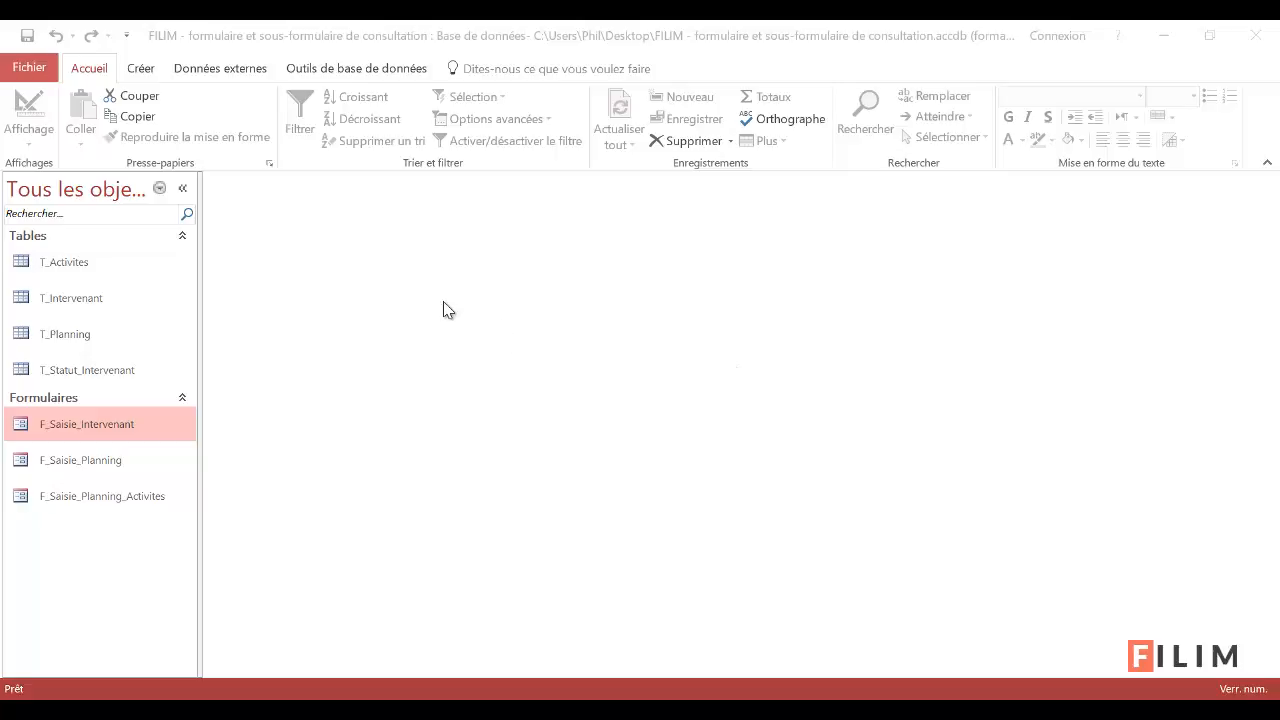
Widen the navigation pane and open the database's table relationships diagram
click(204, 283)
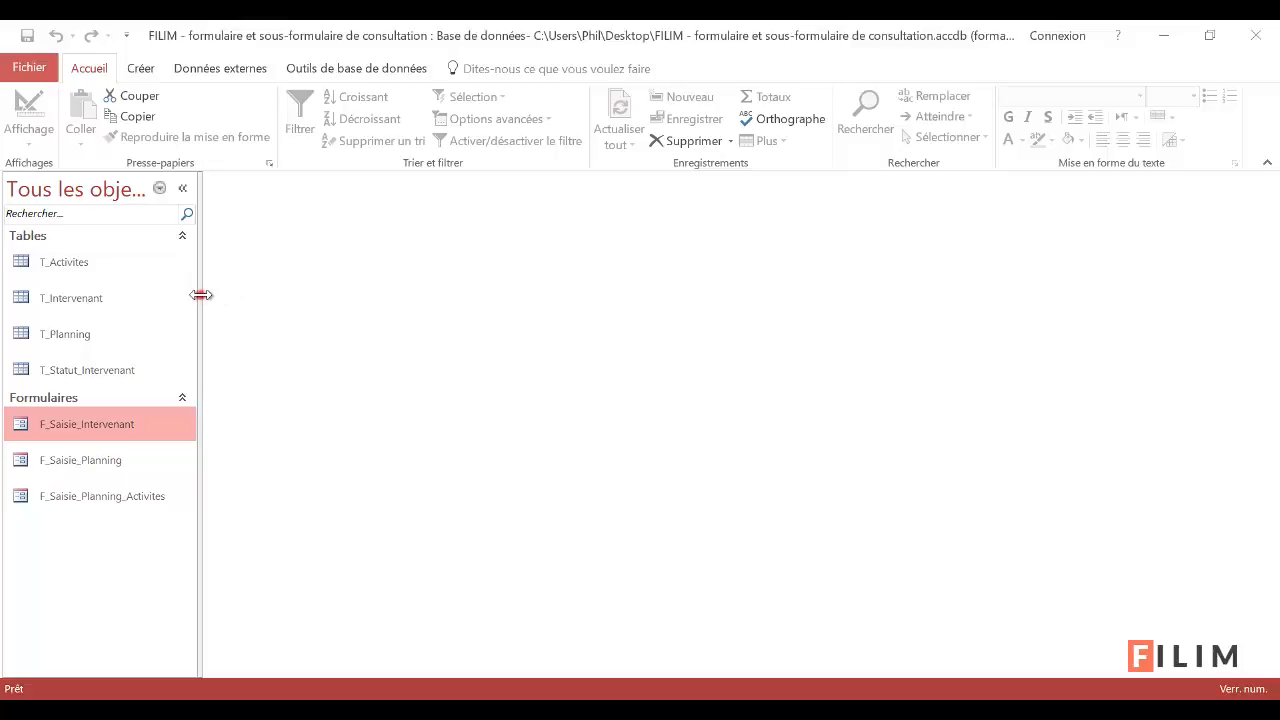
drag(201, 295, 252, 300)
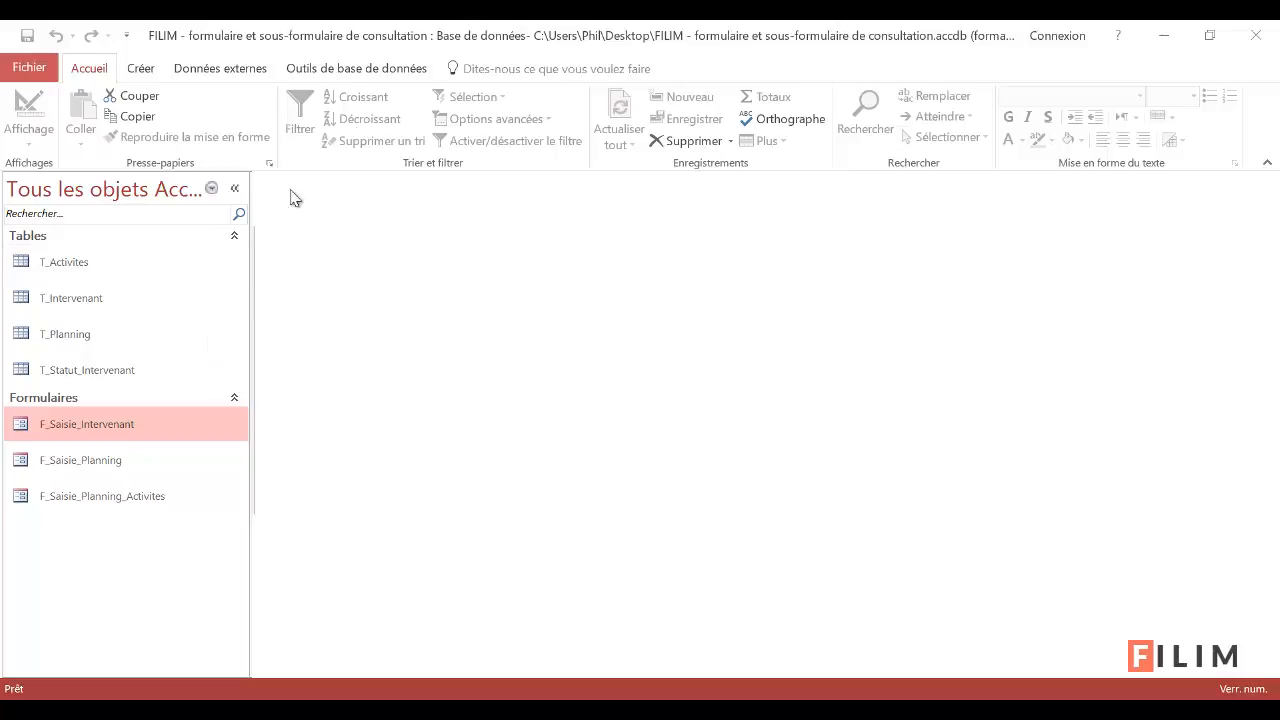
click(366, 72)
click(252, 118)
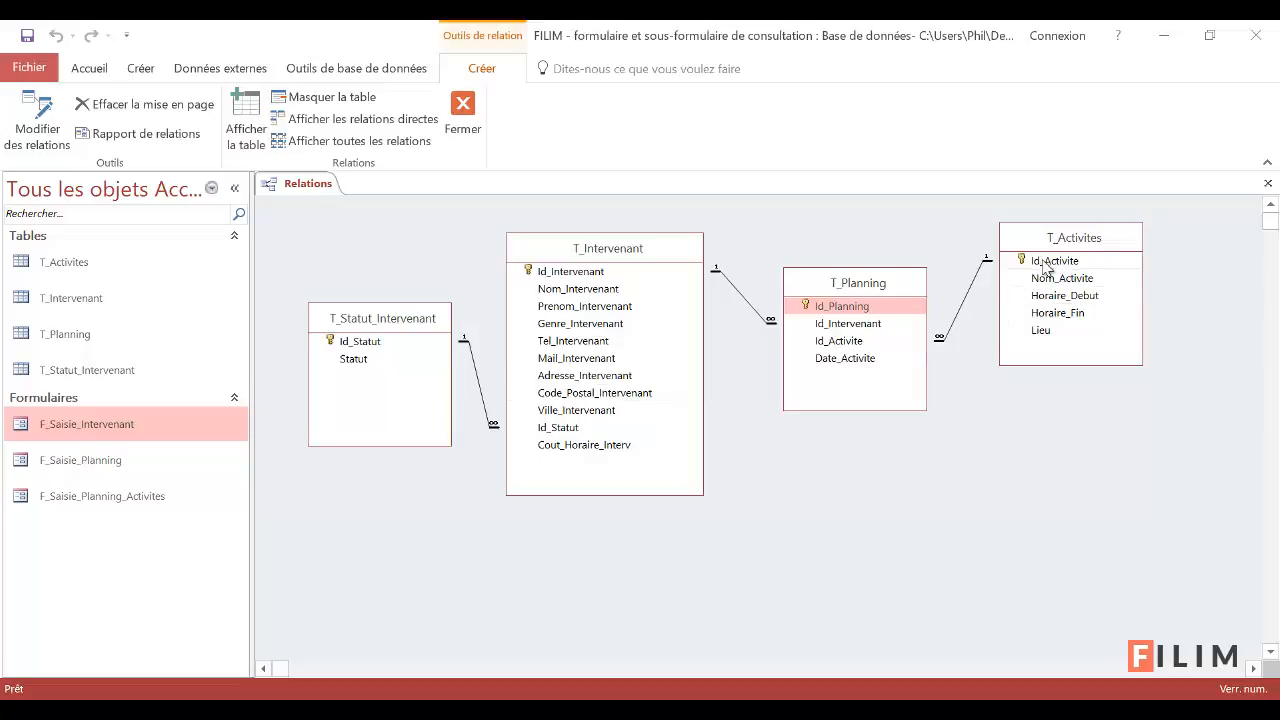
Shift the T_Statut_Intervenant box slightly in the diagram, and view that table's records before closing it
drag(388, 318, 333, 306)
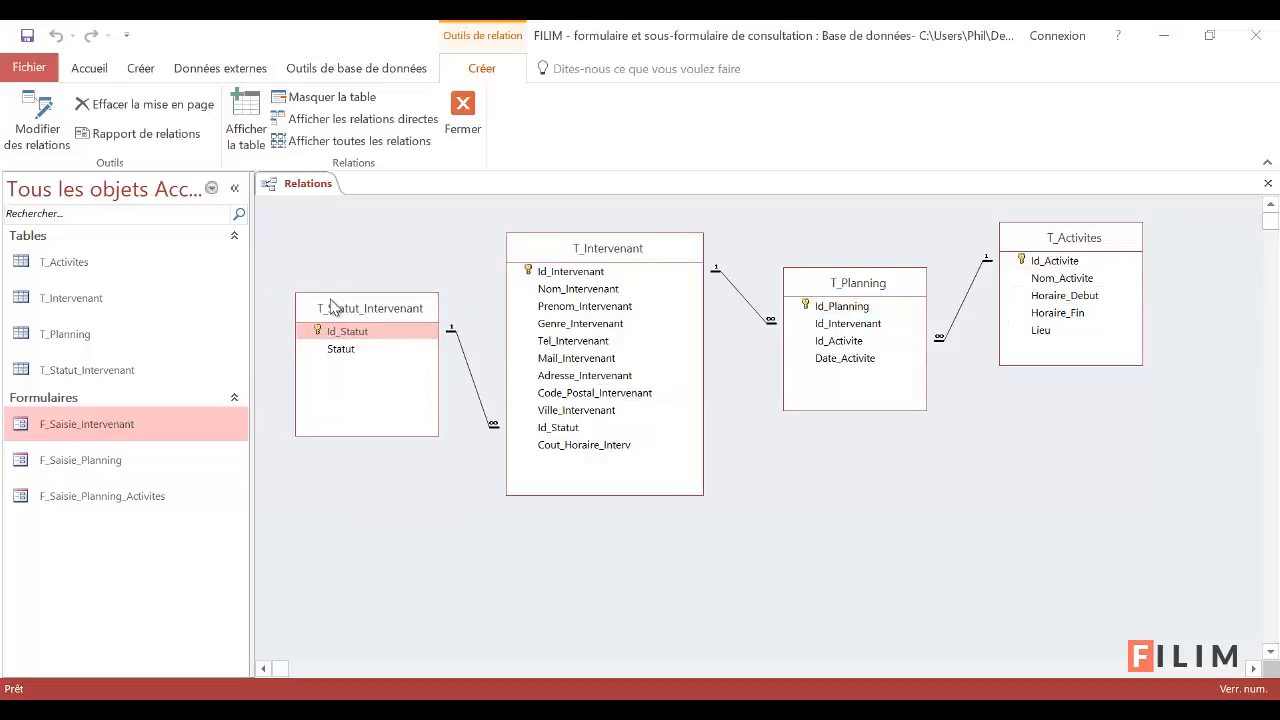
double_click(82, 369)
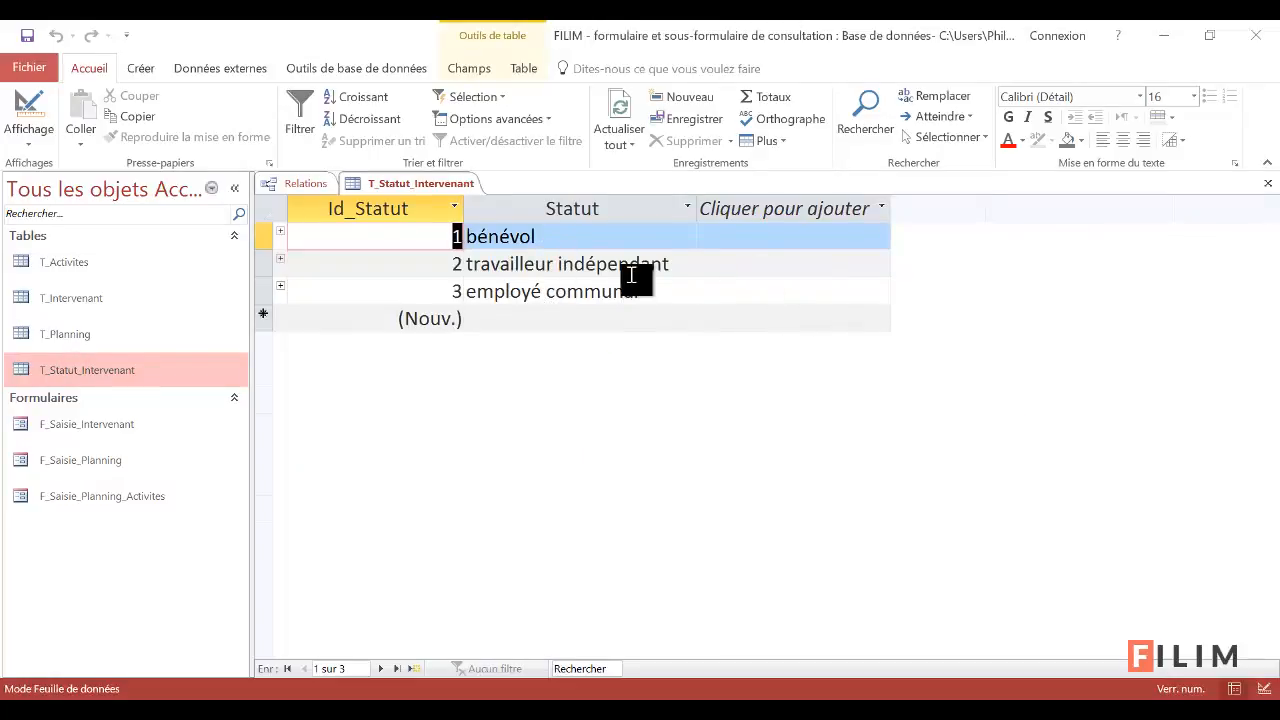
right_click(438, 184)
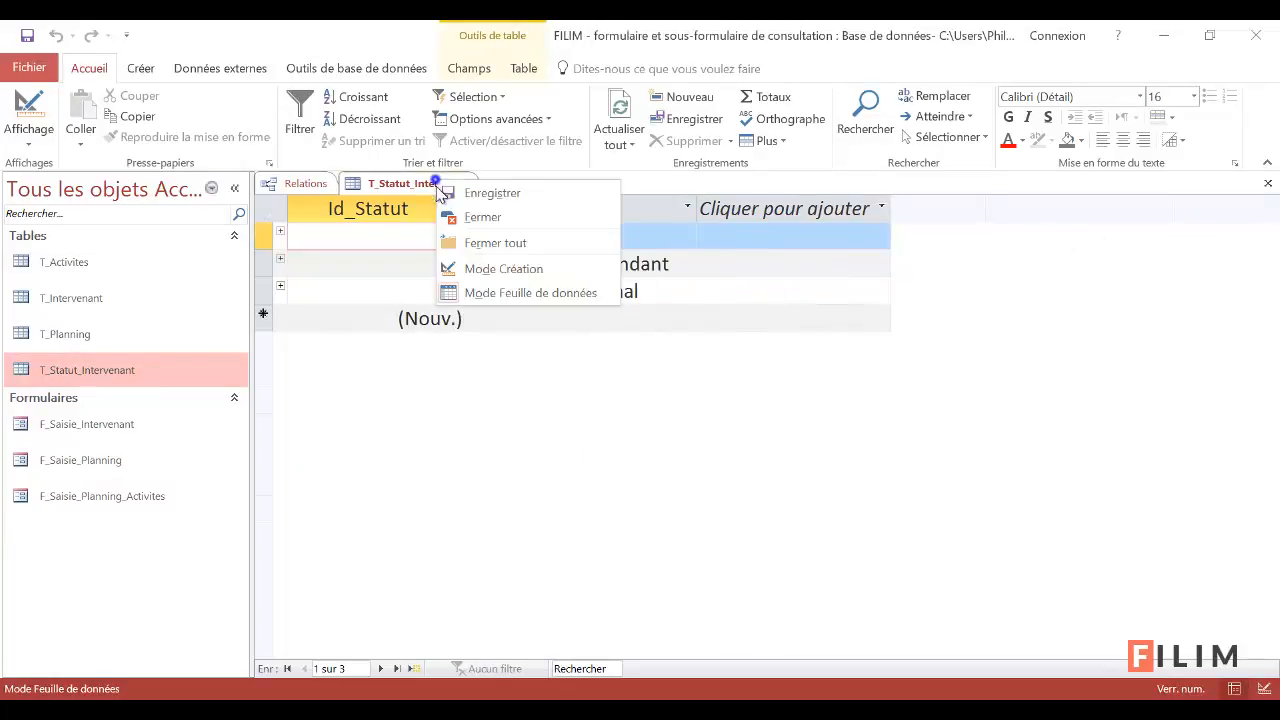
click(458, 217)
Slightly reposition the T_Intervenant, T_Planning and T_Activites boxes in the relationships diagram
drag(568, 259, 550, 252)
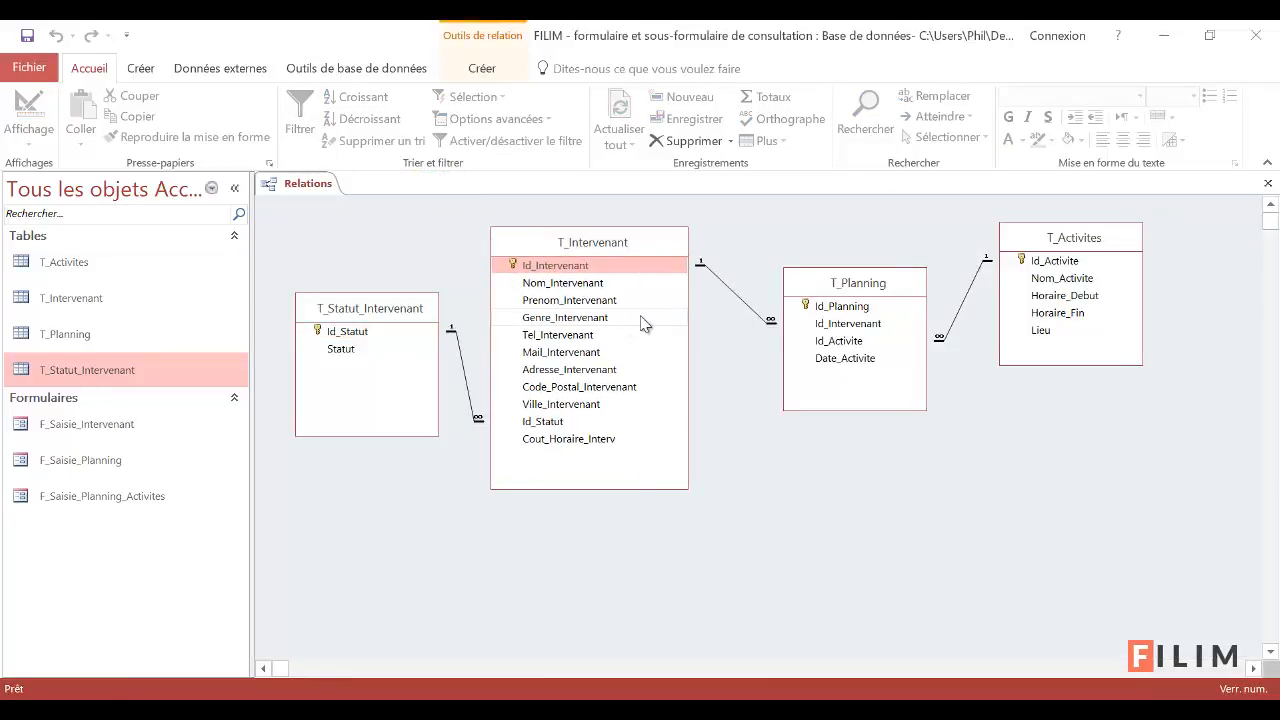
drag(835, 290, 817, 293)
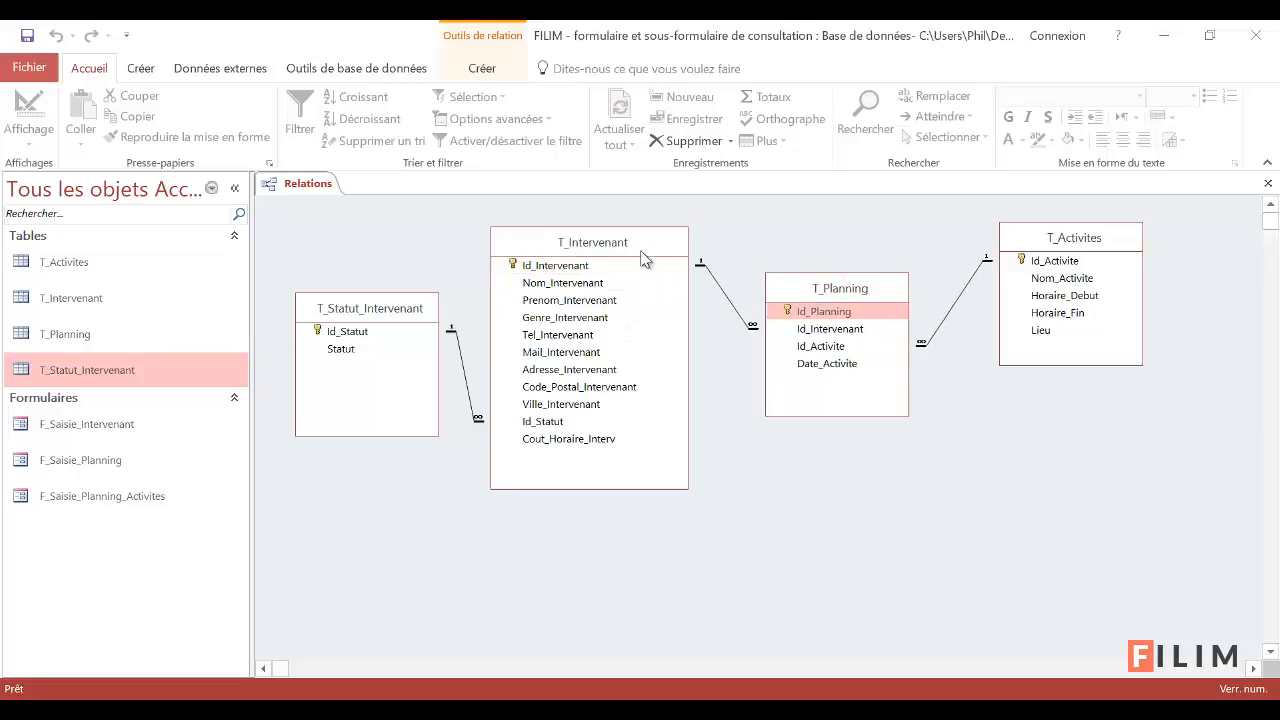
click(645, 243)
click(791, 289)
mouse_move(1034, 243)
mouse_down()
mouse_move(1029, 230)
mouse_move(1039, 237)
mouse_up()
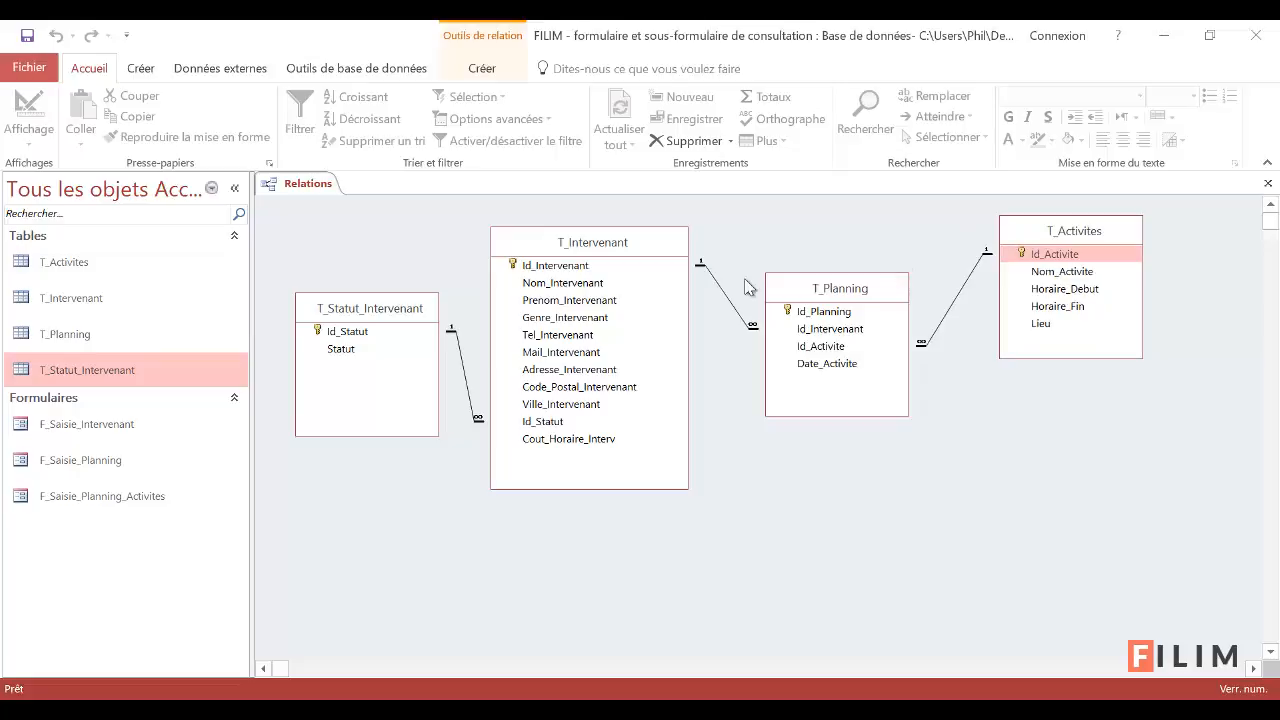
Fit the Horaire_Debut, Horaire_Fin and Lieu column widths to their content in T_Activites, and close the table saving its layout
double_click(85, 262)
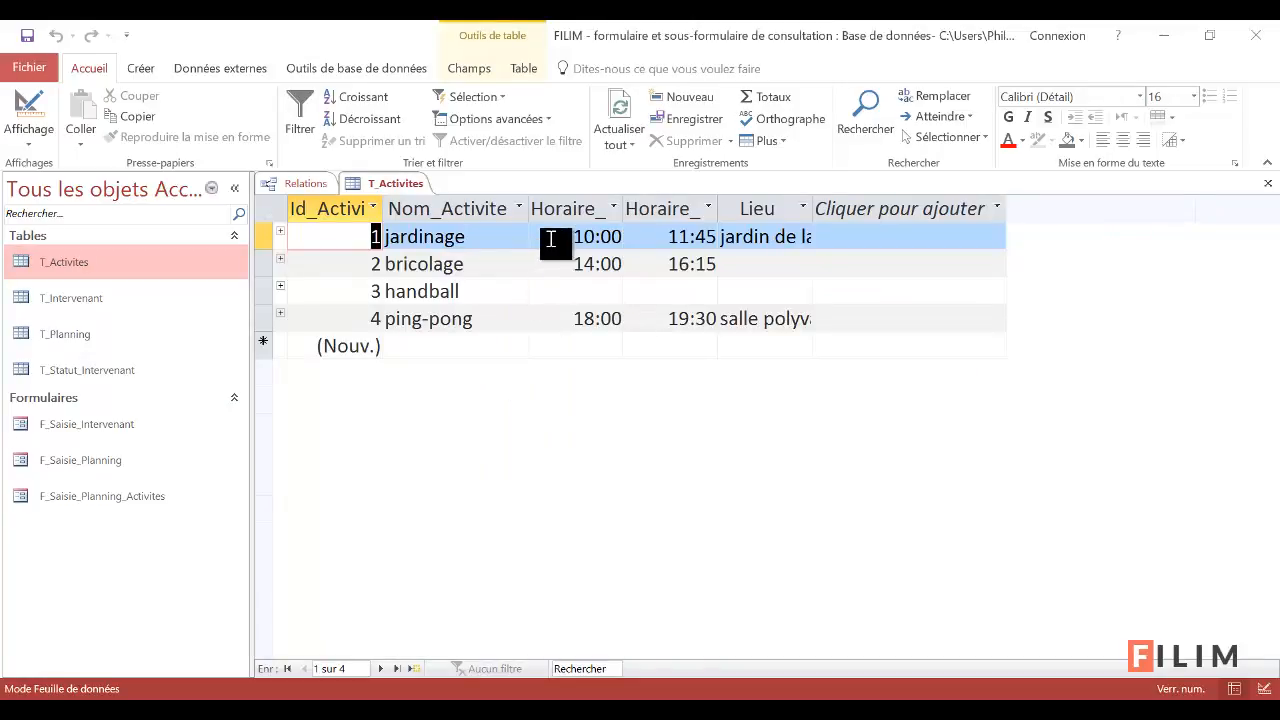
double_click(622, 208)
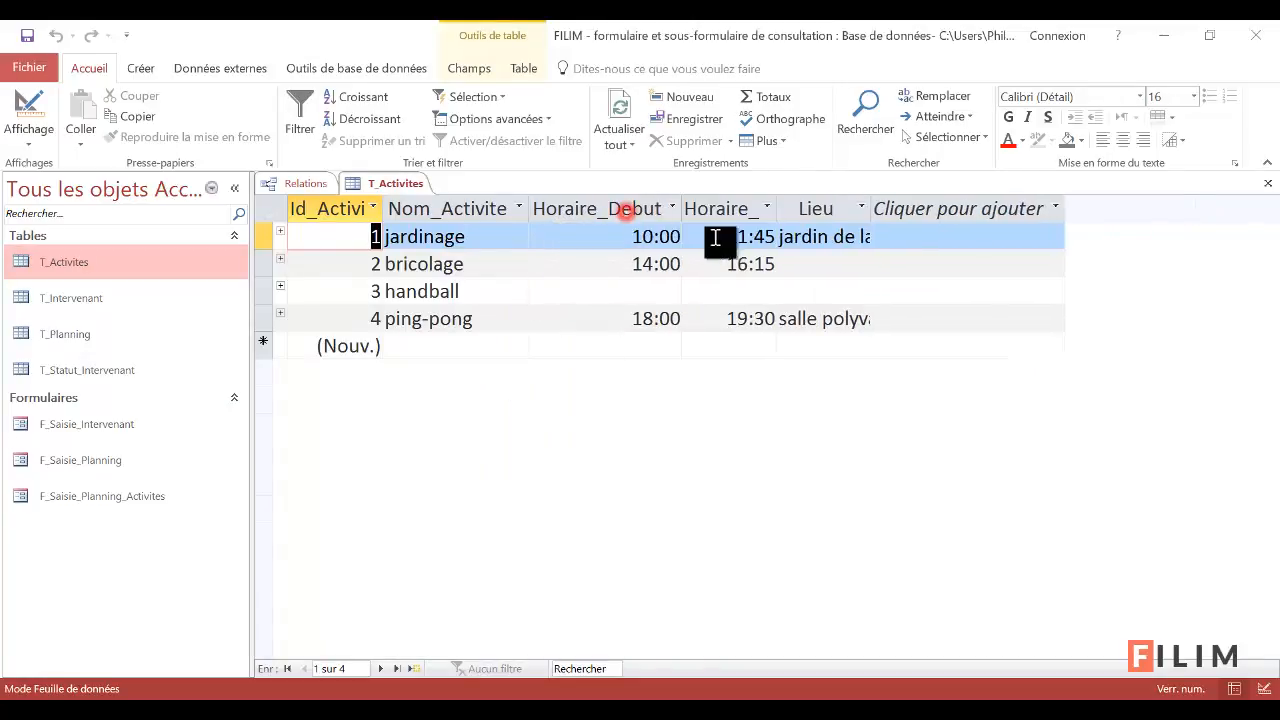
double_click(778, 212)
double_click(903, 209)
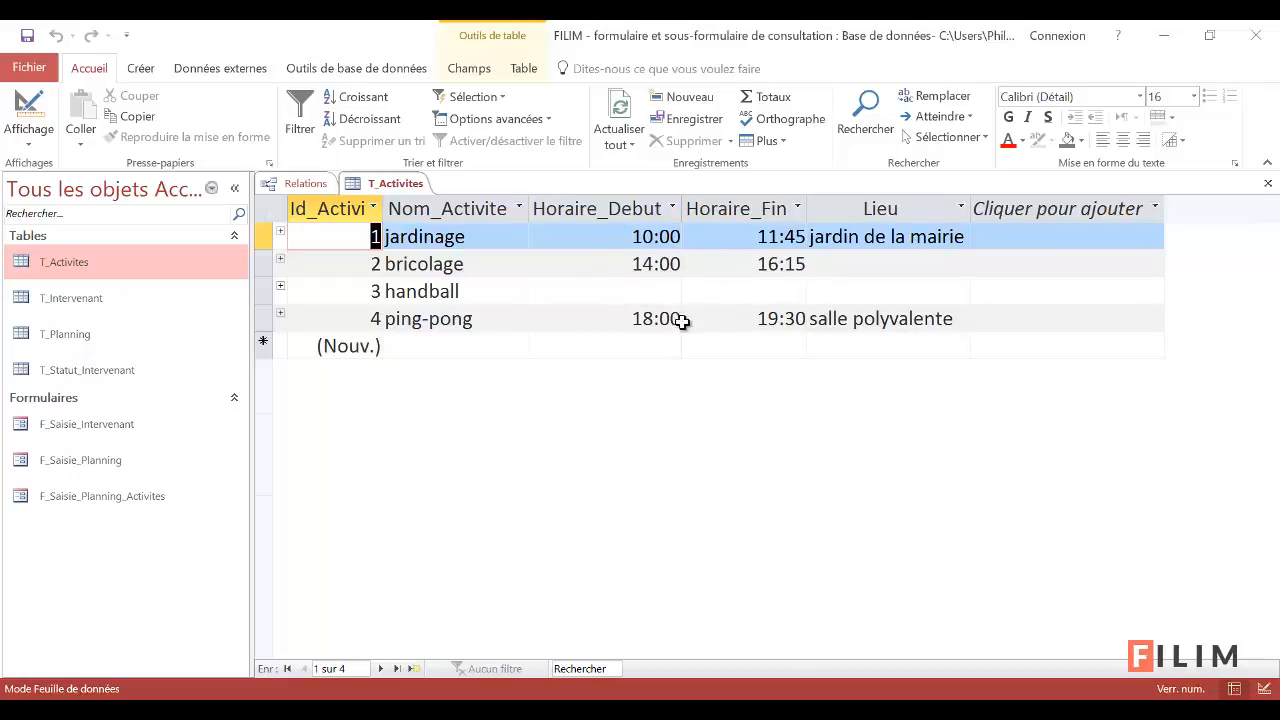
click(1268, 183)
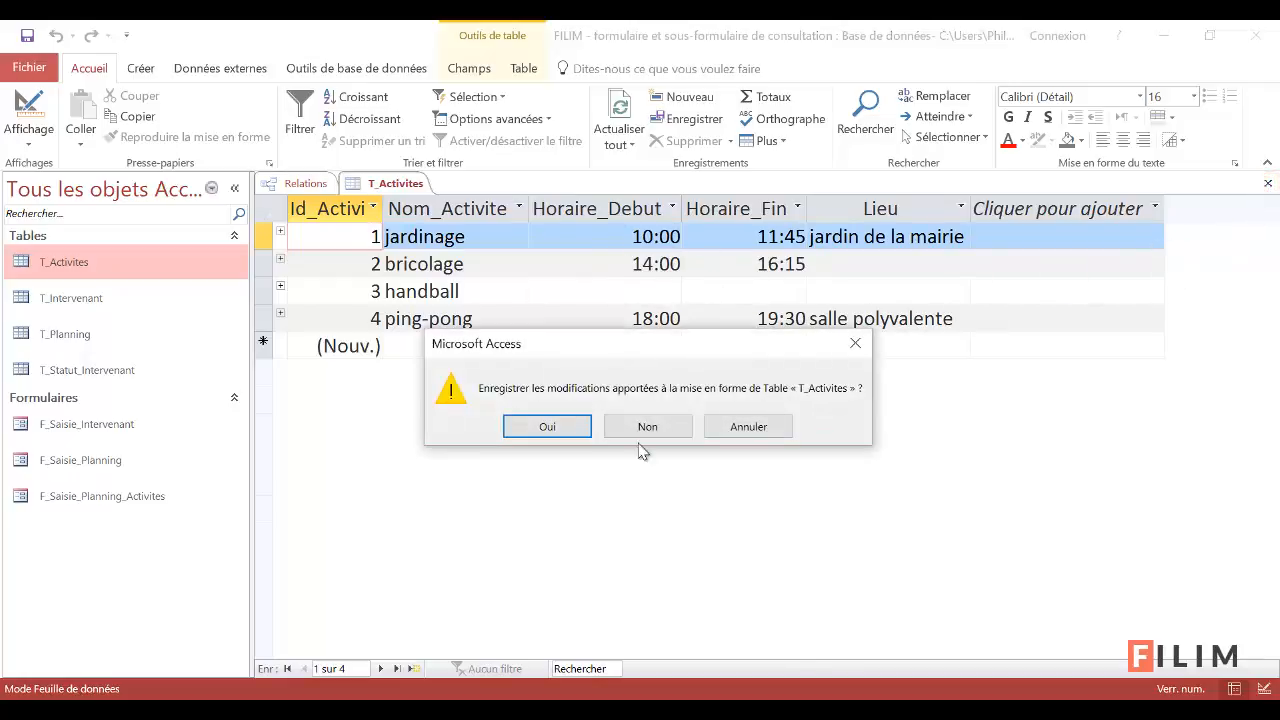
click(569, 429)
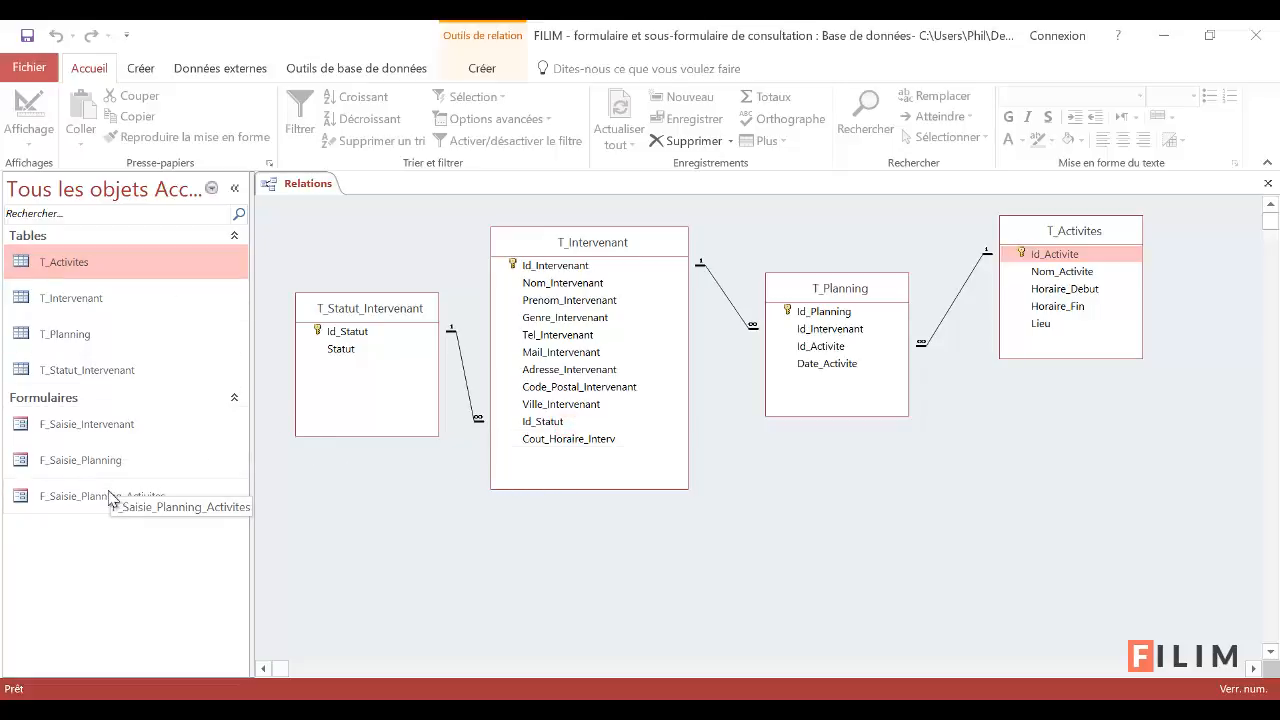
View the F_Saisie_Intervenant form and its Statut choices, then close the form without changing the record
double_click(127, 425)
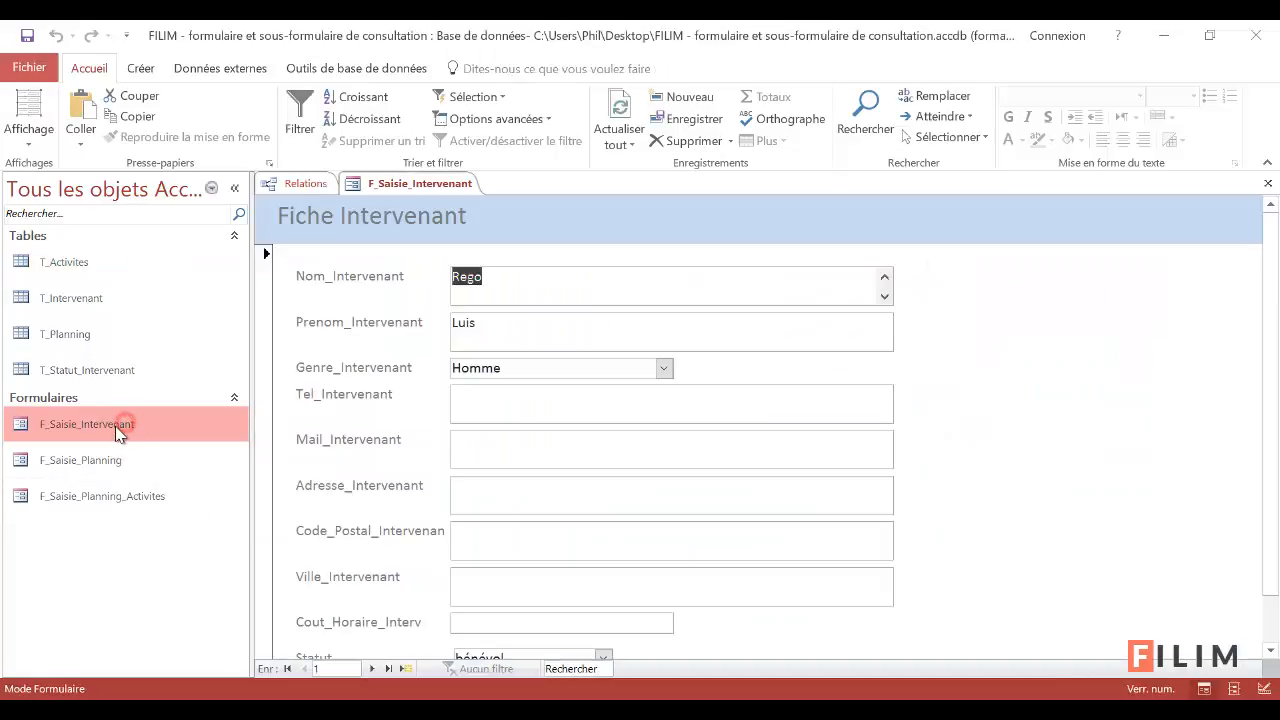
scroll(597, 440, down, 1)
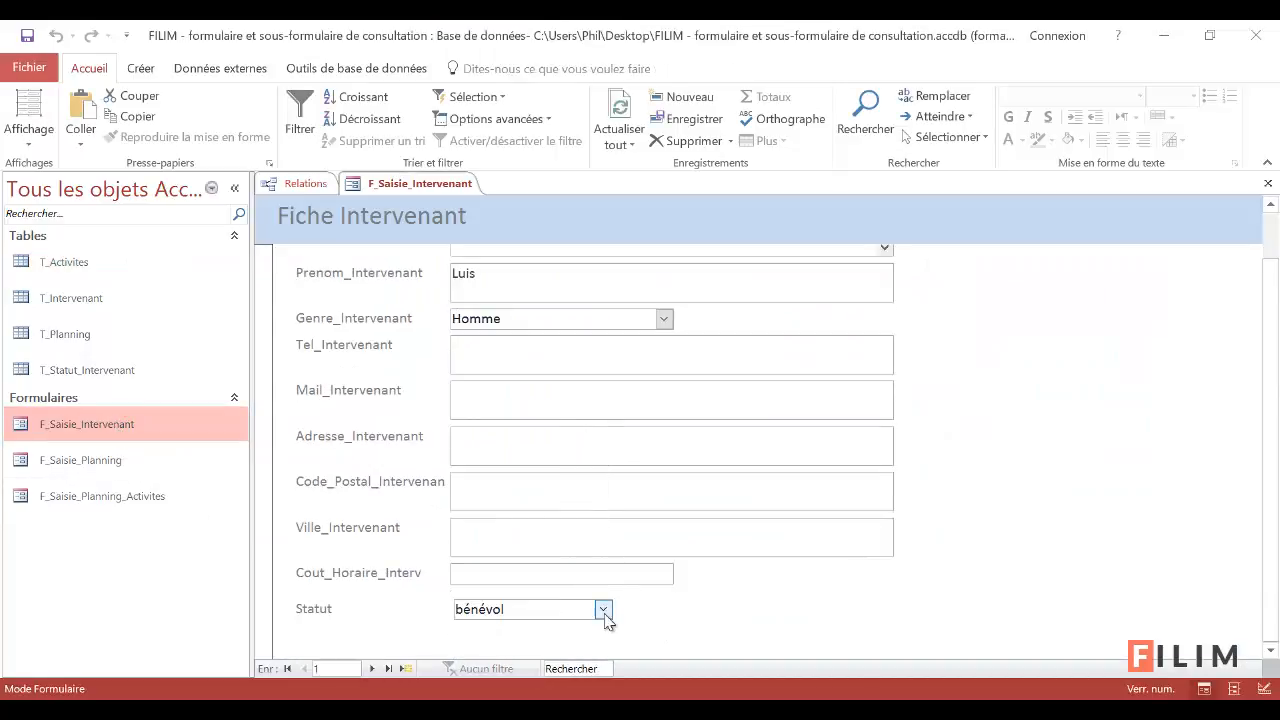
click(603, 609)
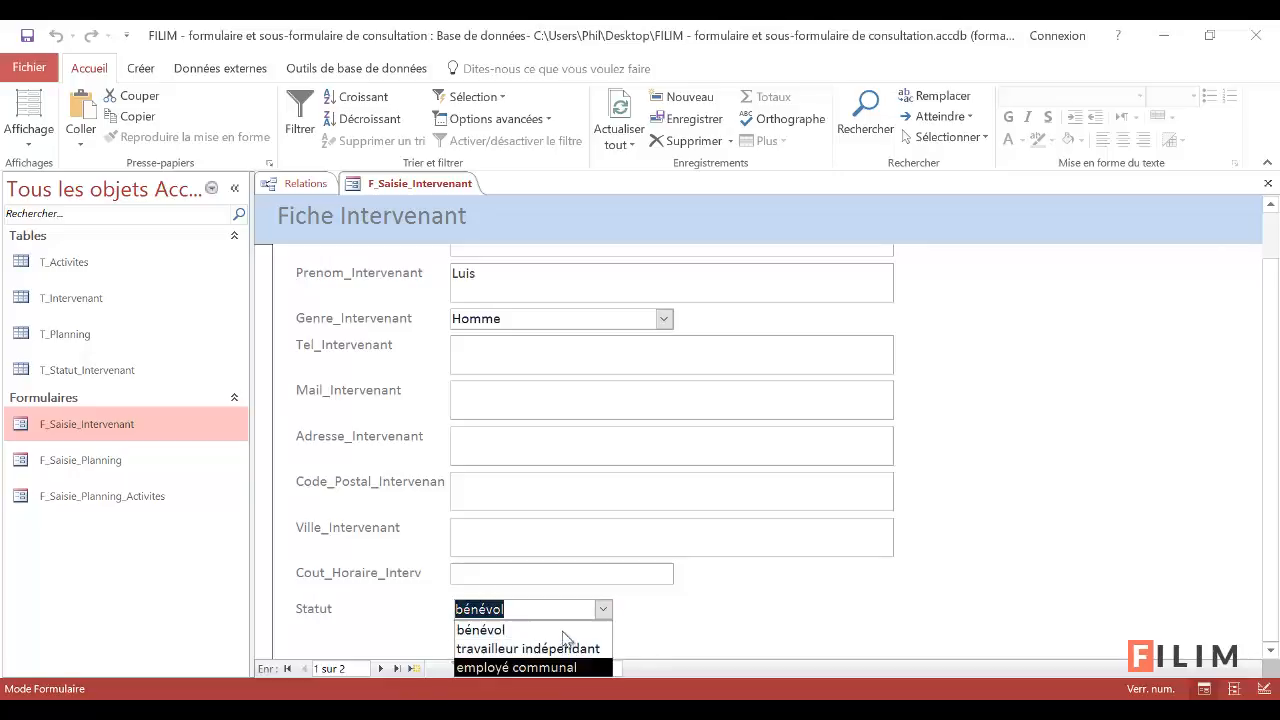
click(668, 625)
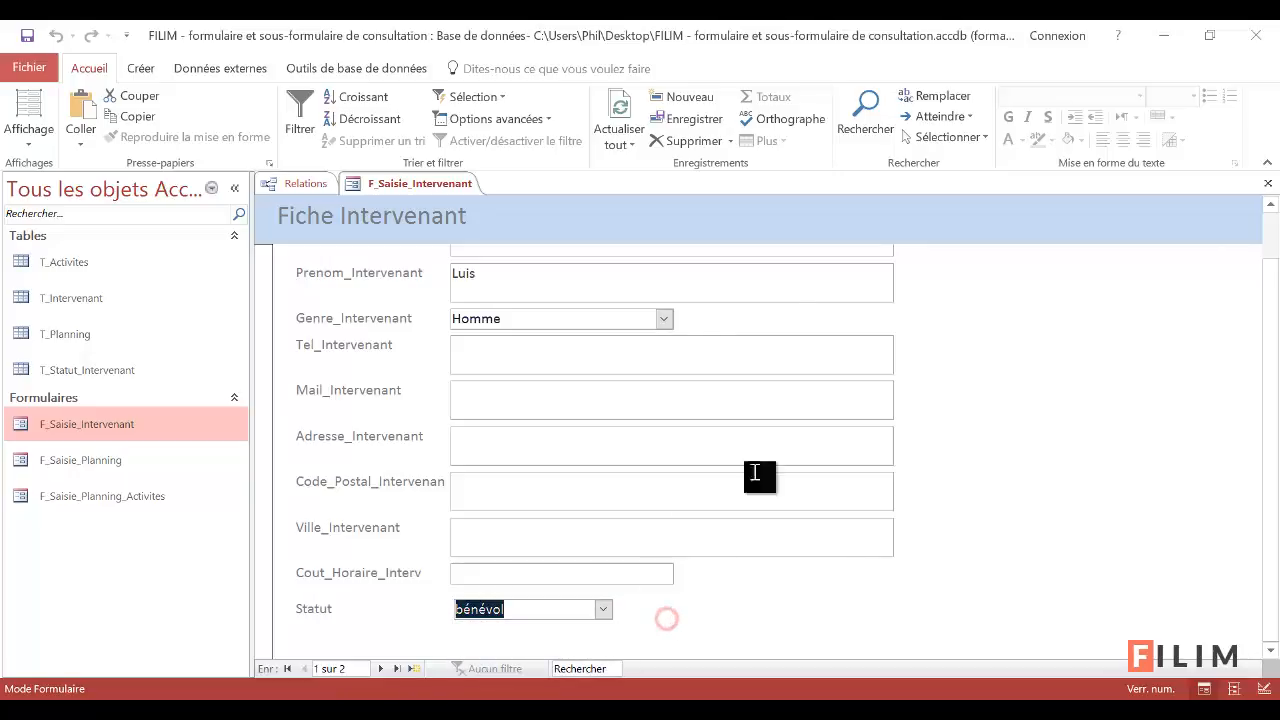
right_click(437, 184)
click(463, 222)
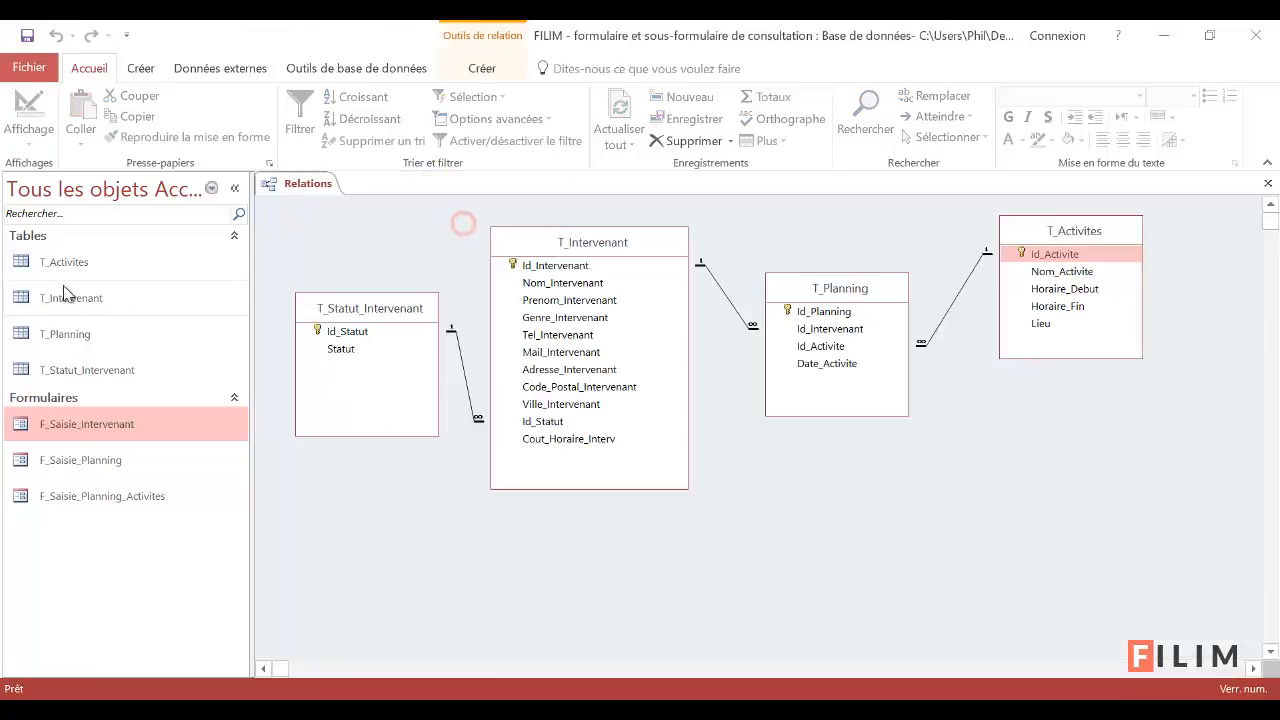
Open the F_Saisie_Planning_Activites form and browse all its activity records, returning to the handball record
double_click(115, 500)
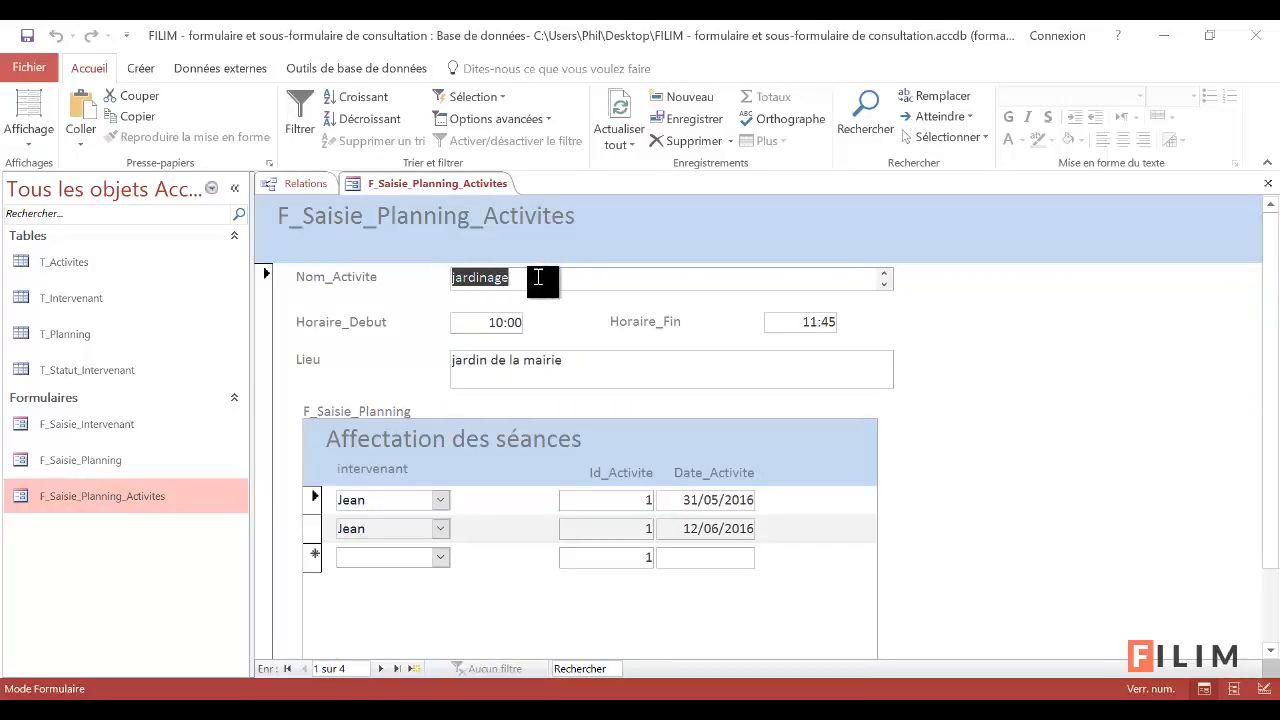
click(378, 668)
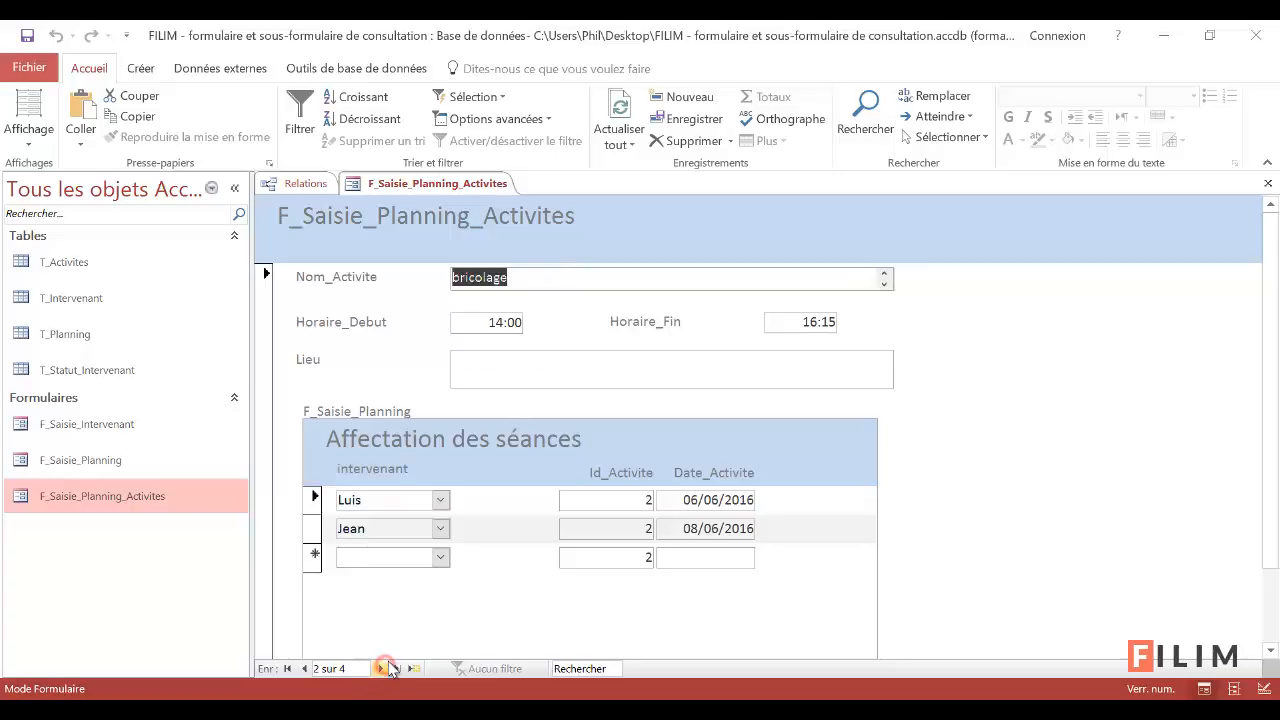
click(378, 668)
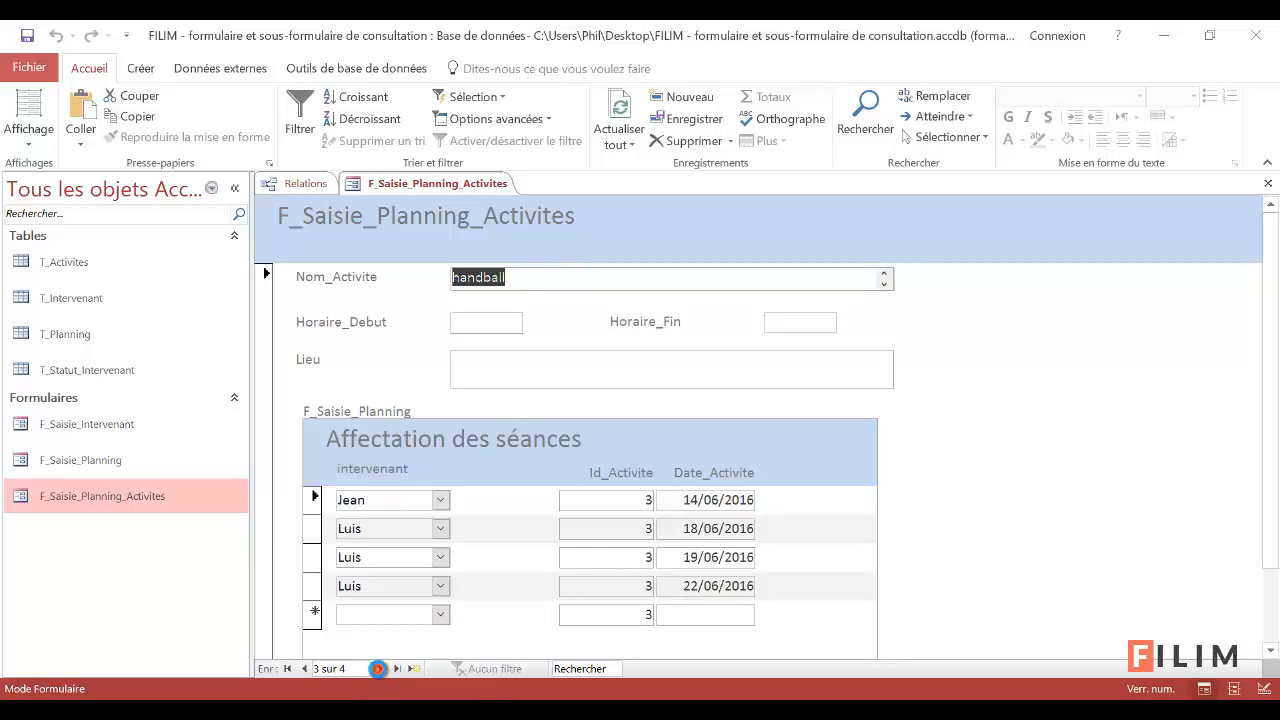
click(379, 669)
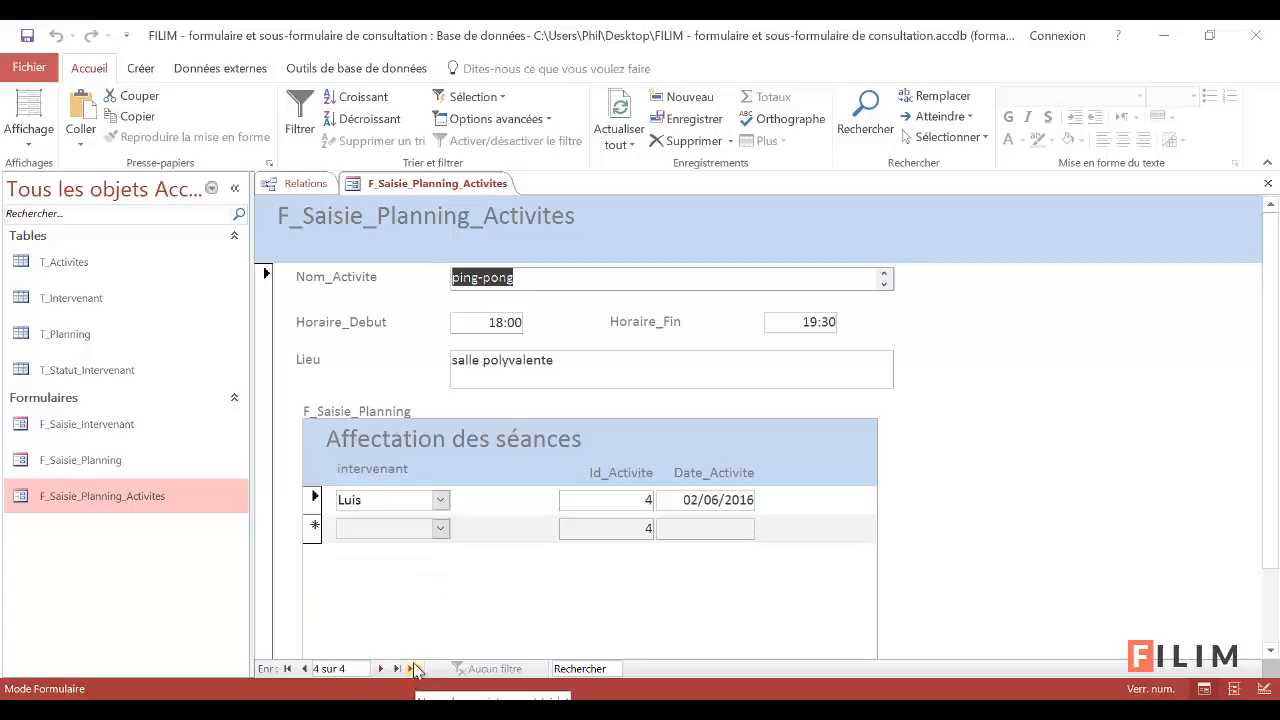
click(305, 669)
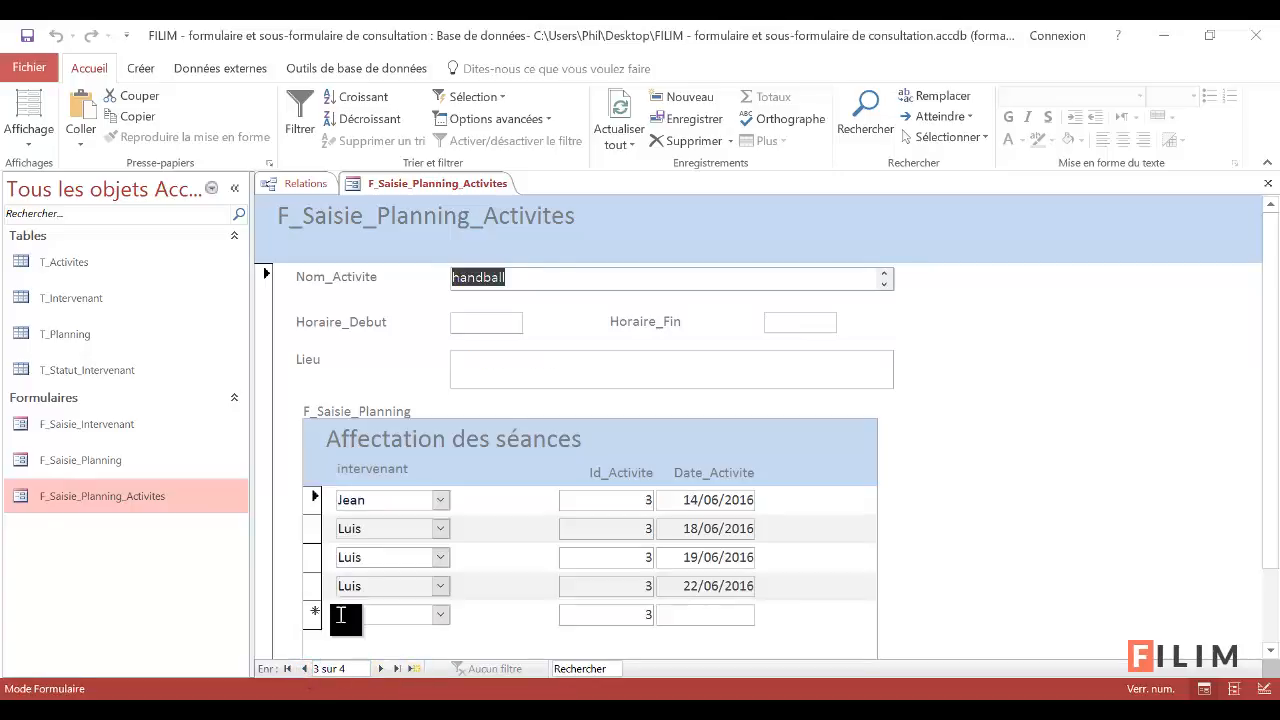
Complete the handball activity with start time 15:00, end time 17:15 and location gymnase municipale
click(480, 323)
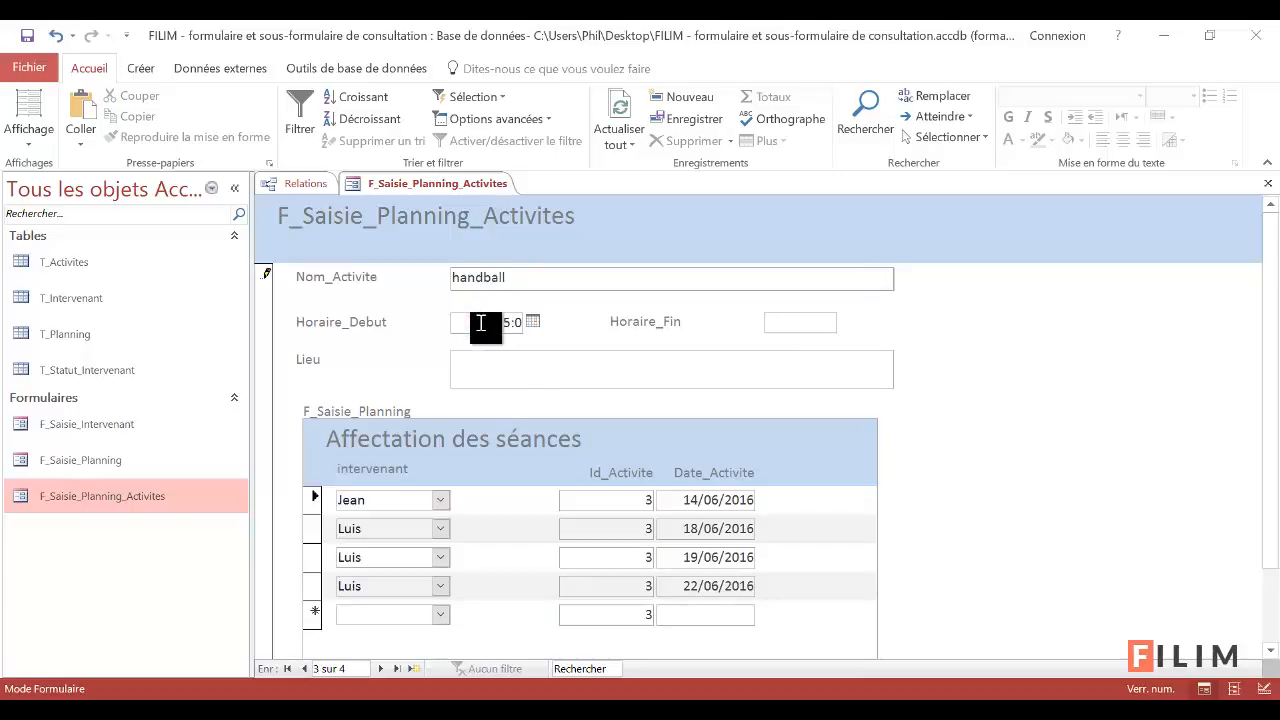
key(Tab)
text(1)
click(497, 376)
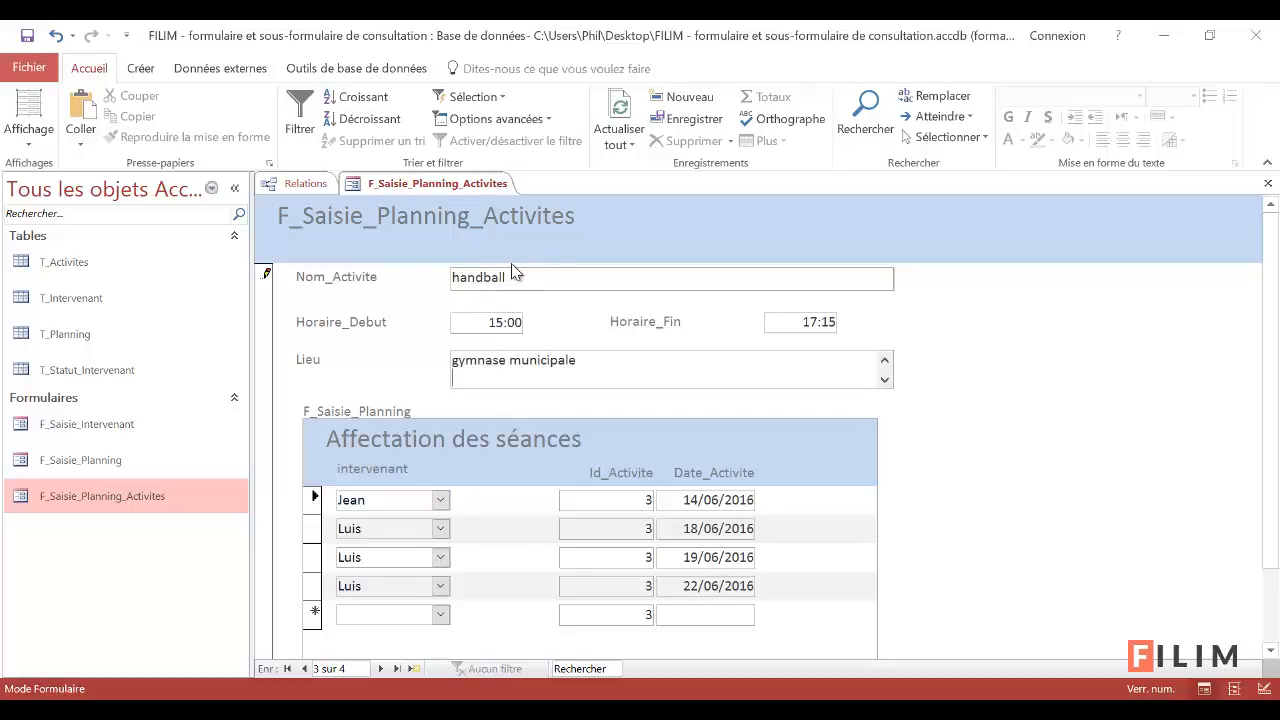
Add a handball session dated 25/06/2016 in the subform, assigned to the same intervenant as the 14/06/2016 session
click(442, 615)
click(402, 651)
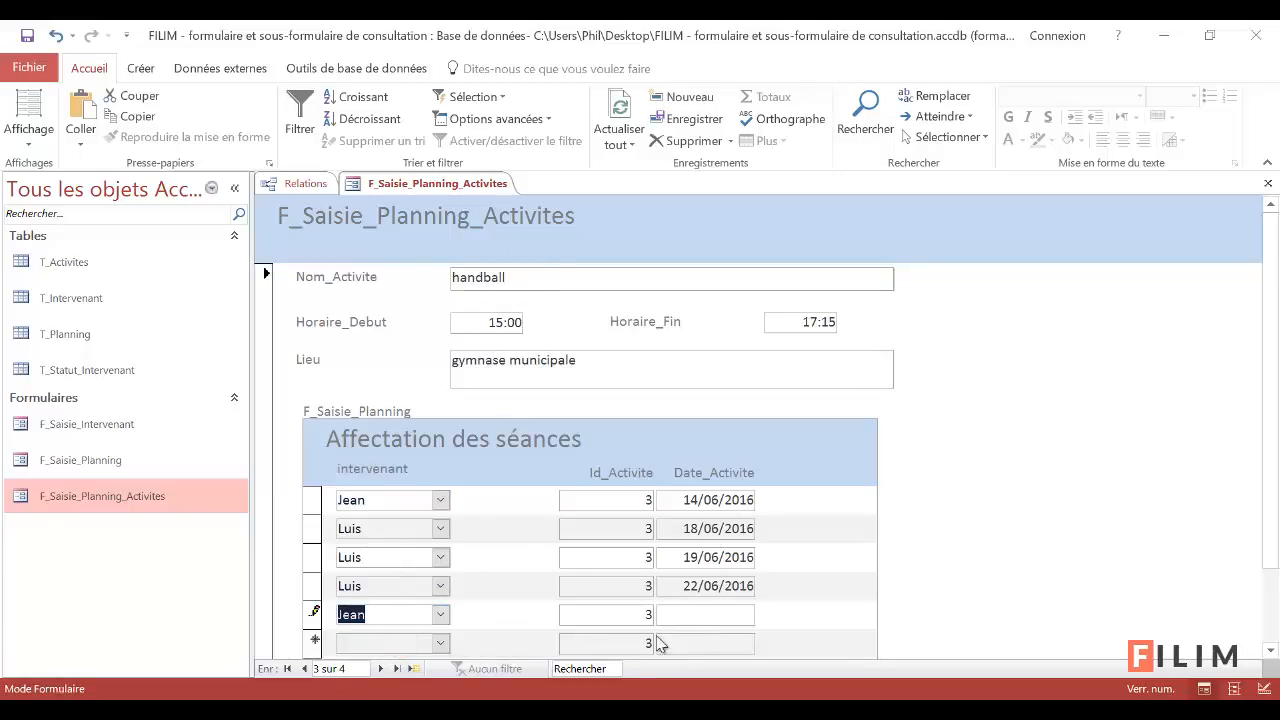
click(703, 616)
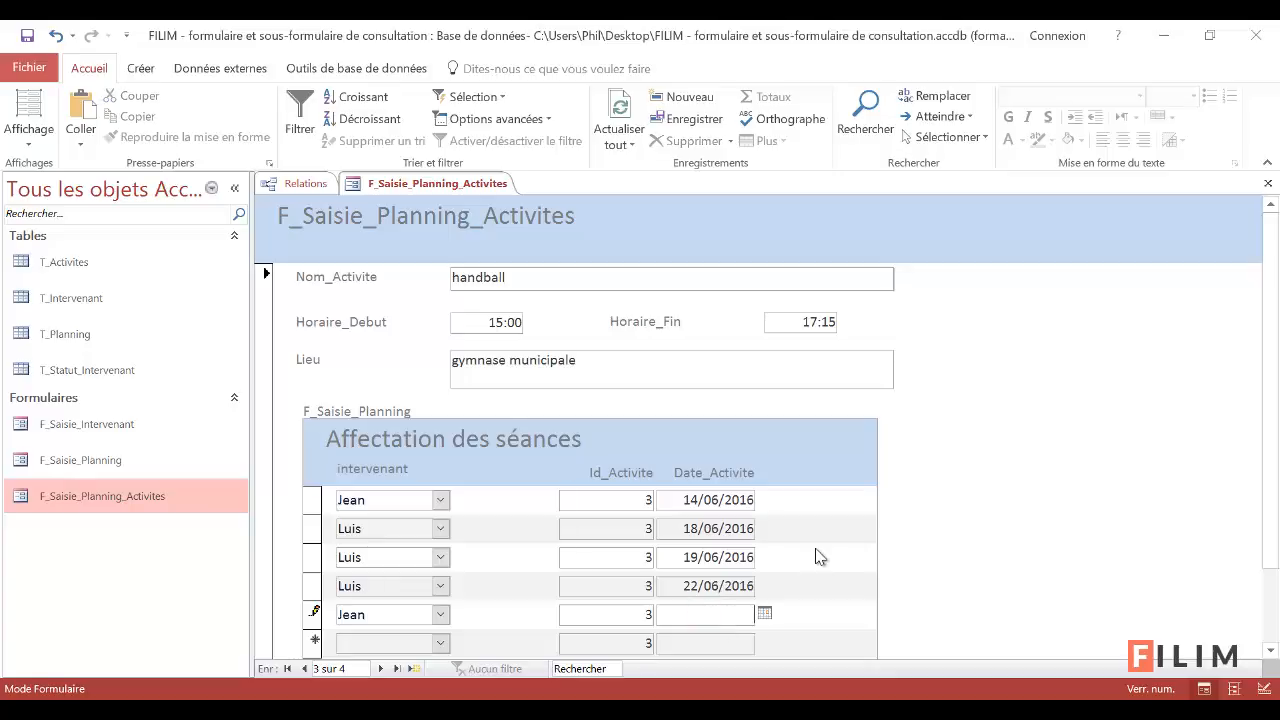
text(25/6/16)
key(shift+Tab)
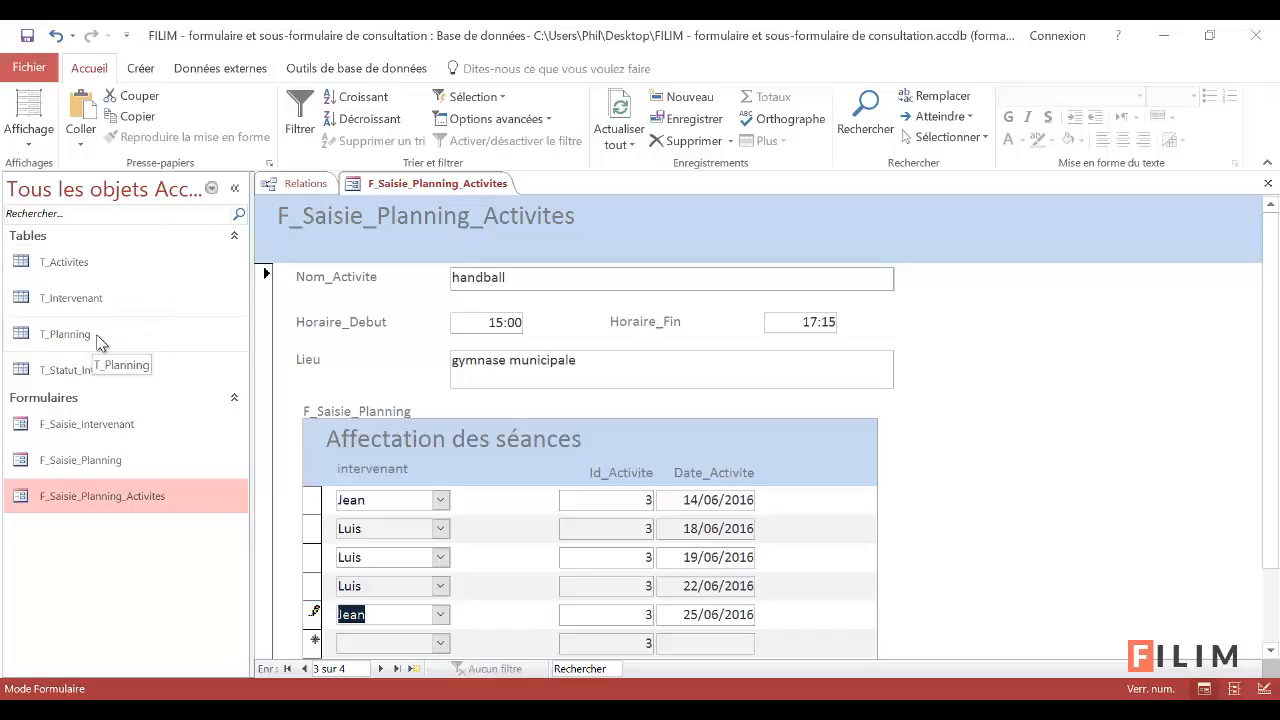
Close the planning form and the relationships diagram, saving the diagram's layout changes
click(1268, 183)
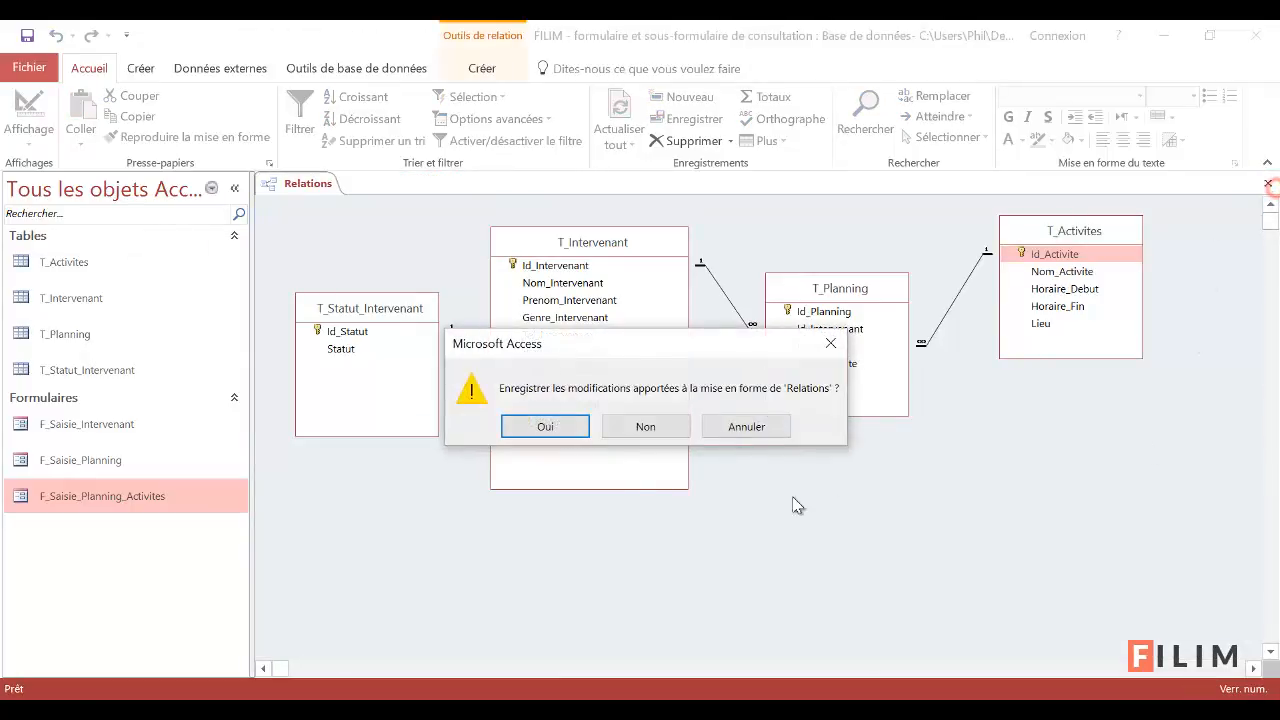
click(560, 432)
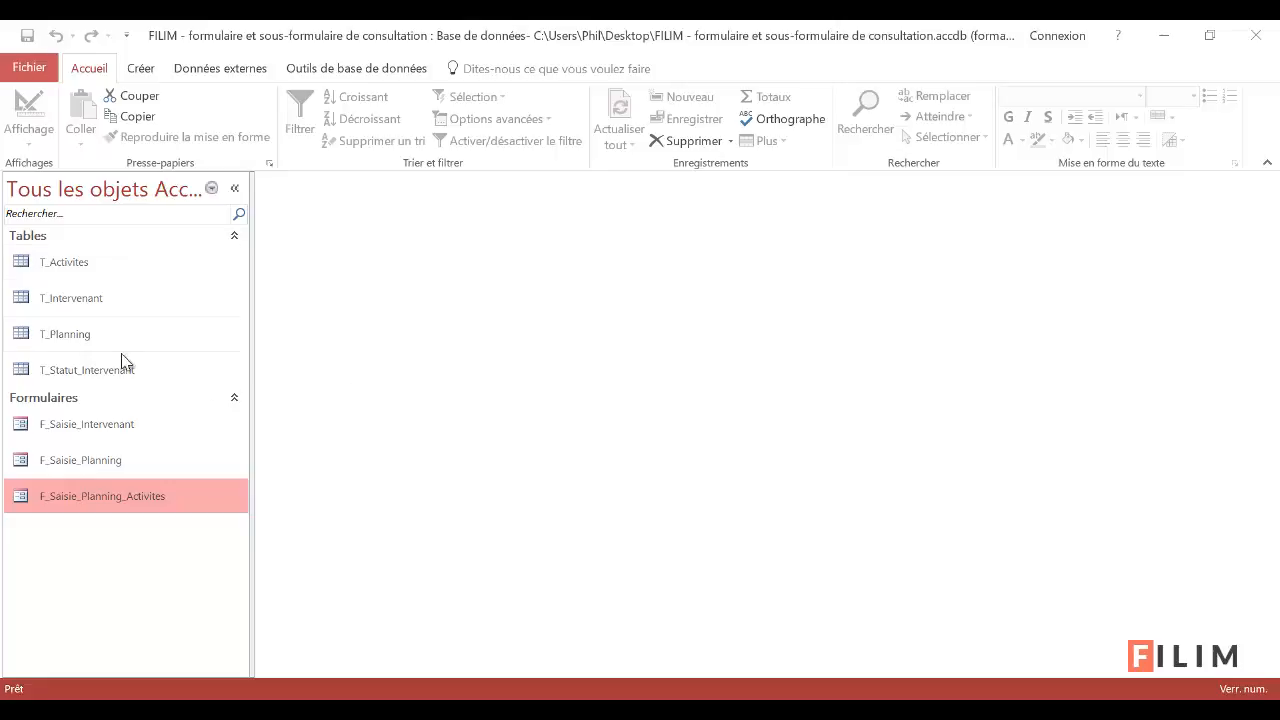
Create a new select query in design view based on the T_Activites and T_Planning tables
click(141, 68)
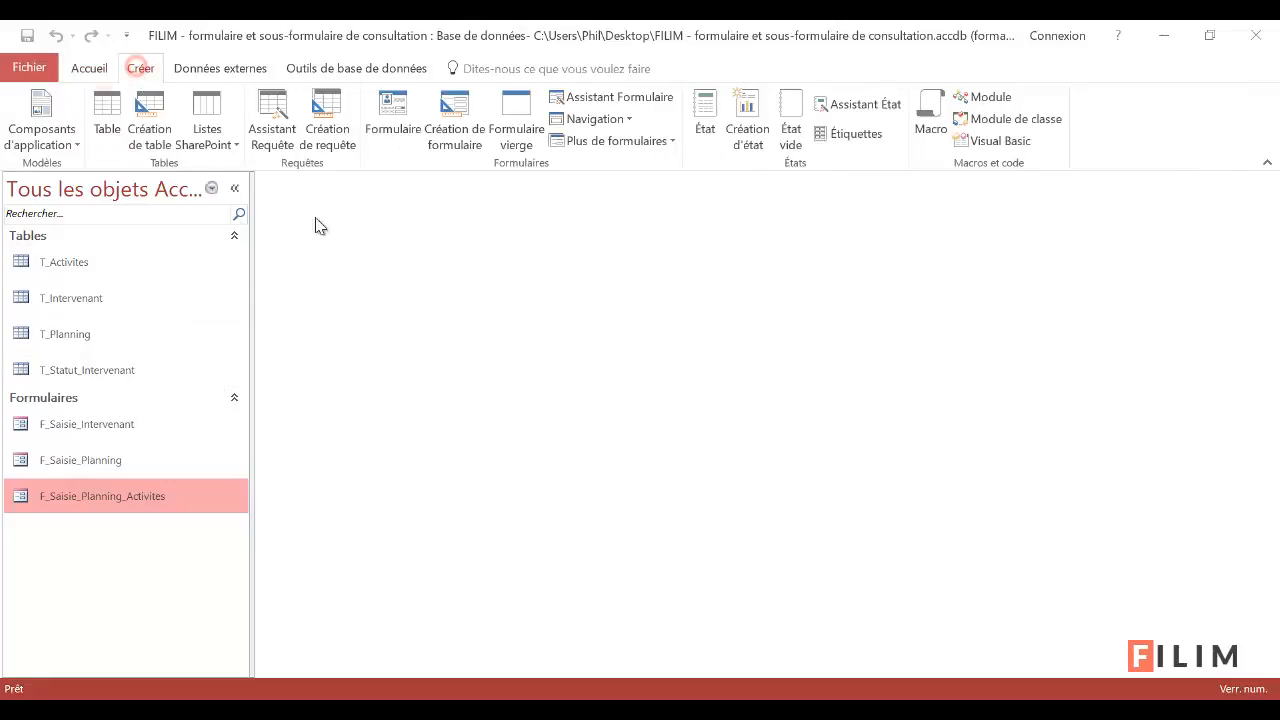
click(335, 140)
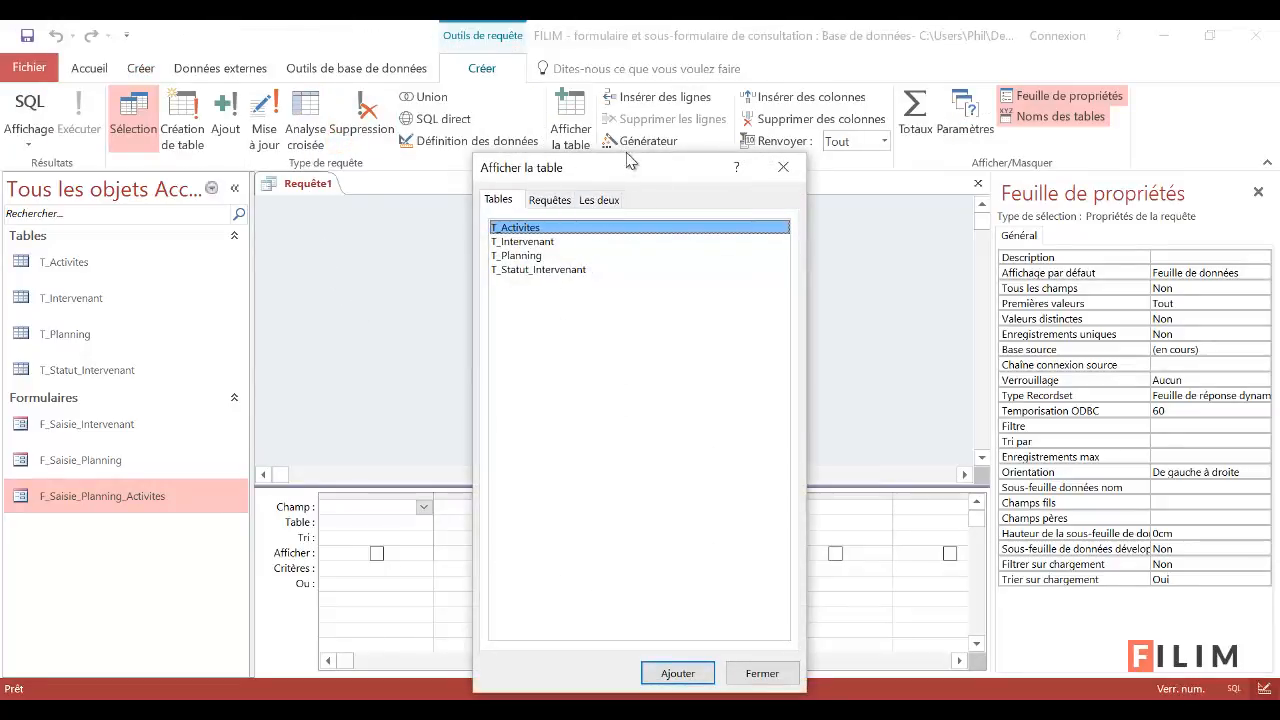
drag(630, 160, 753, 248)
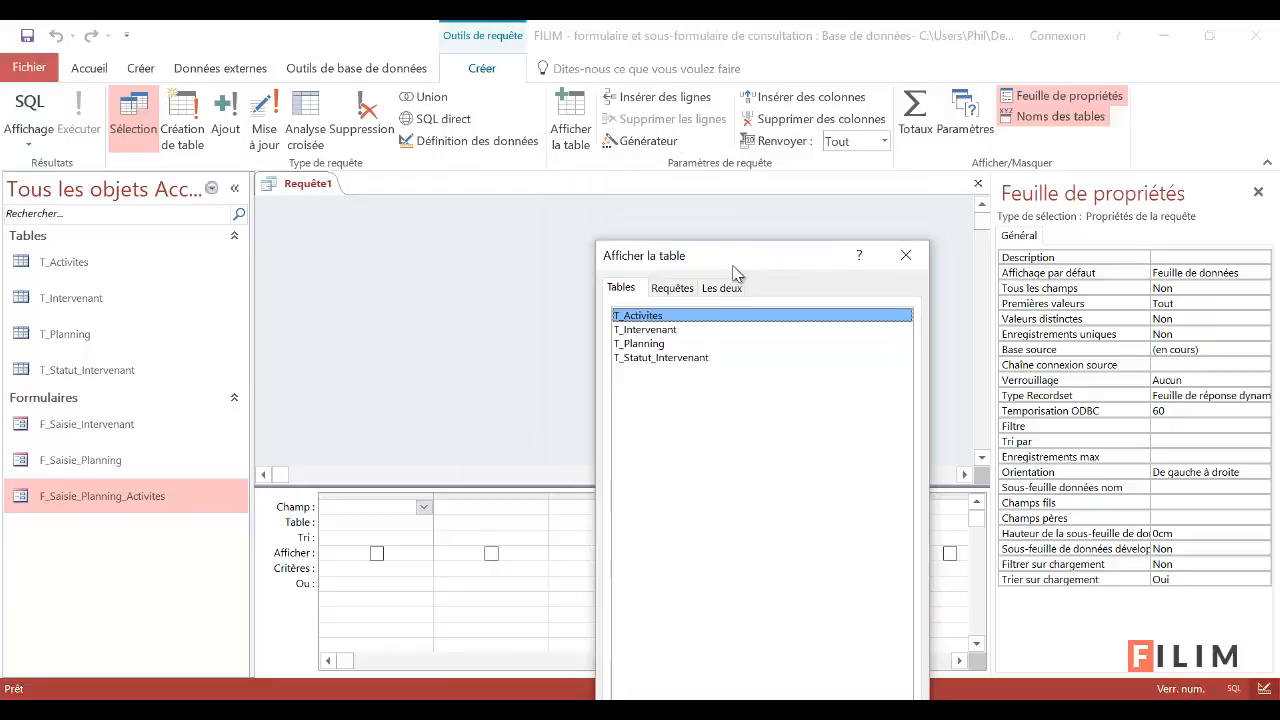
double_click(679, 317)
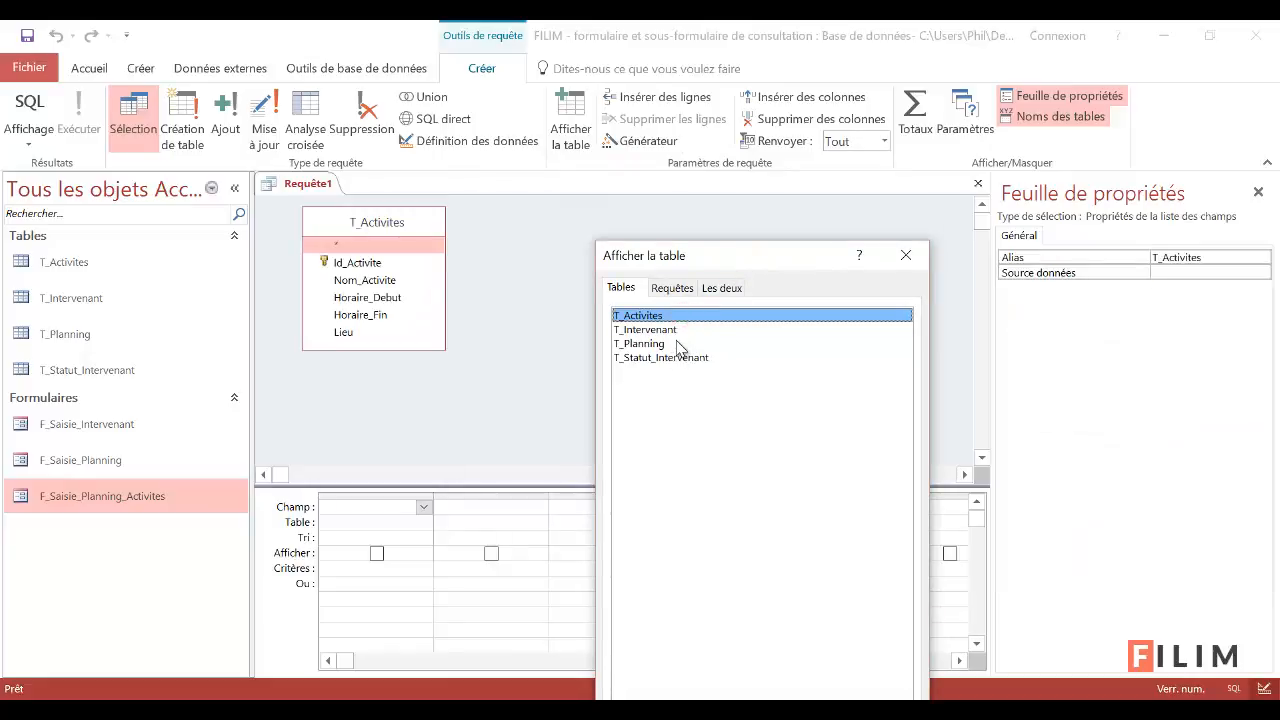
click(677, 344)
double_click(677, 344)
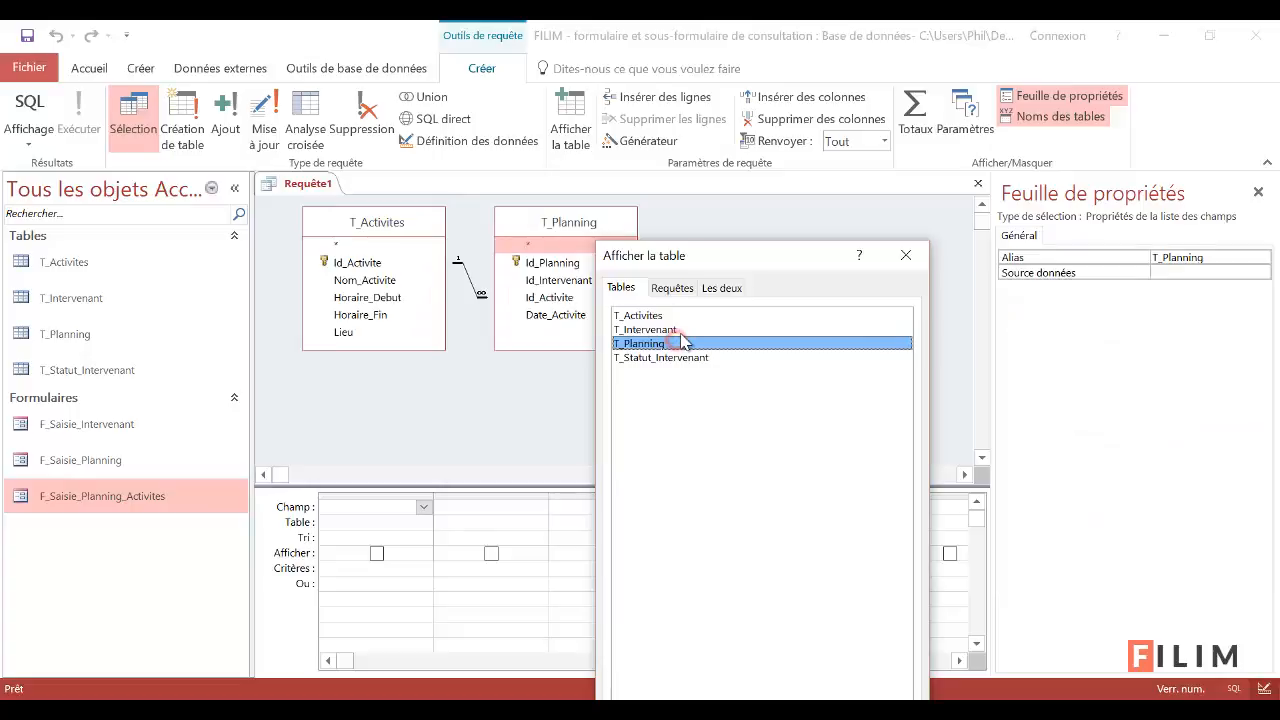
click(905, 257)
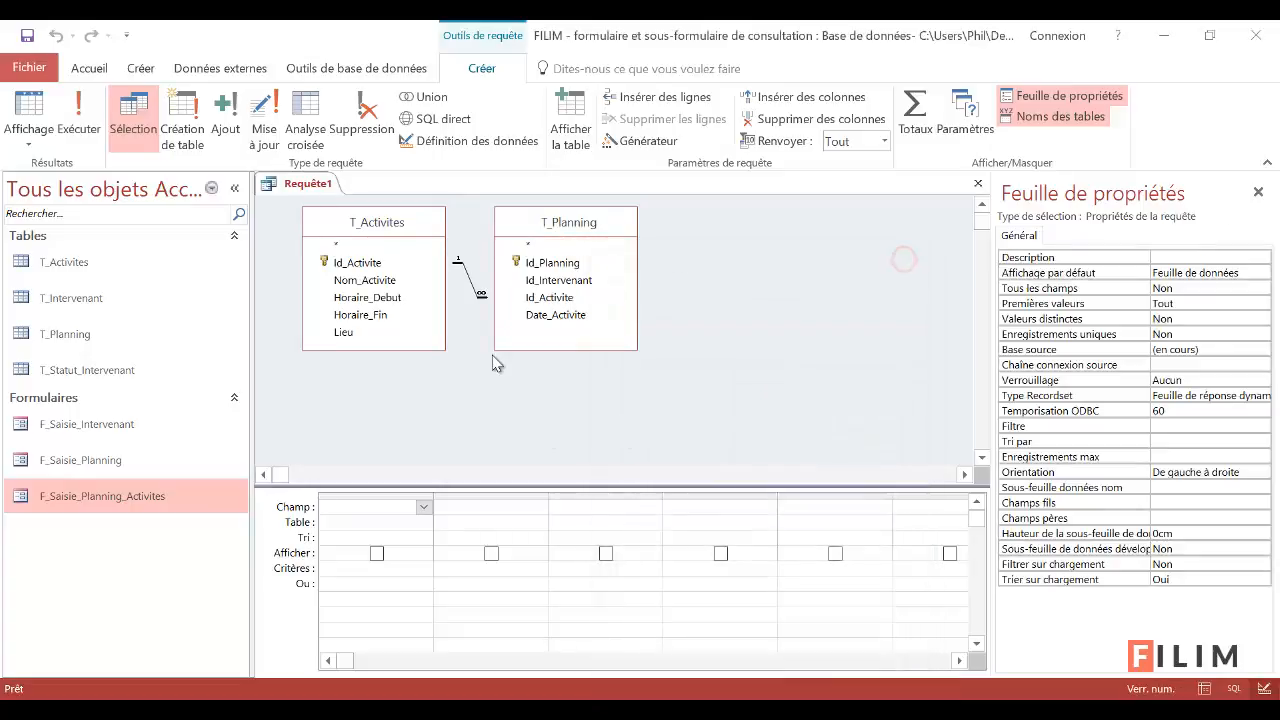
Add the fields Nom_Activite, Date_Activite, Horaire_Debut, Horaire_Fin, Lieu and Id_Intervenant to the query grid in that order, and widen the design area
double_click(380, 281)
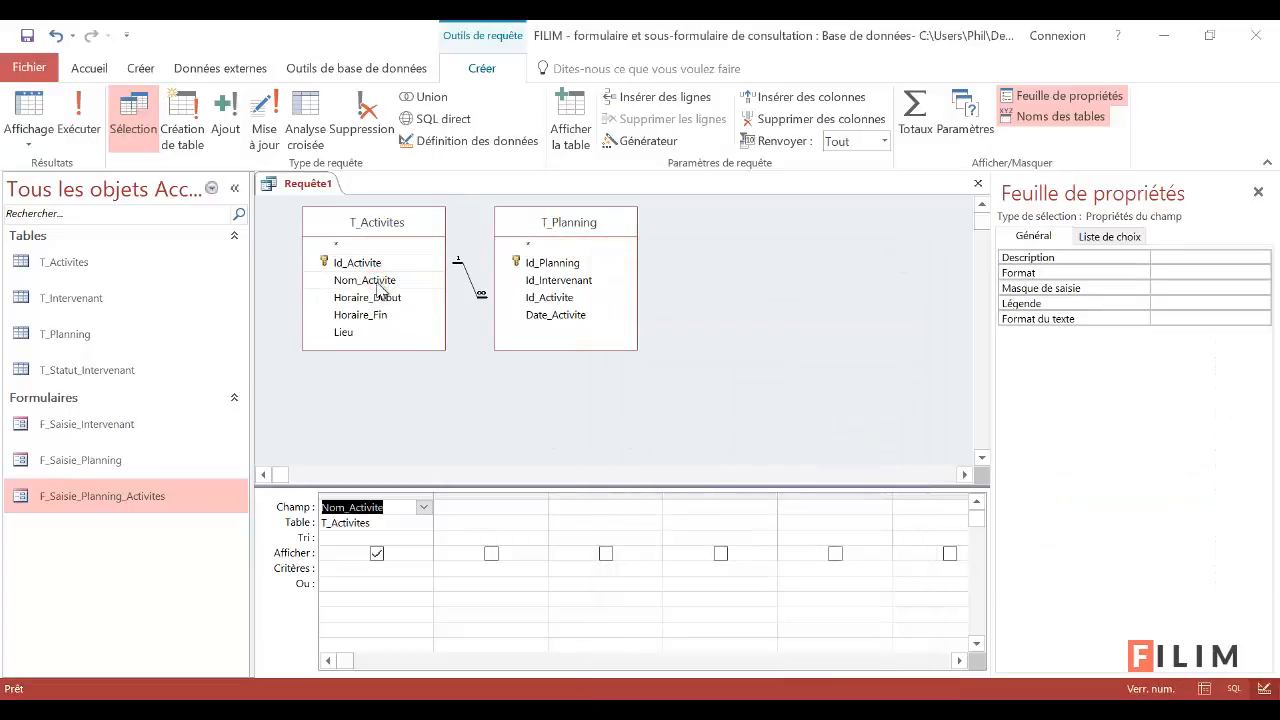
double_click(541, 316)
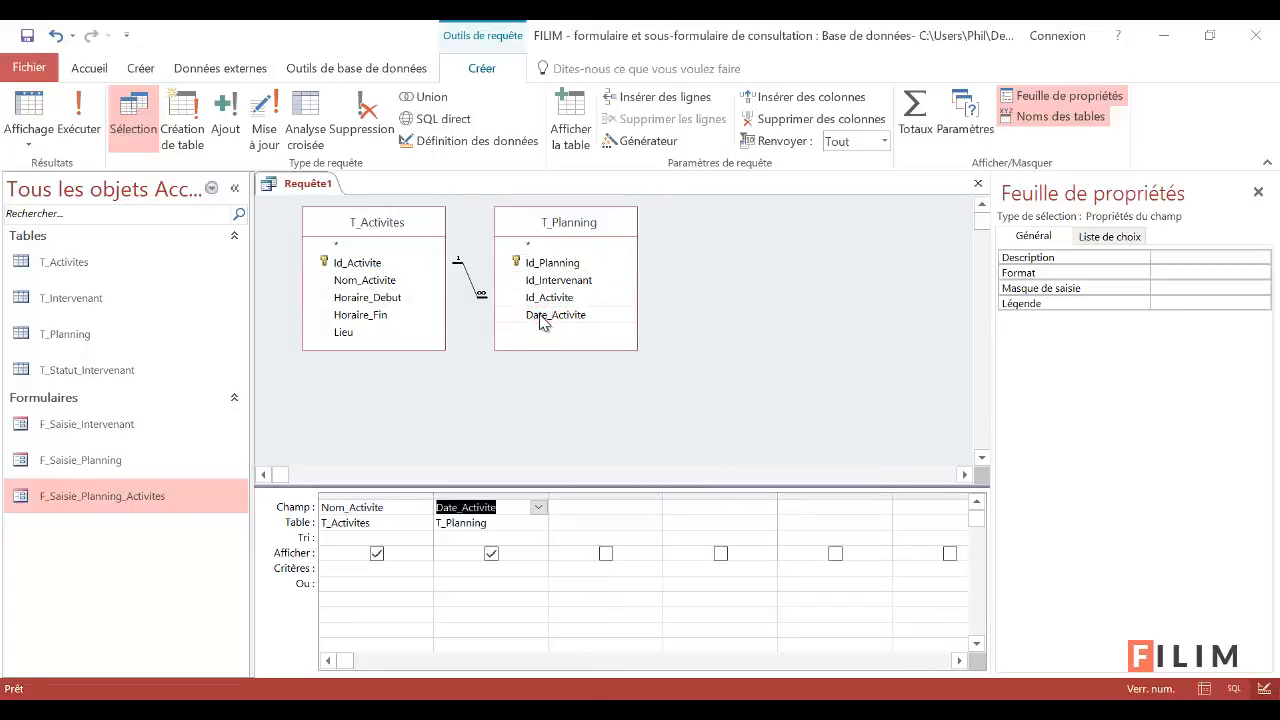
double_click(385, 300)
double_click(378, 315)
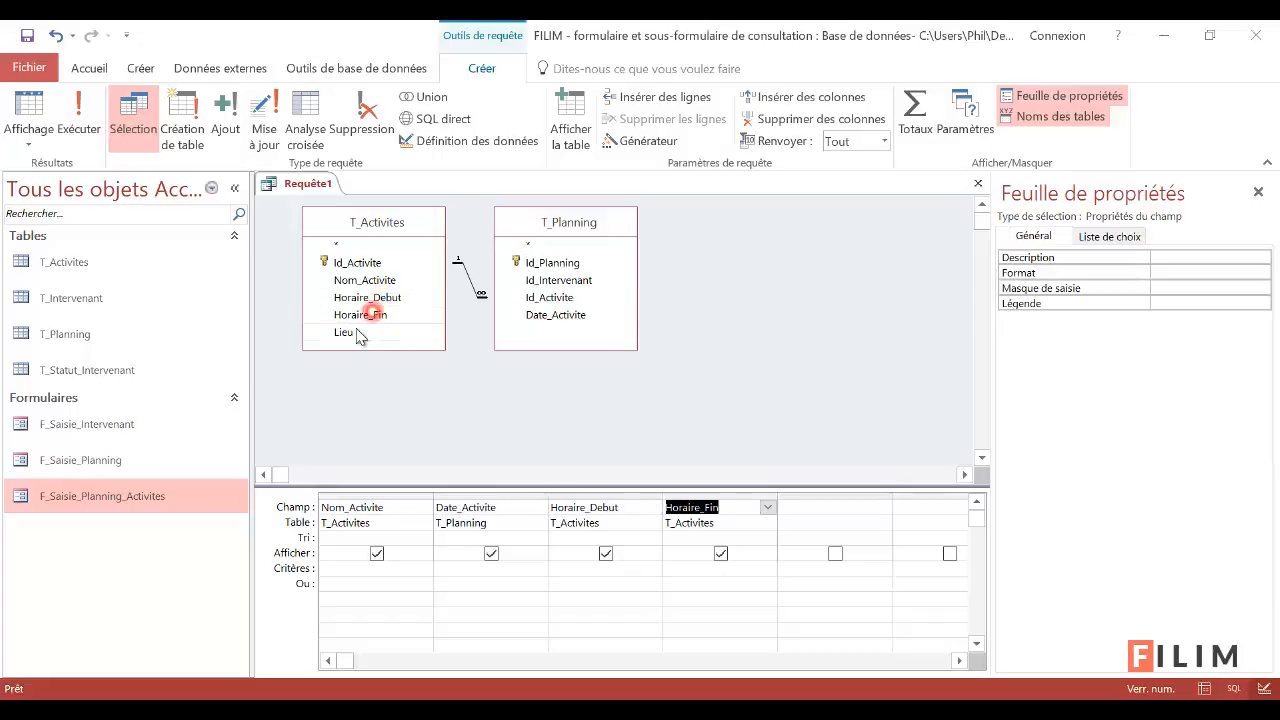
double_click(349, 334)
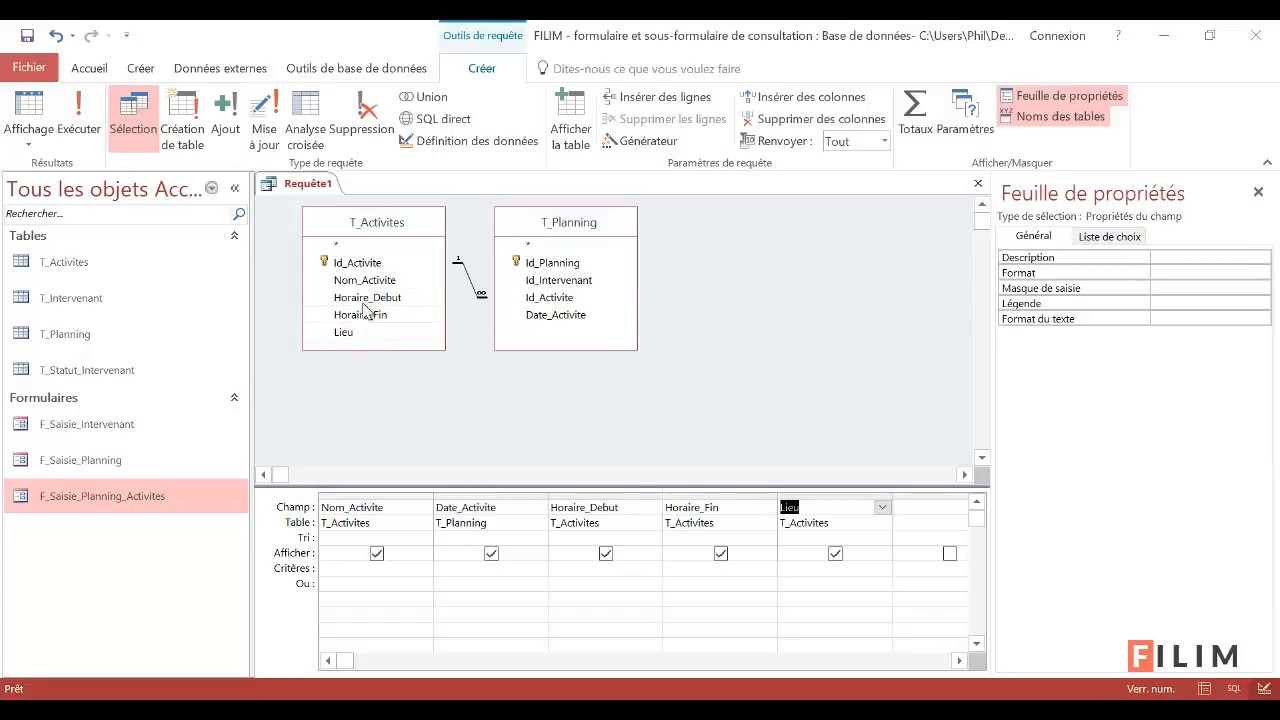
click(543, 283)
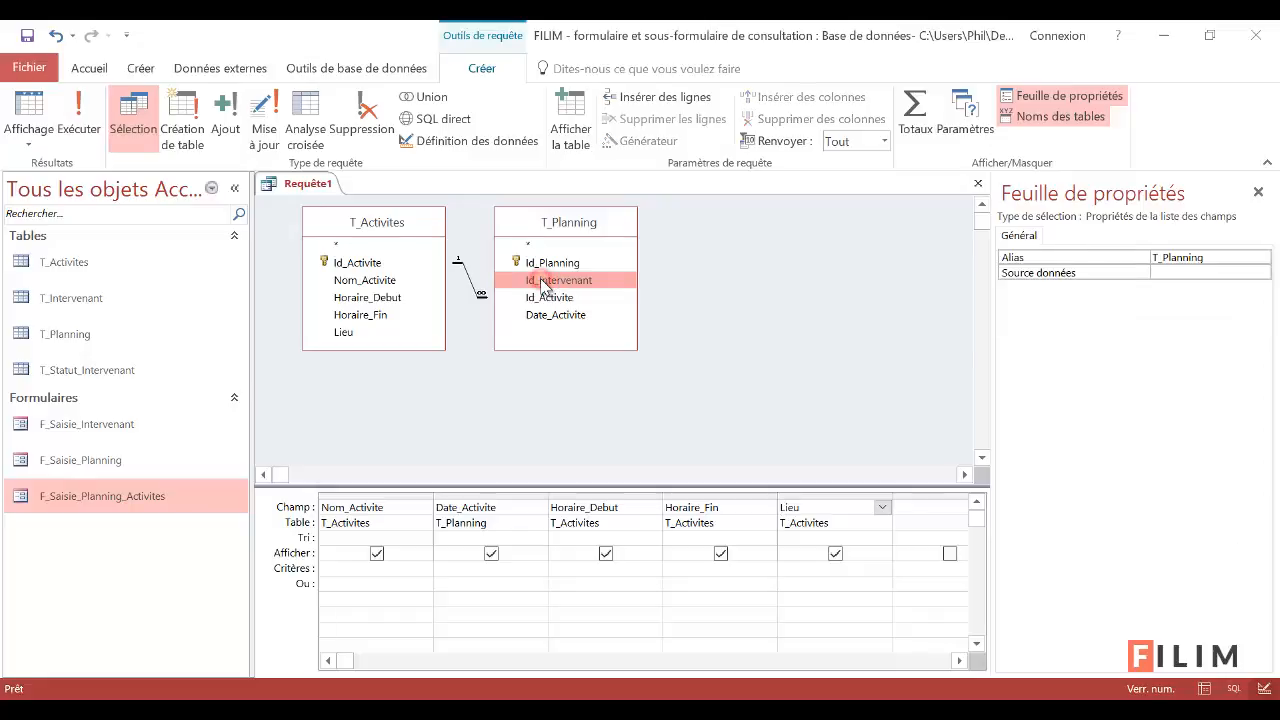
double_click(543, 283)
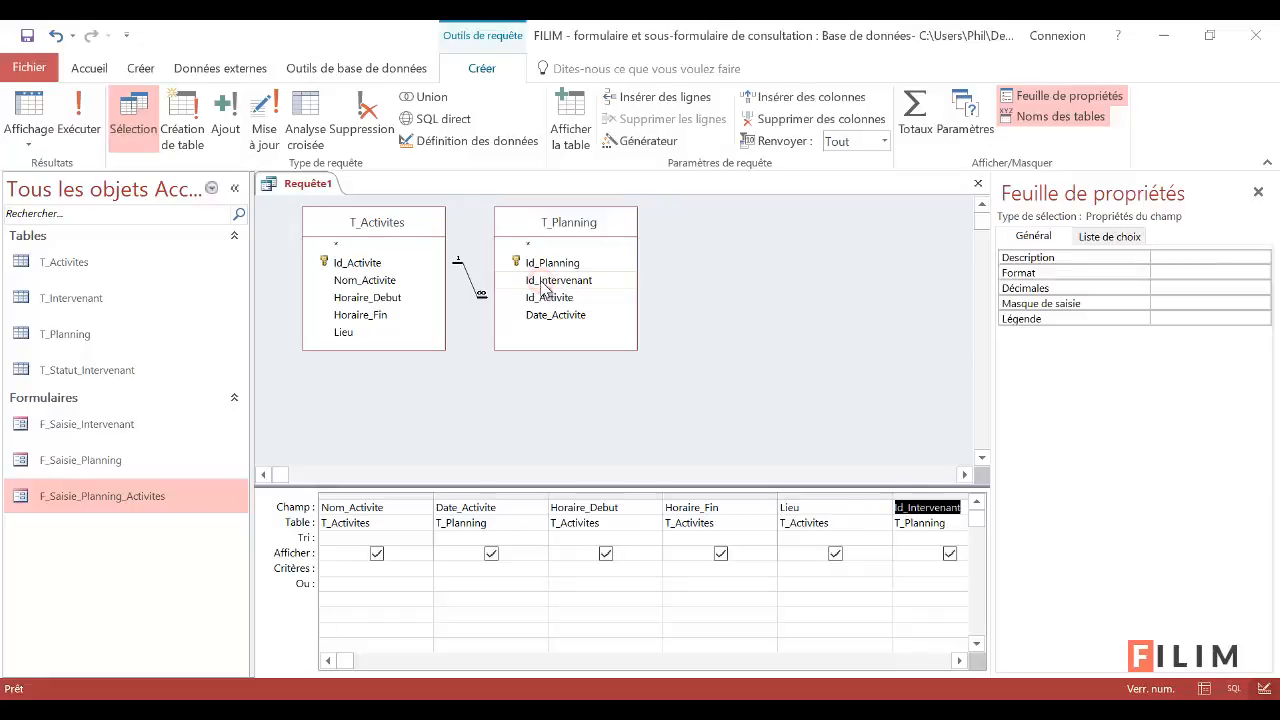
drag(992, 505, 1098, 507)
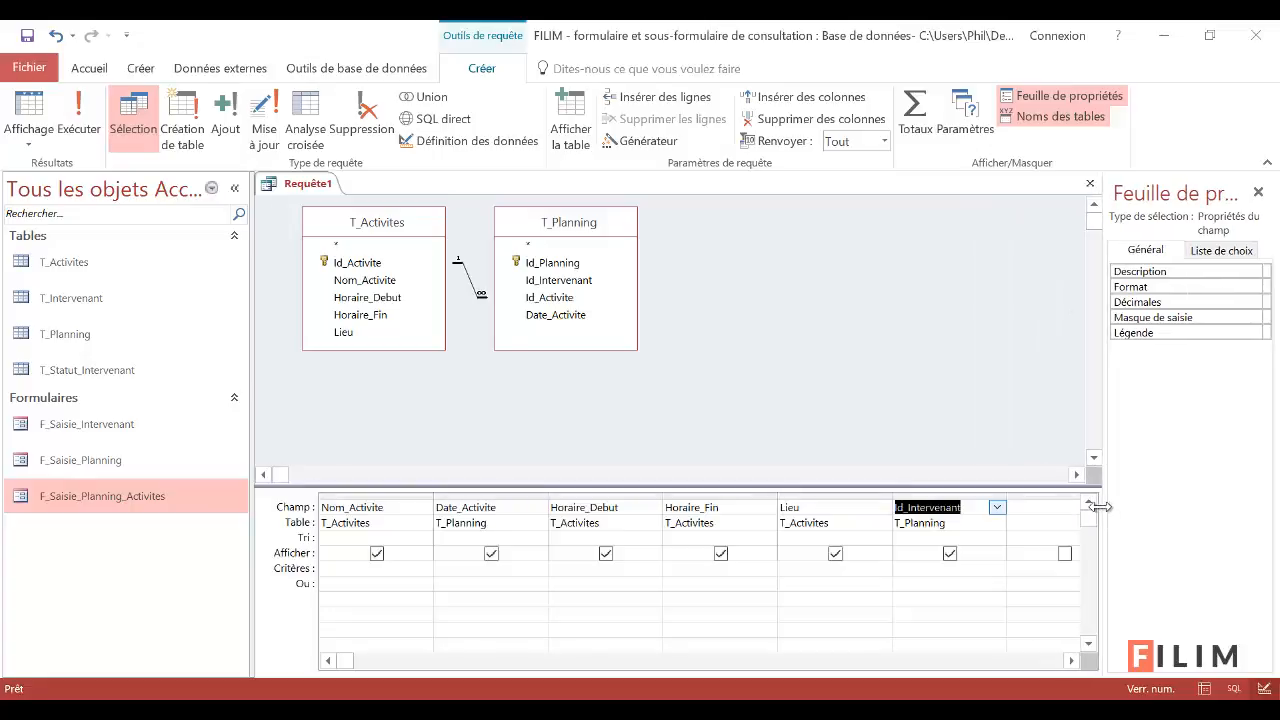
Show the query's results as a datasheet and widen the Lieu and Id_Intervenant columns to fit their content
click(30, 112)
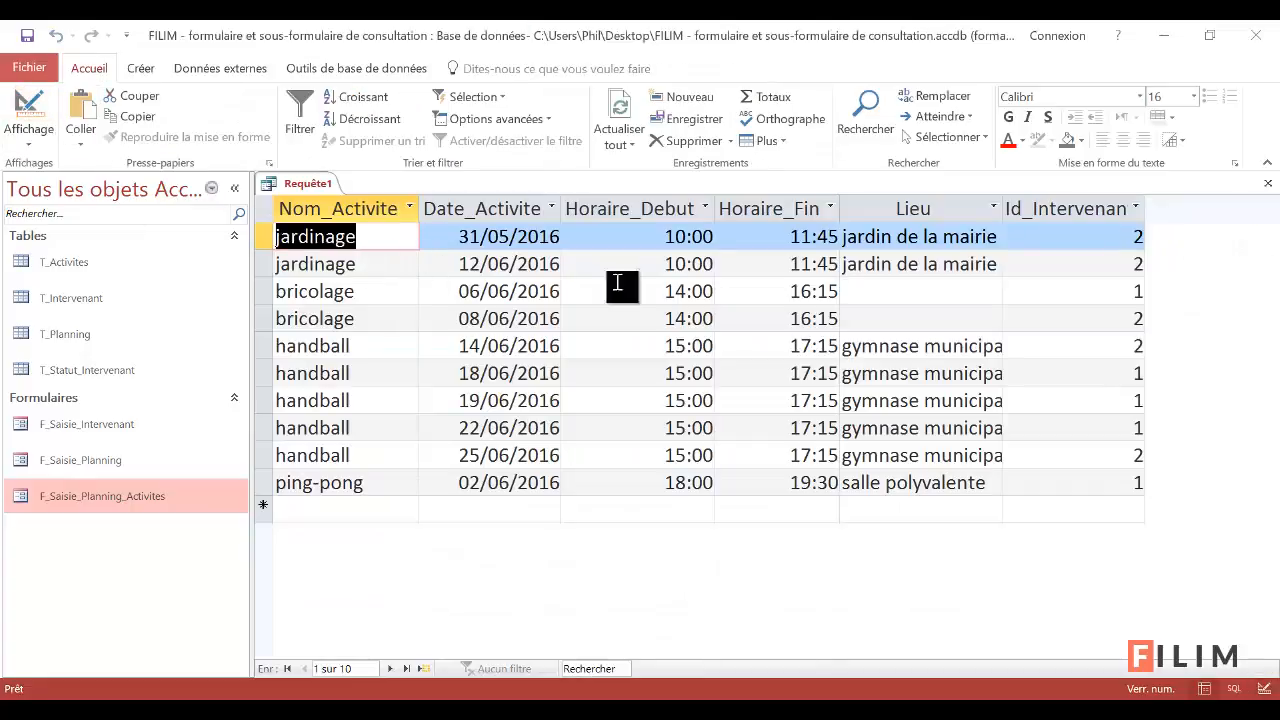
drag(1005, 209, 1066, 210)
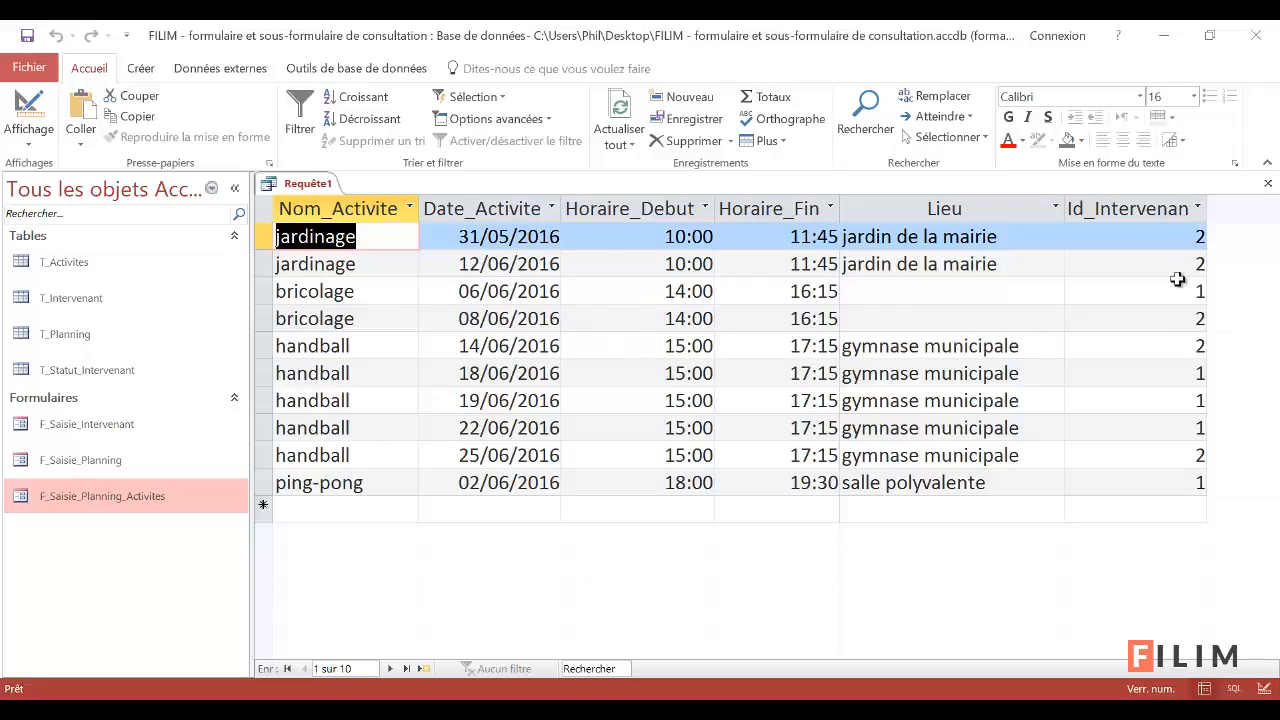
double_click(1207, 207)
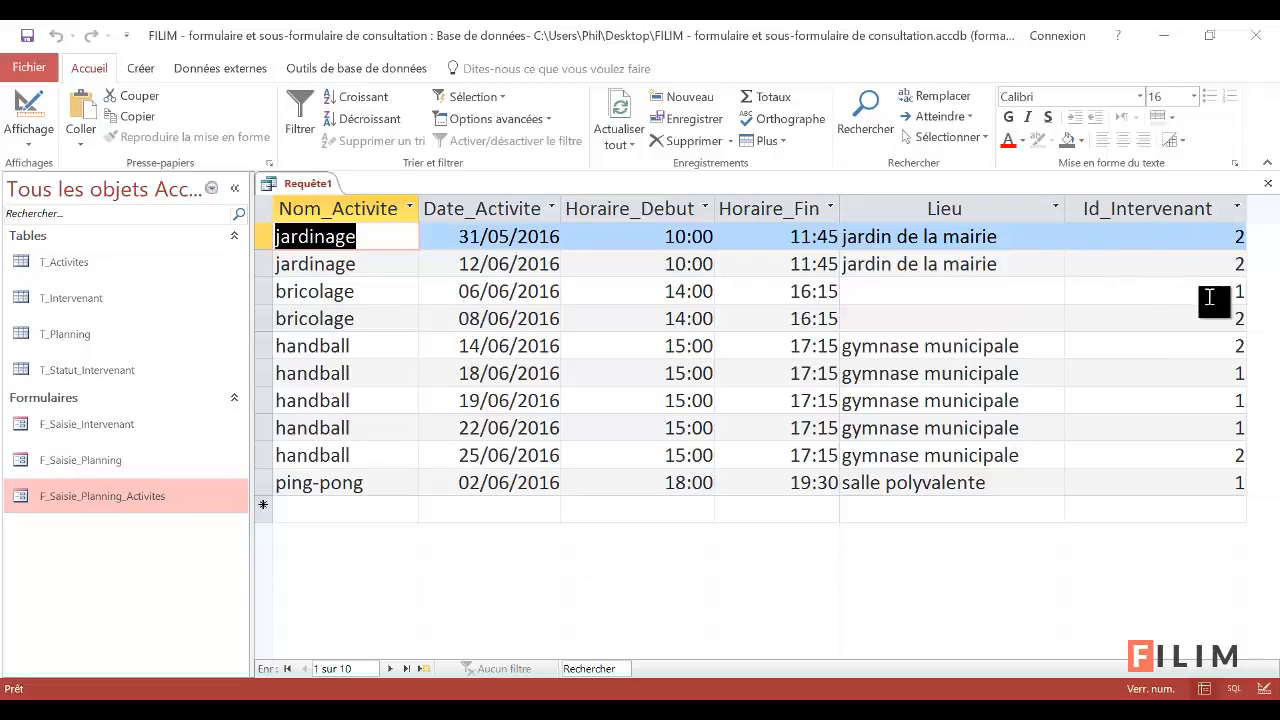
Save the query as R_F_consult_planning_interve and close it
key(ctrl+s)
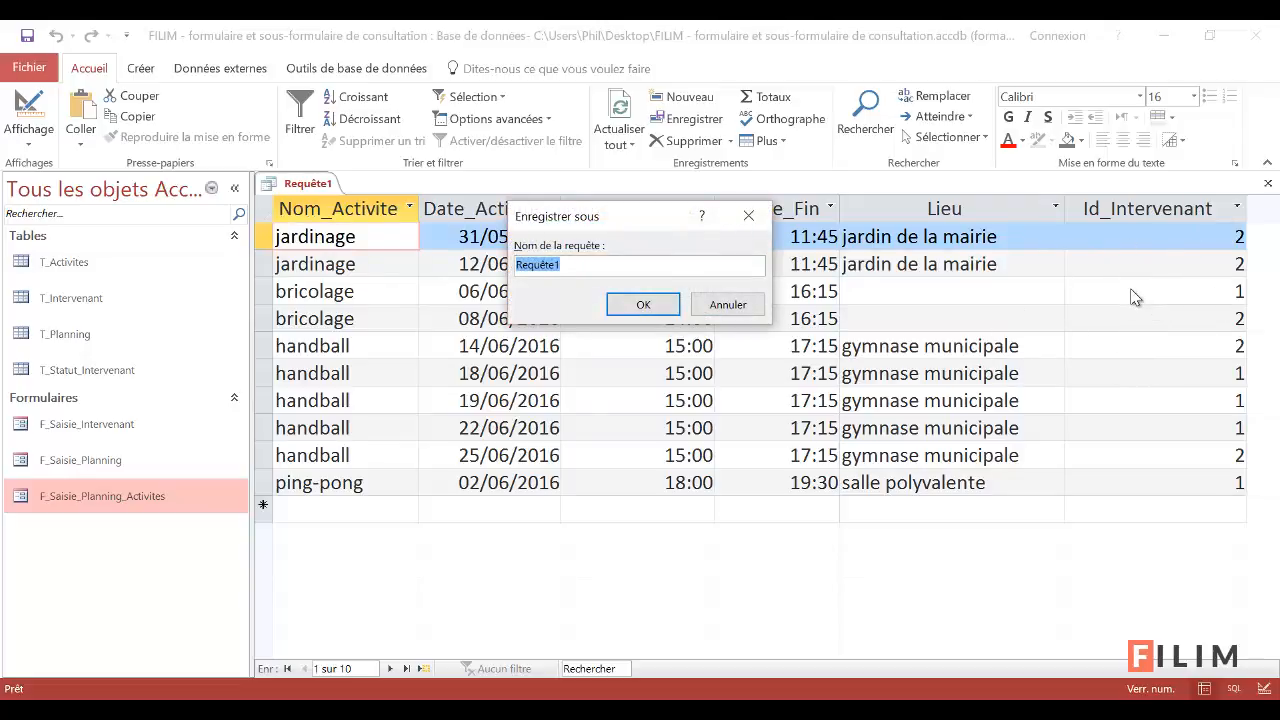
text(R)
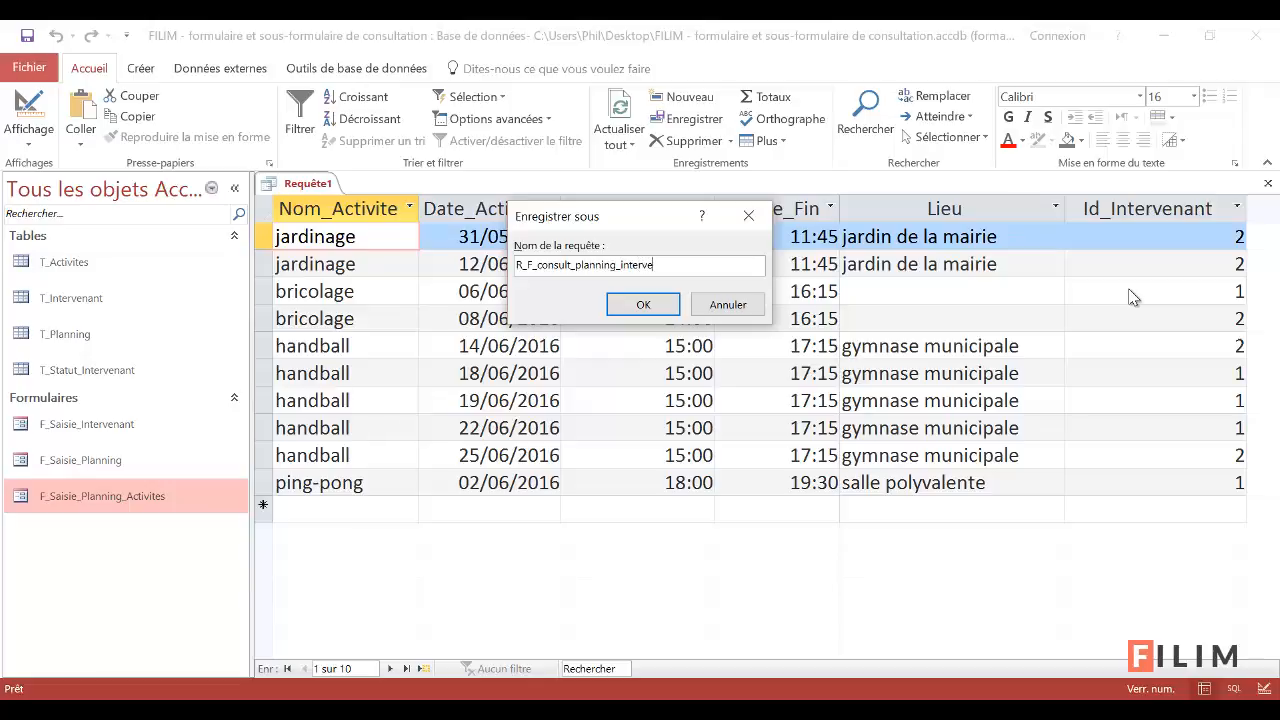
click(626, 303)
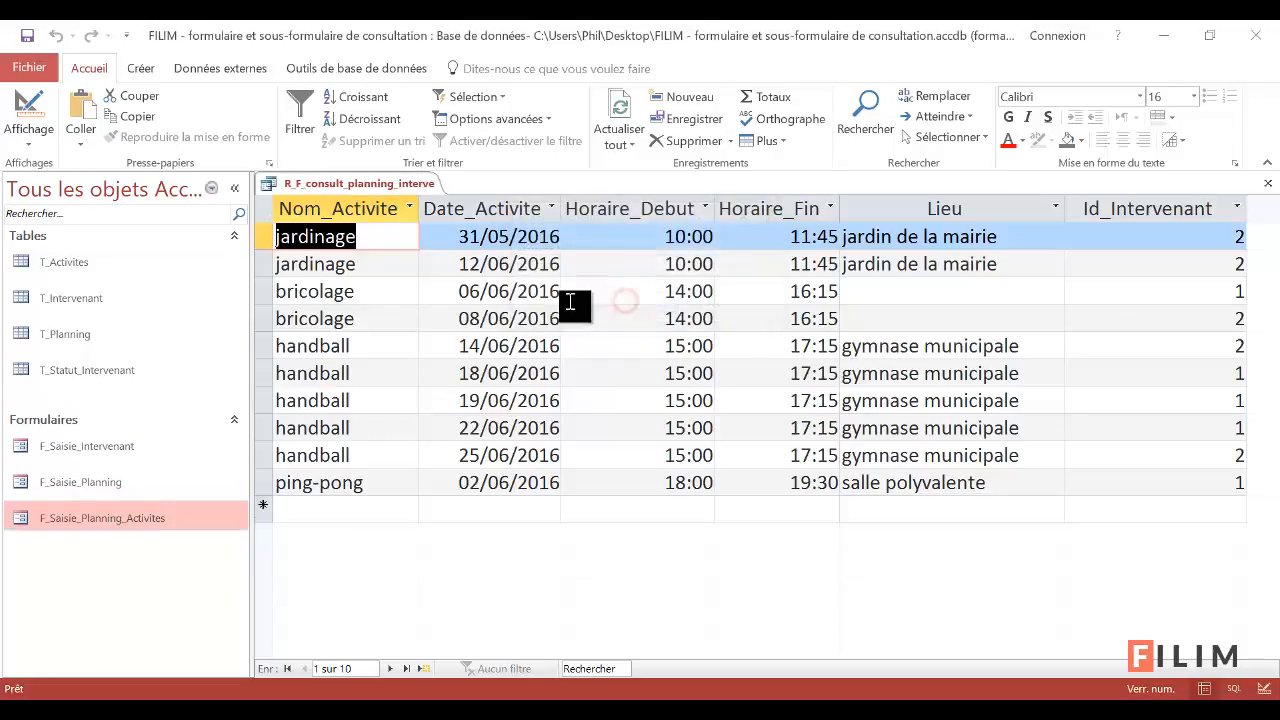
click(1268, 183)
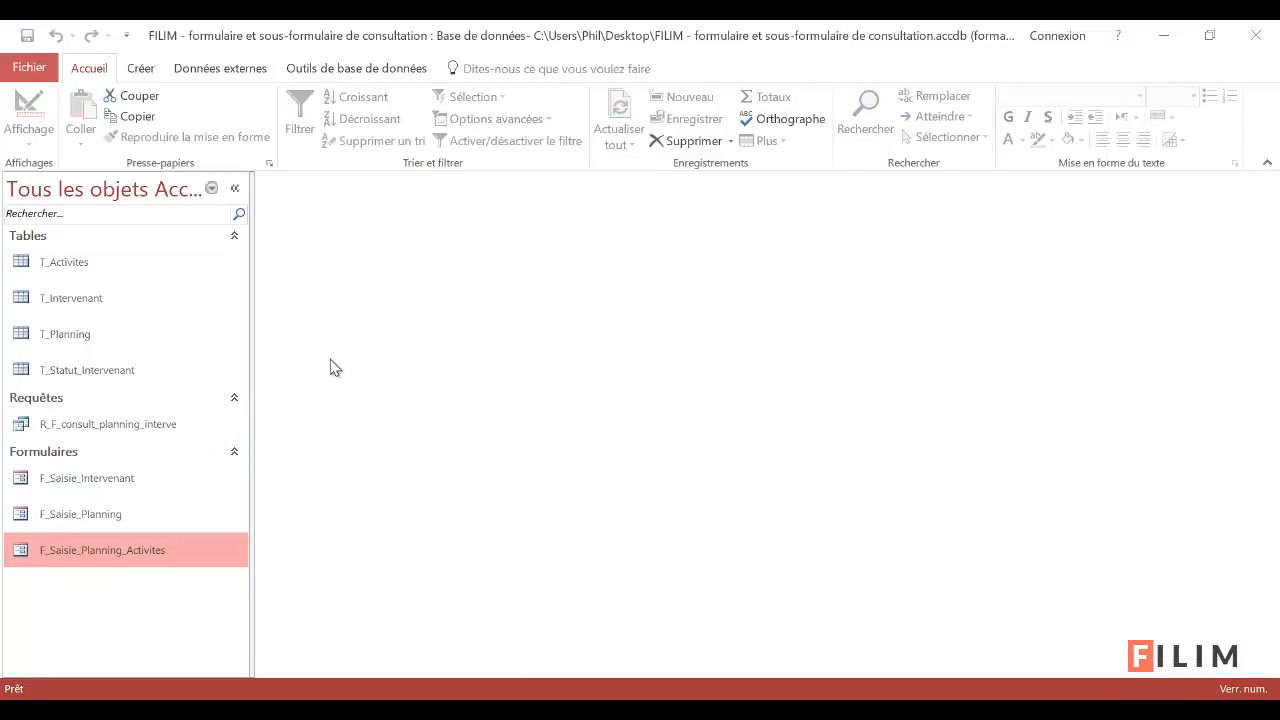
Start a form with the Form Wizard, including all fields of the query R_F_consult_planning_interve
click(142, 70)
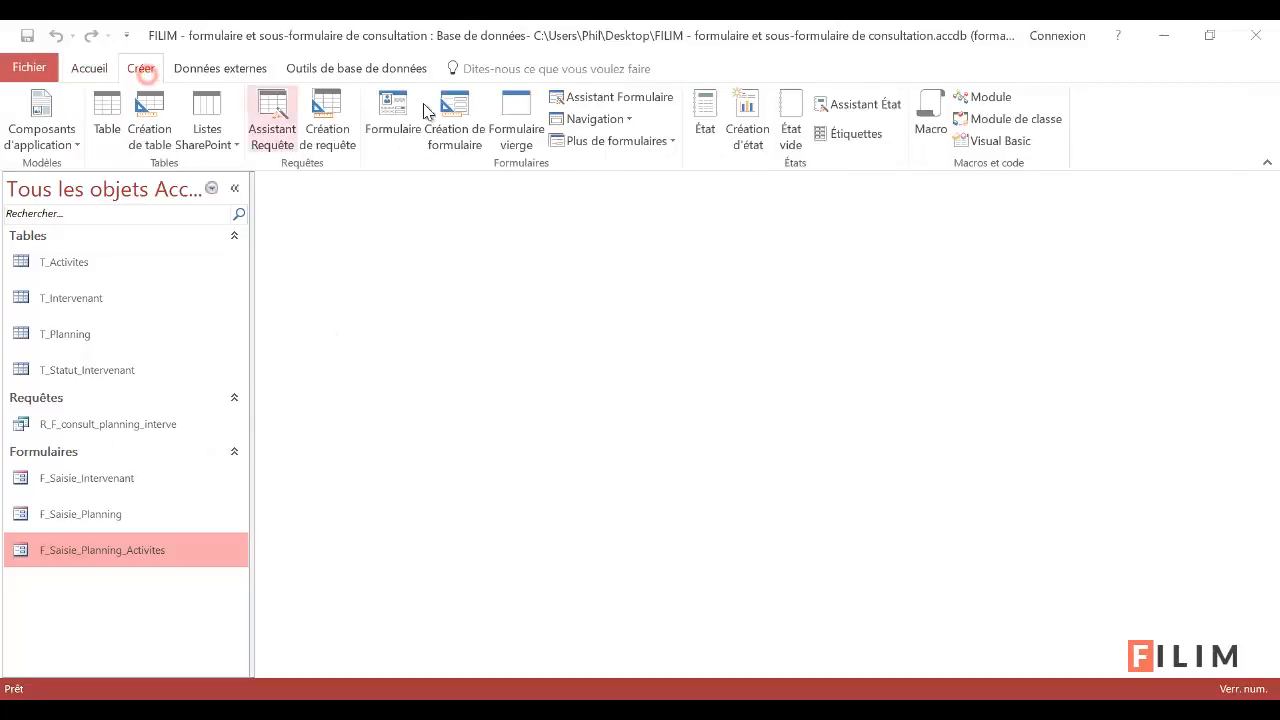
click(607, 100)
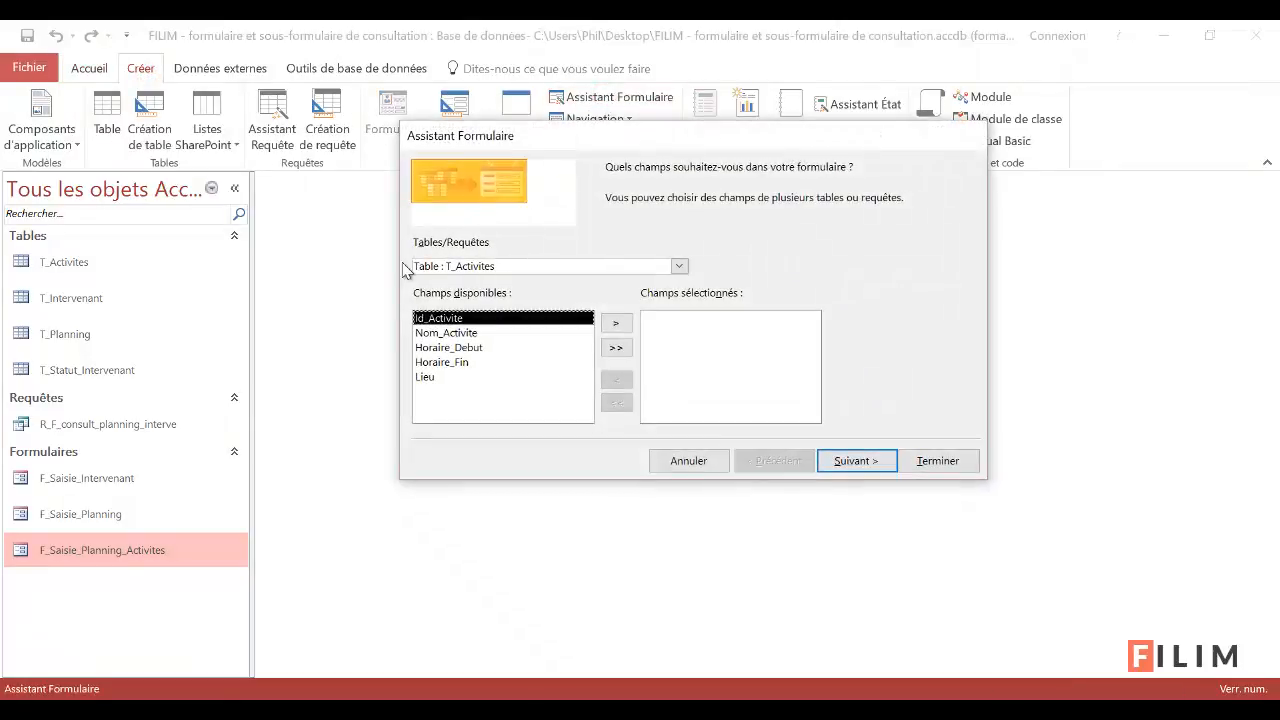
click(679, 266)
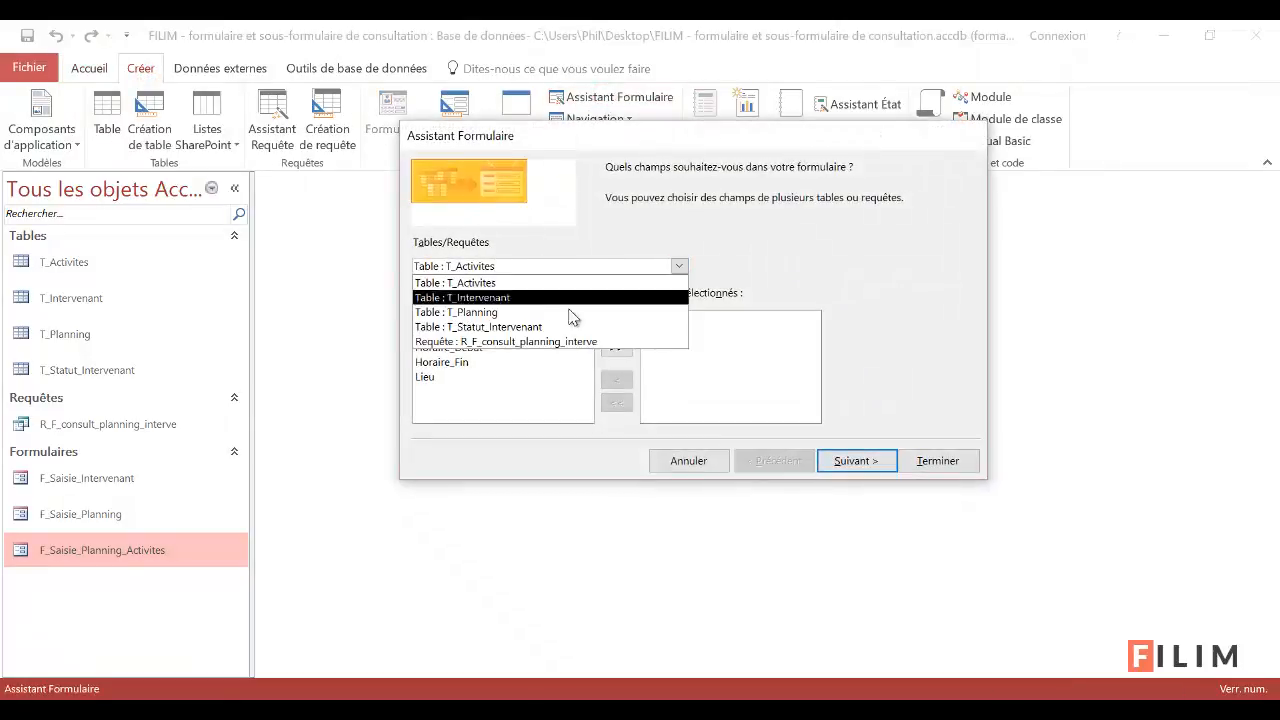
click(535, 343)
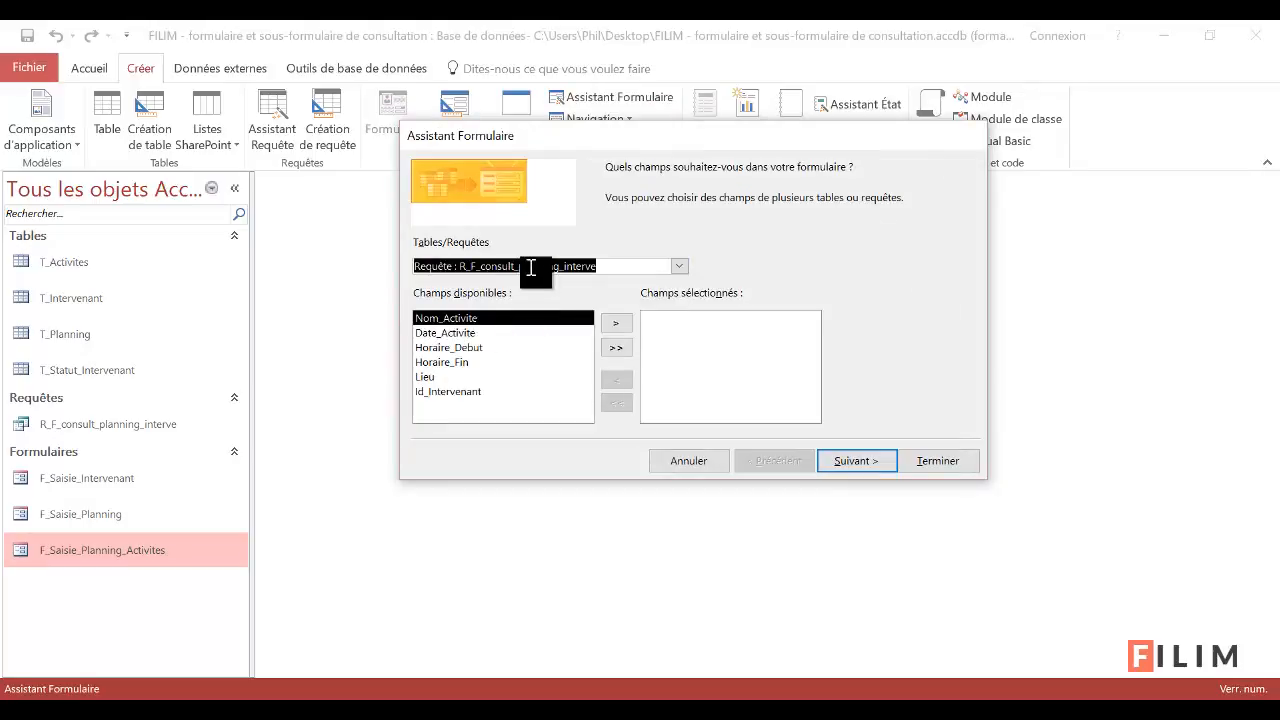
click(614, 350)
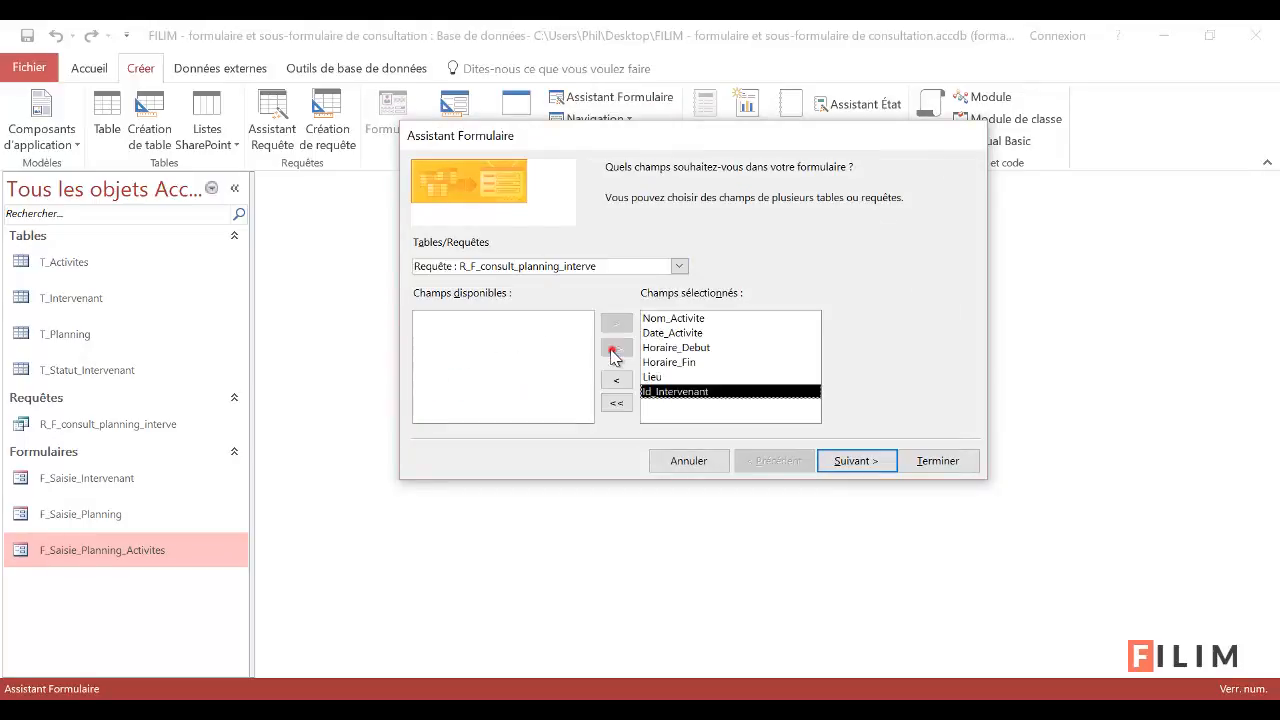
Preview the wizard's display options by T_Activites, including linked forms, and choose to display the data by T_Planning as a single form
click(868, 463)
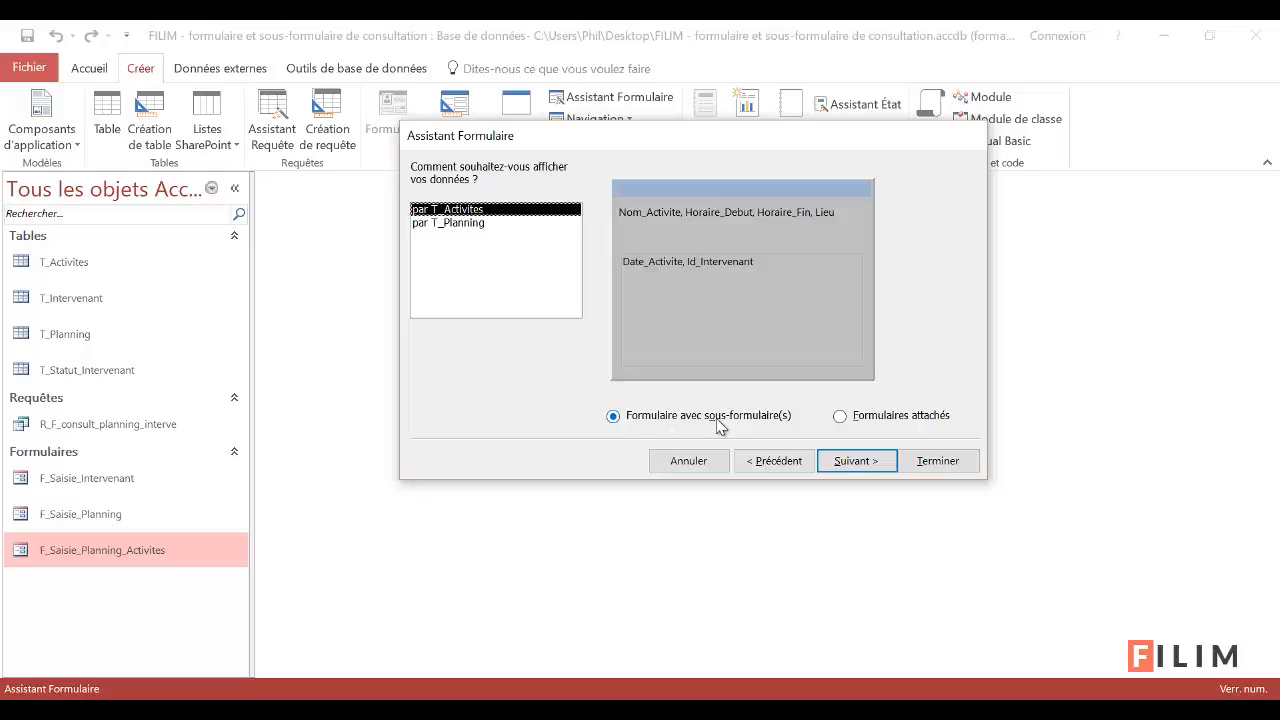
click(840, 416)
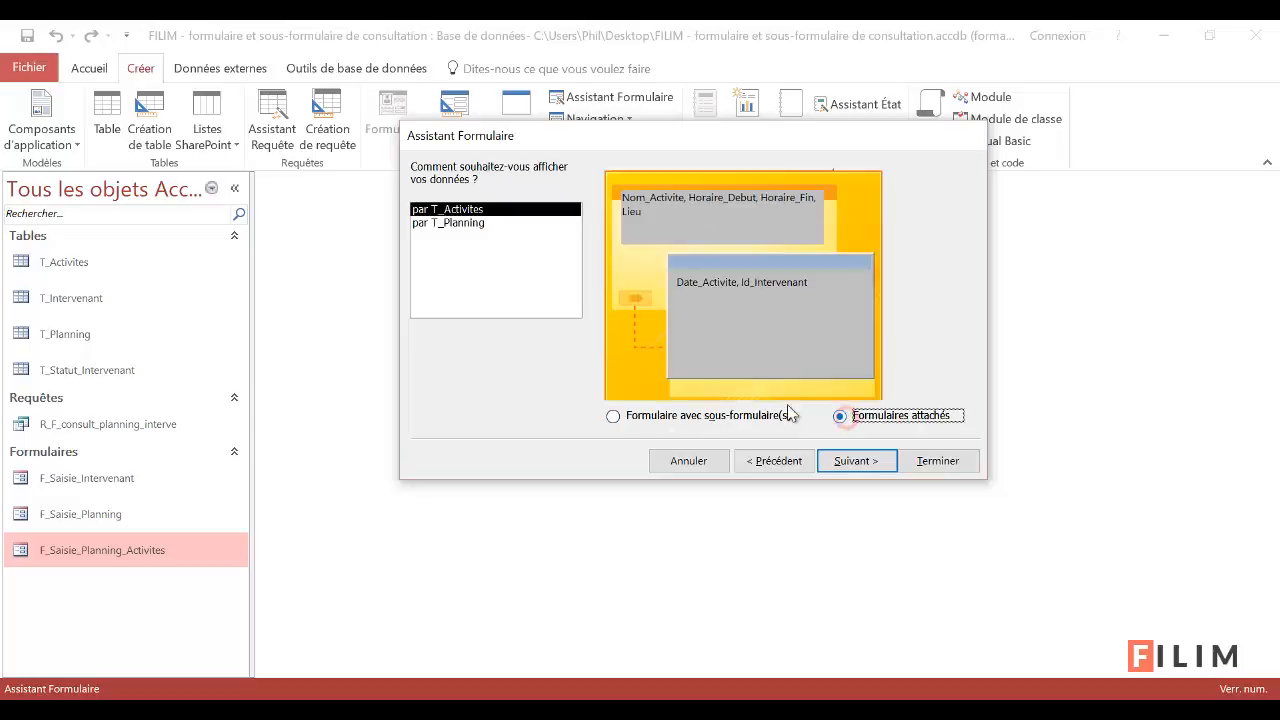
click(492, 224)
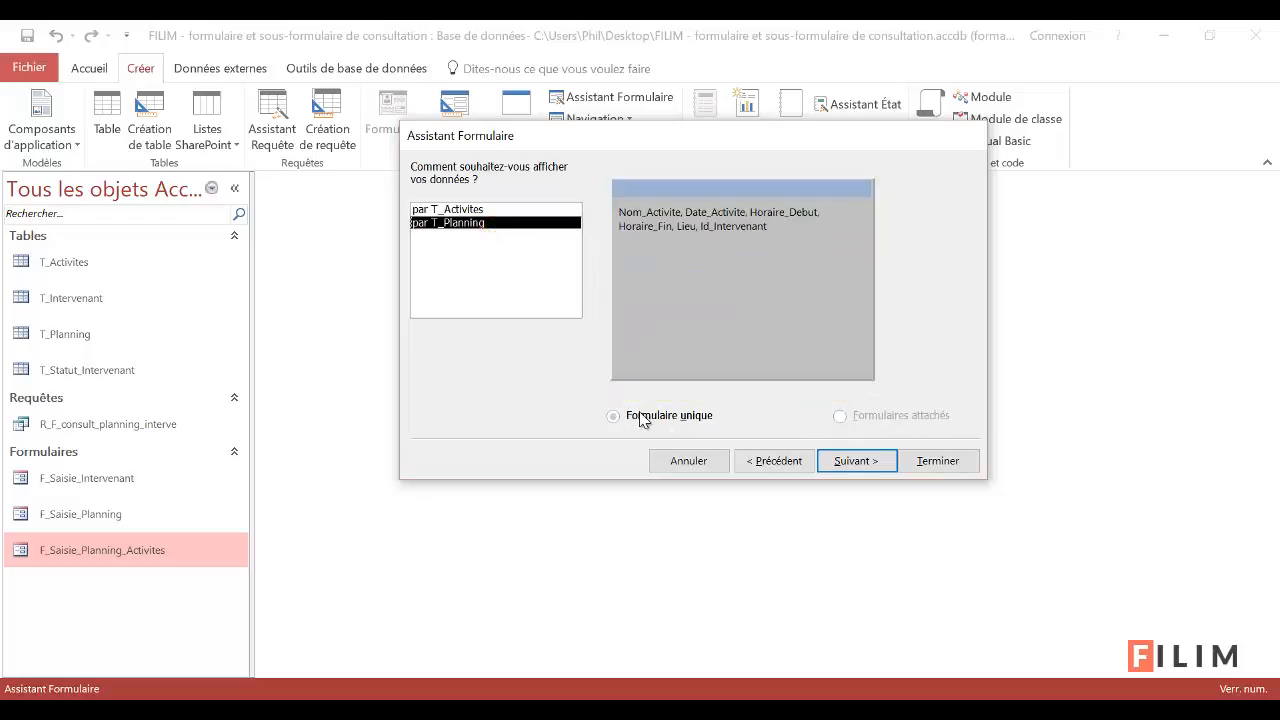
click(499, 212)
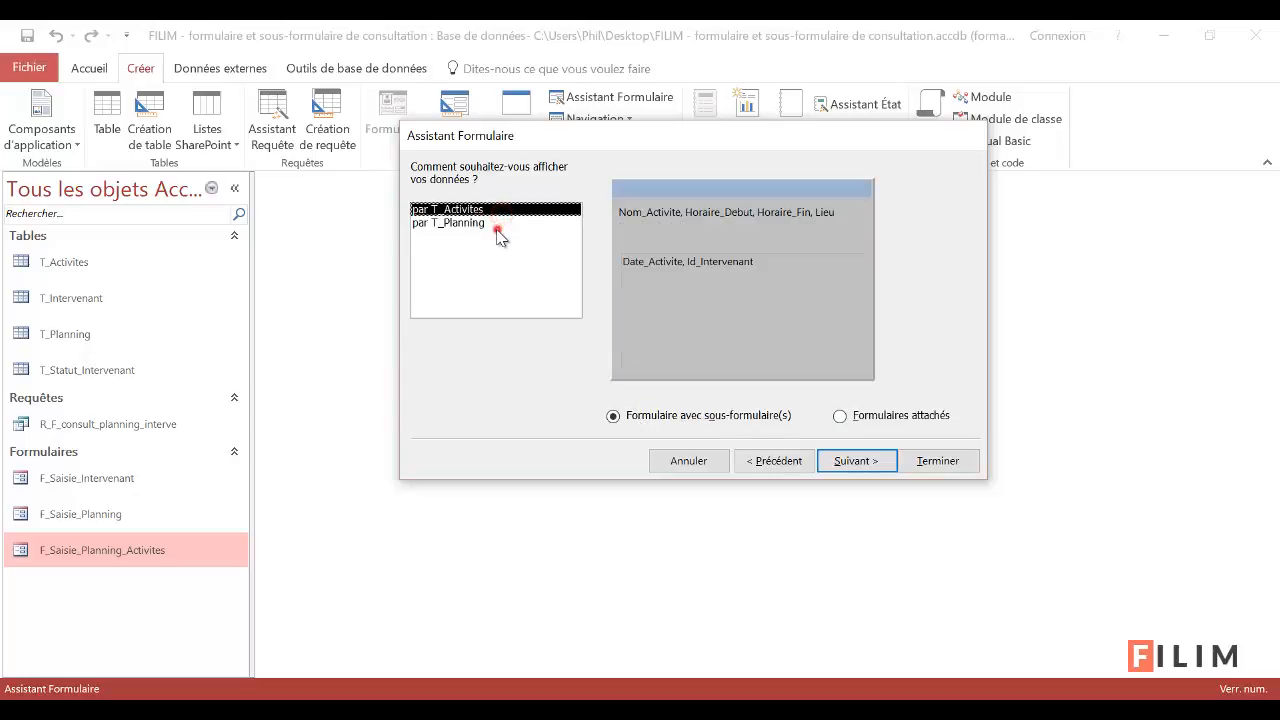
click(497, 226)
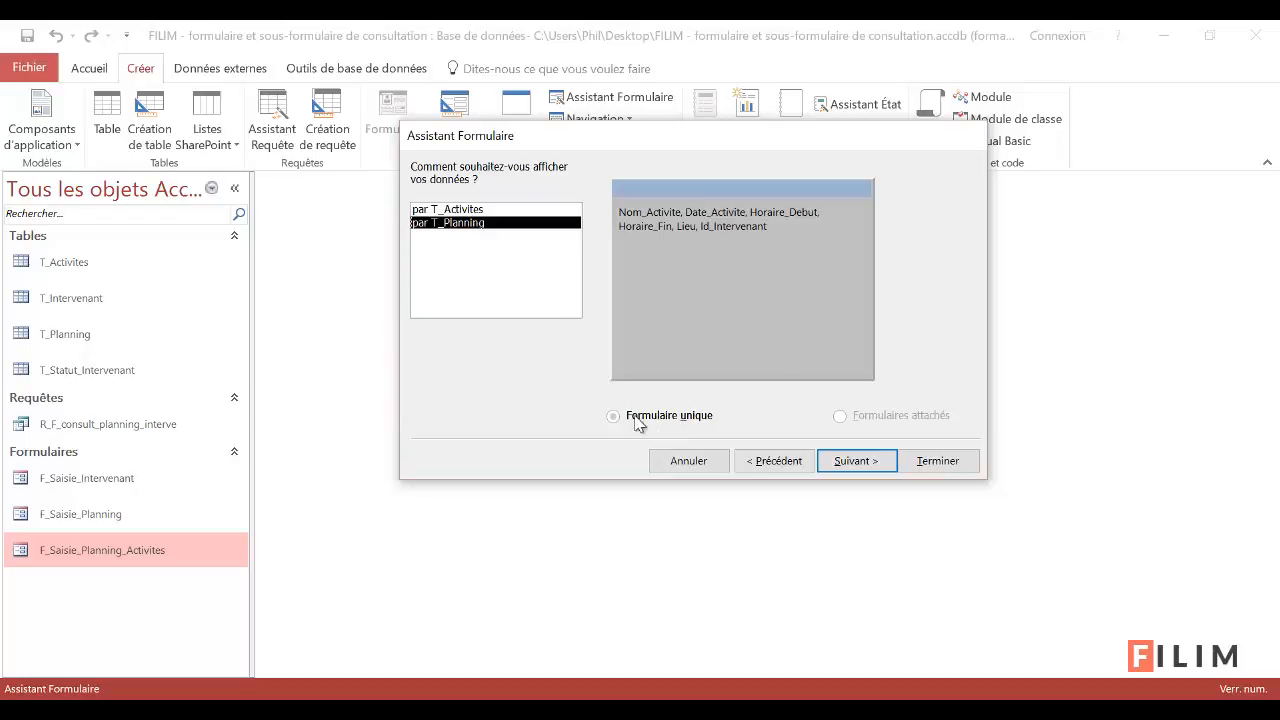
Give the new form a tabular layout
click(849, 466)
click(727, 254)
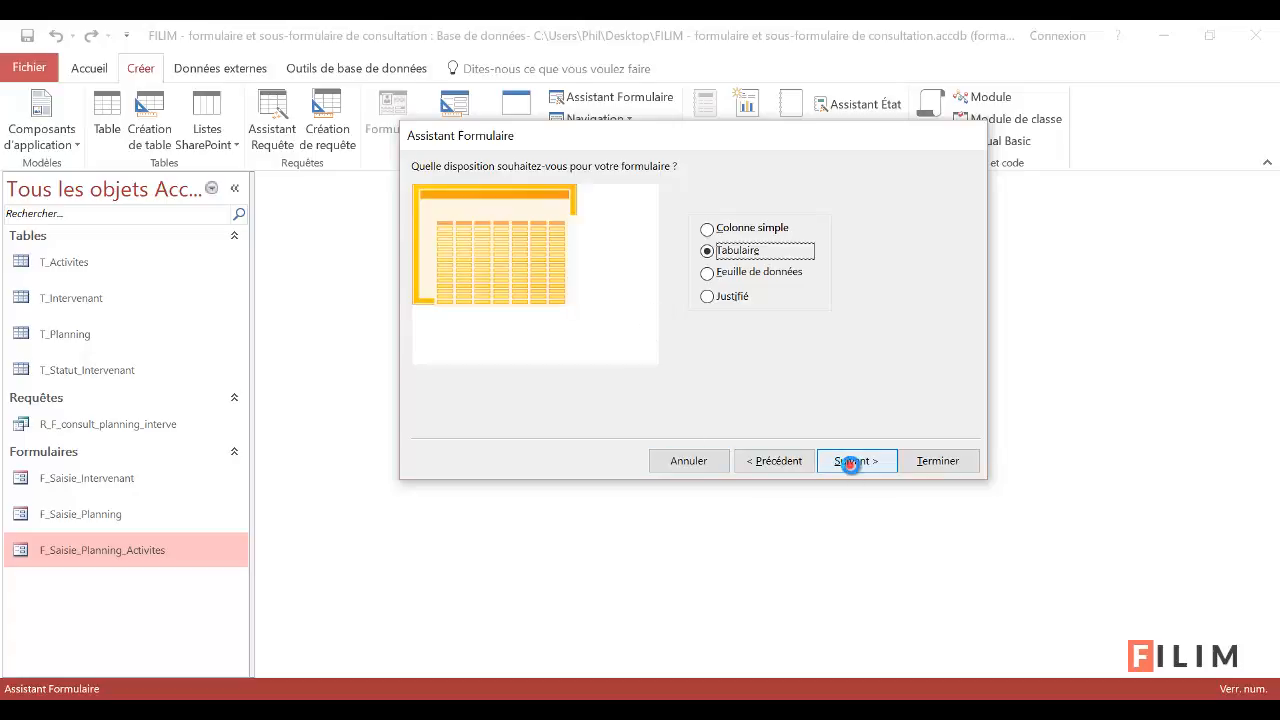
click(850, 460)
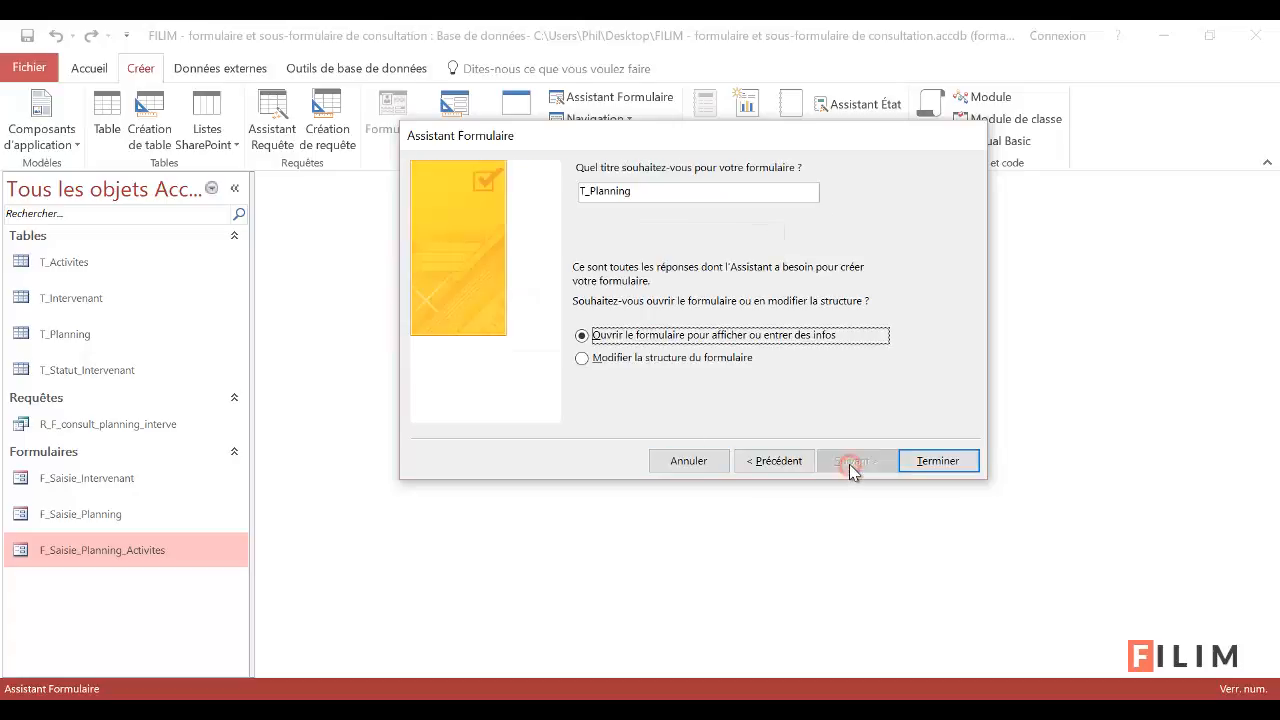
Title the new form F_Consult_Planning_intervenant
click(574, 192)
click(585, 193)
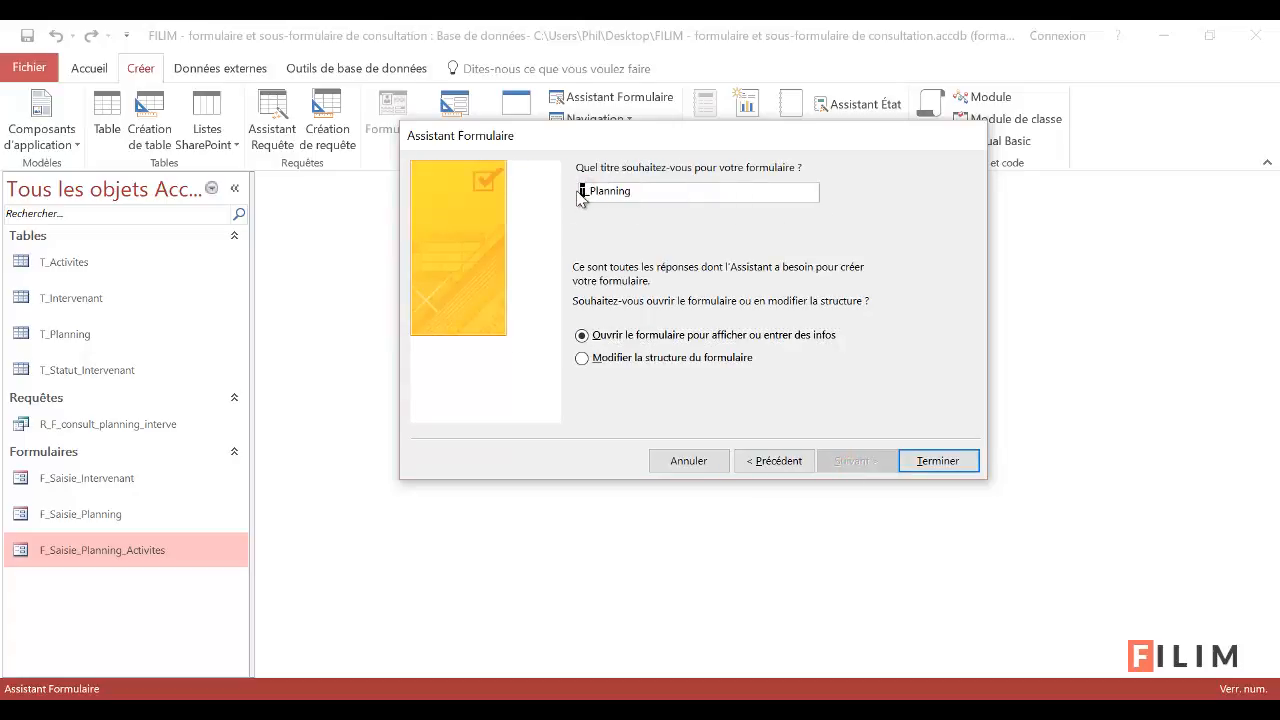
text(F_Consult)
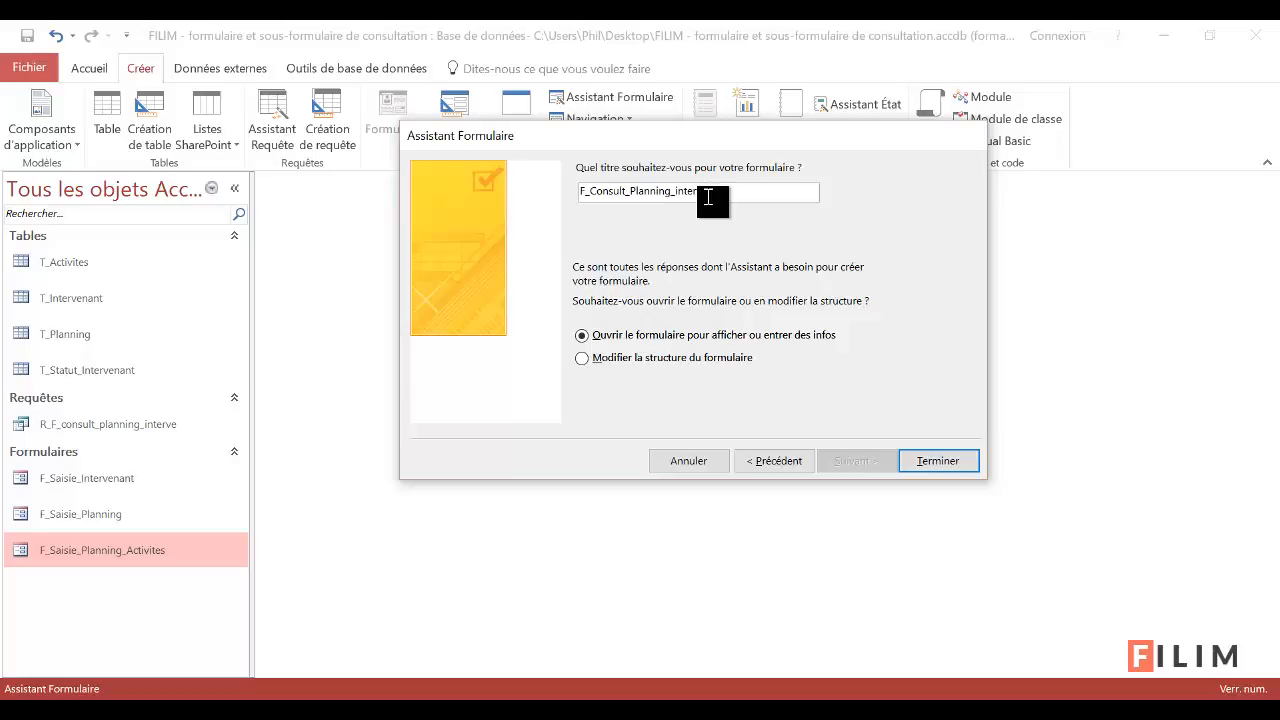
text(venant)
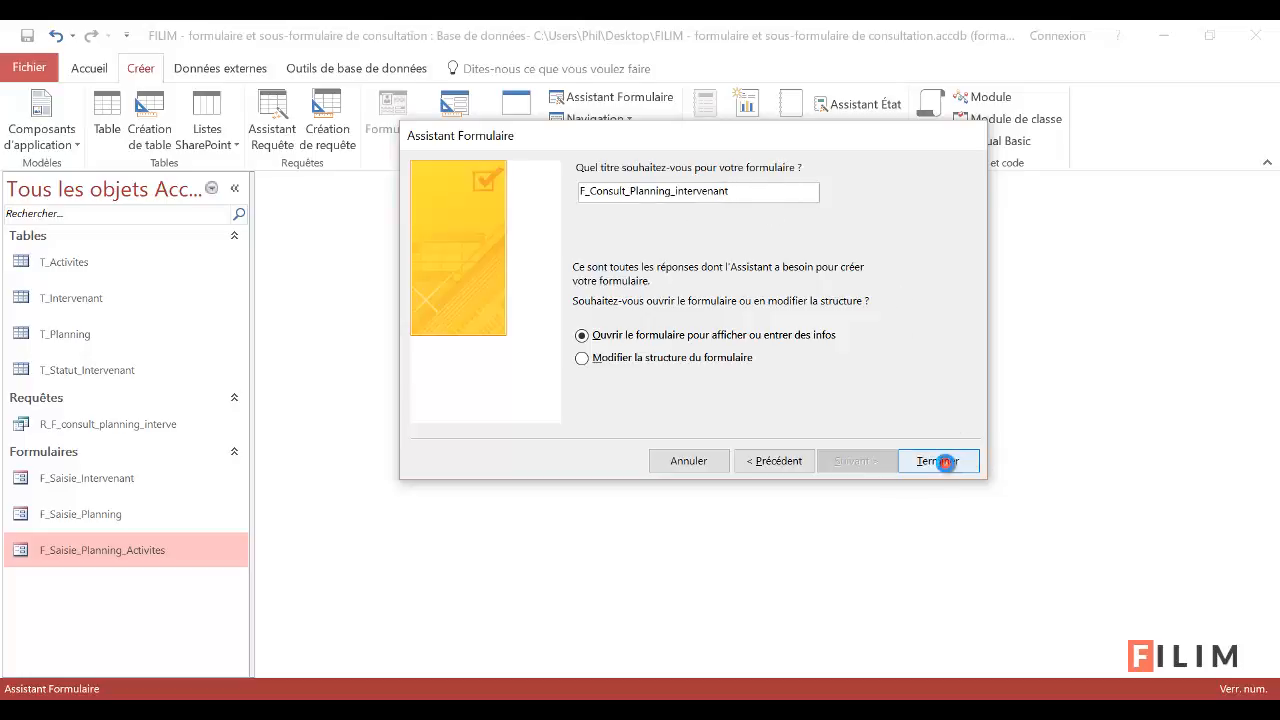
Finish the Form Wizard and open the new form in Design view
click(940, 461)
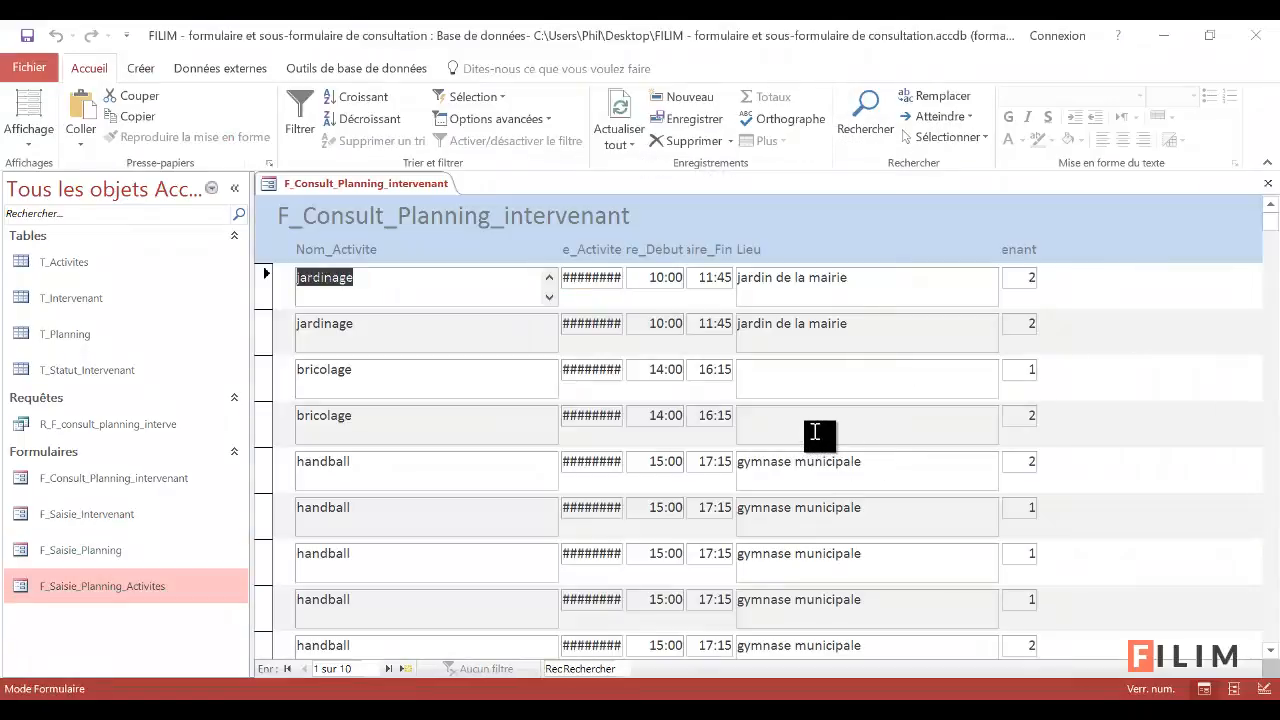
click(22, 135)
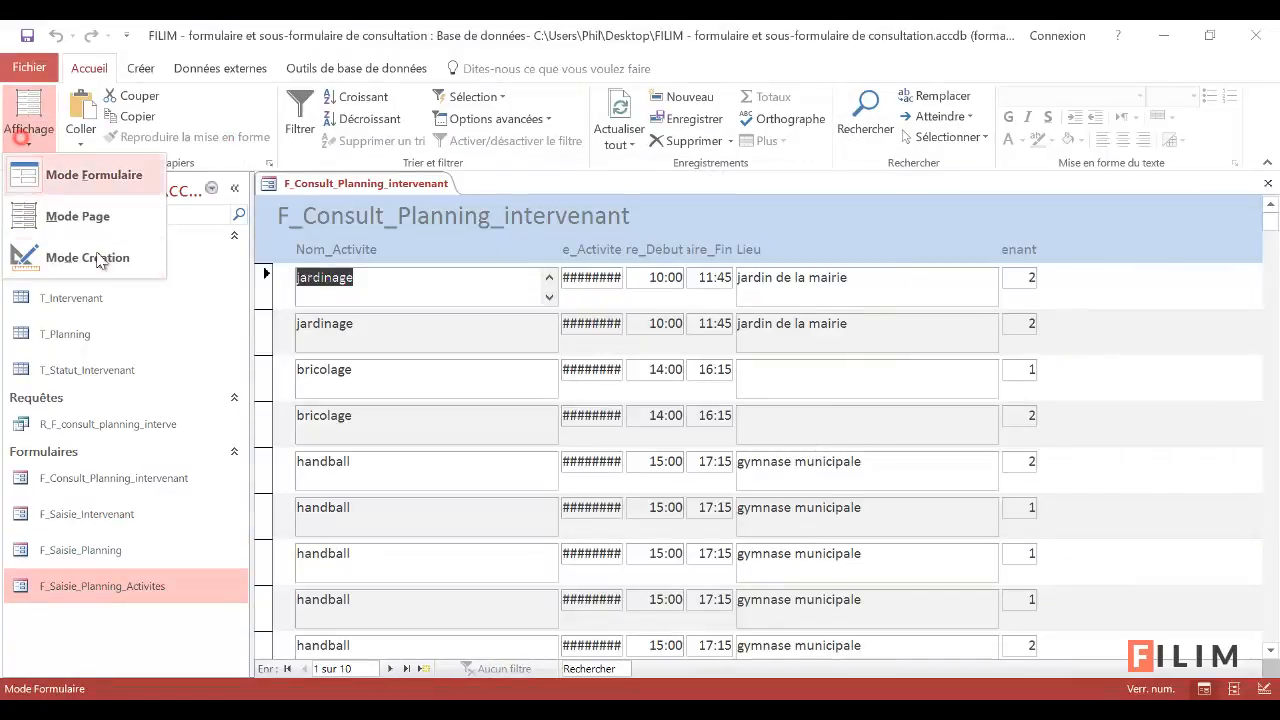
click(100, 259)
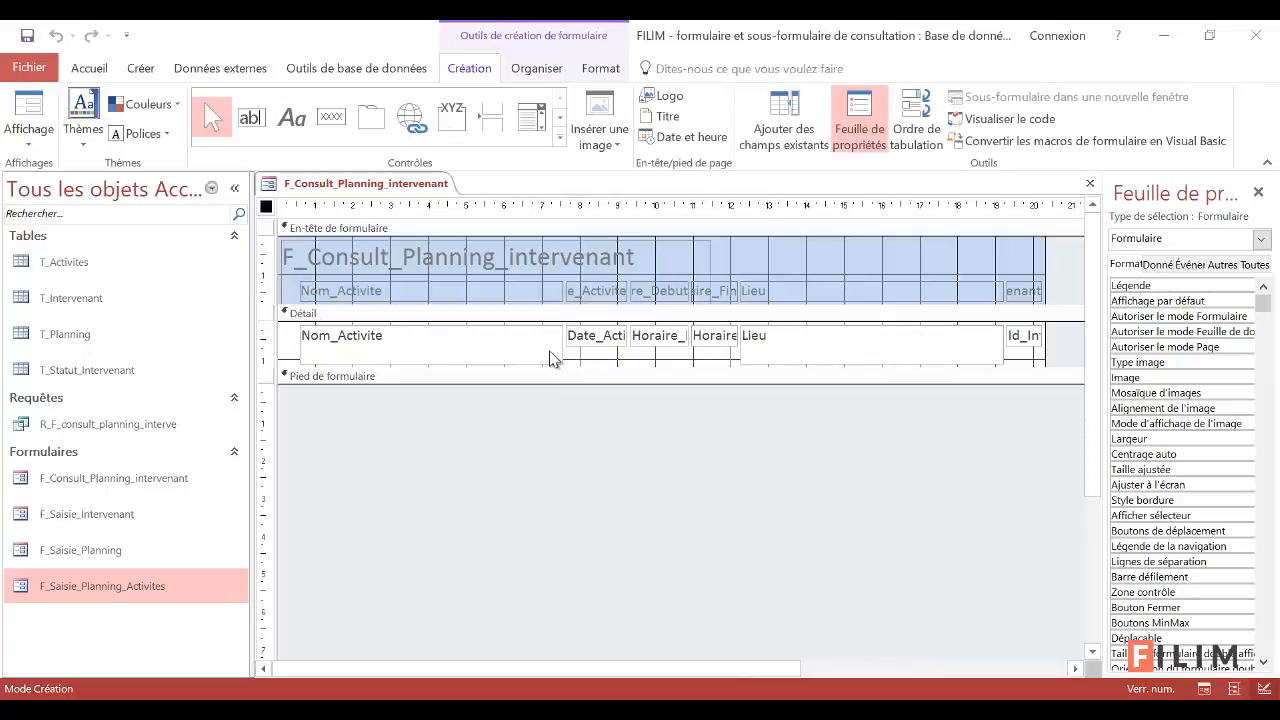
Narrow the Nom_Activite text box and its header label to about 3.5 cm, reducing the title label's height so it clears the column labels
click(553, 356)
drag(563, 346, 437, 347)
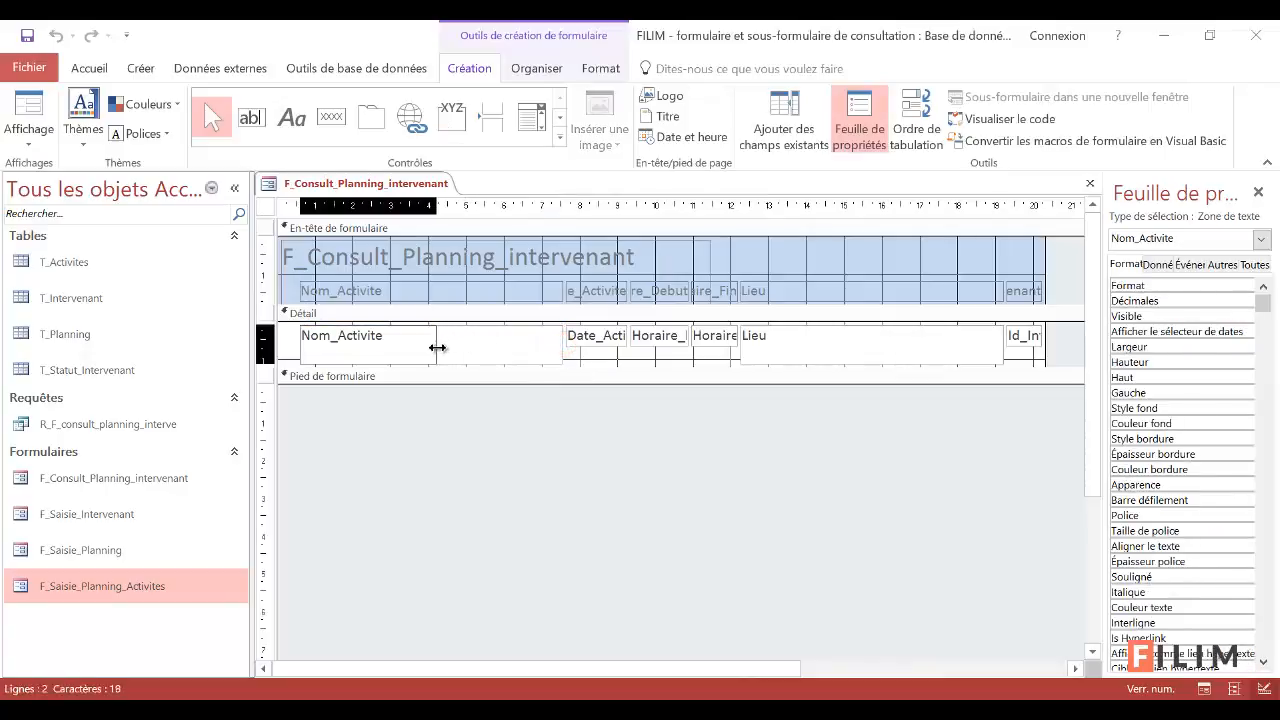
click(477, 297)
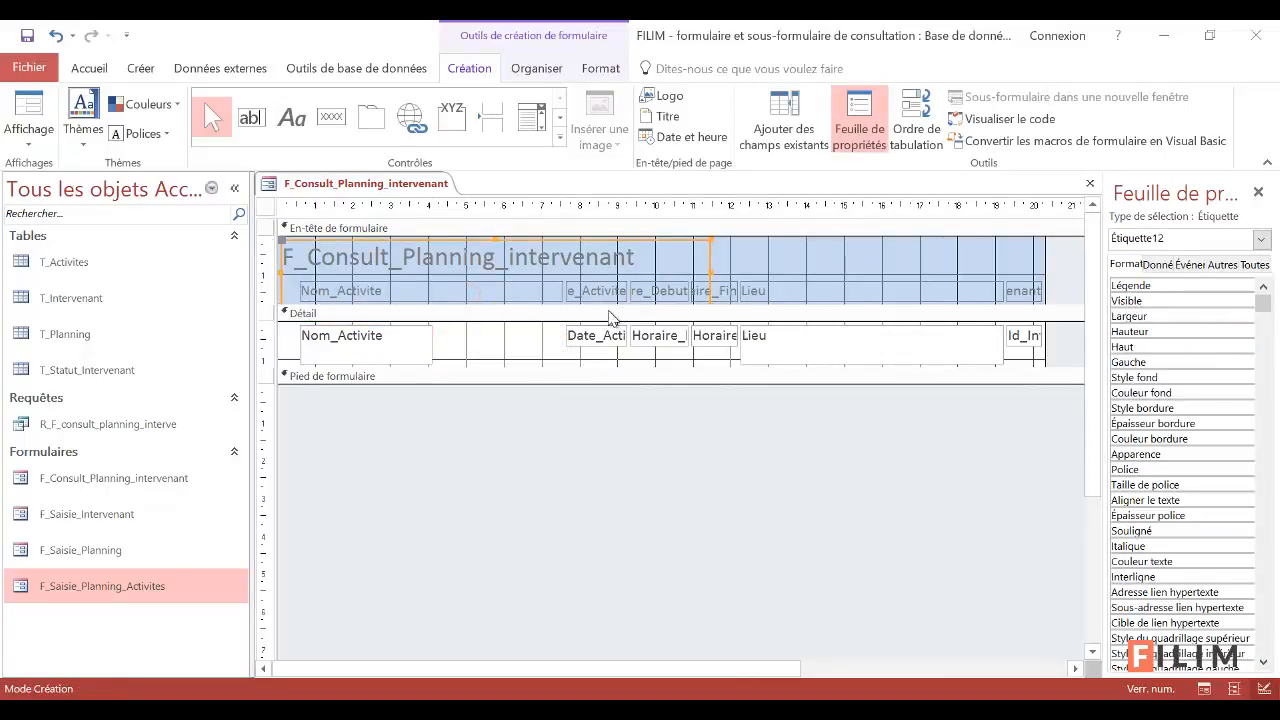
drag(620, 304, 618, 345)
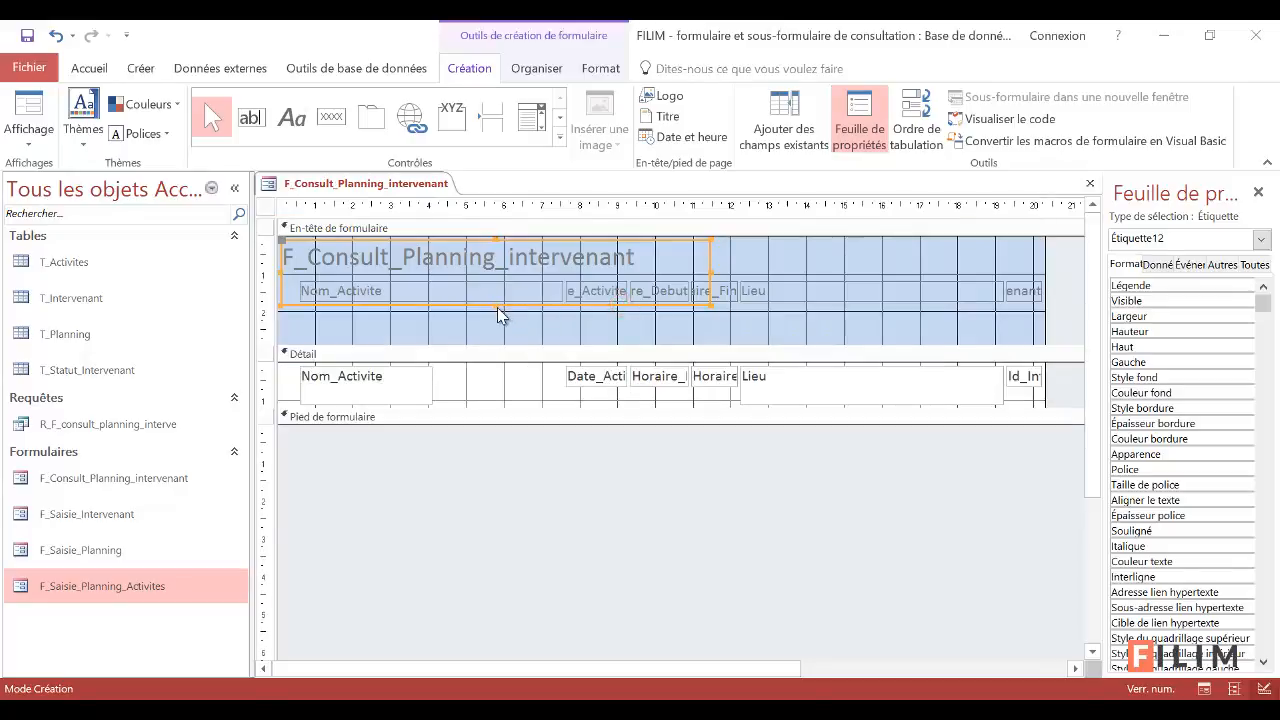
drag(497, 304, 503, 278)
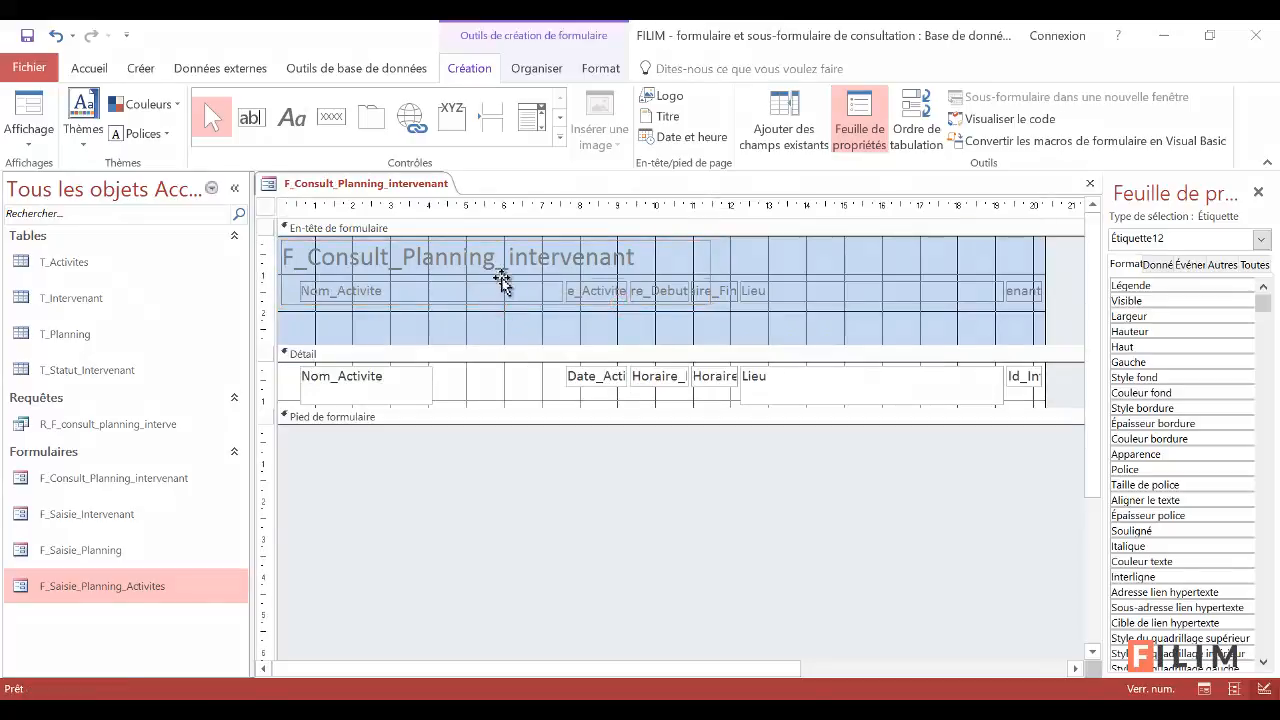
click(500, 344)
drag(501, 329, 434, 291)
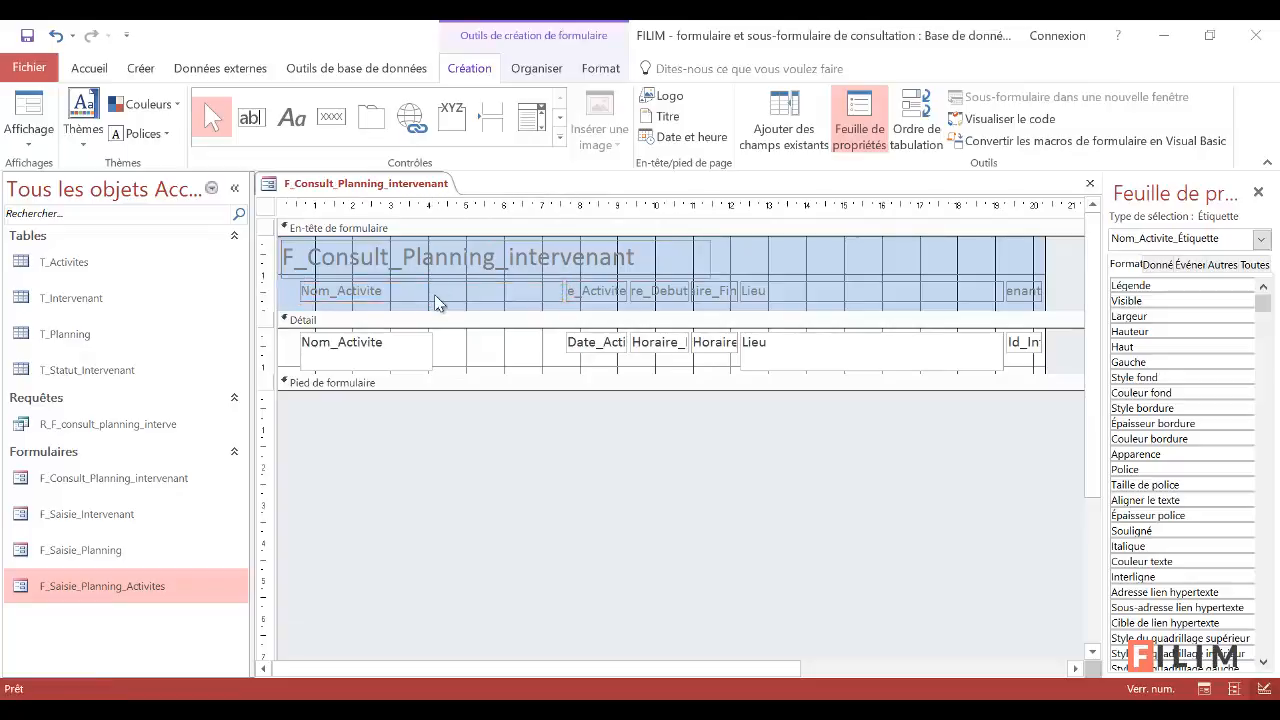
Widen the Date_Activite header label and text box together and place them closer to the Nom_Activite column
click(588, 290)
shift+click(604, 349)
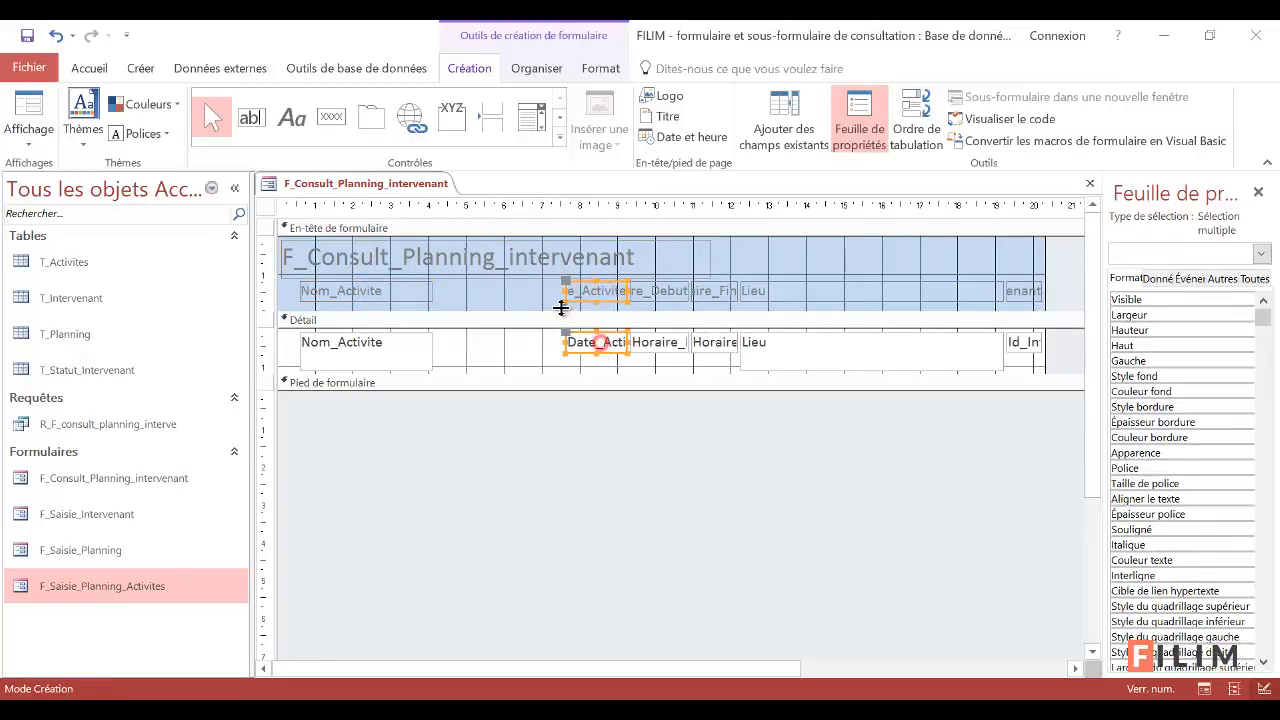
drag(563, 291, 491, 287)
Widen and shift the Horaire_Debut and Horaire_Fin labels and text boxes between Date_Activite and Lieu, and check the form's display
click(659, 291)
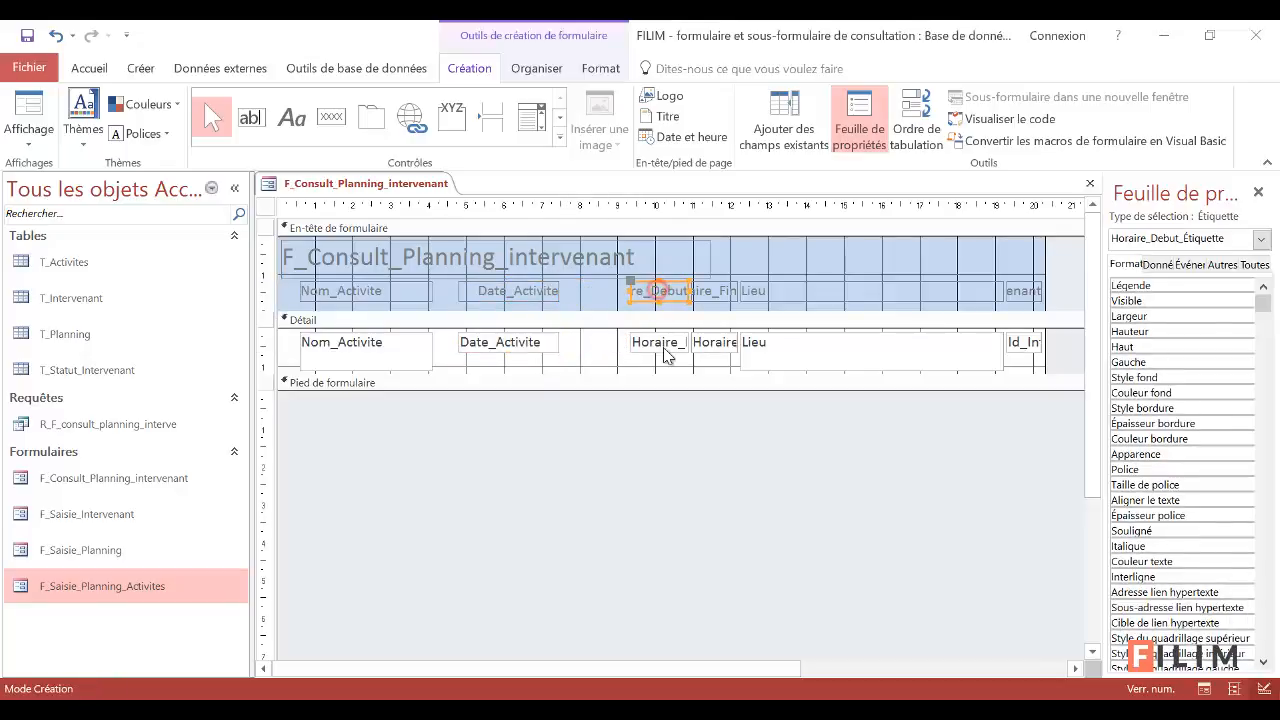
shift+click(662, 347)
drag(623, 343, 661, 342)
click(703, 291)
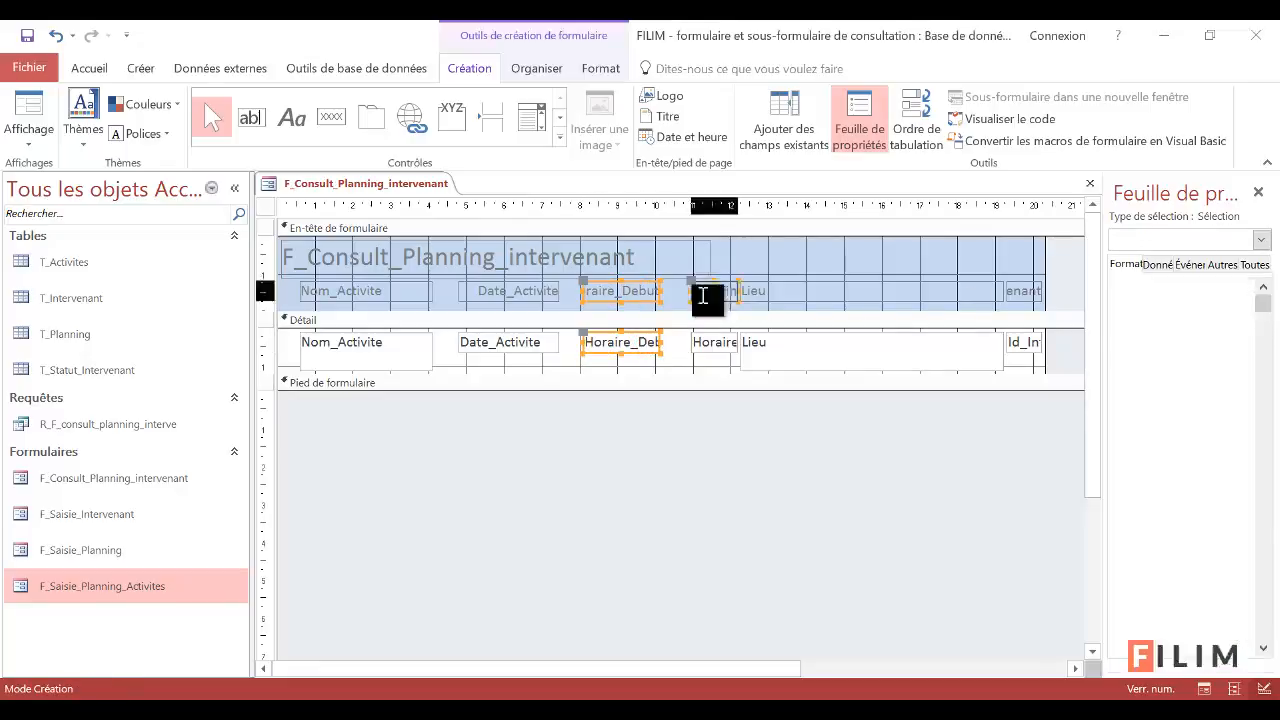
shift+click(714, 345)
drag(676, 343, 670, 343)
click(978, 262)
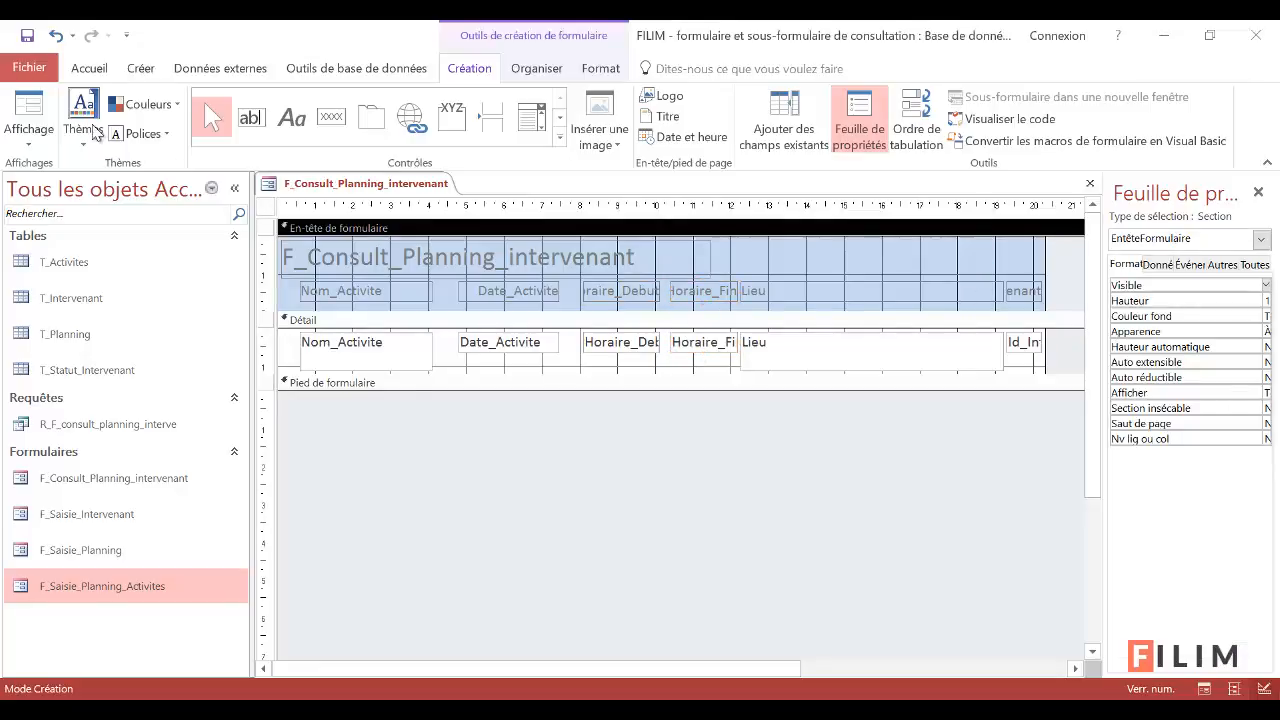
click(38, 108)
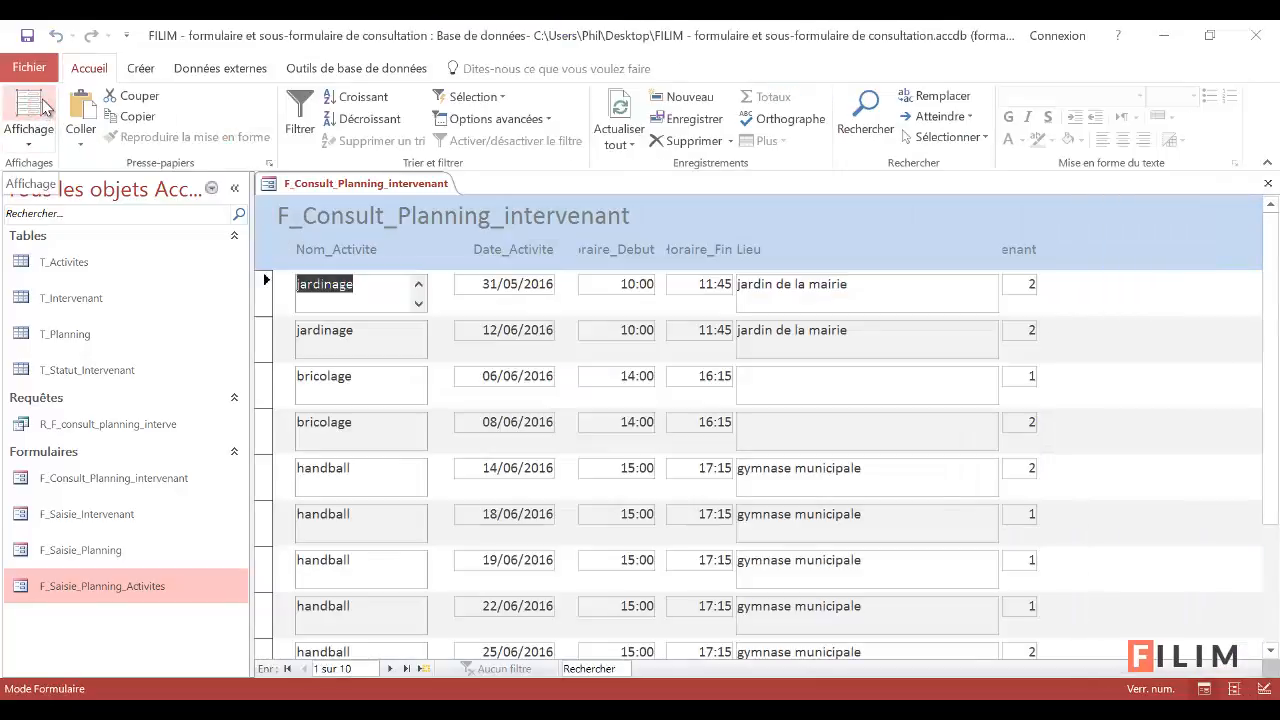
Return to Design view and reduce the Nom_Activite and Lieu text boxes to a single line in height
click(36, 105)
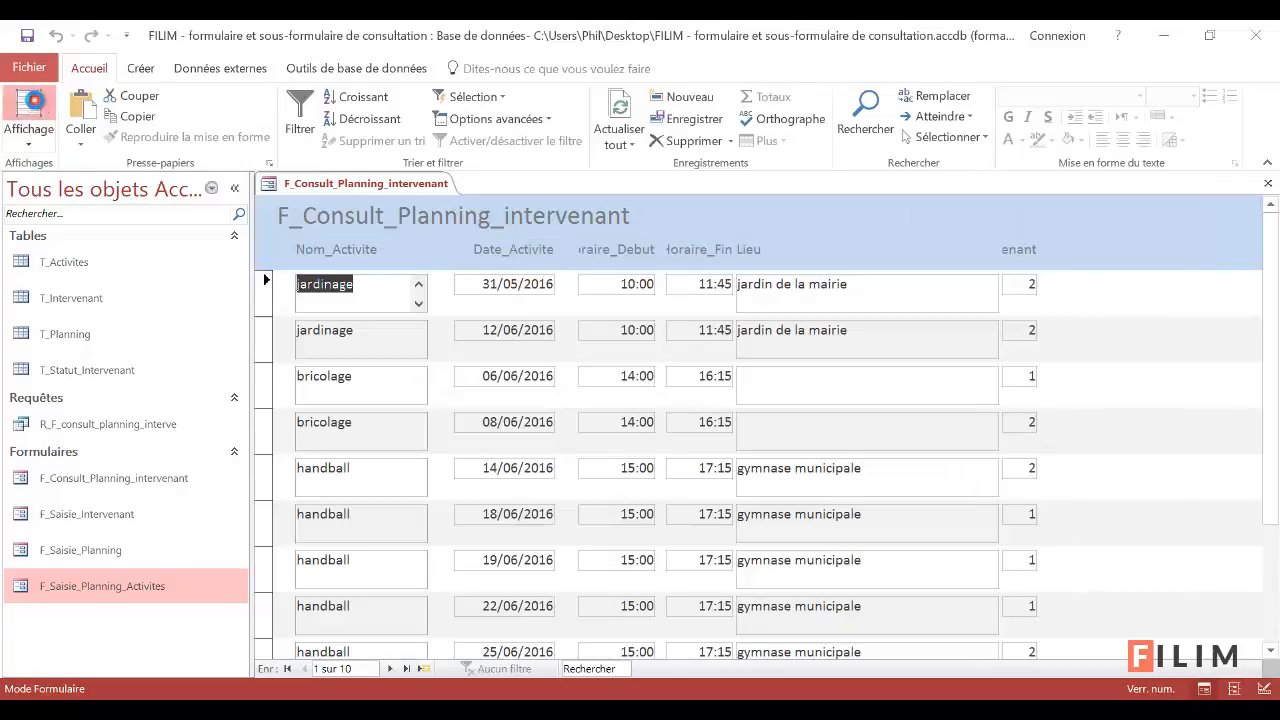
click(89, 68)
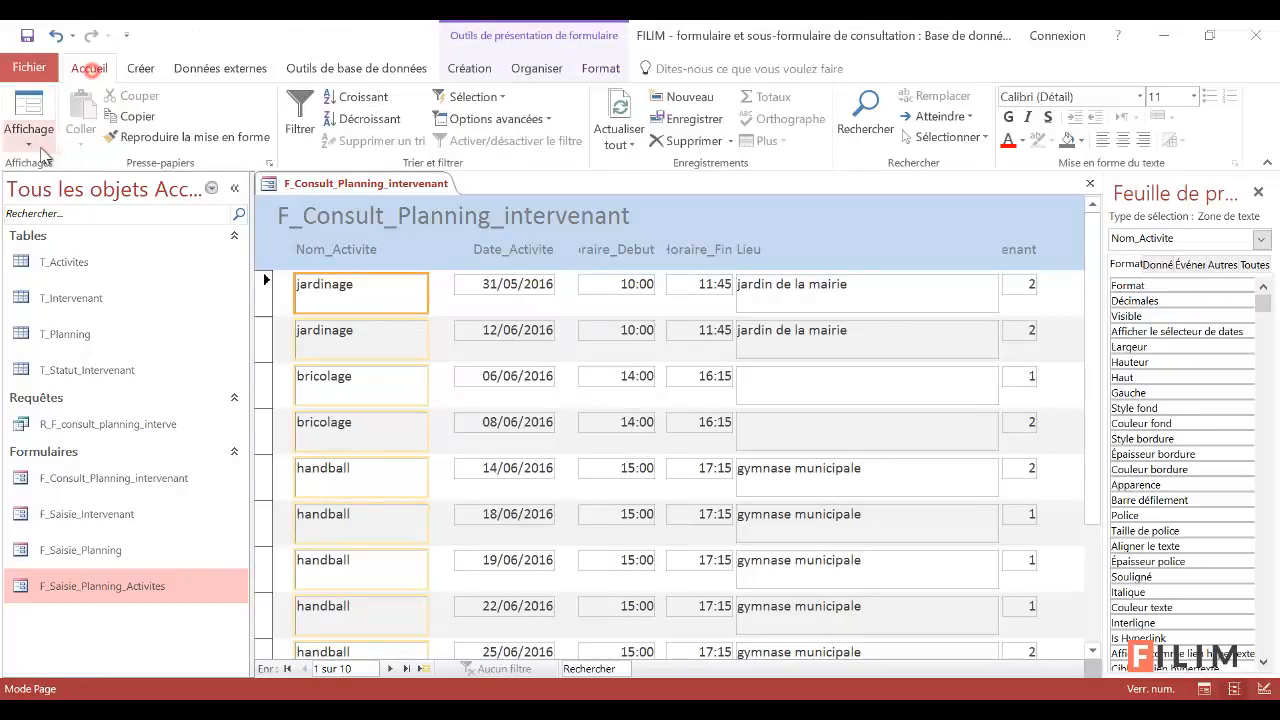
click(28, 140)
click(62, 251)
click(405, 362)
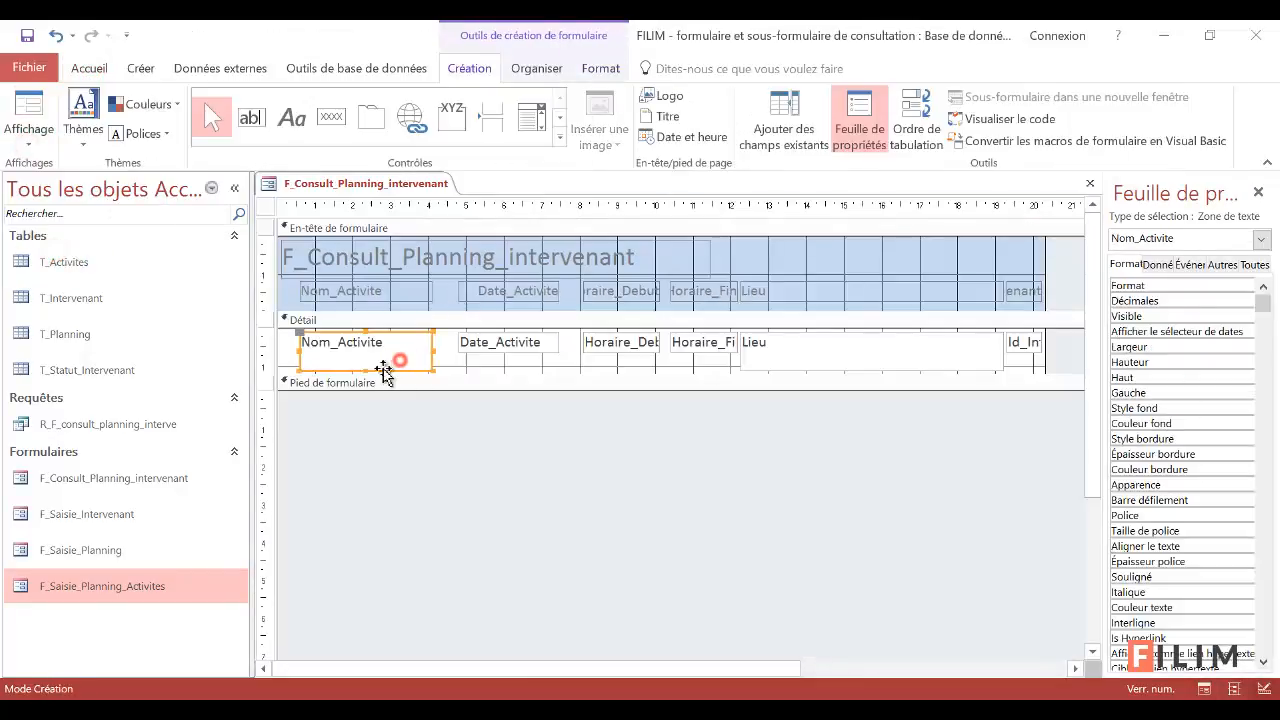
drag(366, 370, 365, 357)
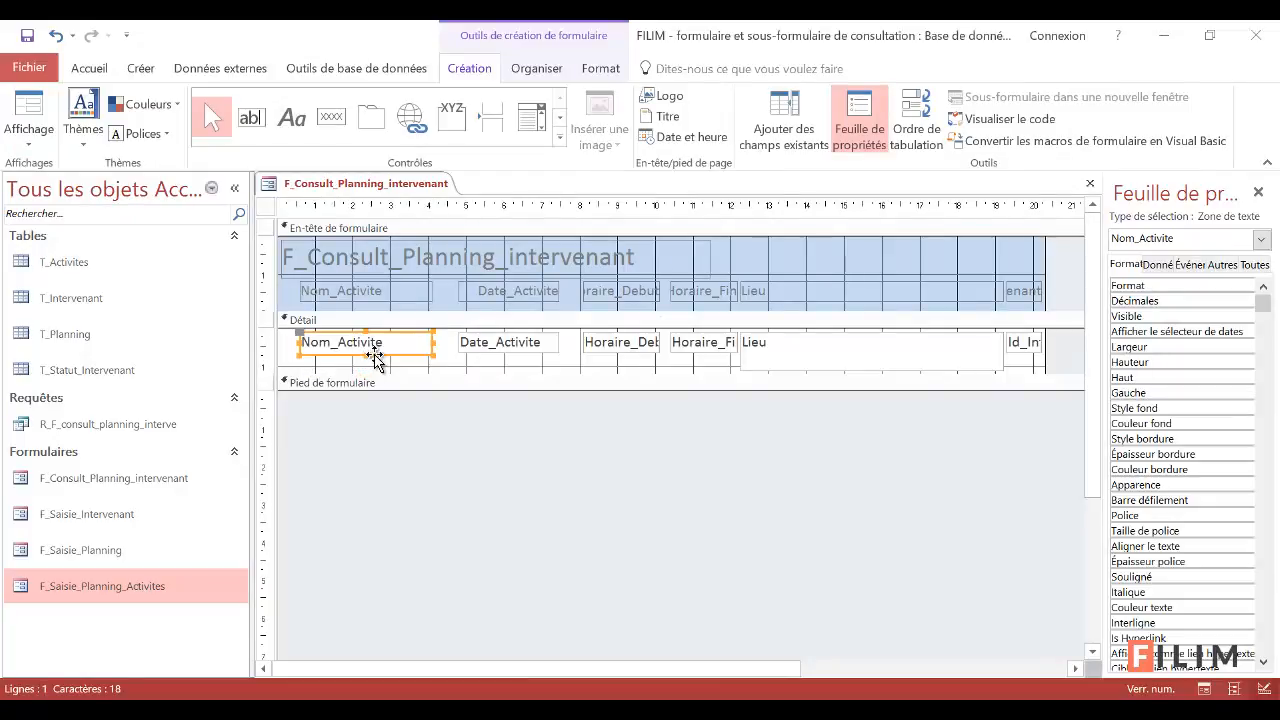
click(794, 355)
click(870, 368)
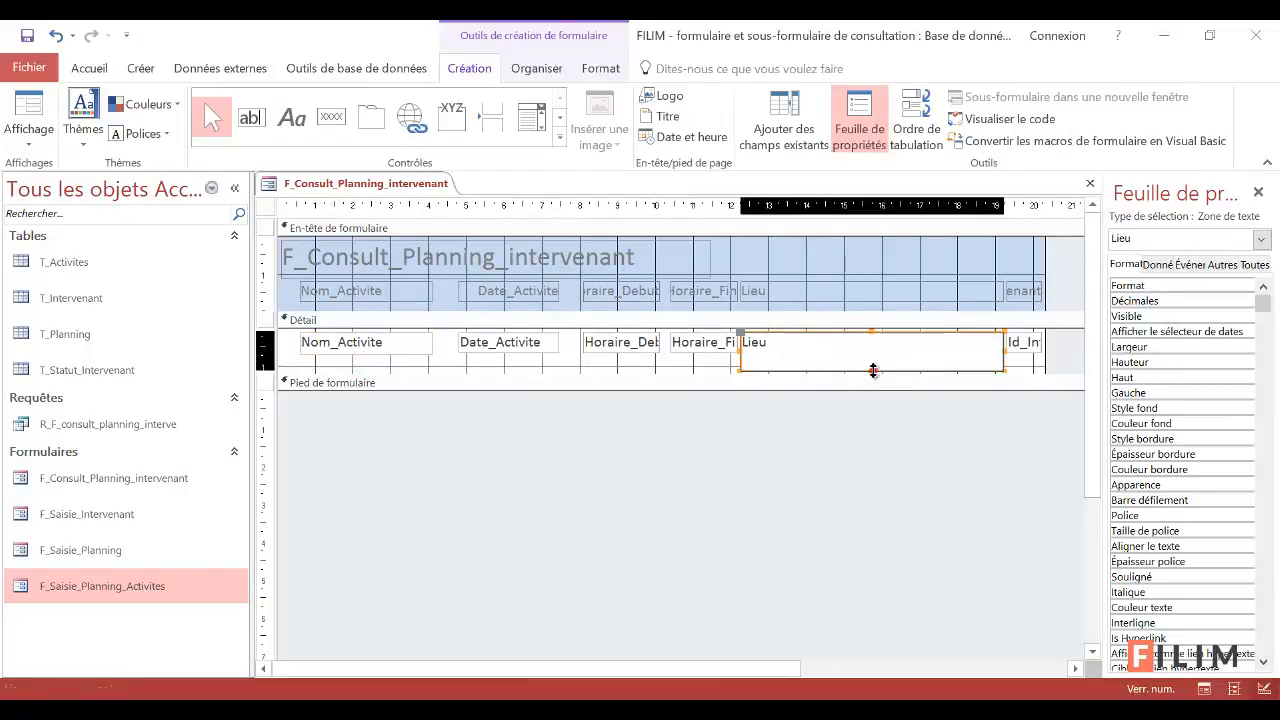
key(Escape)
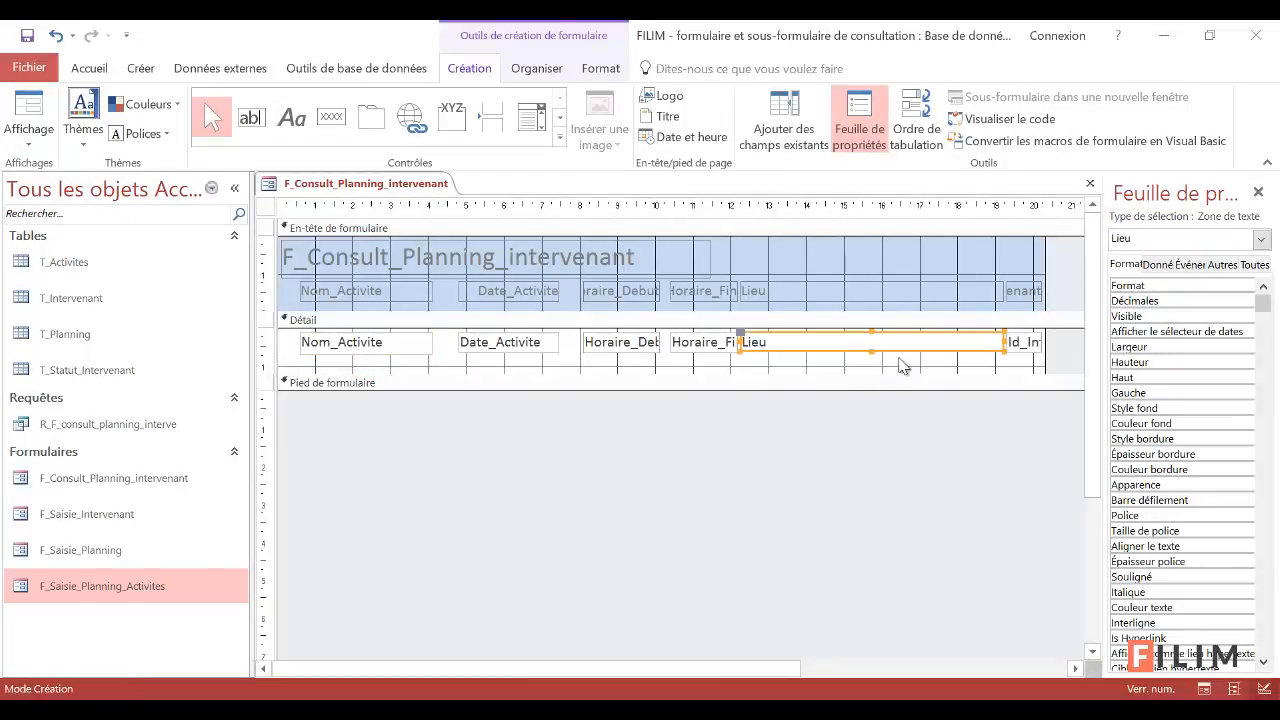
Set the Id_Intervenant text box's Visible property to Non and delete its header label
click(1031, 358)
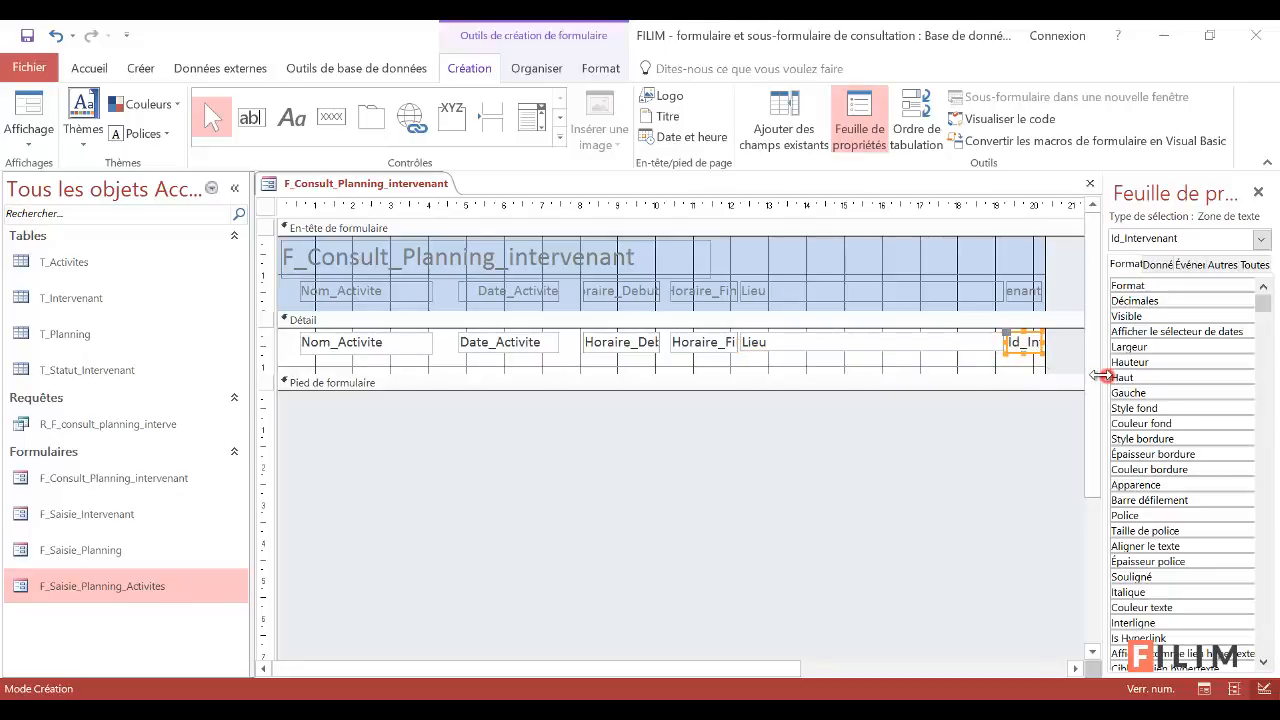
drag(1104, 376, 966, 386)
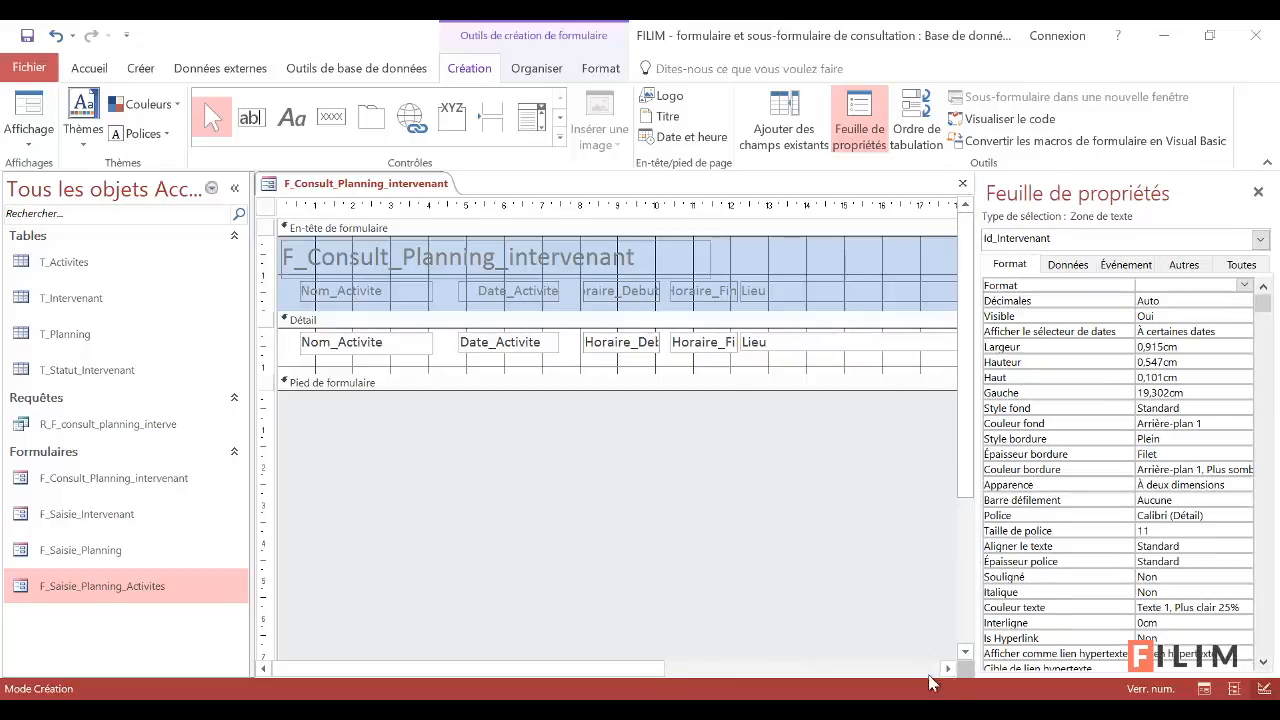
click(950, 668)
click(950, 668)
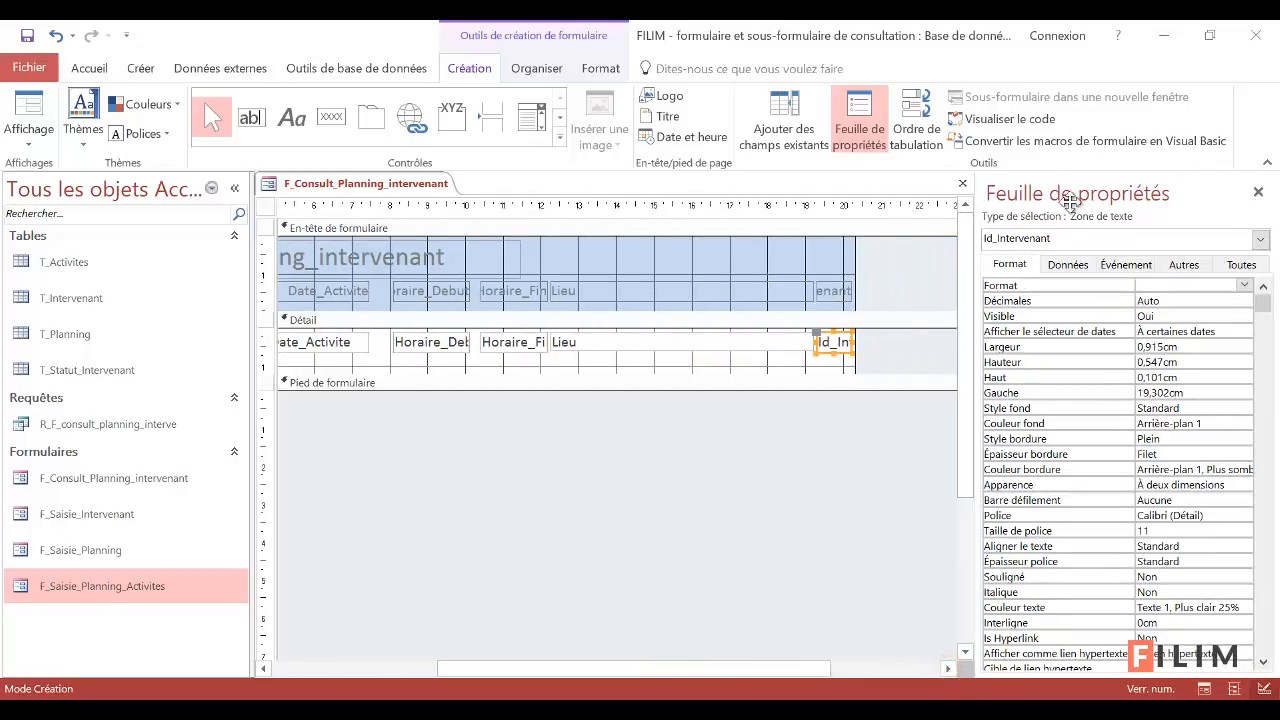
click(876, 117)
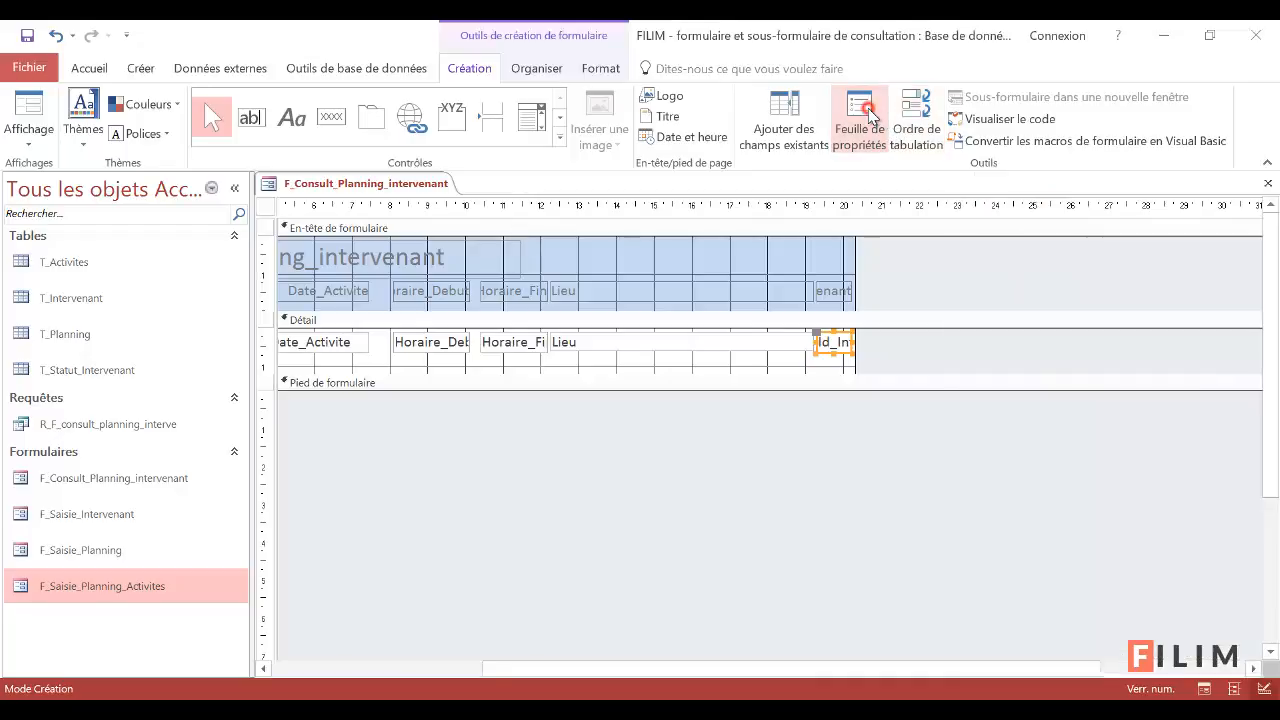
click(873, 116)
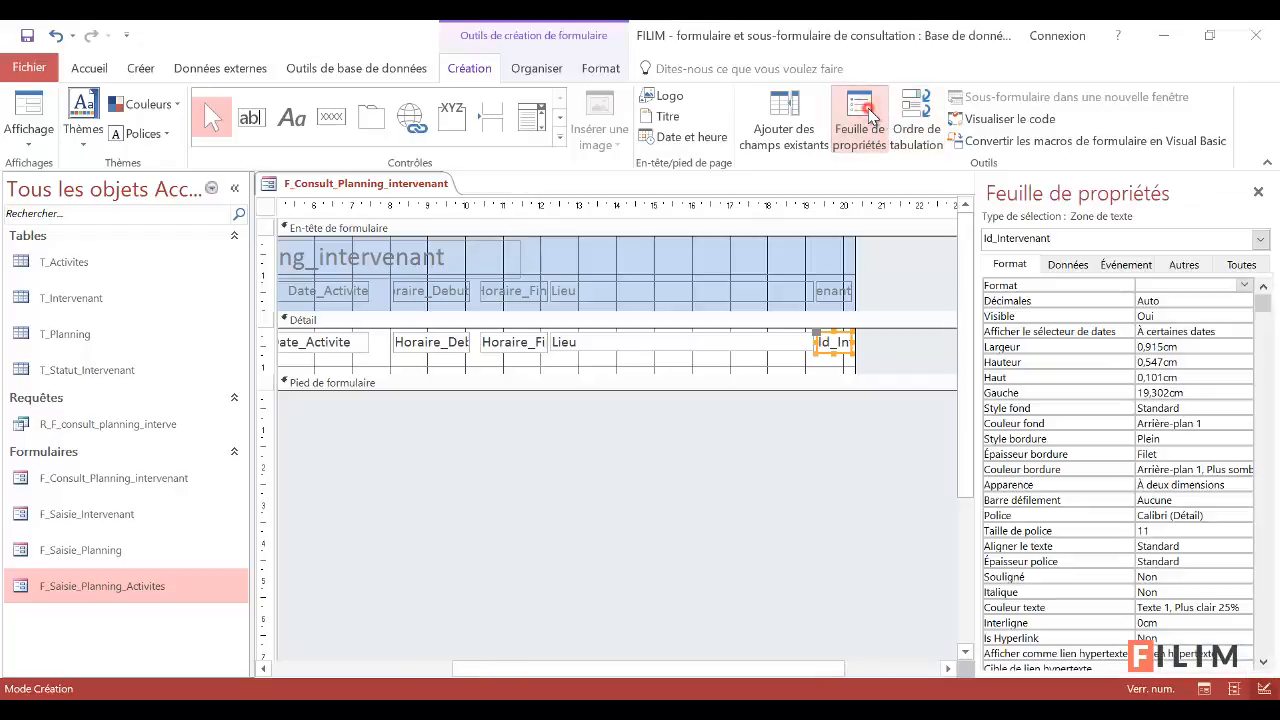
double_click(1168, 316)
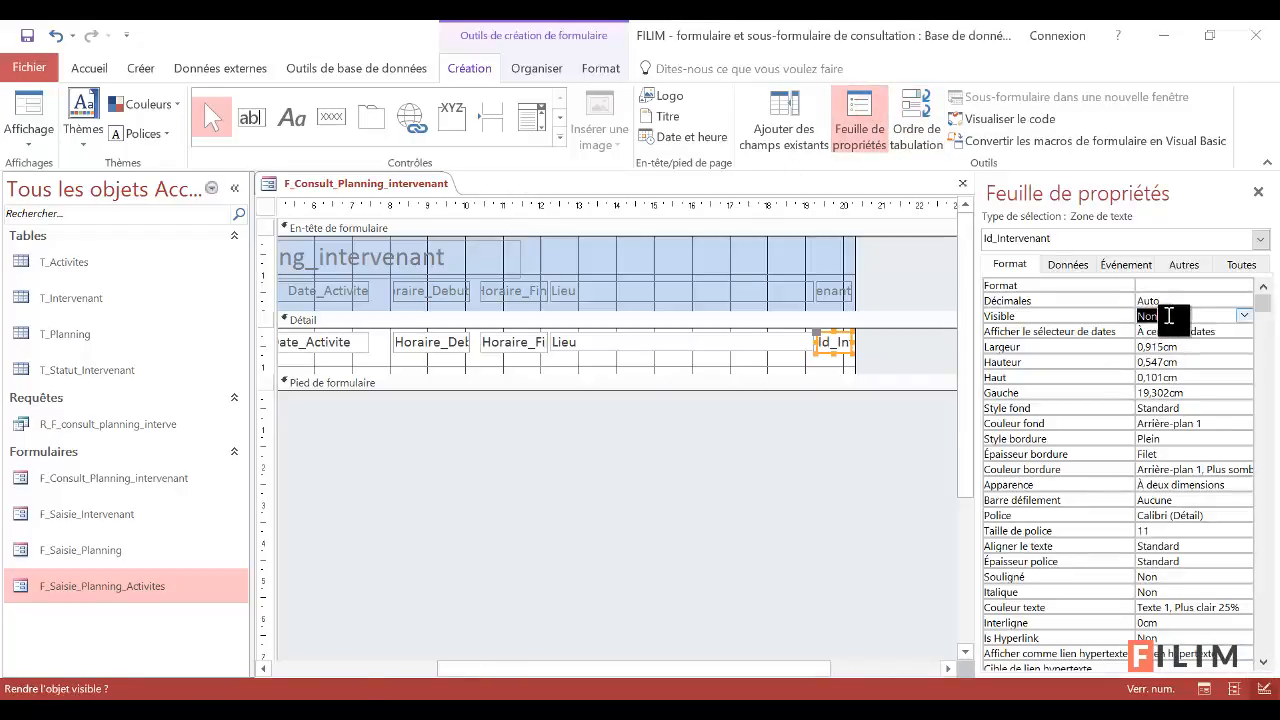
click(1176, 315)
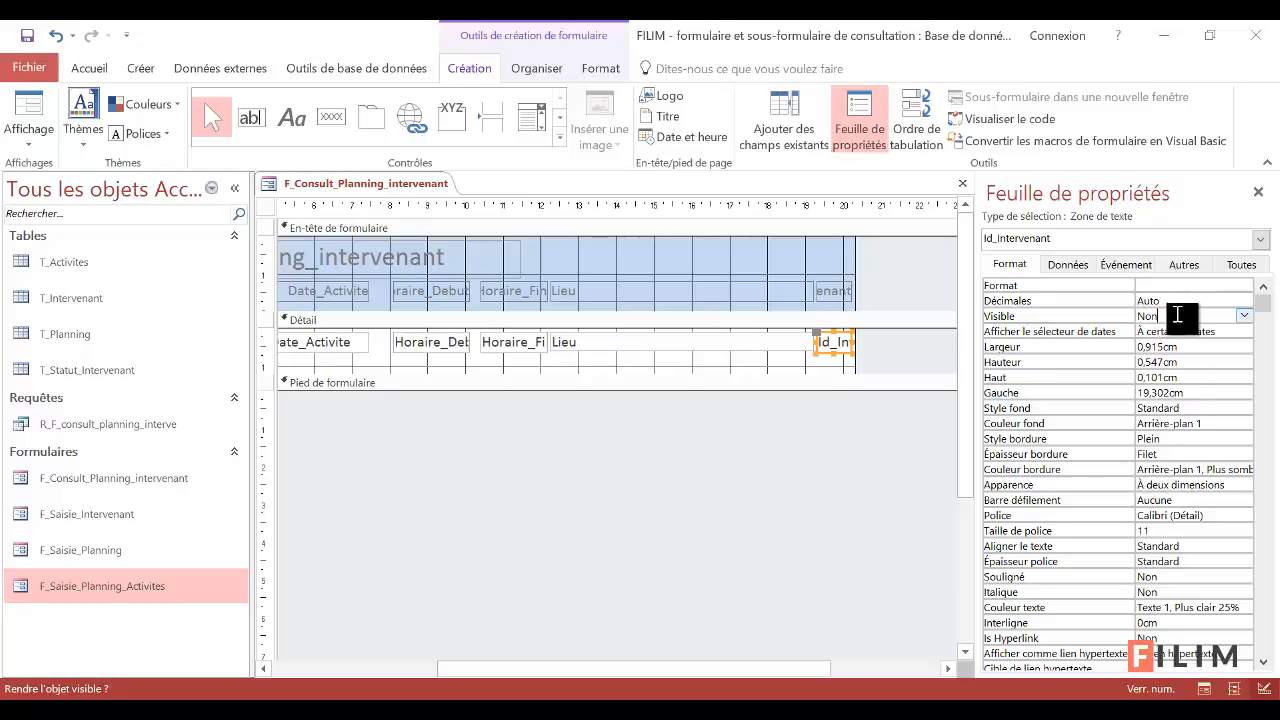
click(849, 292)
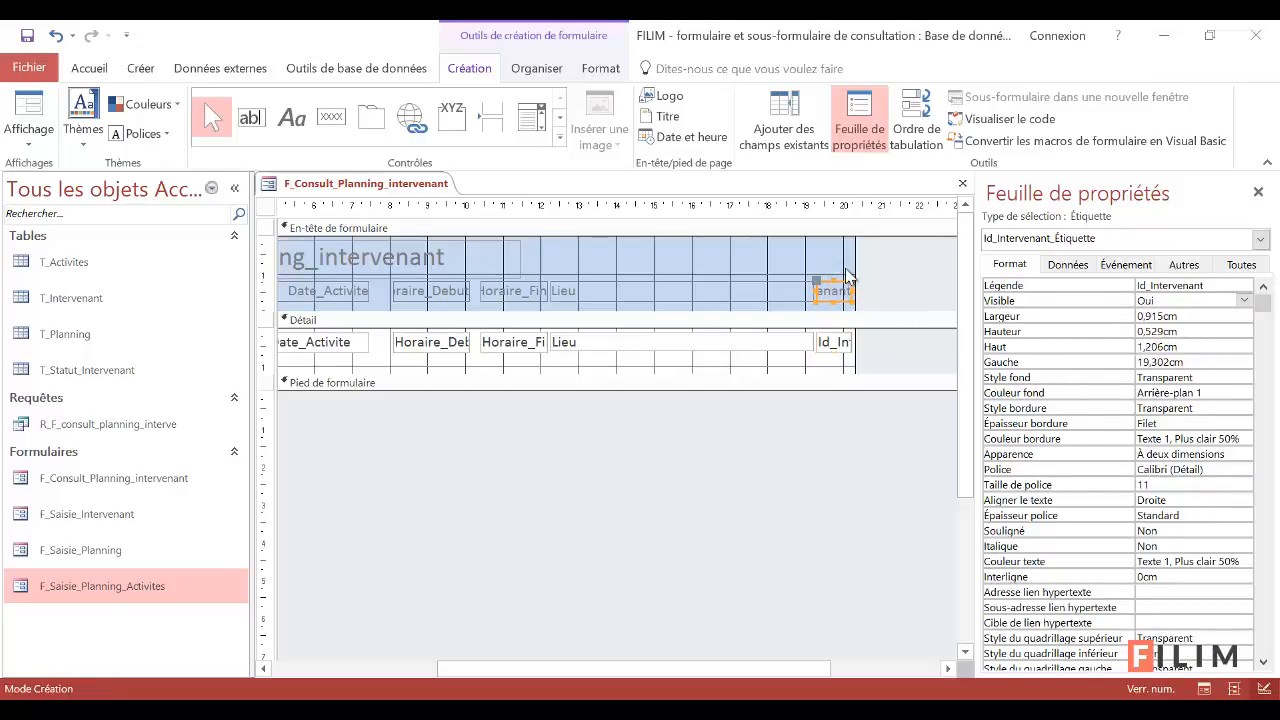
key(ctrl+r)
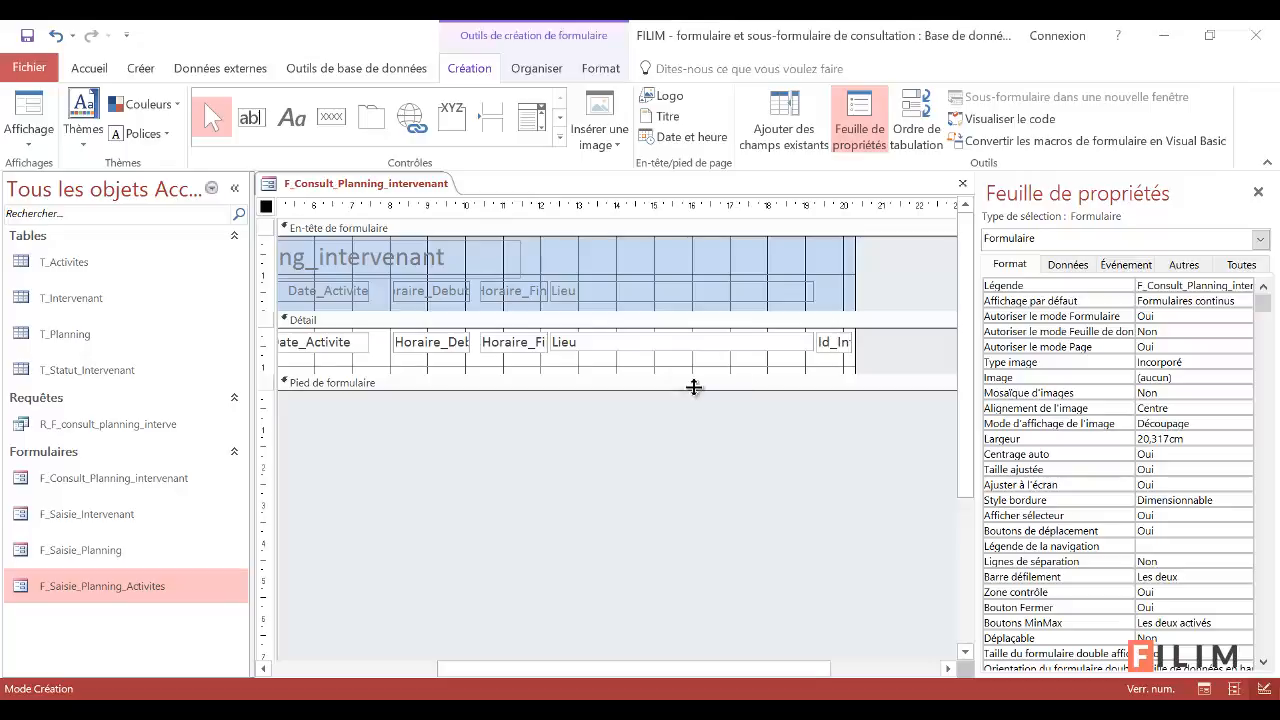
Reduce the Detail section's height to fit its single-line fields and display the form in Form view
drag(698, 373, 703, 357)
drag(790, 686, 600, 686)
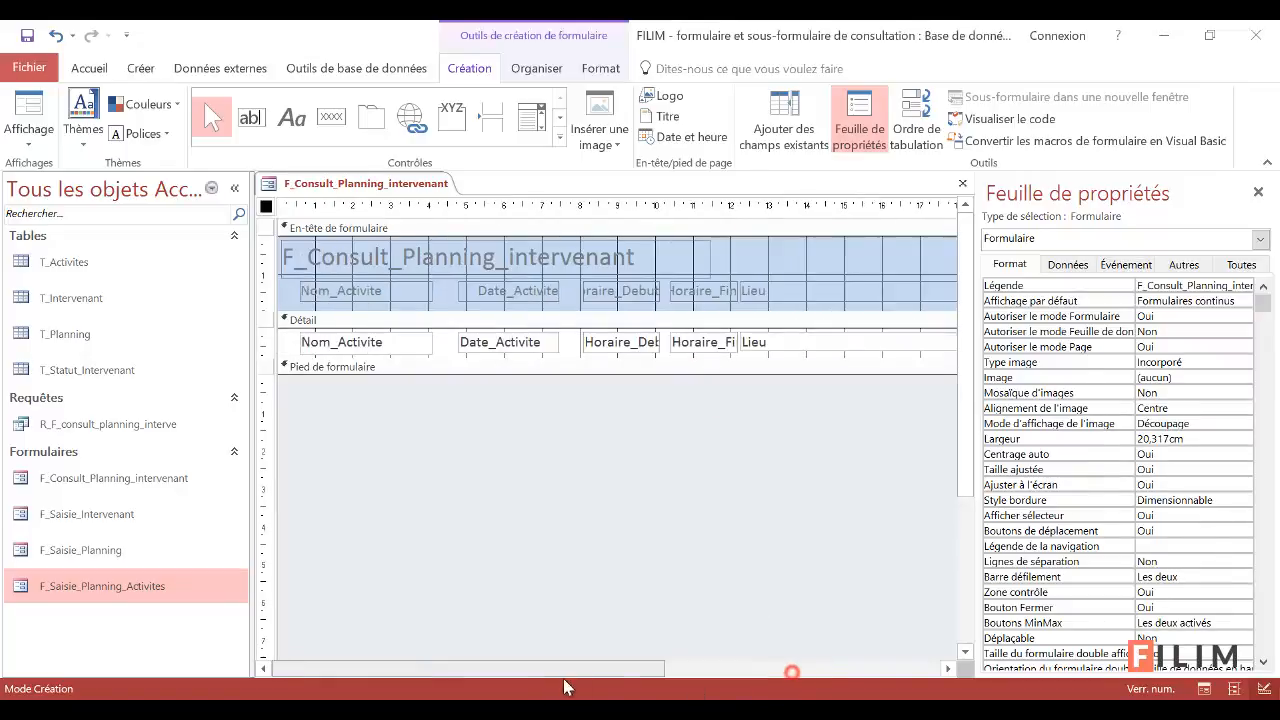
click(29, 118)
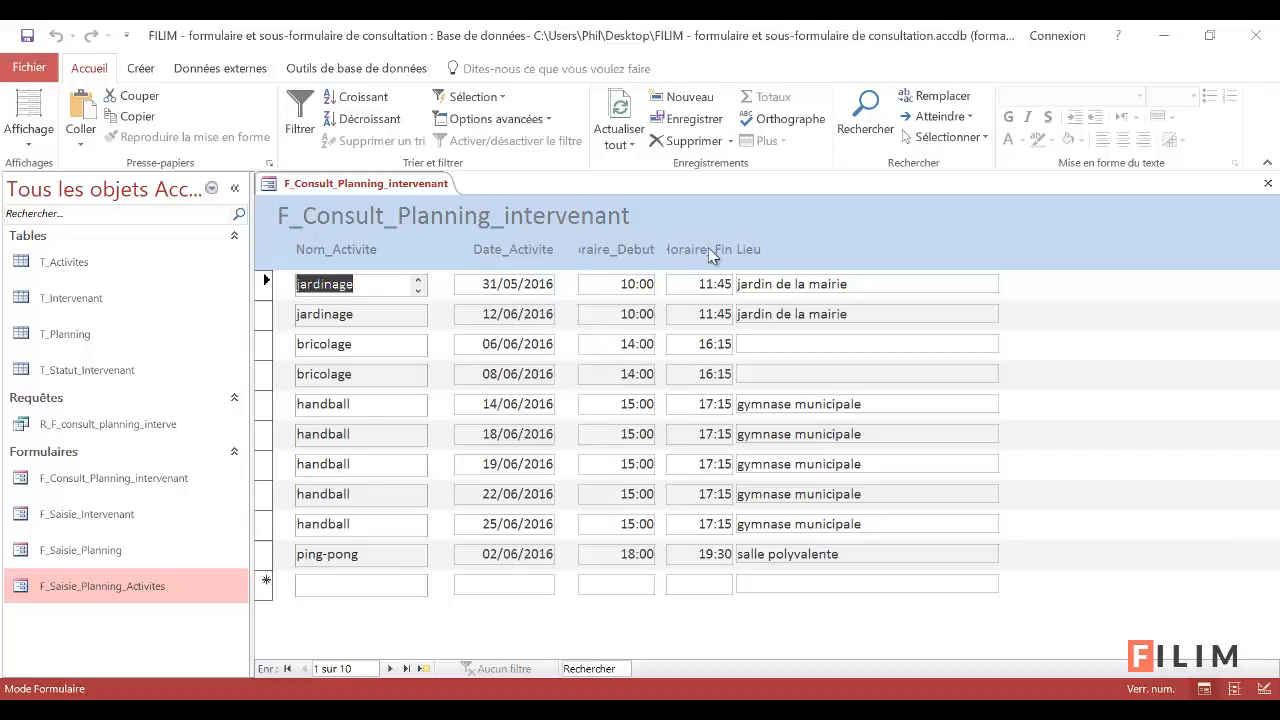
Return to Design view and shorten the Horaire_Debut header label's text to Debut
click(32, 125)
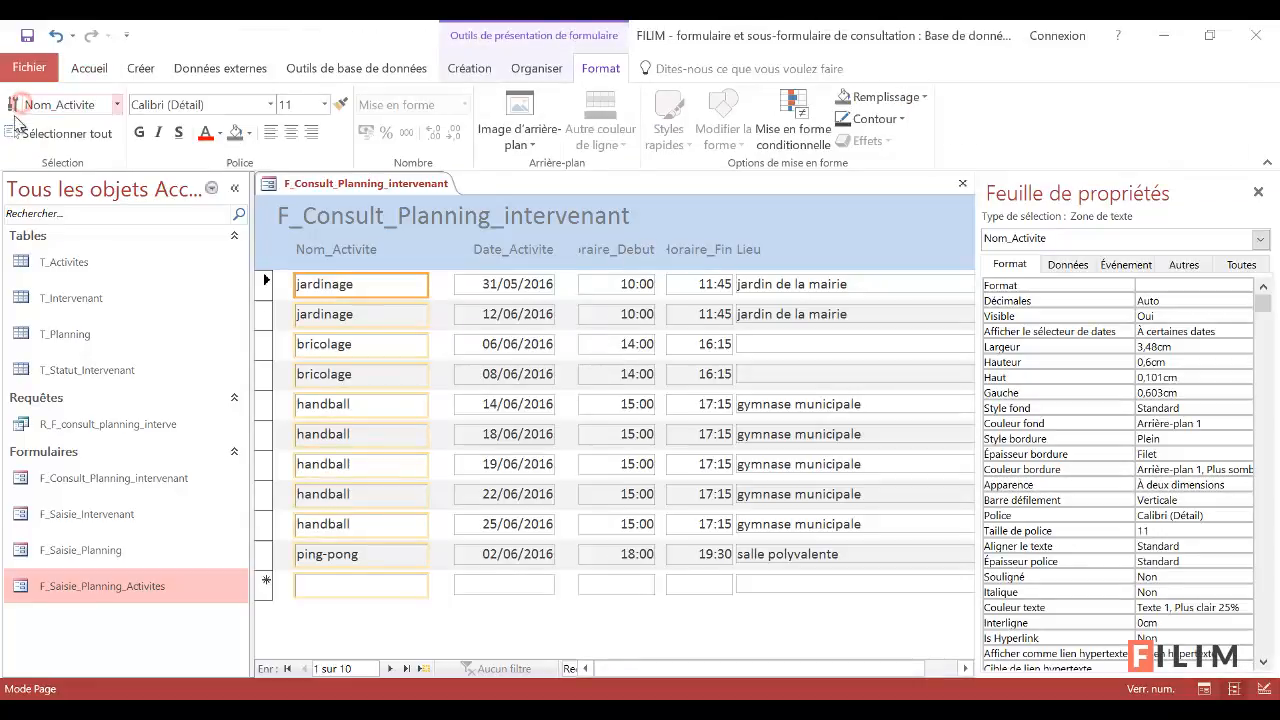
click(35, 130)
click(88, 68)
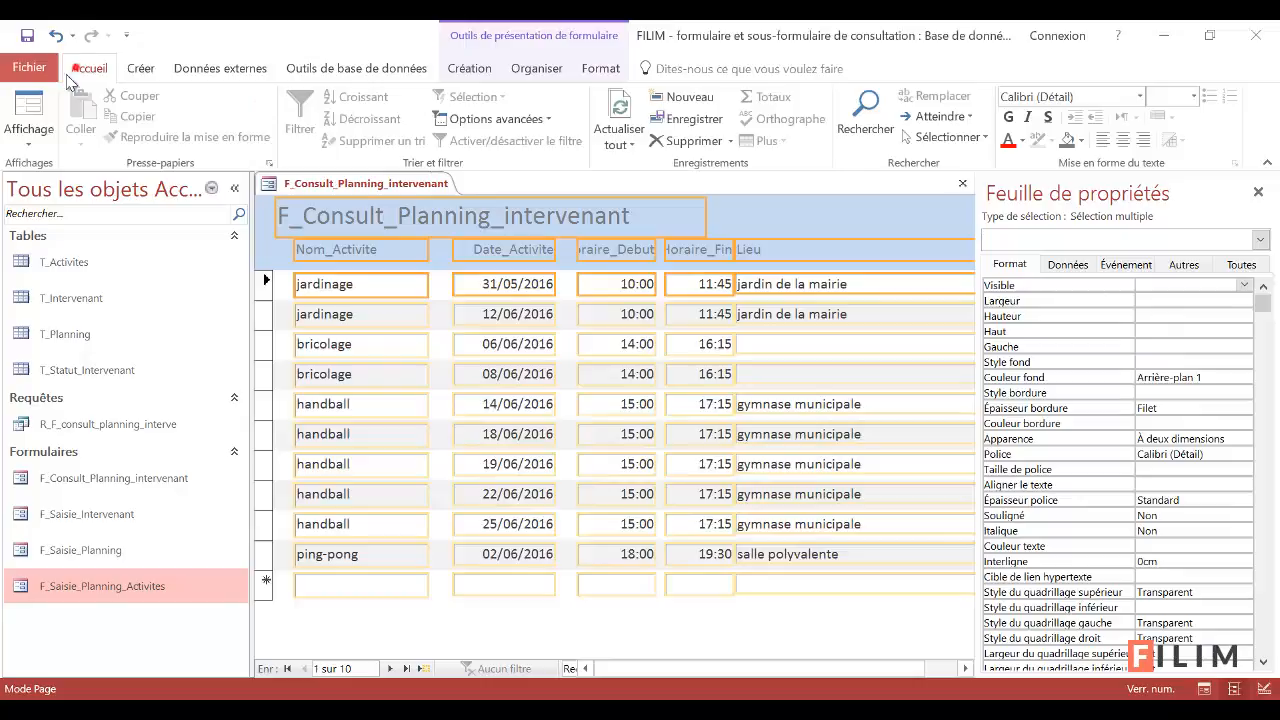
click(30, 135)
click(85, 255)
click(626, 291)
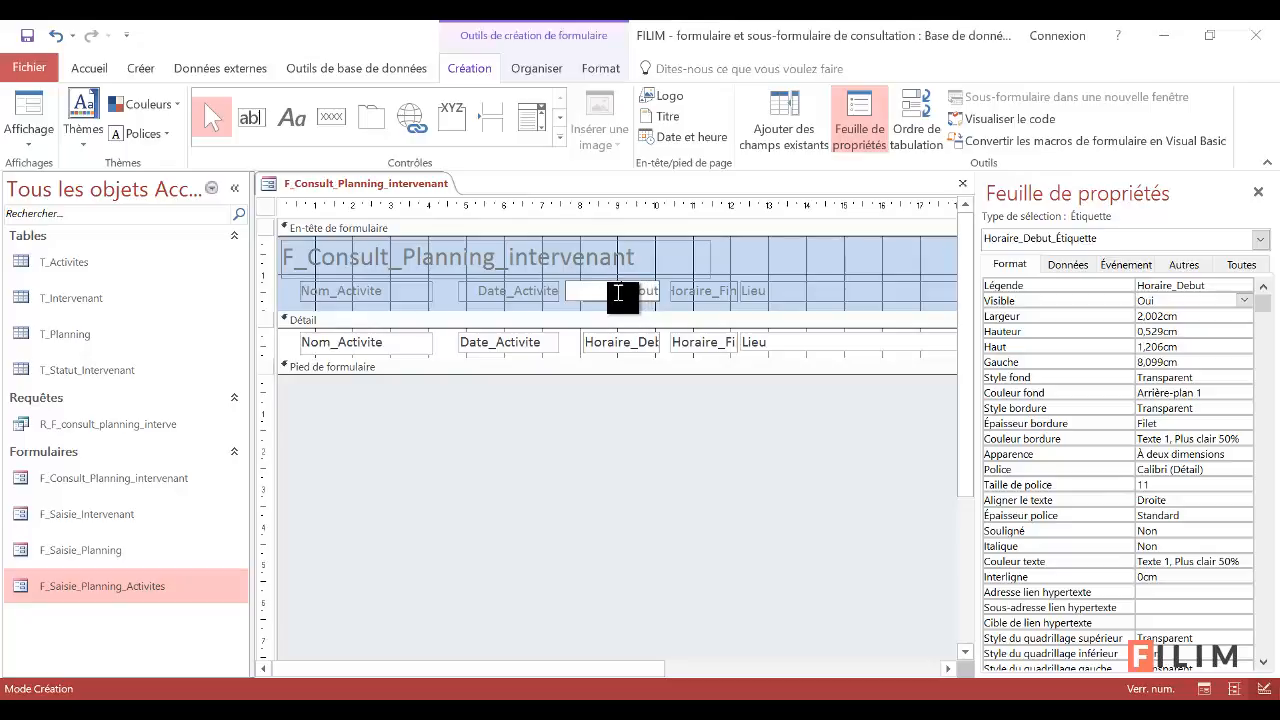
Shorten the Horaire_Fin header label's text to Fin
click(726, 292)
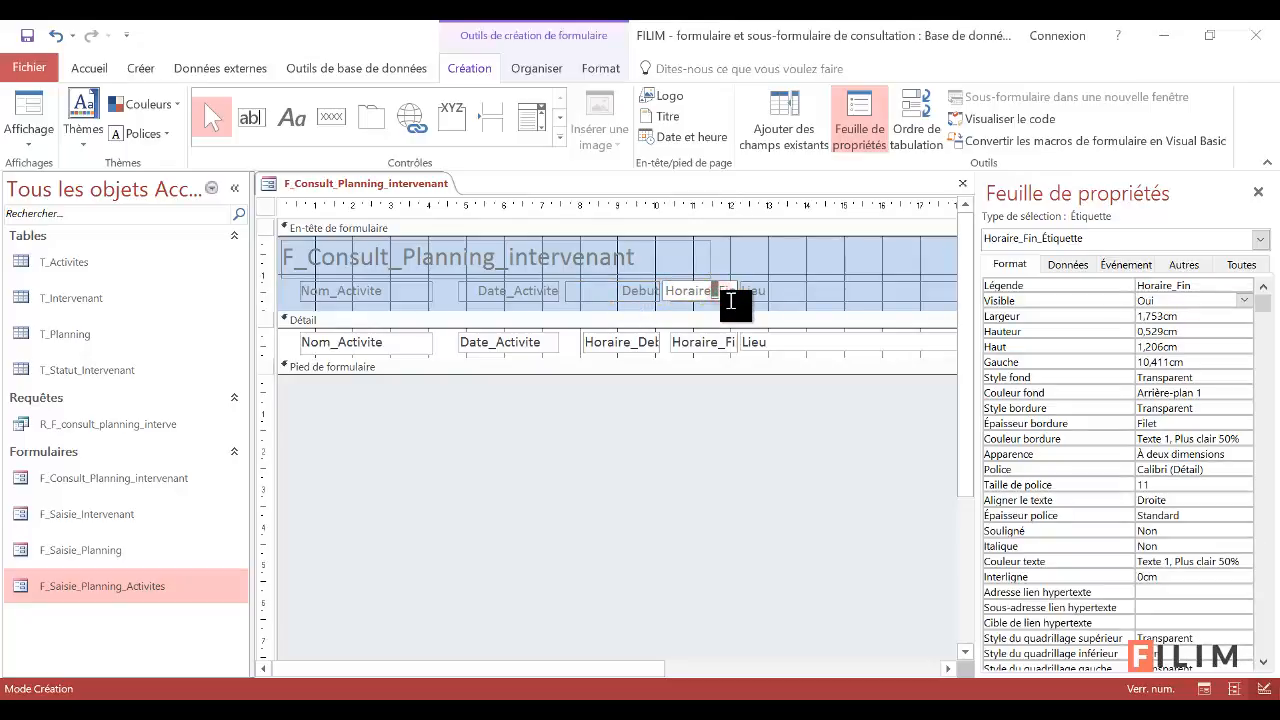
key(BackSpace)
key(BackSpace)
key(BackSpace)
key(BackSpace)
key(BackSpace)
key(BackSpace)
key(BackSpace)
key(BackSpace)
click(825, 250)
Centre the text of the five column header labels: Nom_Activite, Date_Activite, Debut, Fin and Lieu
click(322, 296)
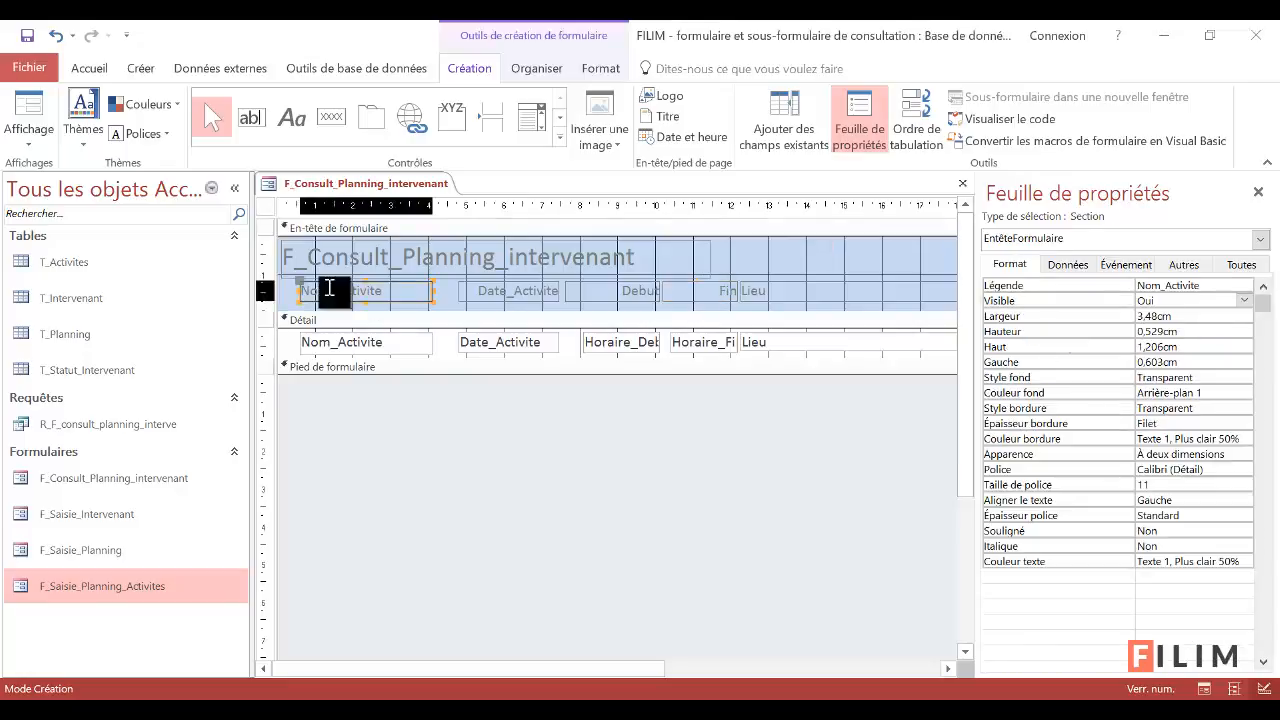
shift+click(486, 294)
shift+click(618, 298)
shift+click(720, 291)
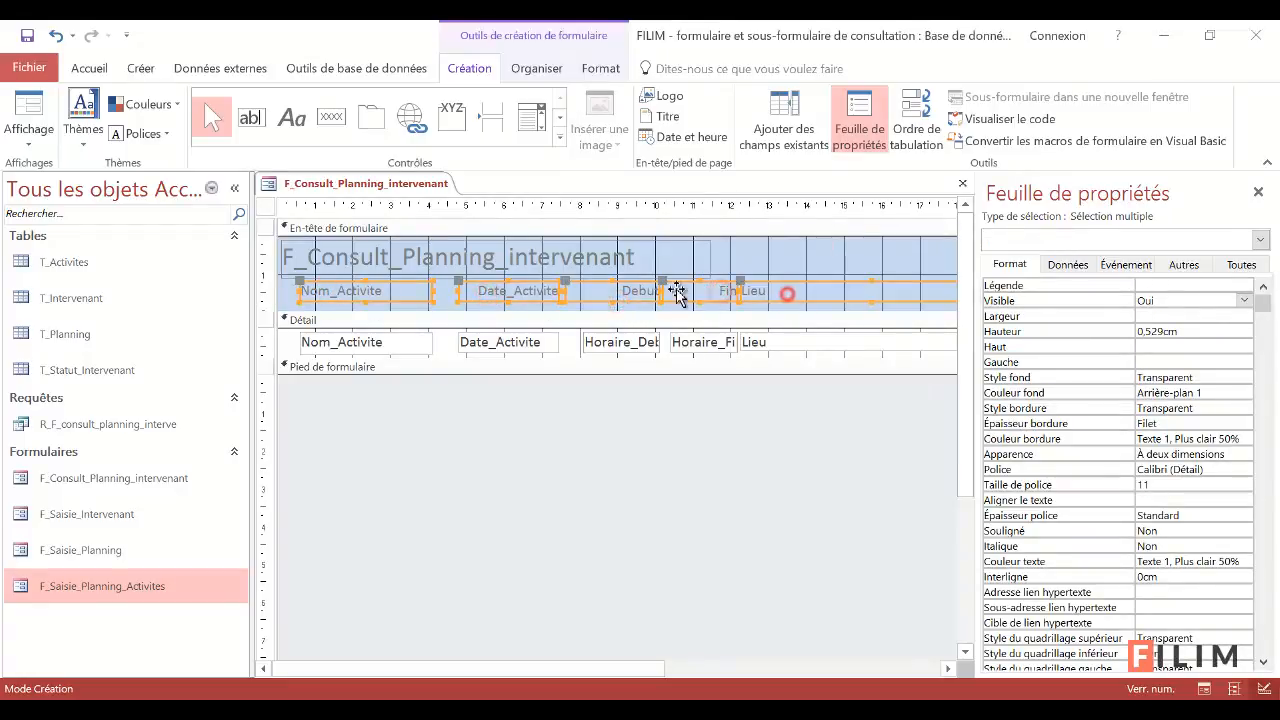
shift+click(785, 294)
click(85, 68)
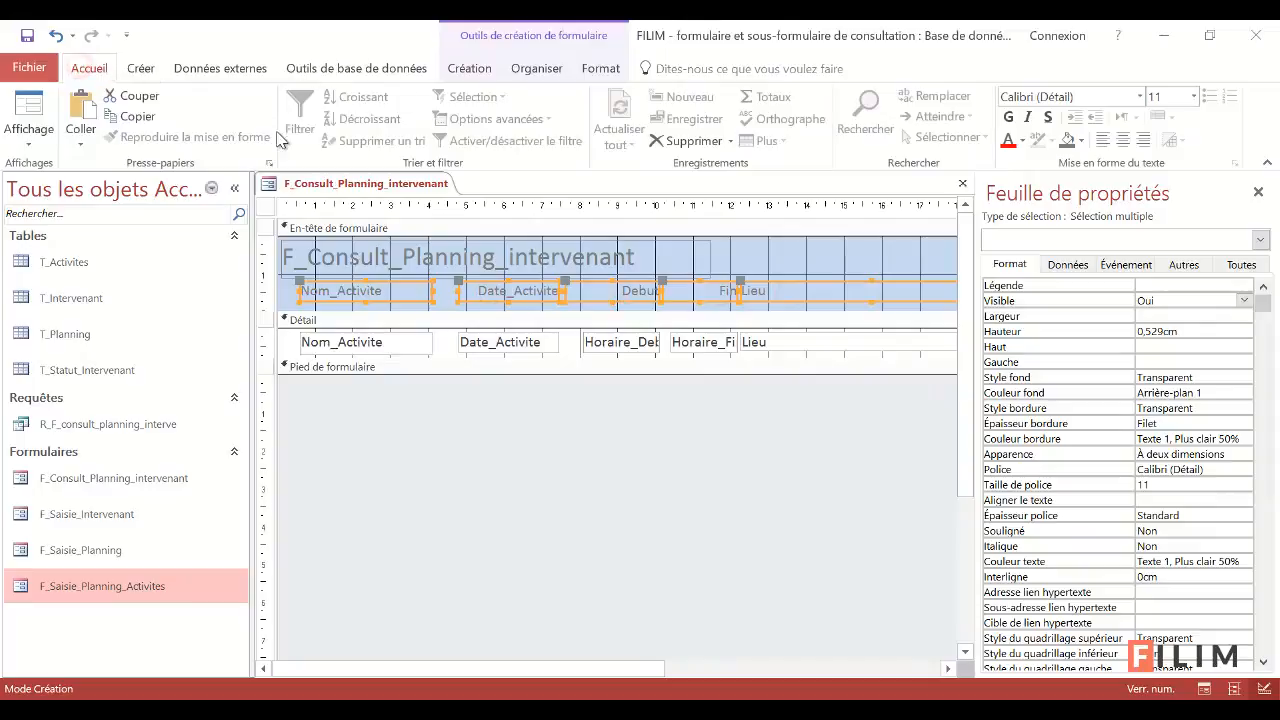
click(1102, 140)
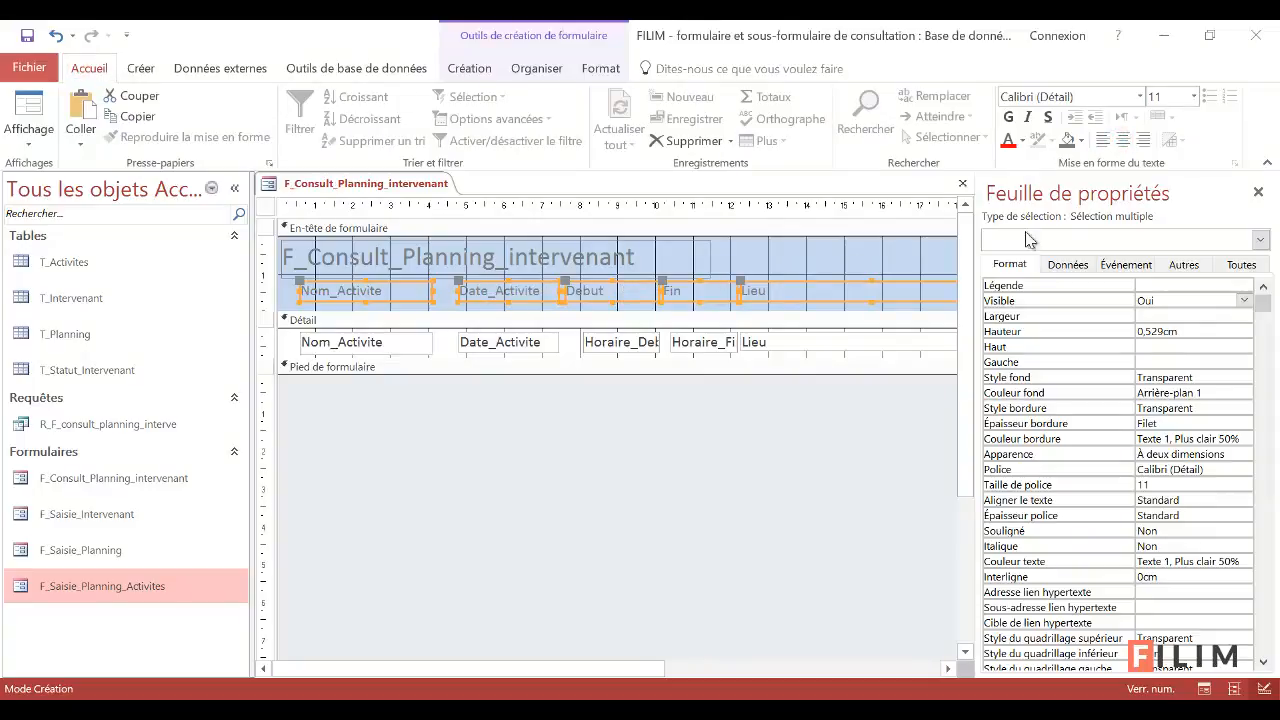
click(1122, 140)
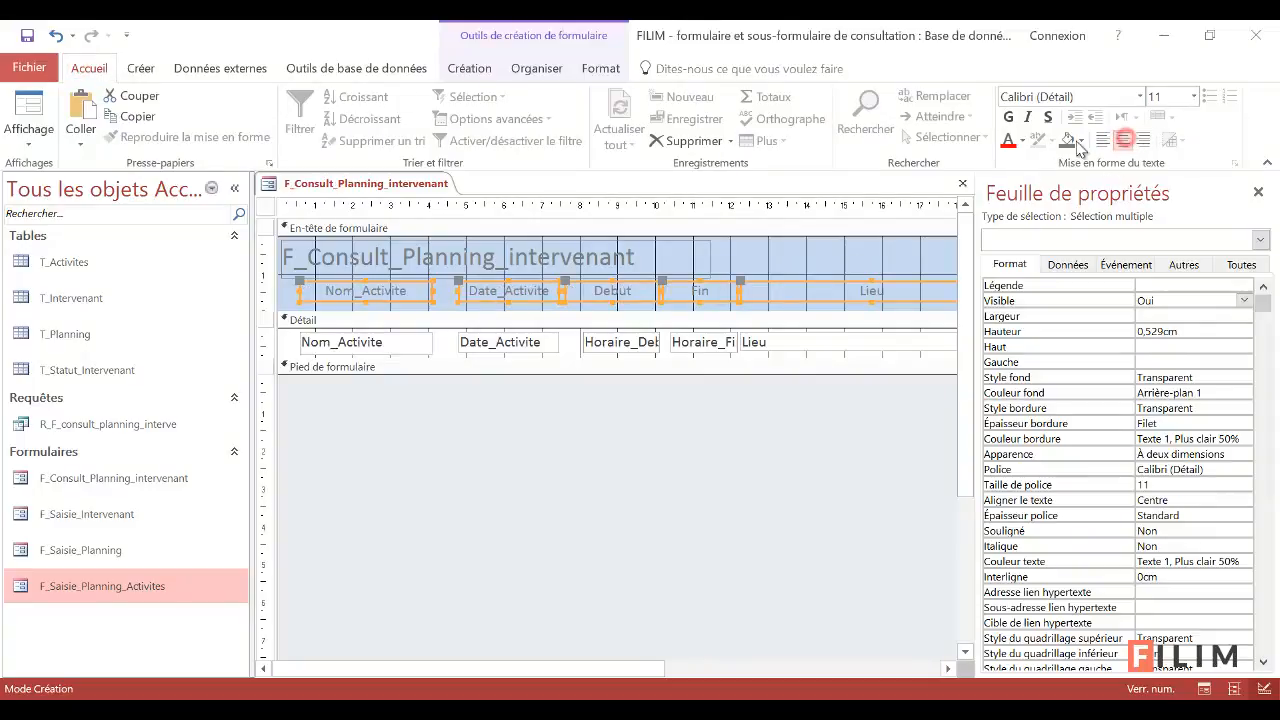
Display F_Consult_Planning_intervenant in Form view, save it and close it
click(787, 254)
click(28, 110)
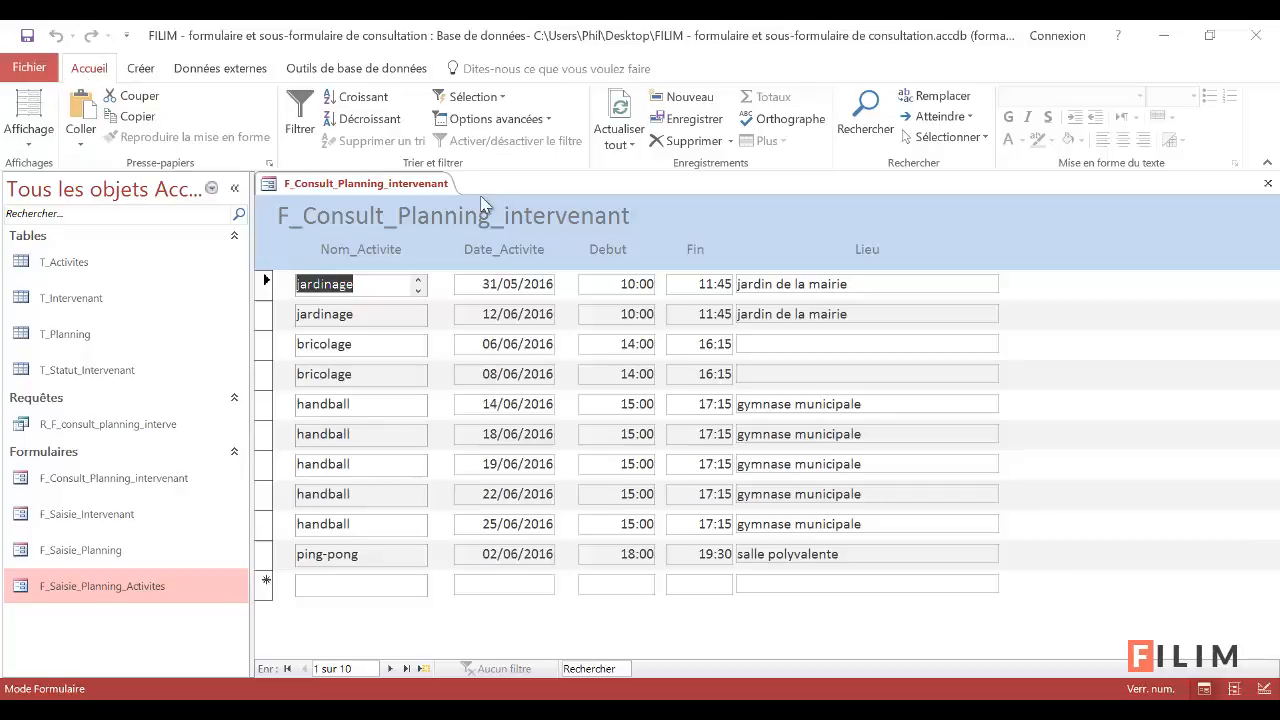
right_click(420, 190)
click(432, 222)
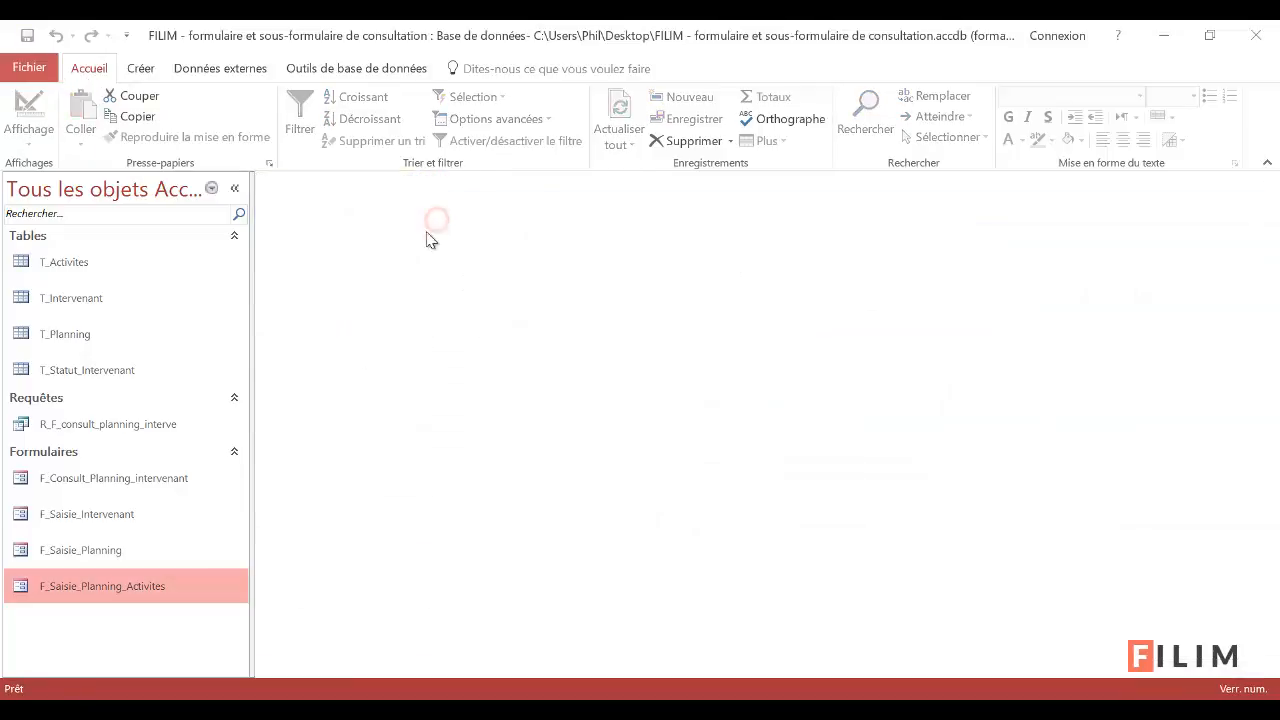
Start a new form with the Form Wizard and add Id_Intervenant, Nom_Intervenant and Prenom_Intervenant from the T_Intervenant table
click(137, 72)
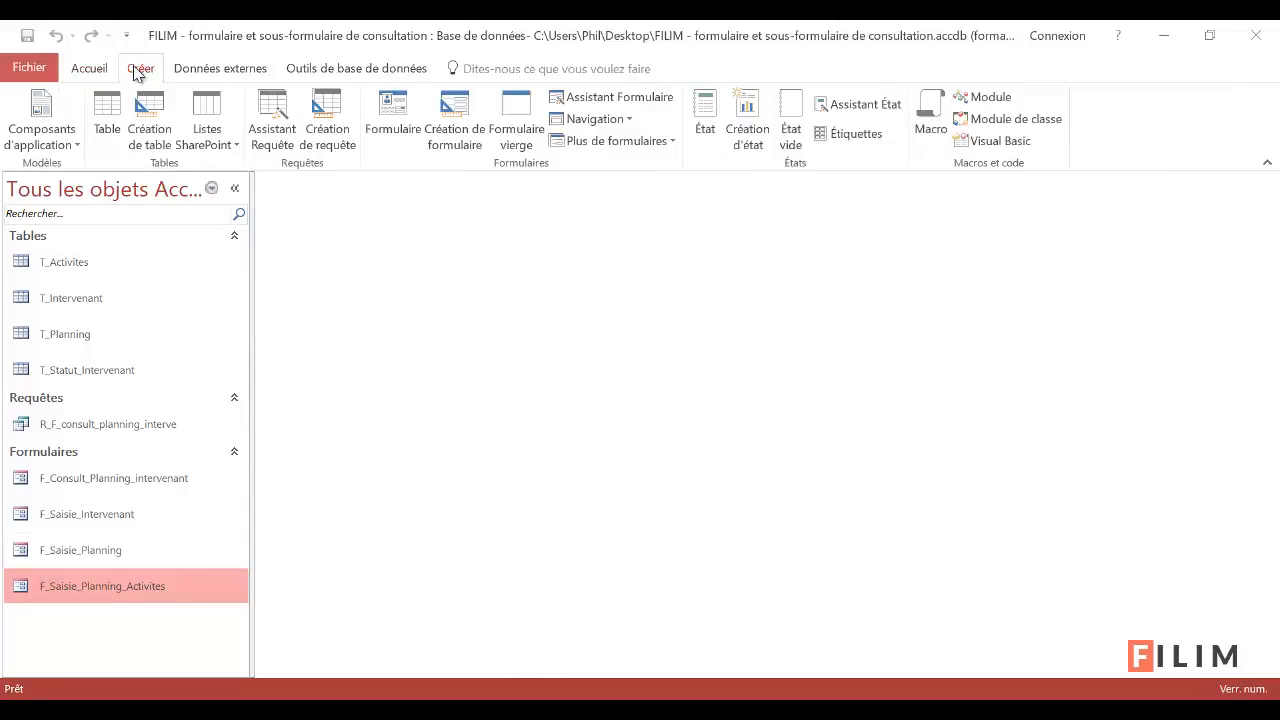
click(627, 102)
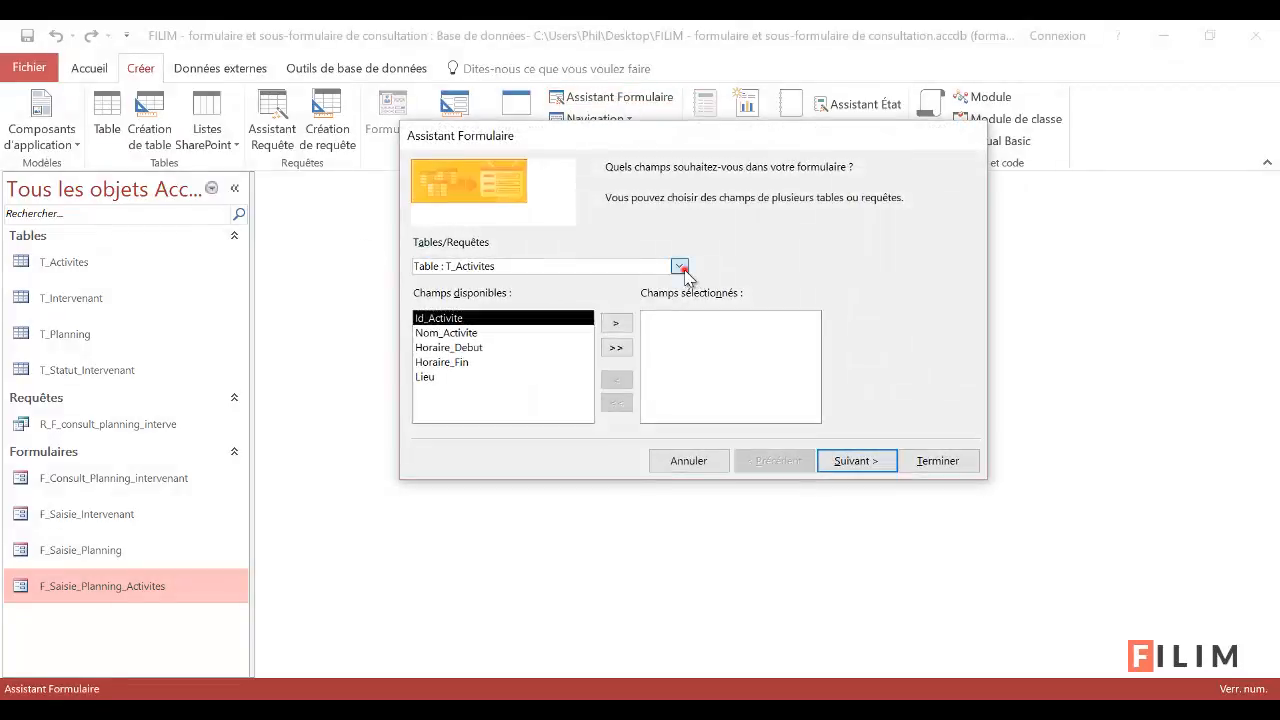
click(679, 266)
click(590, 295)
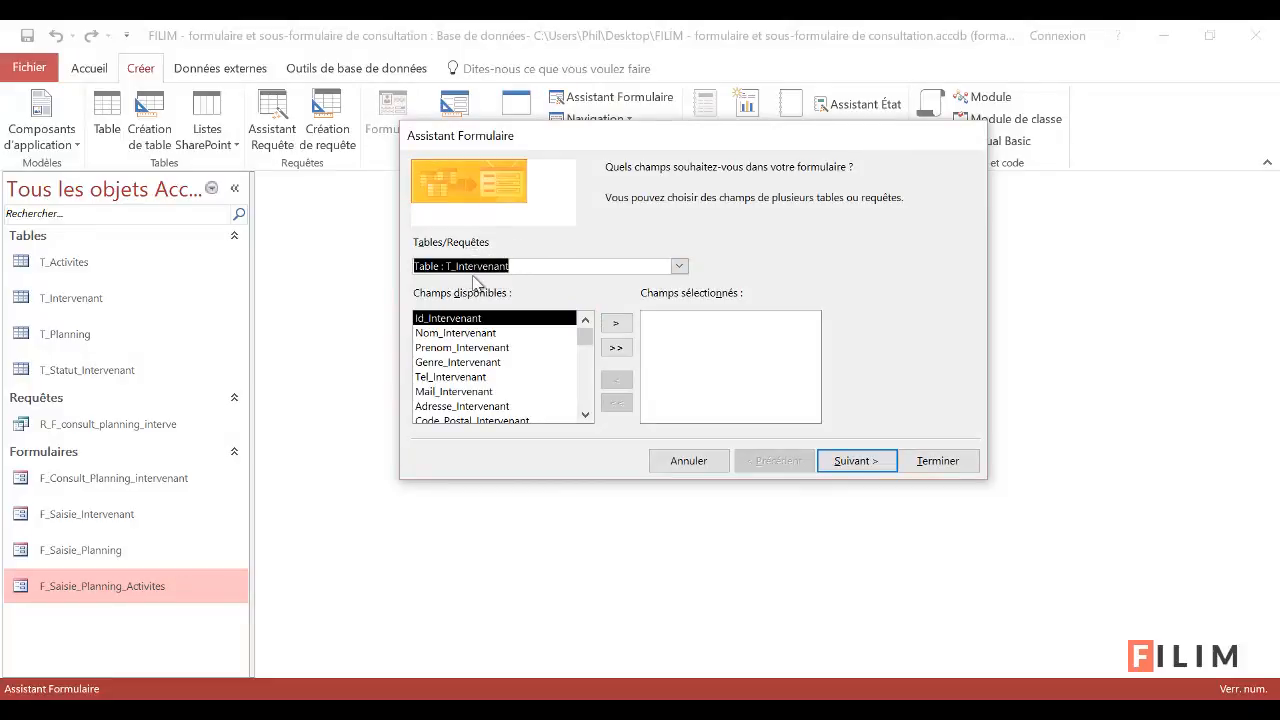
double_click(510, 319)
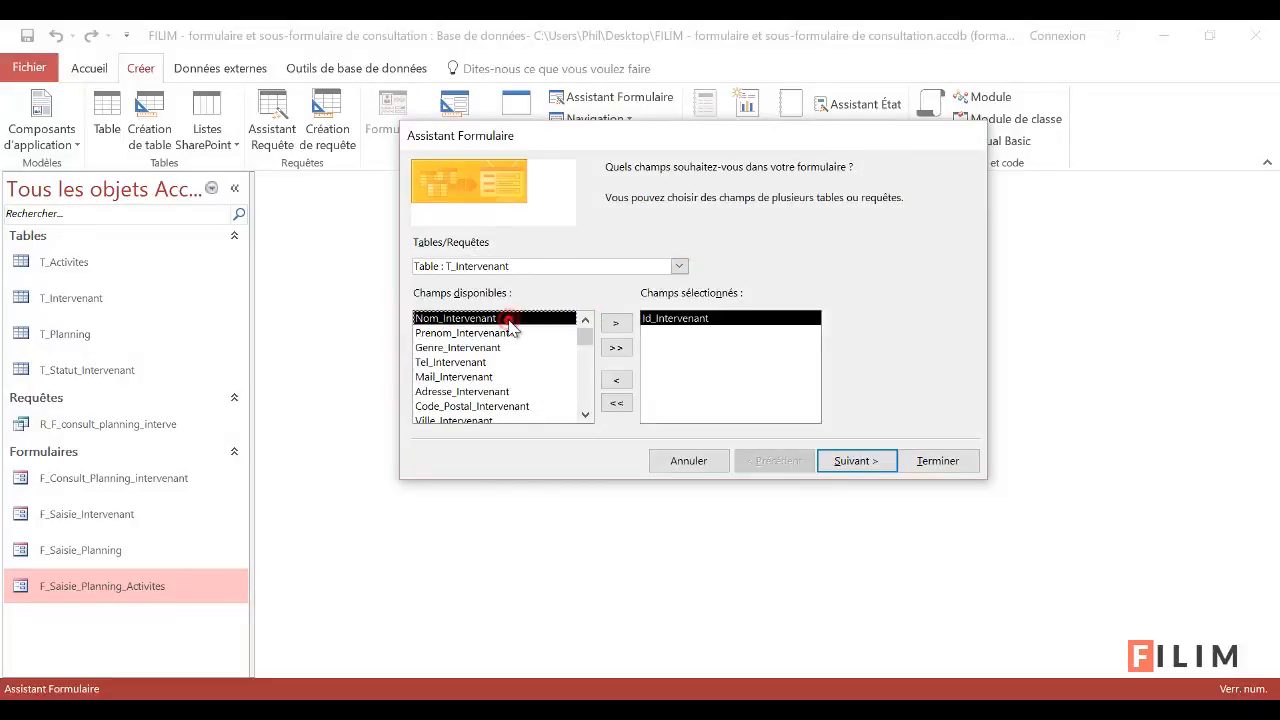
double_click(510, 320)
double_click(510, 320)
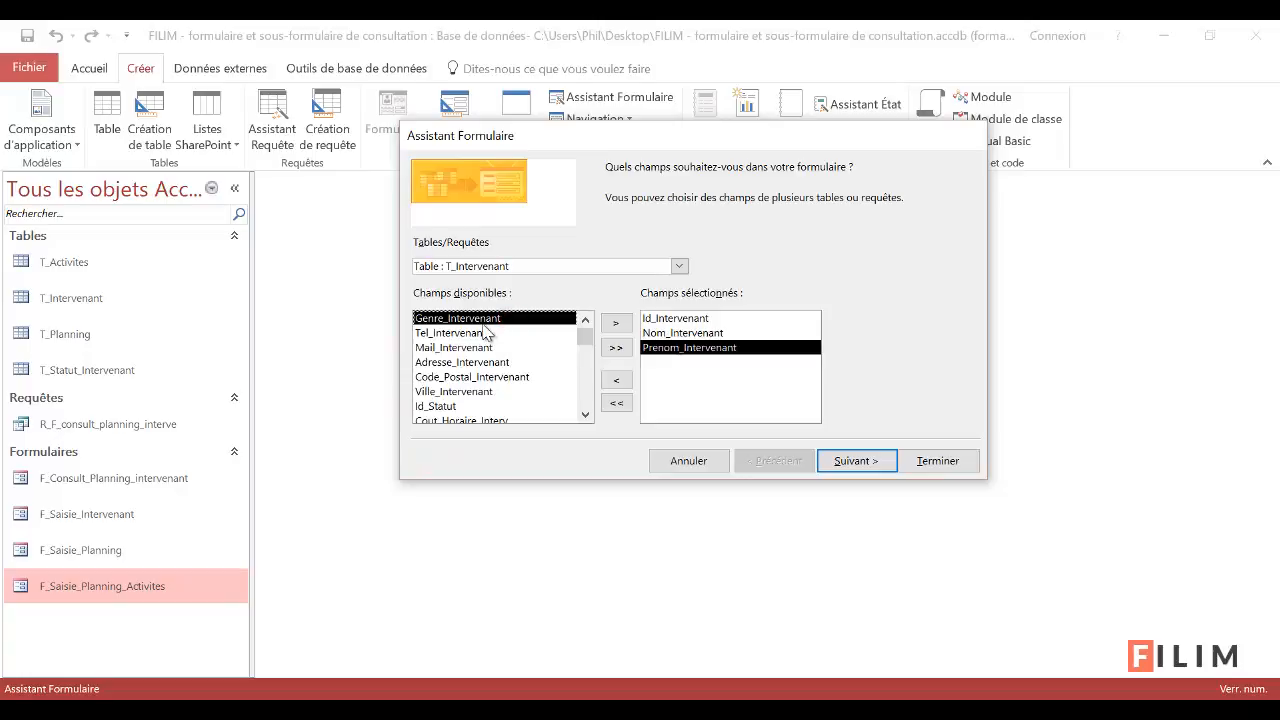
drag(588, 338, 586, 424)
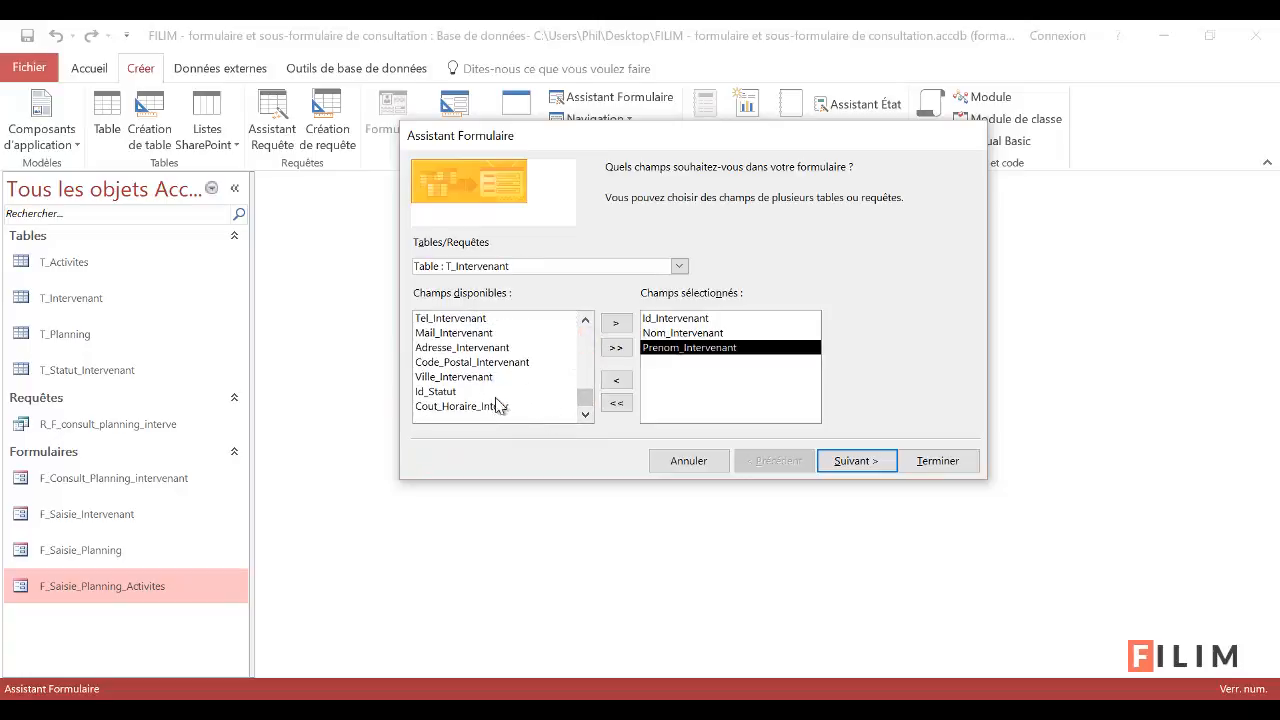
drag(585, 389, 590, 325)
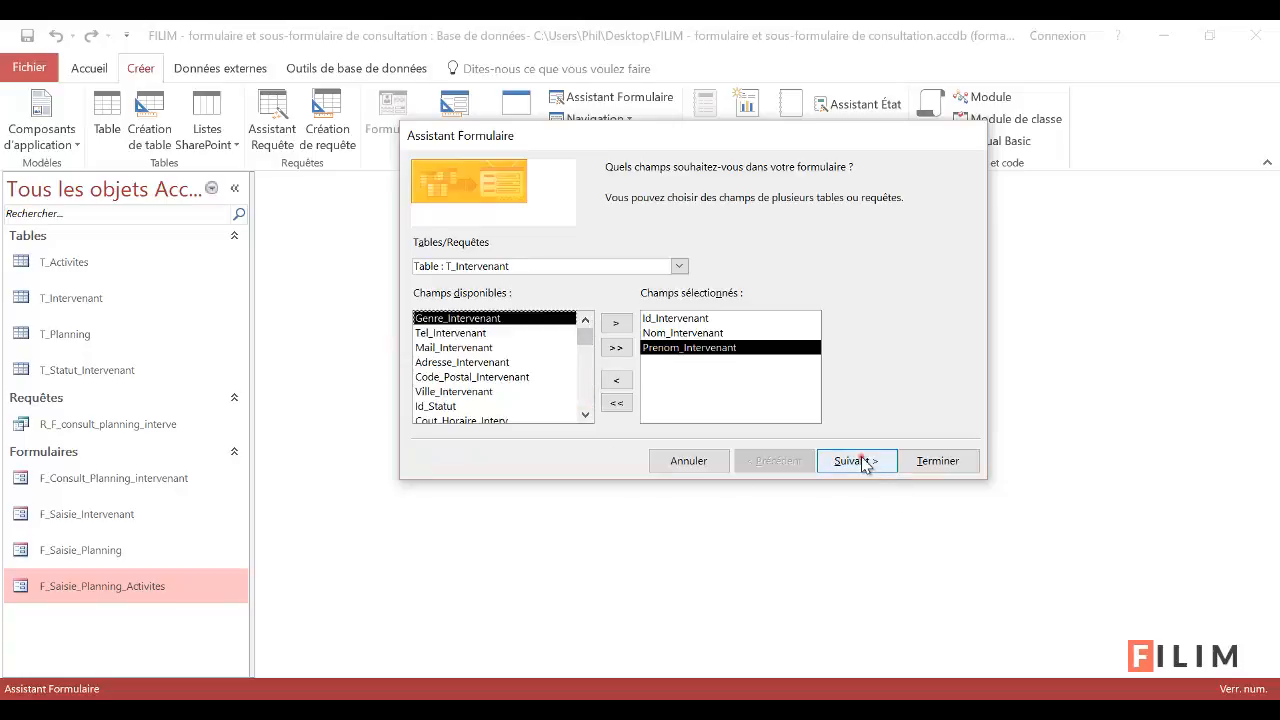
Keep the single-column layout (Colonne simple), title the form F_Consult_Planning_Intervenant_final and finish the wizard
click(863, 462)
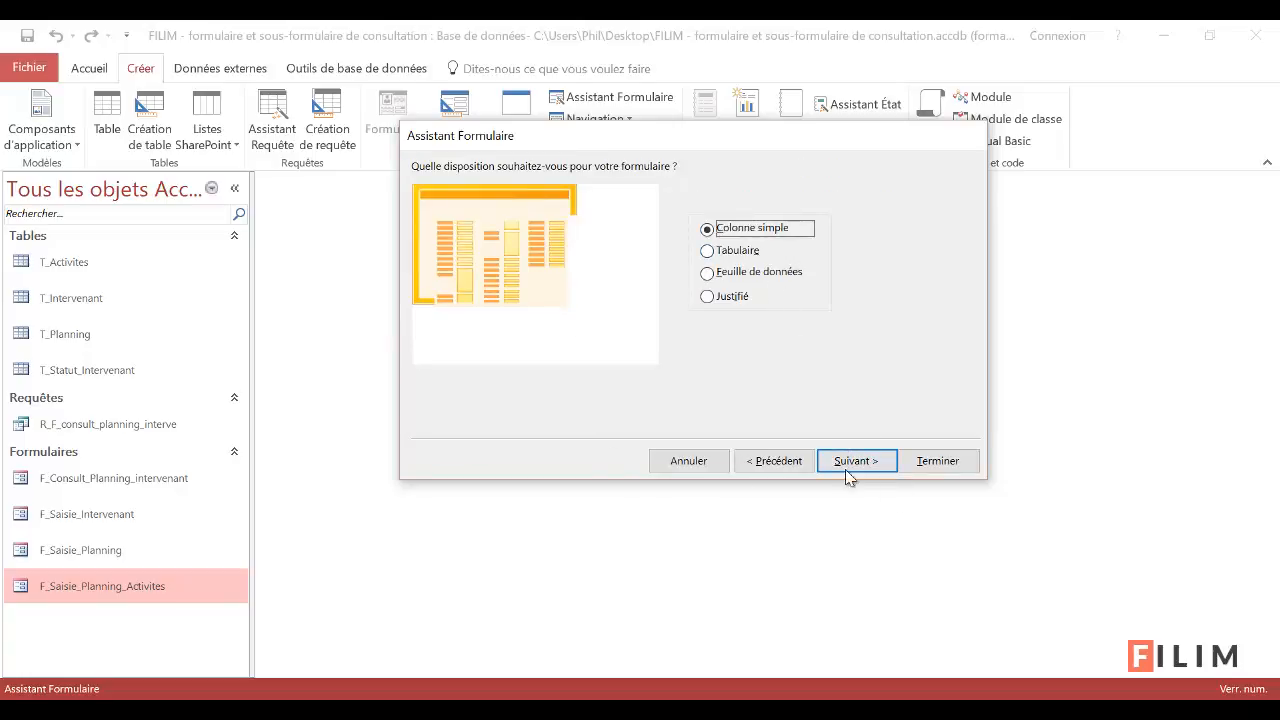
click(852, 466)
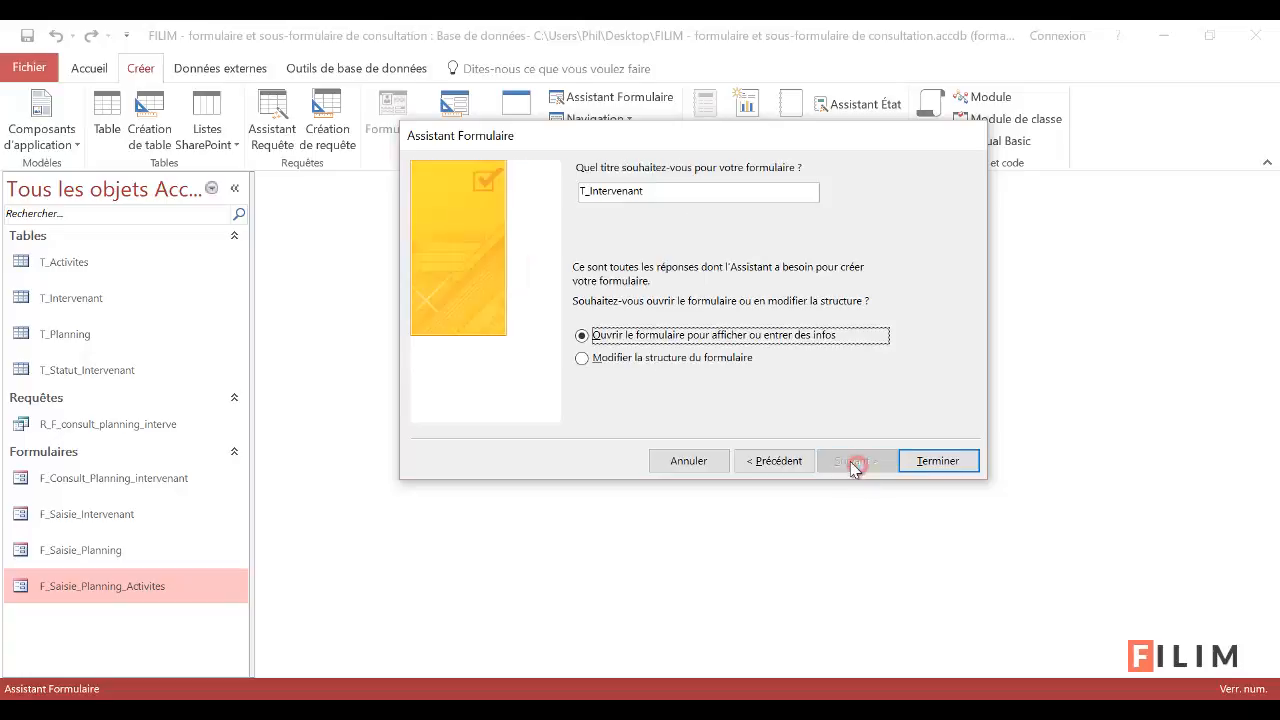
click(588, 194)
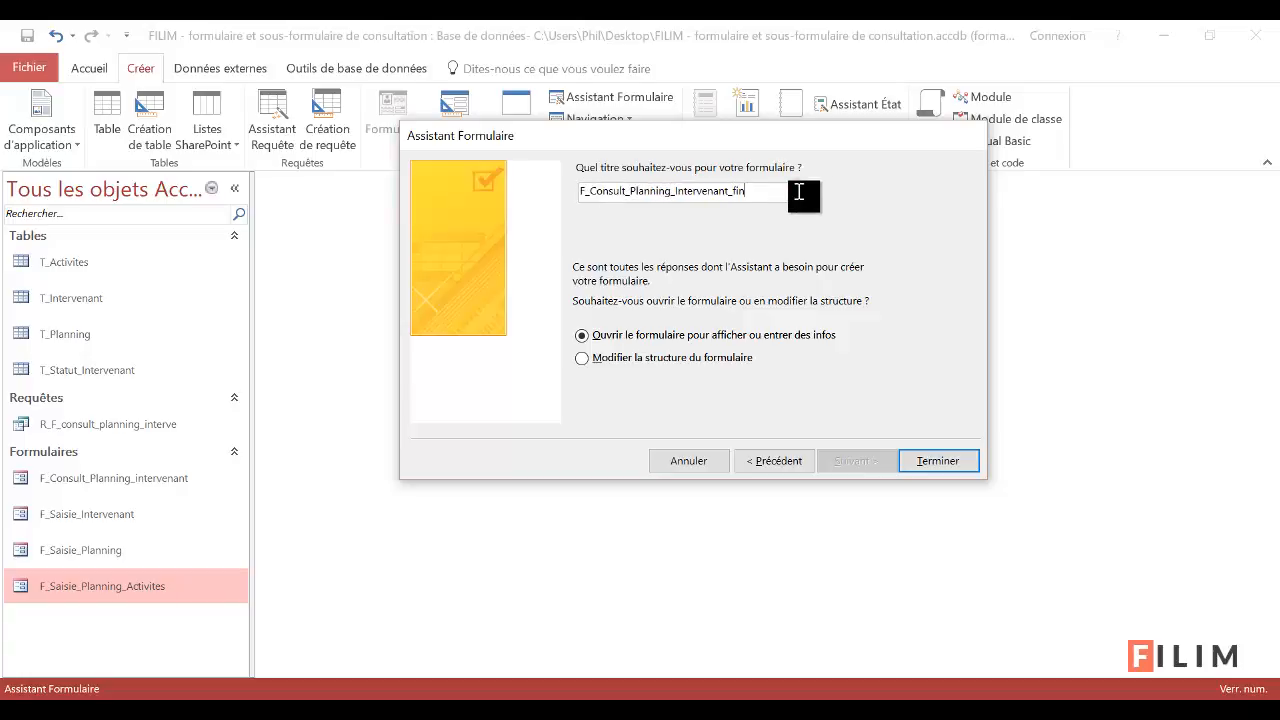
click(917, 460)
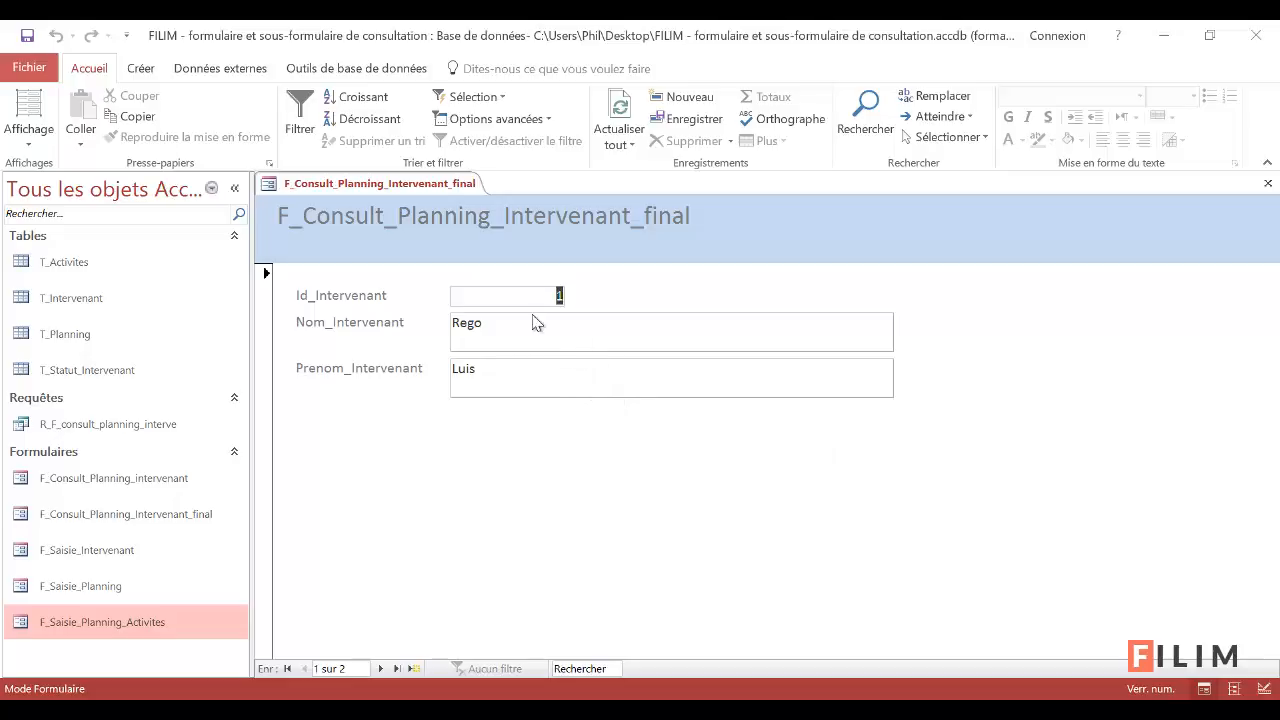
In Design view, set the Id_Intervenant text box's Visible property to Non and delete its label
click(40, 143)
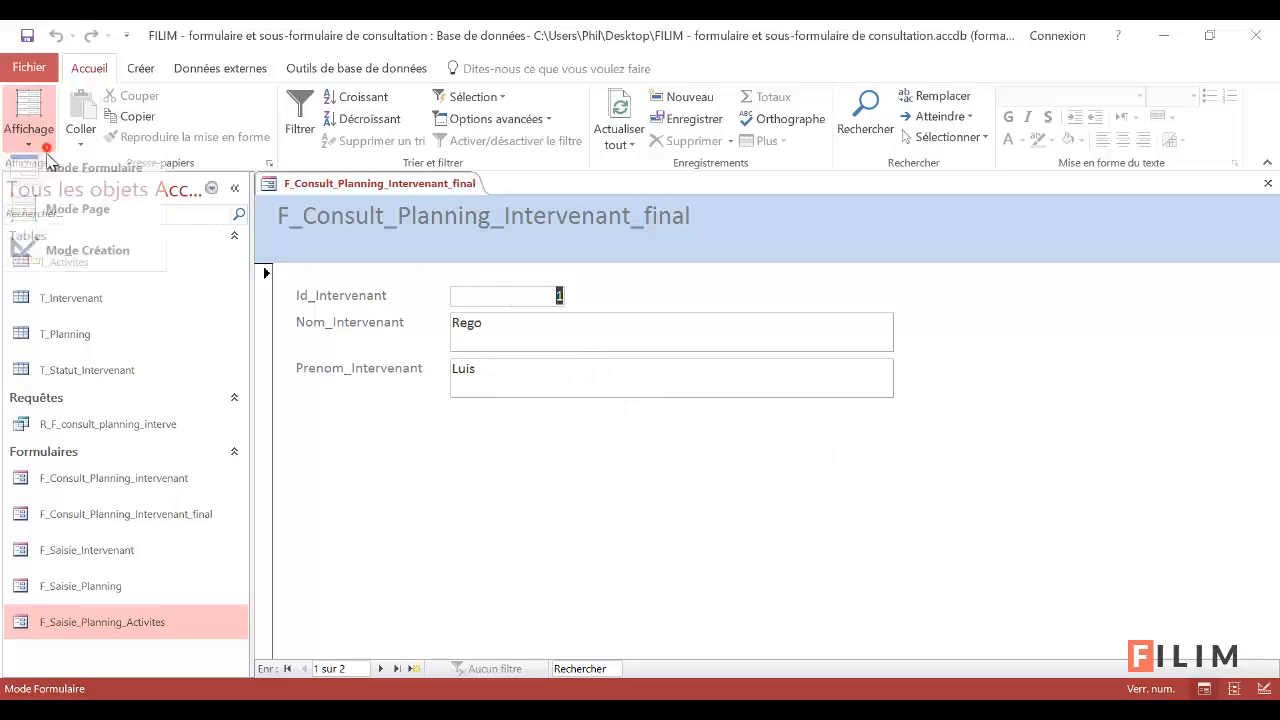
click(45, 254)
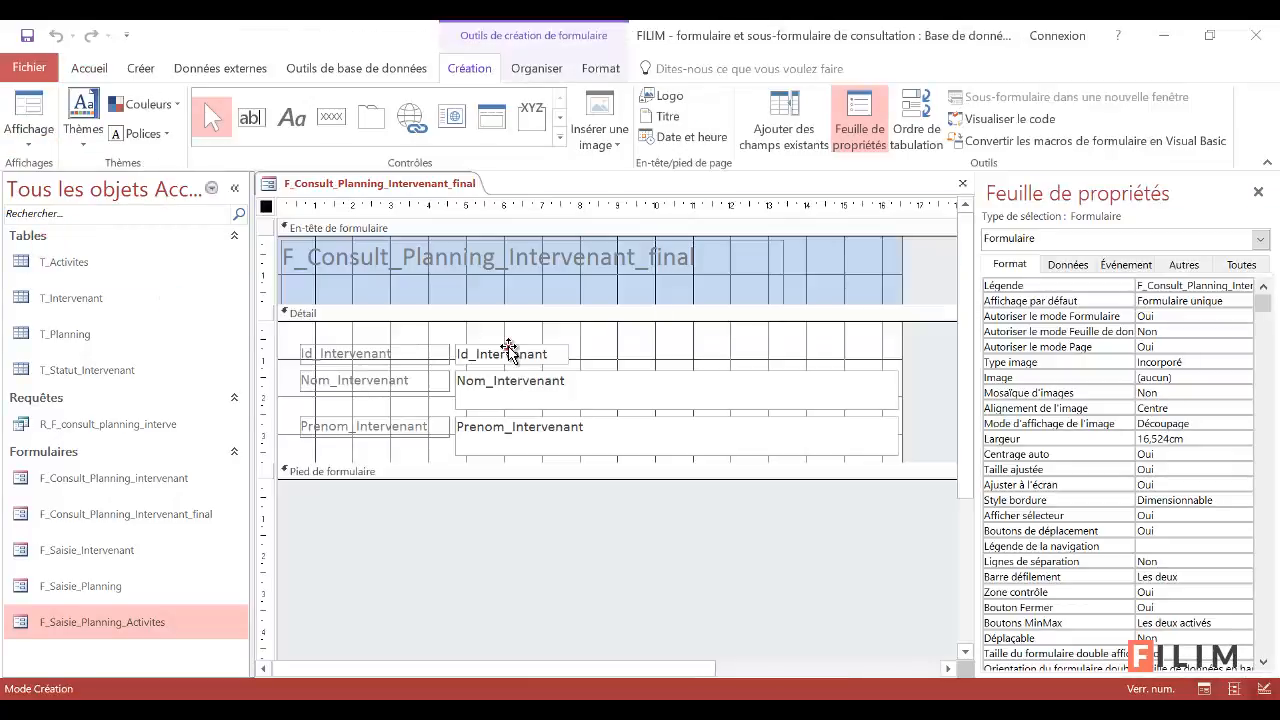
click(509, 349)
click(1201, 321)
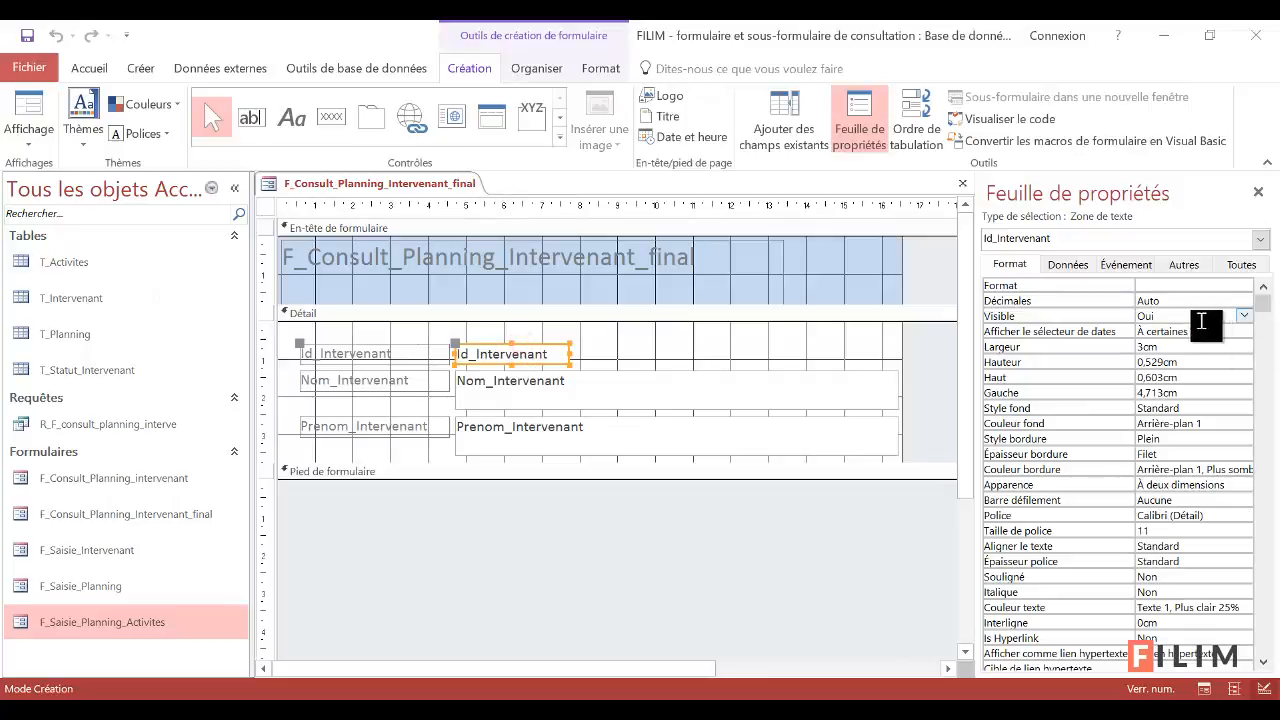
click(695, 362)
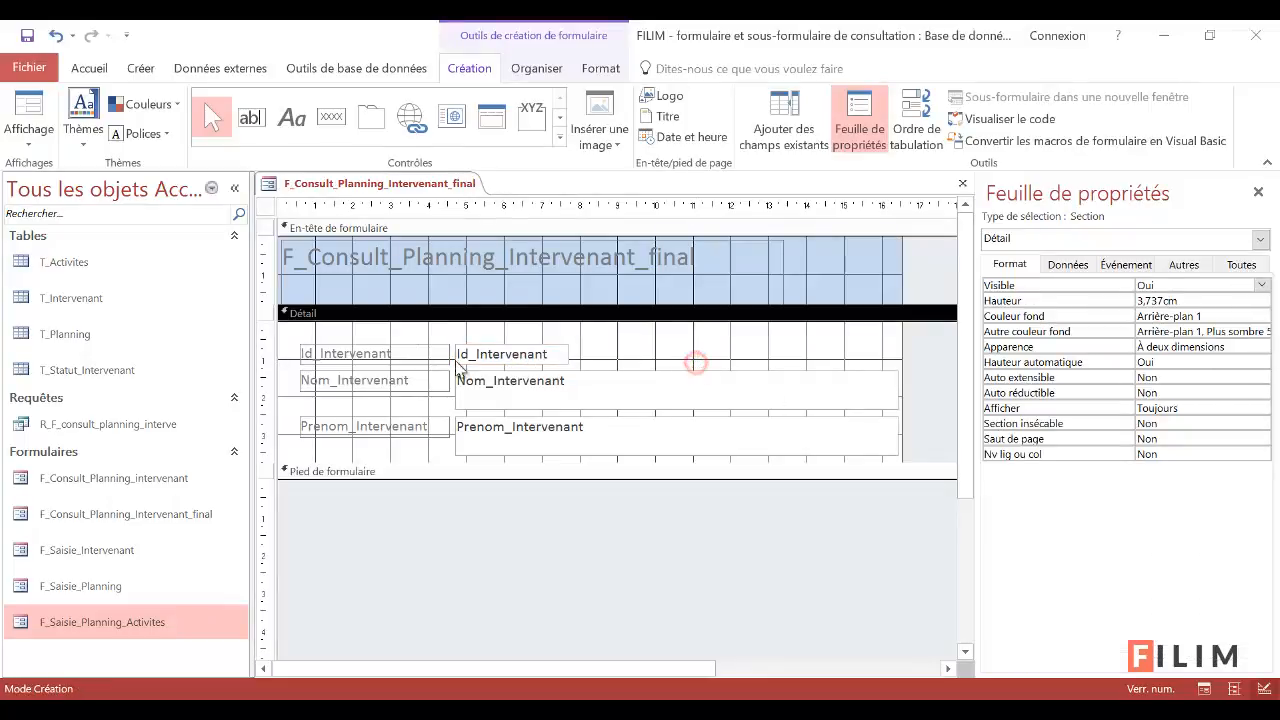
click(420, 354)
key(Delete)
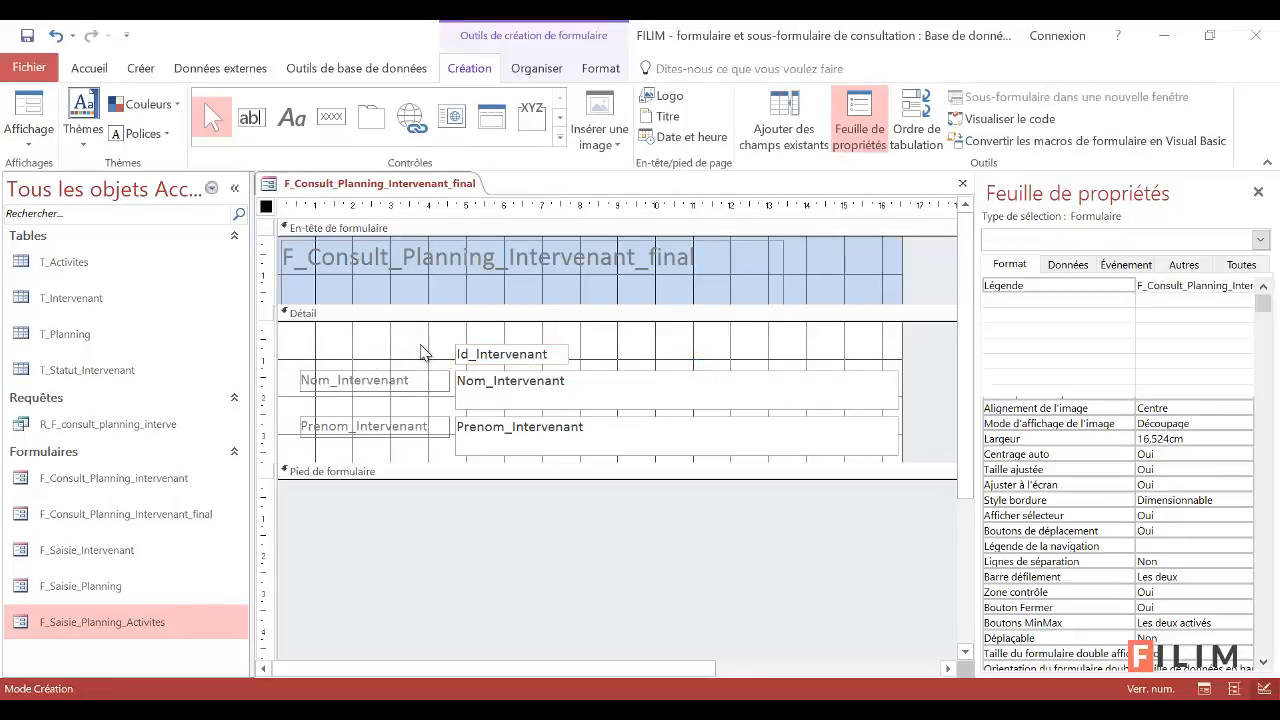
Move the Id_Intervenant box to the Detail section's upper right and shift the Nom and Prenom controls up to the section's top edge
click(505, 346)
drag(505, 346, 825, 335)
drag(292, 351, 588, 458)
key(Up)
key(Up)
key(Up)
key(Up)
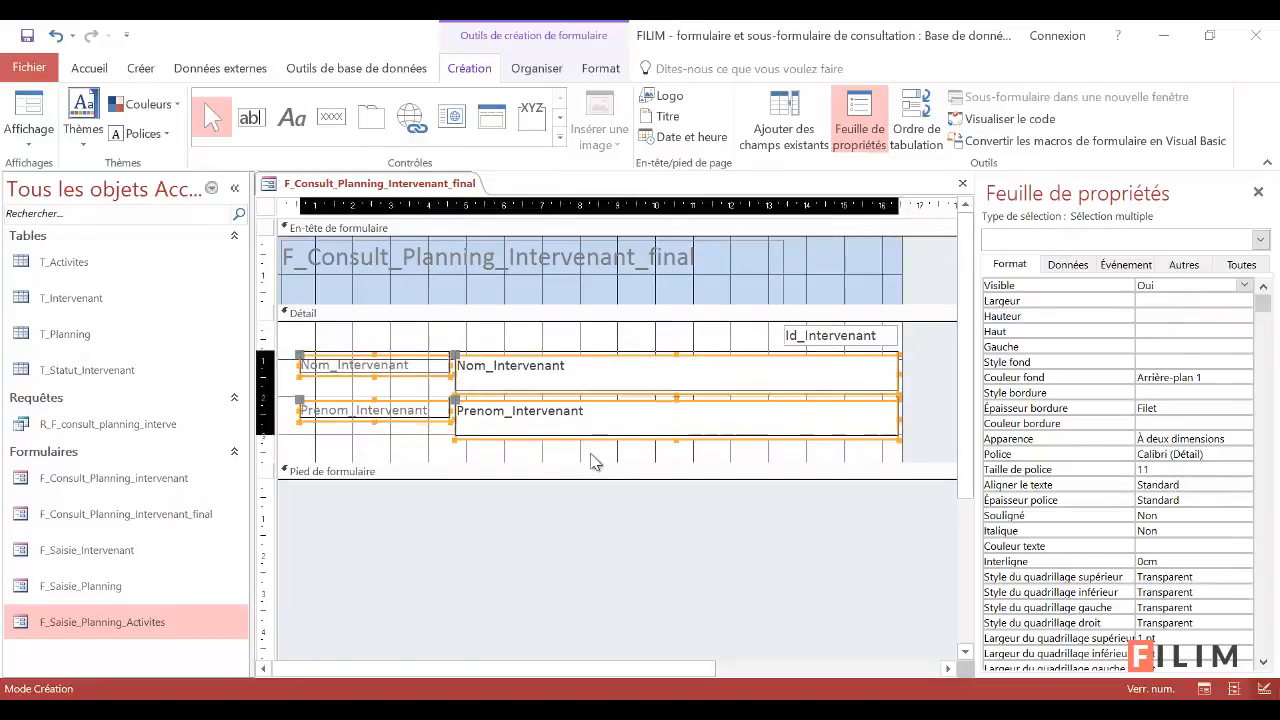
key(Up)
key(Up)
key(Up)
key(Up)
key(Up)
key(Up)
key(Up)
key(Up)
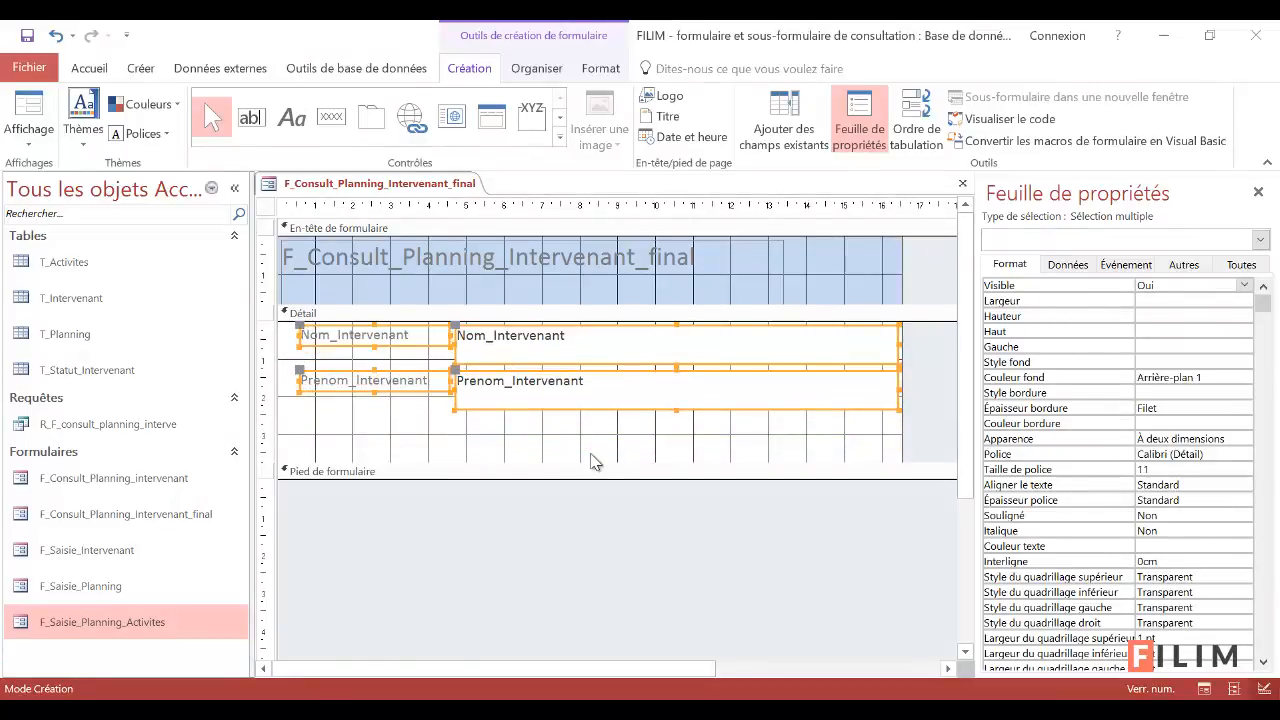
click(590, 460)
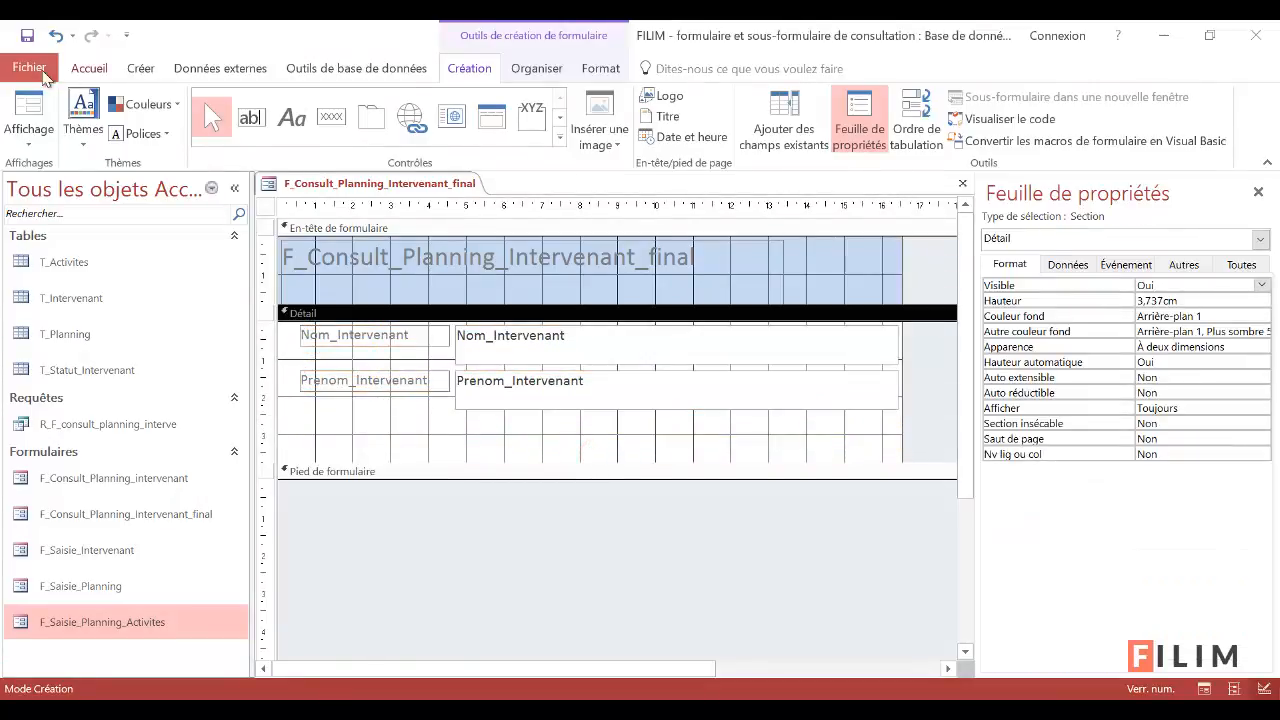
Check the form's rearranged fields in Layout view and return to Design view
click(29, 105)
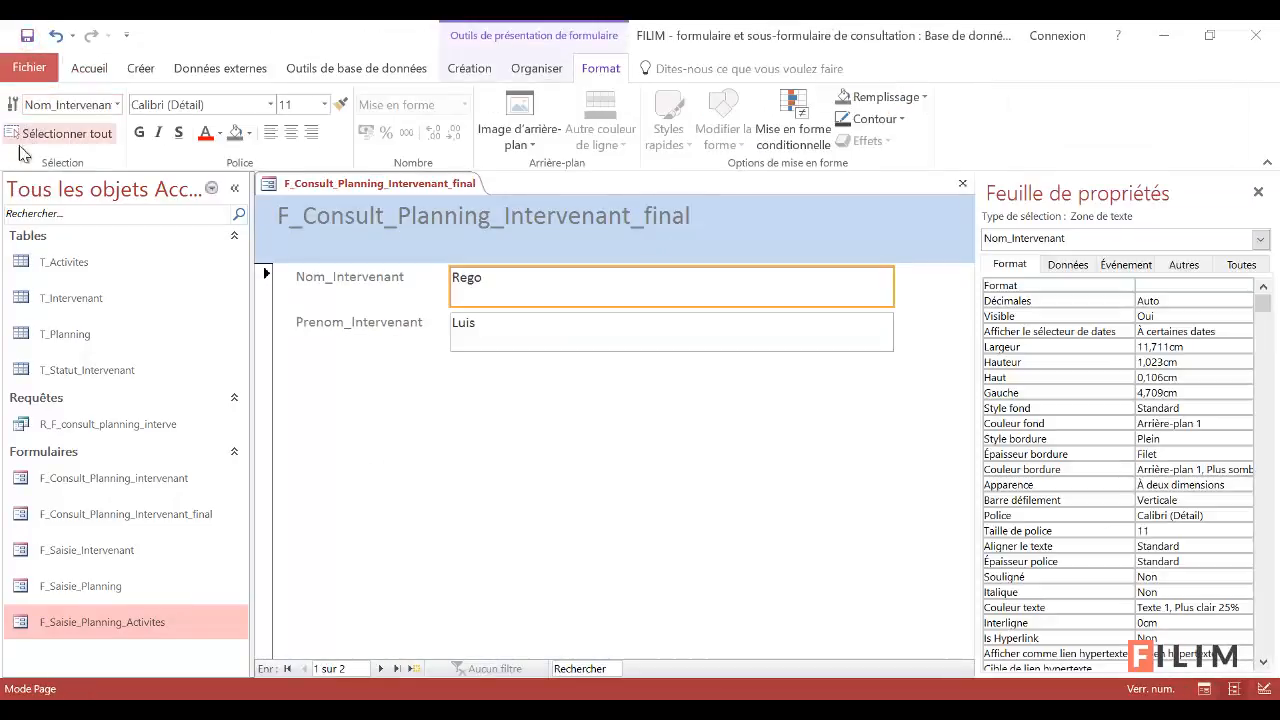
click(89, 68)
click(29, 140)
click(70, 252)
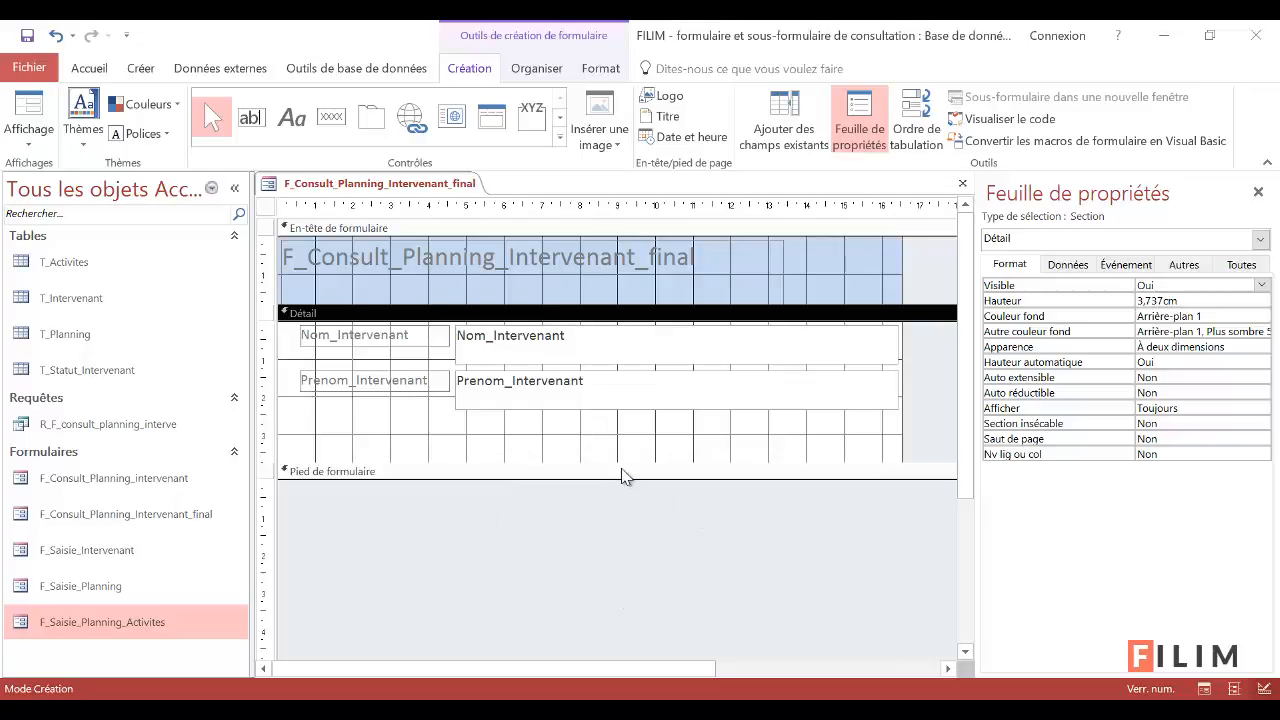
Extend the Detail section's height to about 12.7 cm to make room below the name fields
drag(621, 463, 605, 620)
scroll(607, 617, down, 3)
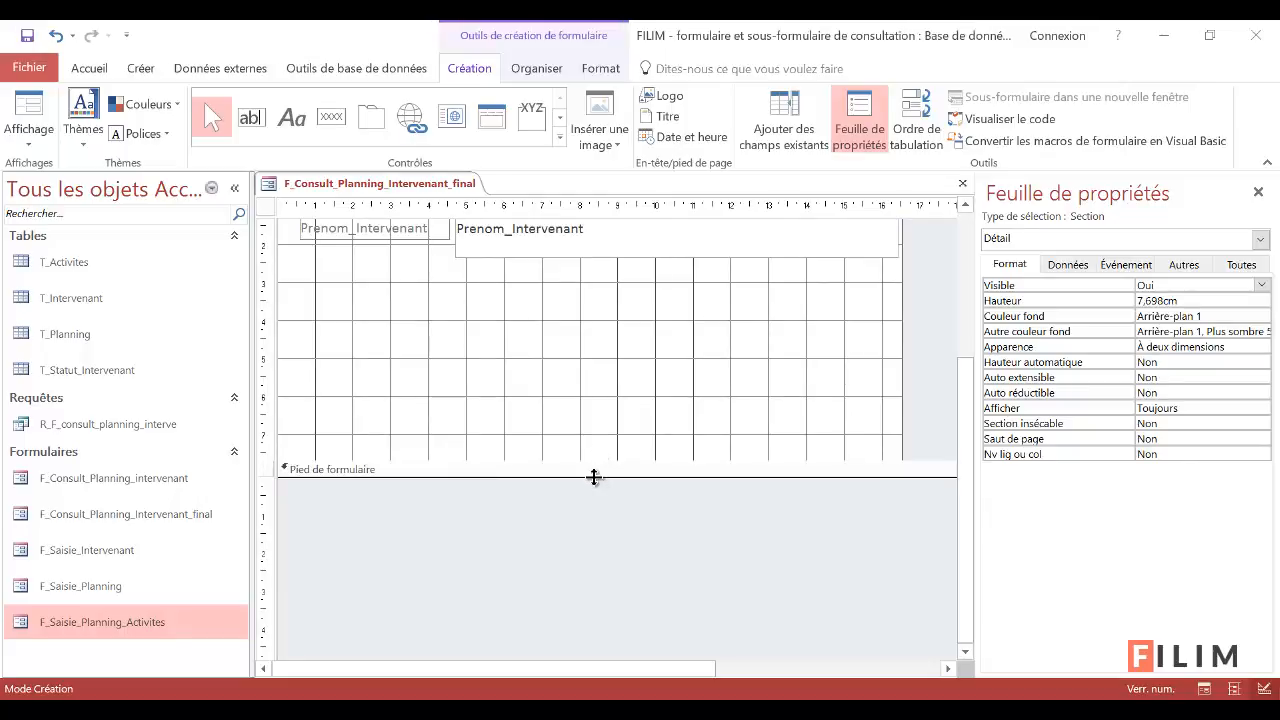
drag(594, 477, 587, 525)
key(ctrl+z)
click(594, 460)
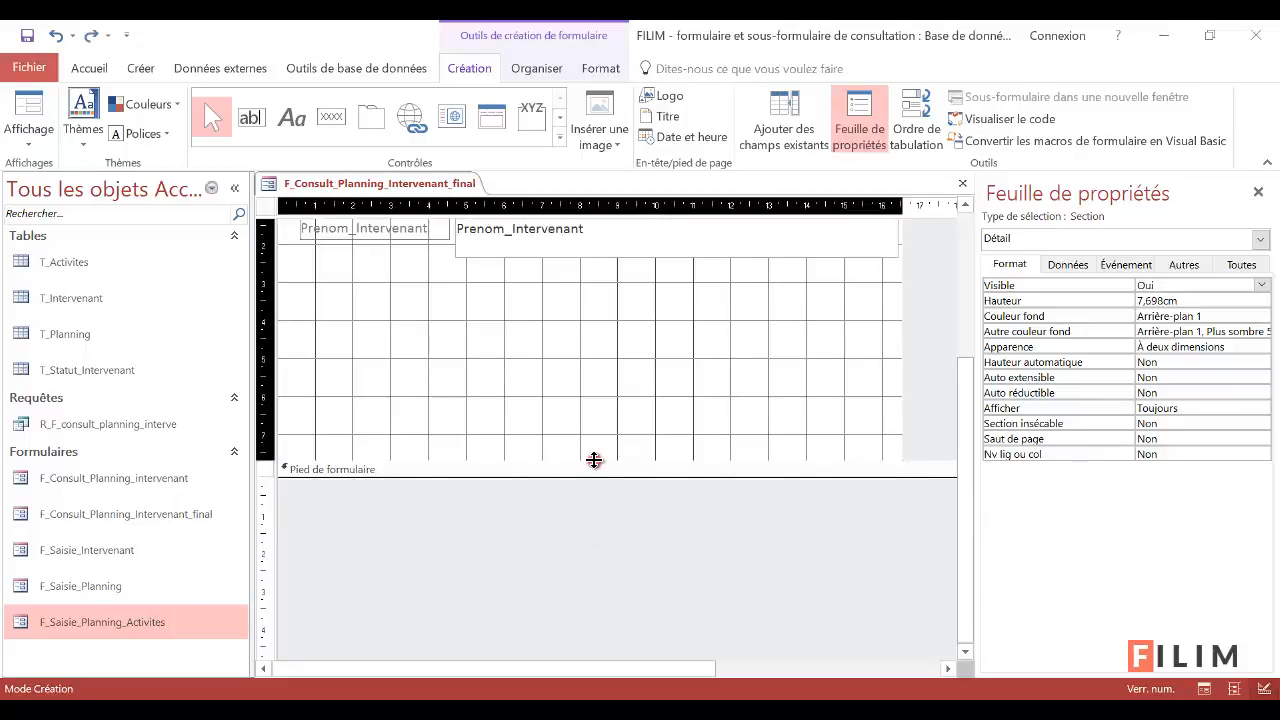
drag(594, 464, 575, 646)
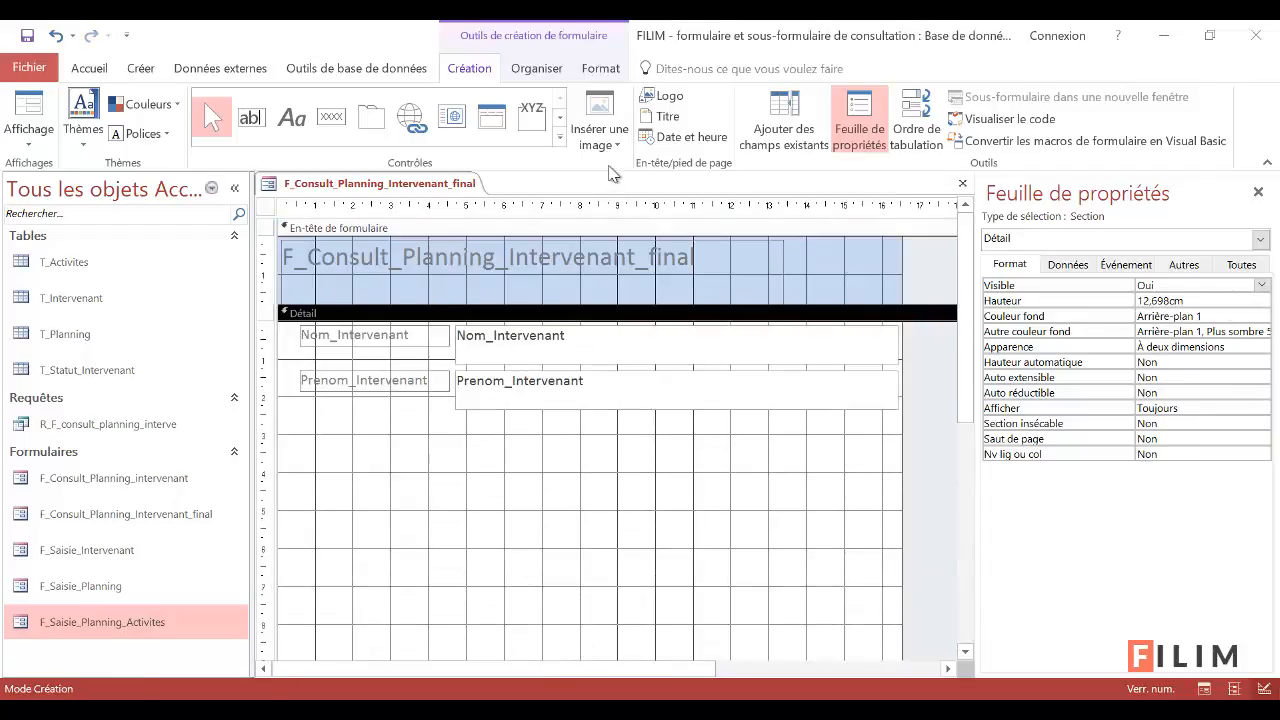
Draw a subform about 15.4 by 9 cm below the name fields, based on the existing form F_Consult_Planning_intervenant
click(560, 139)
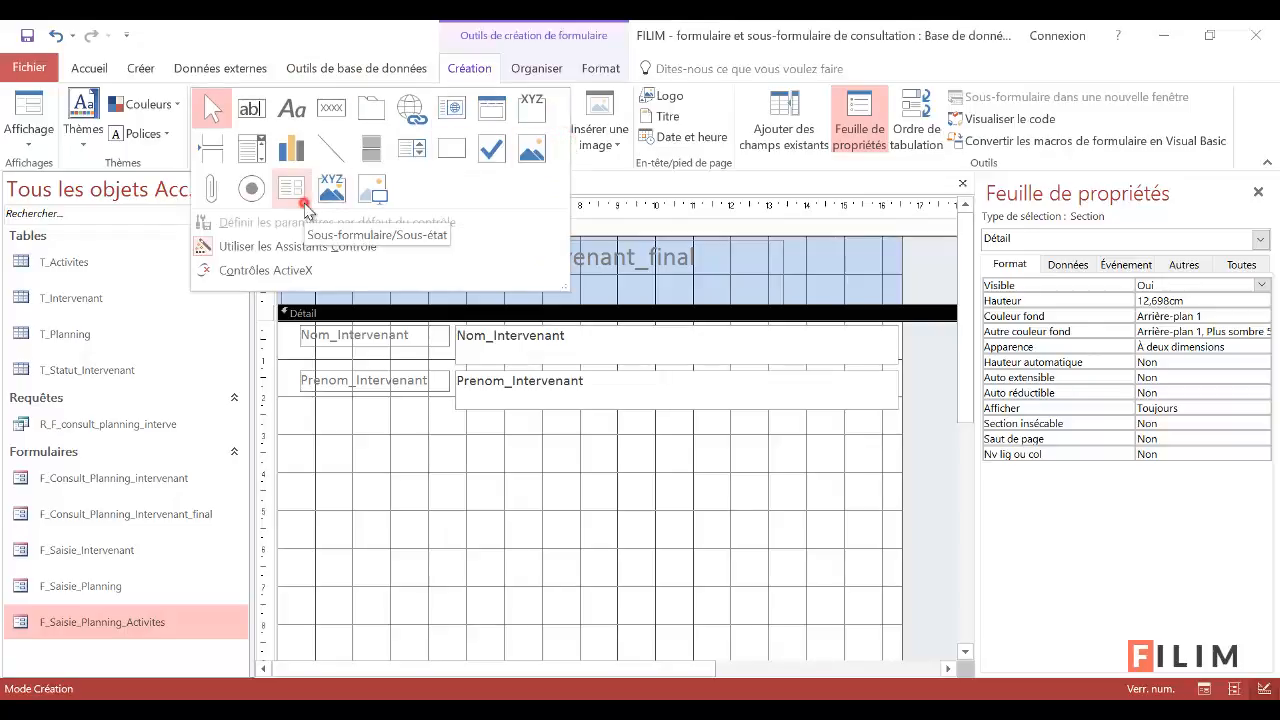
click(291, 188)
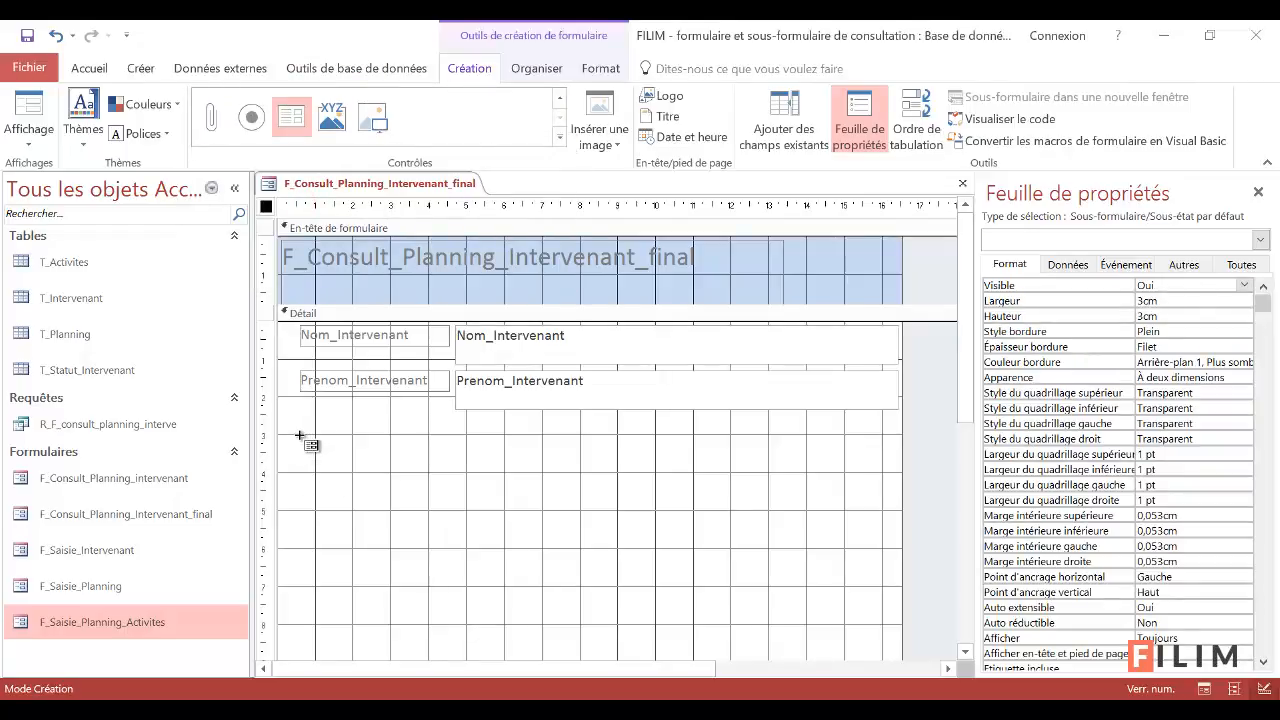
drag(299, 435, 883, 588)
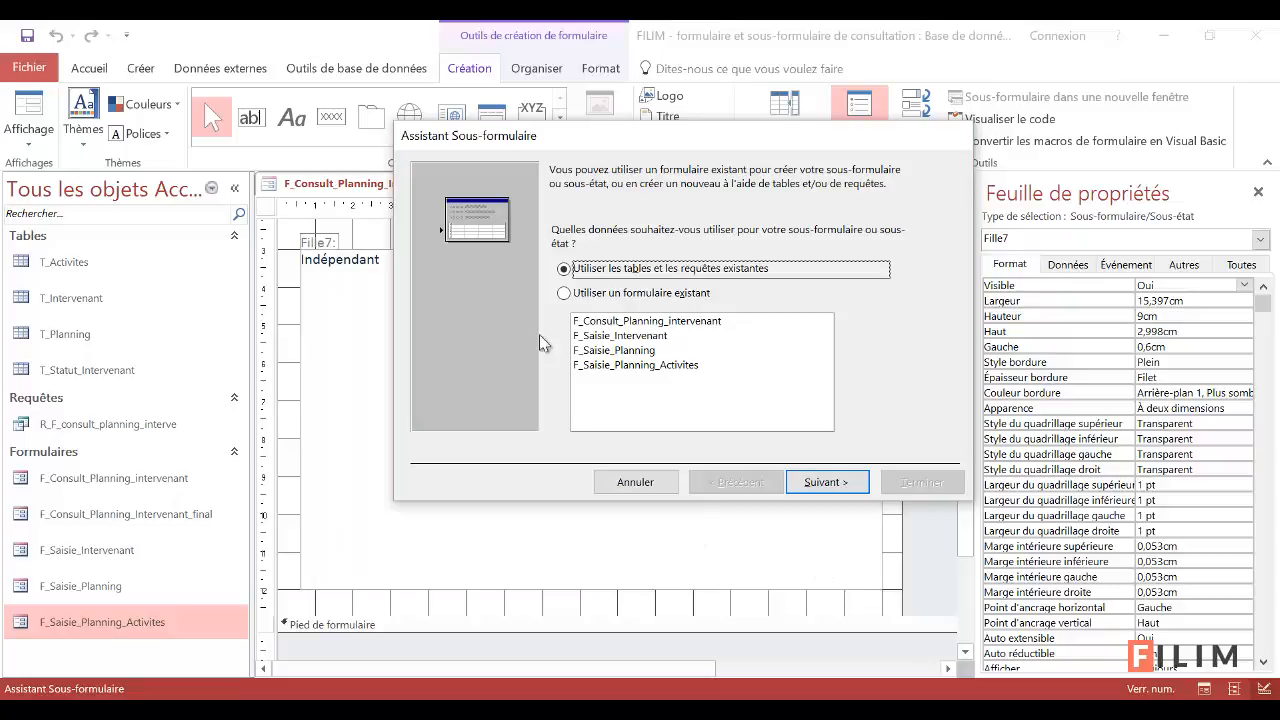
click(572, 299)
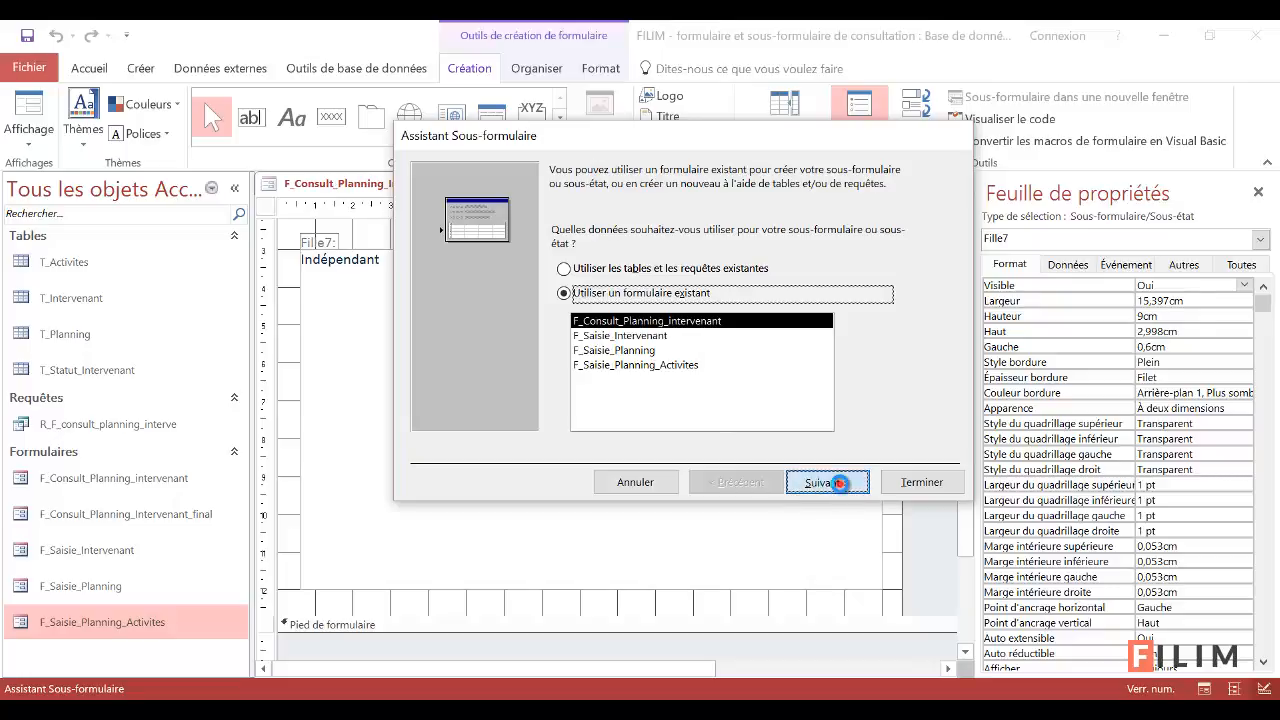
click(838, 484)
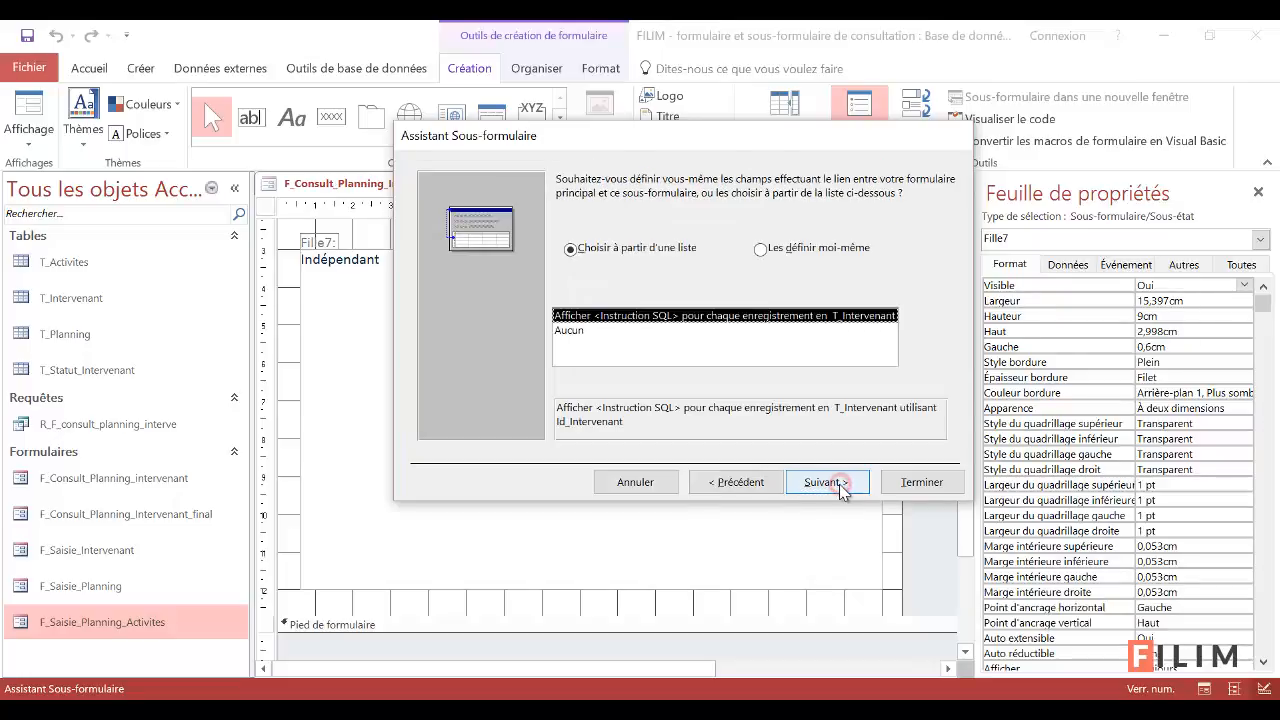
Define the subform link manually with Id_Intervenant on both sides and finish the wizard keeping the name F_Consult_Planning_intervenant
click(762, 250)
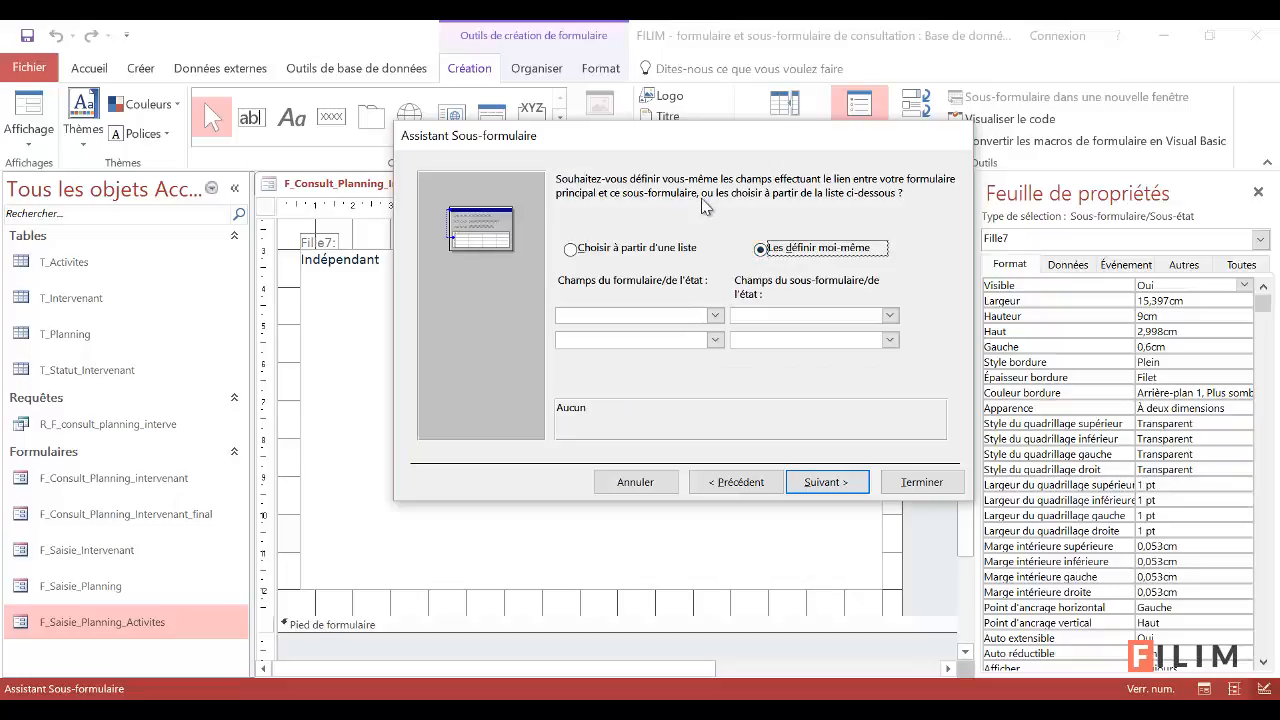
click(714, 315)
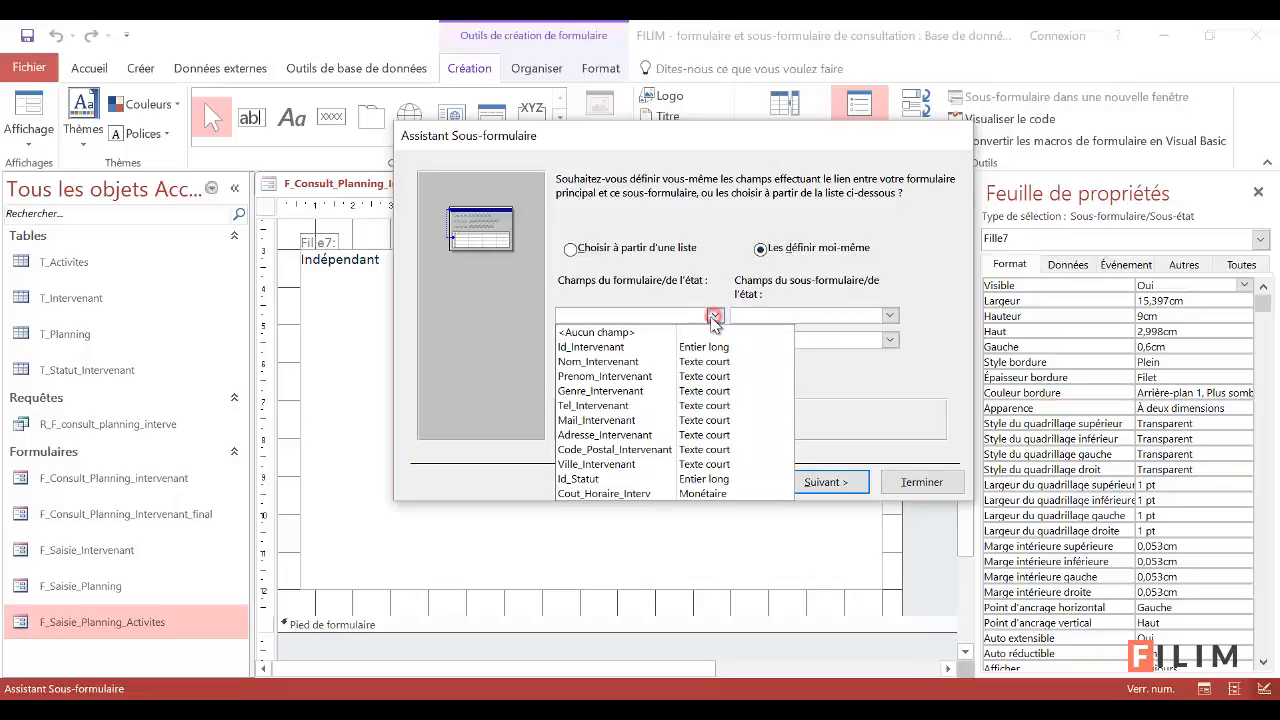
click(650, 347)
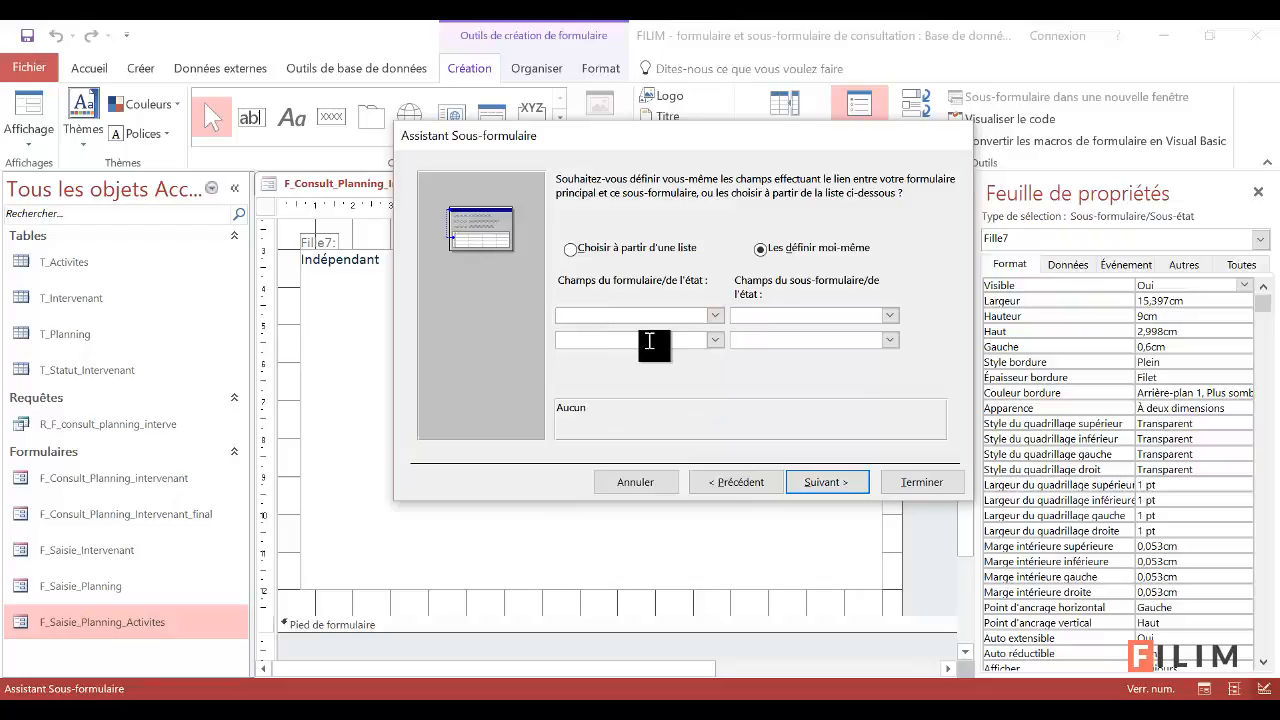
click(888, 315)
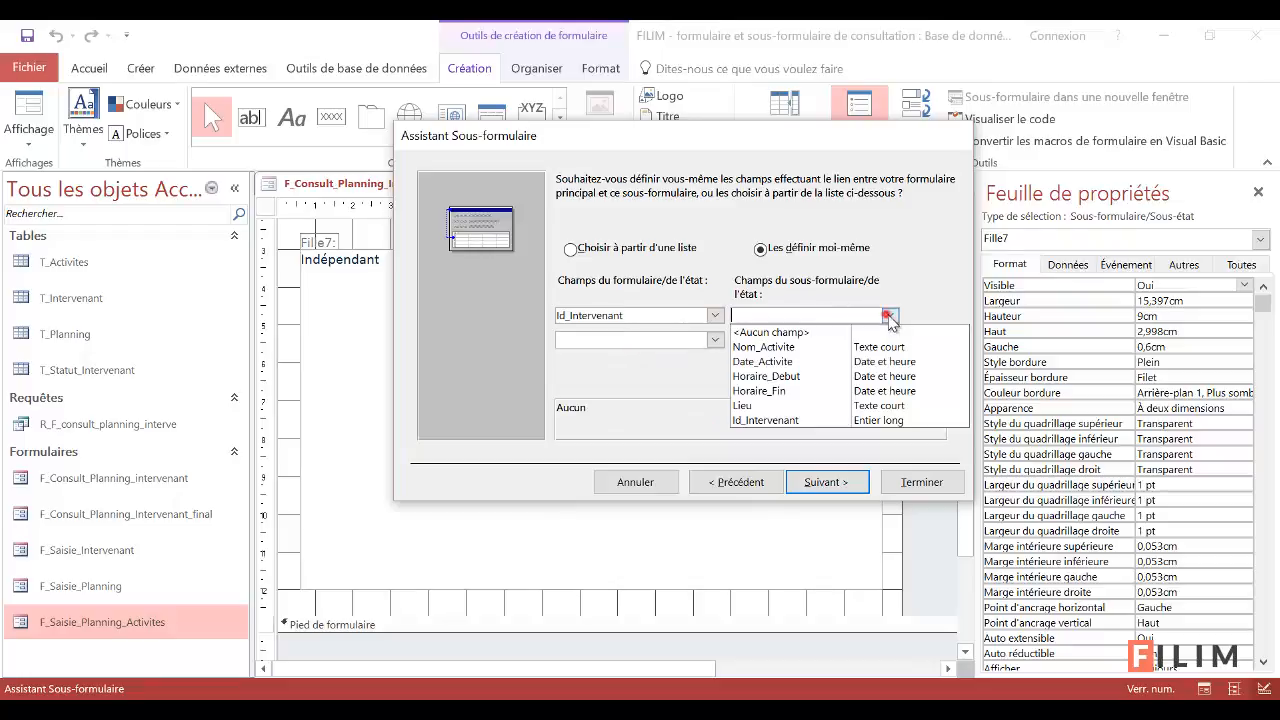
click(766, 420)
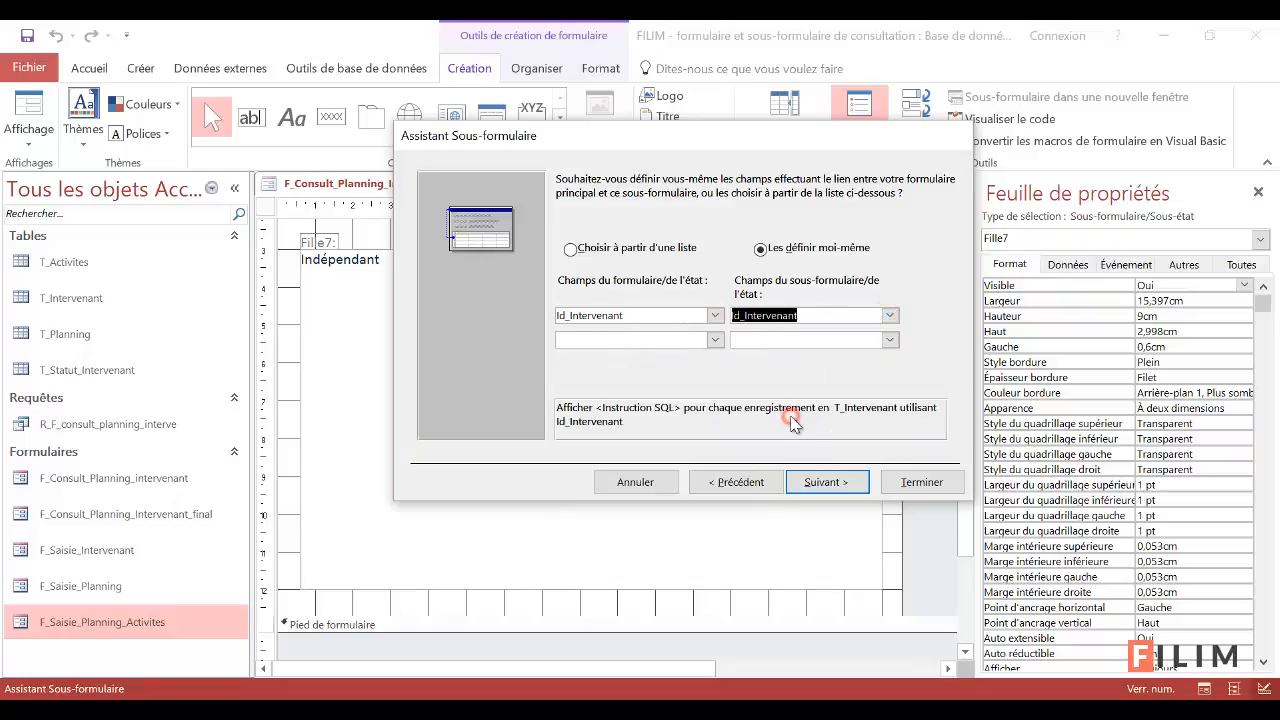
click(820, 482)
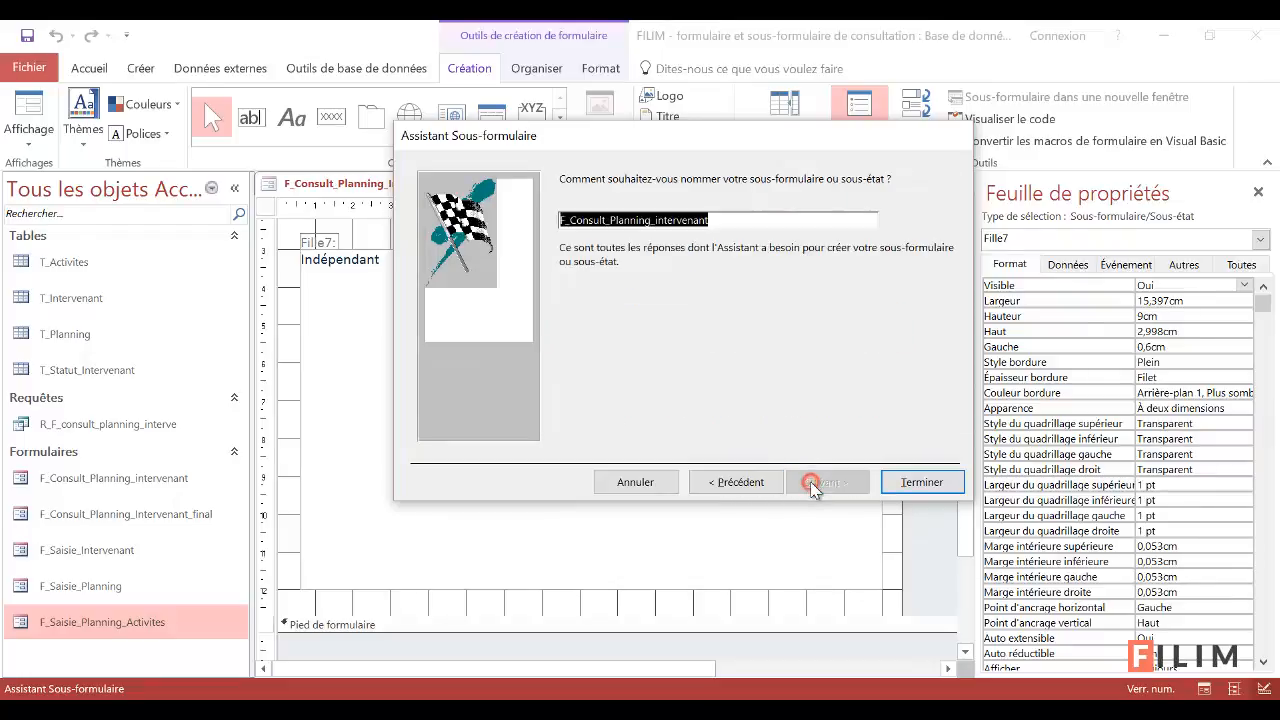
click(888, 481)
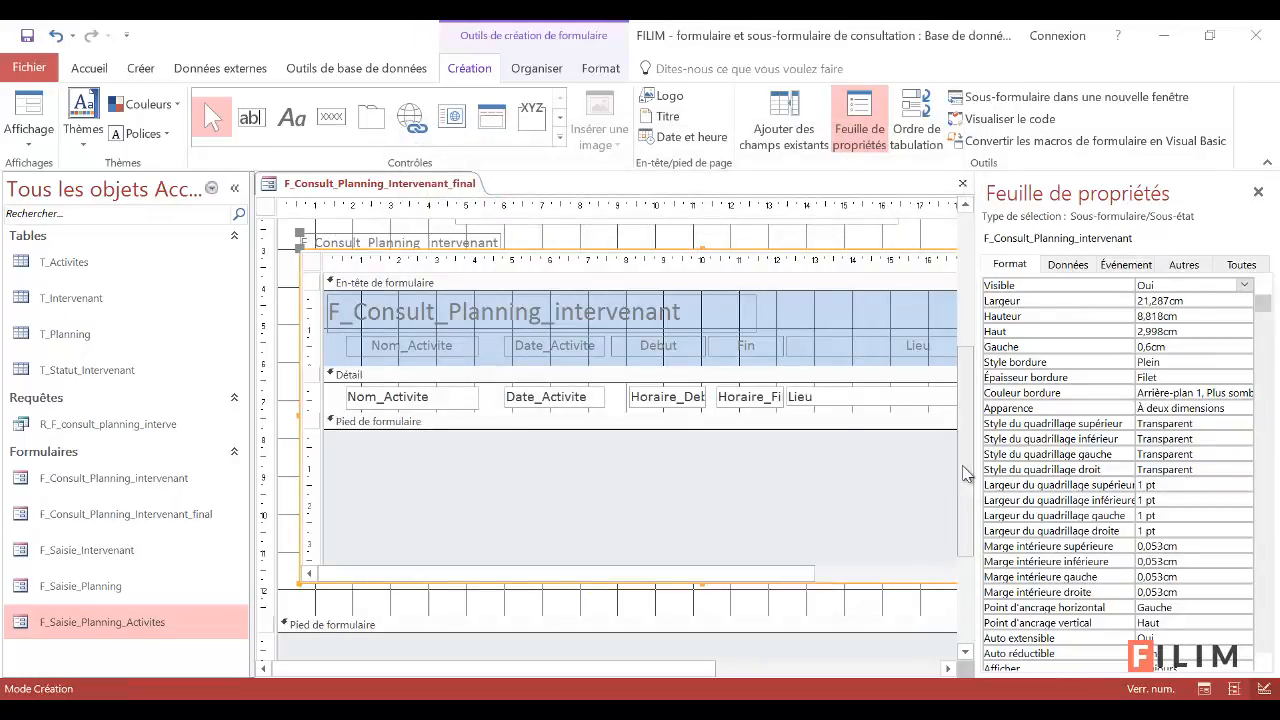
Browse the intervenant records in Form view to check the planning shown for each, and close the form
drag(973, 472, 1047, 471)
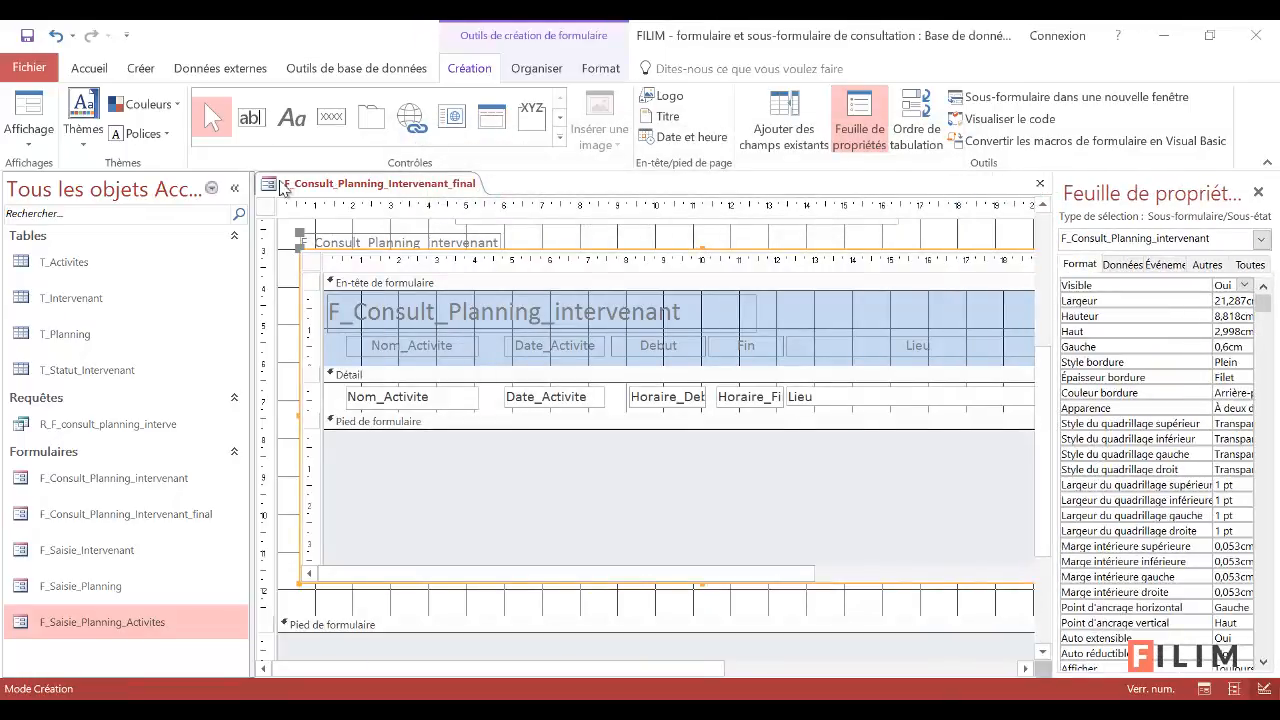
click(103, 70)
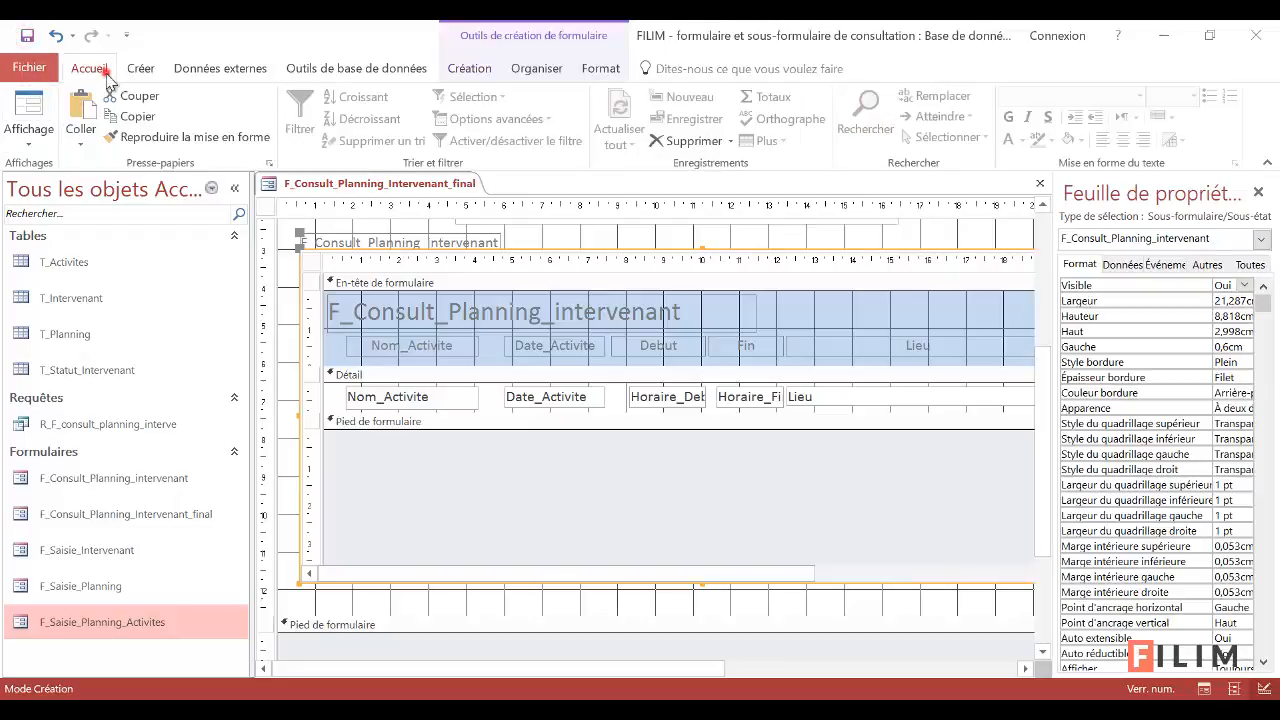
click(29, 108)
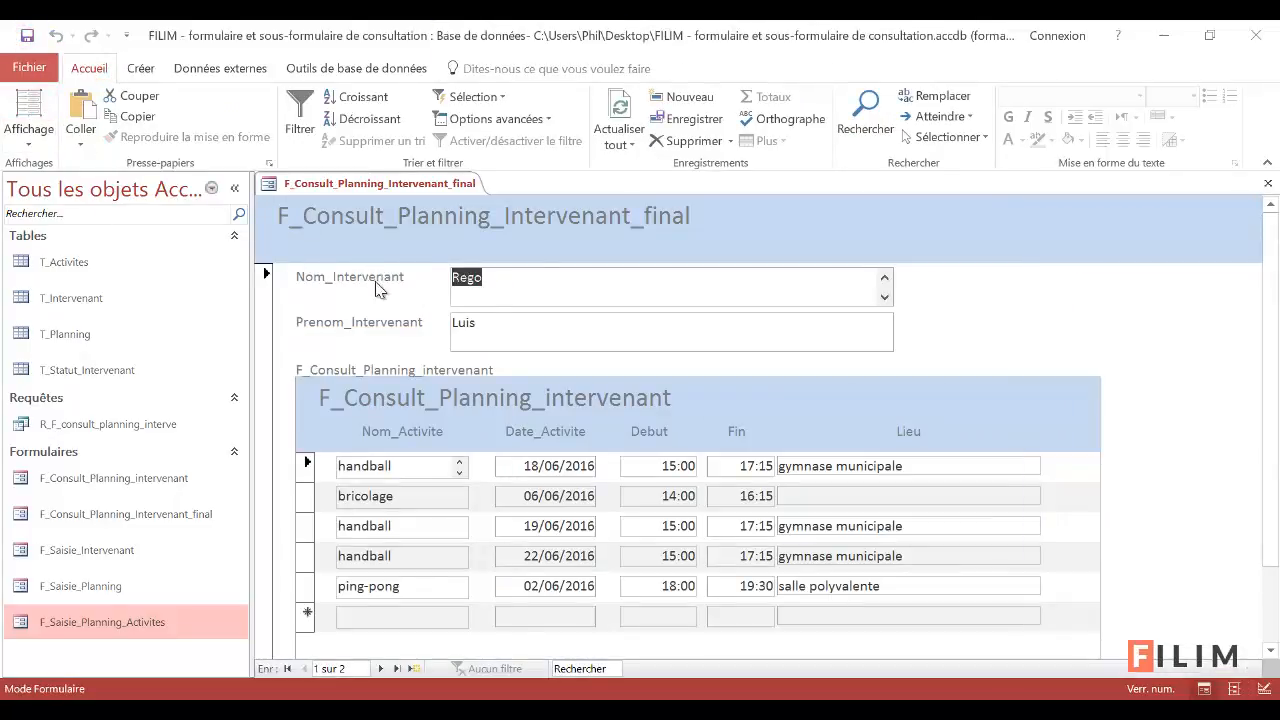
click(507, 283)
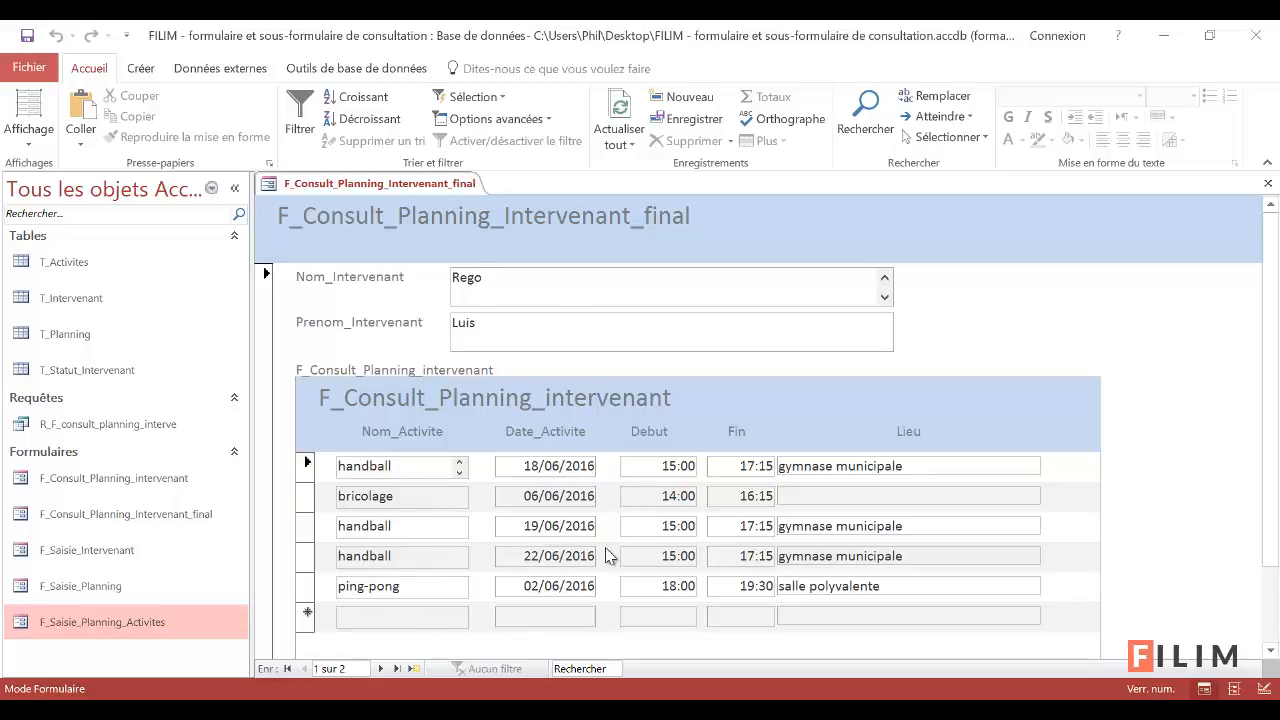
click(380, 669)
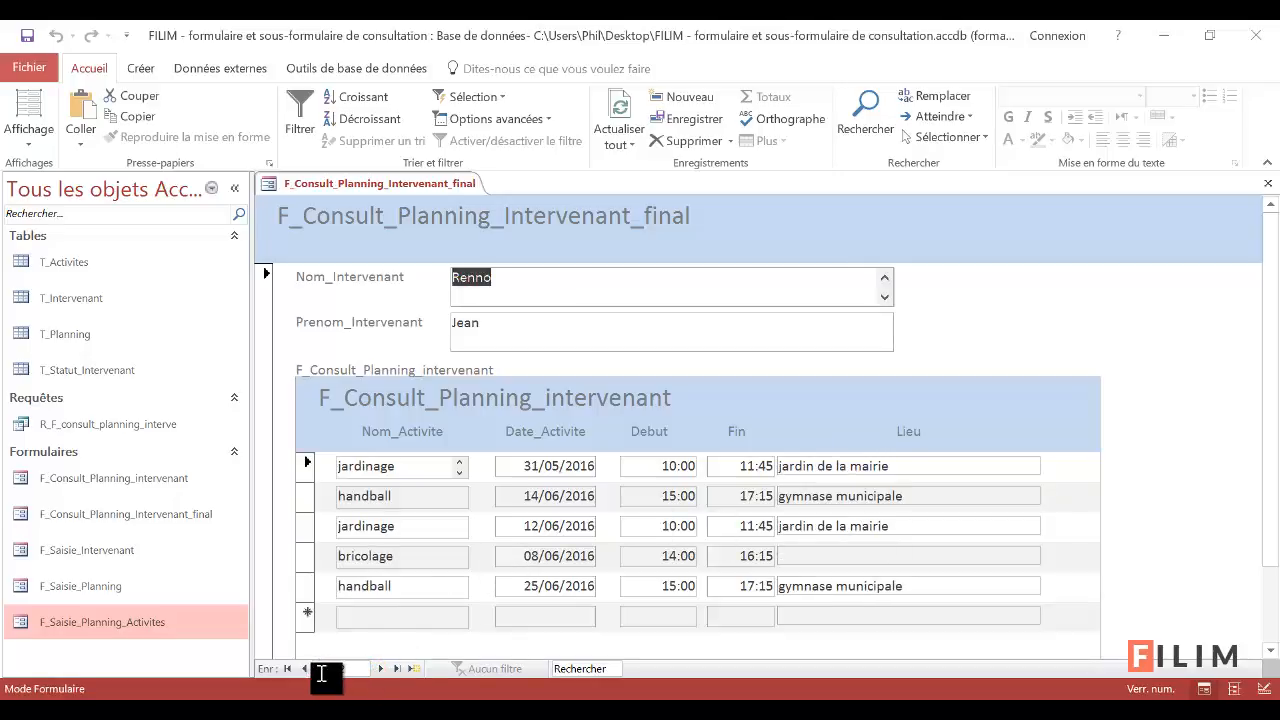
click(330, 669)
text(1)
key(Return)
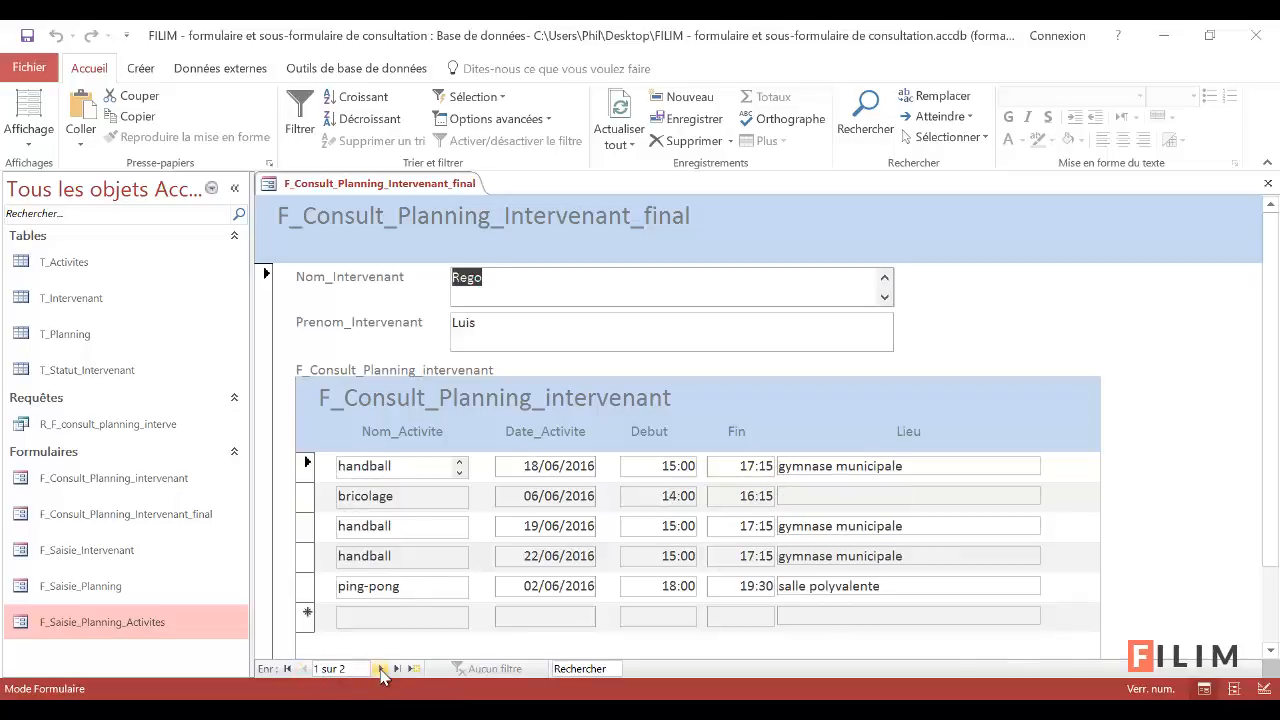
click(380, 669)
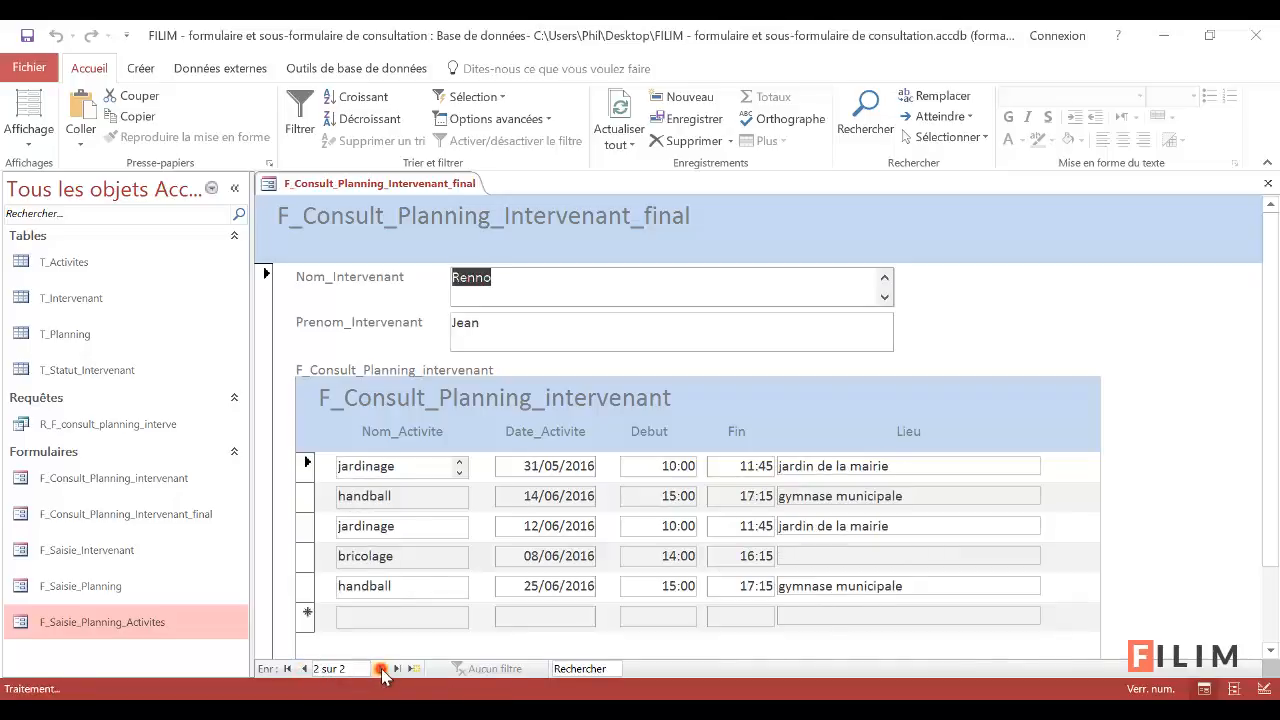
click(306, 669)
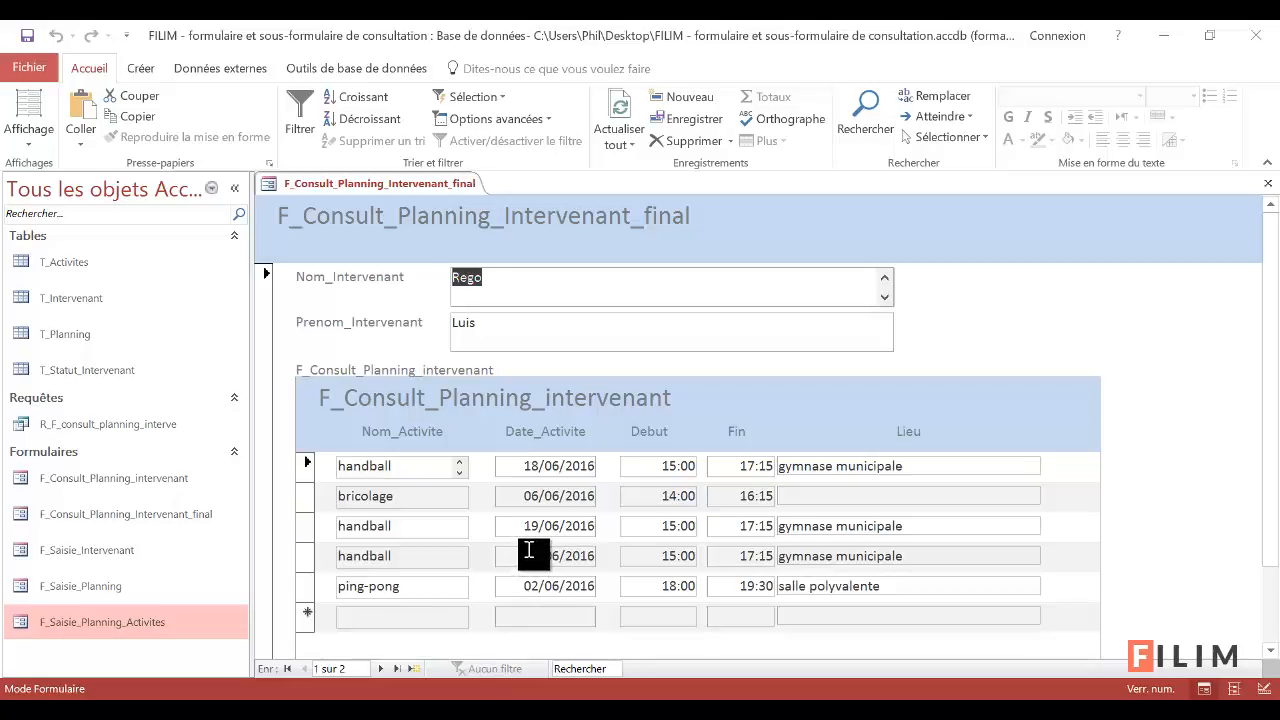
click(1267, 185)
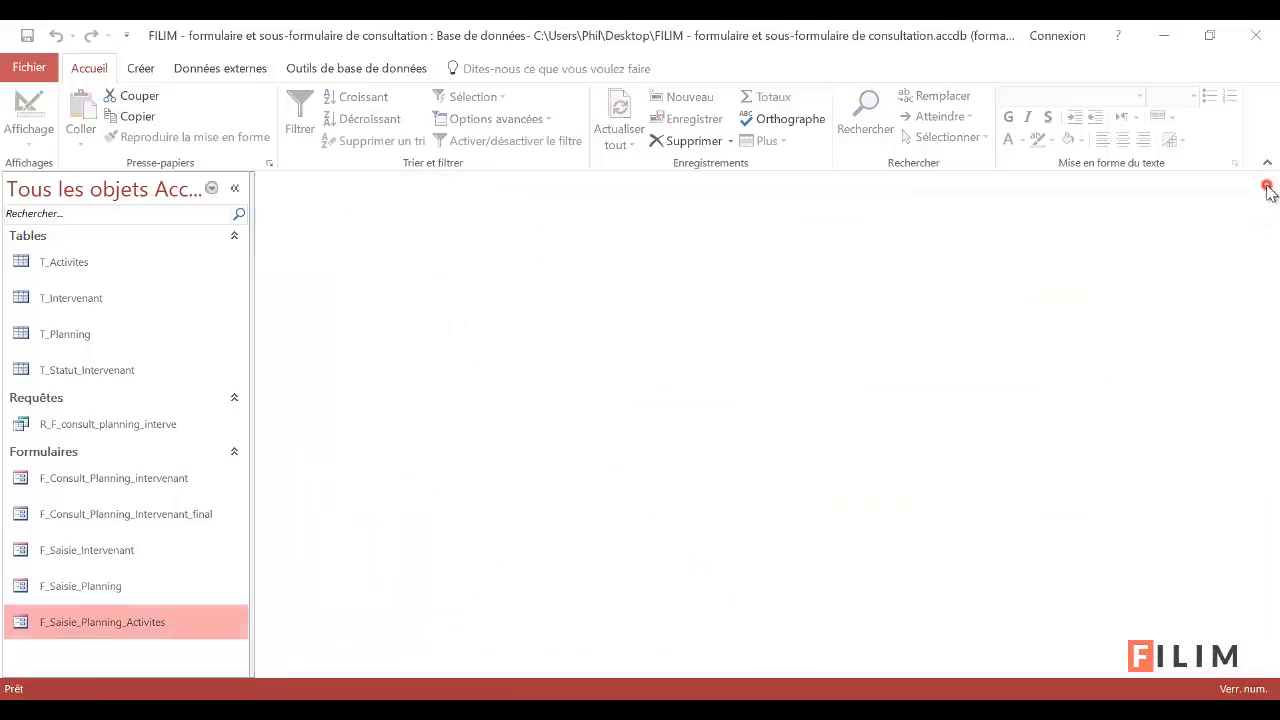
In the design of query R_F_consult_planning_interve, sort Date_Activite as Croissant, then save and close the query
click(110, 426)
double_click(110, 426)
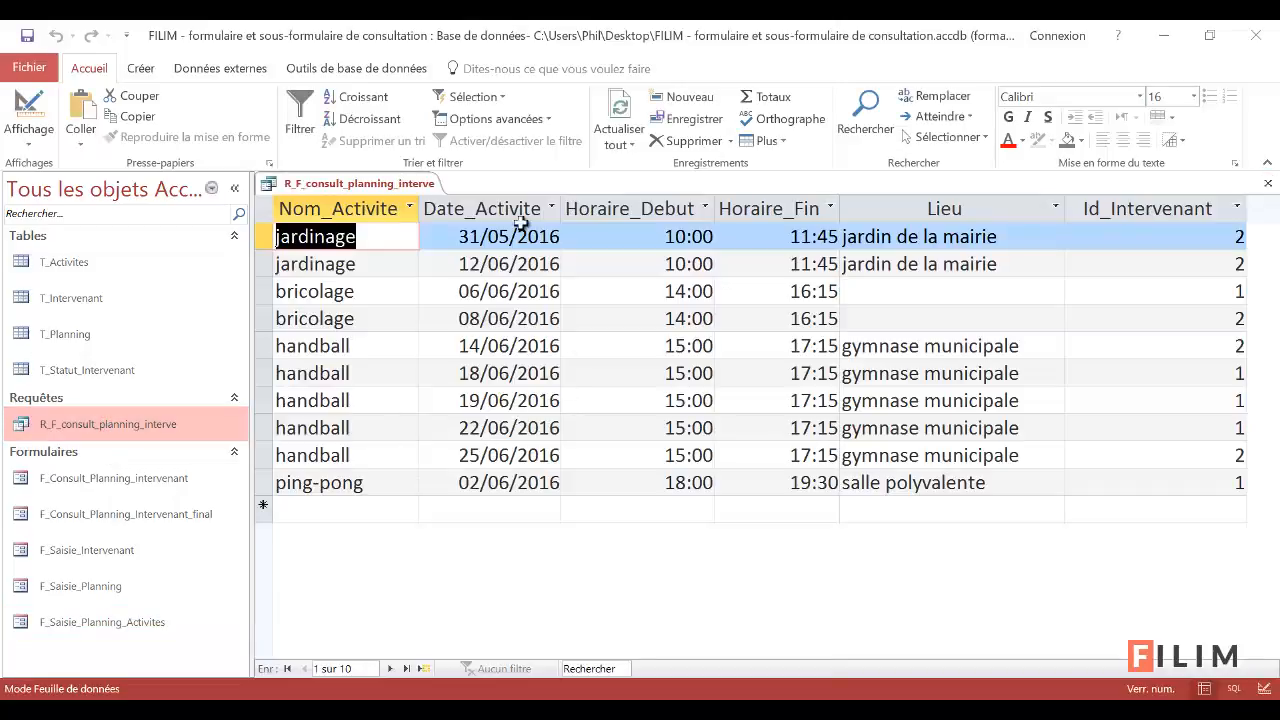
click(28, 138)
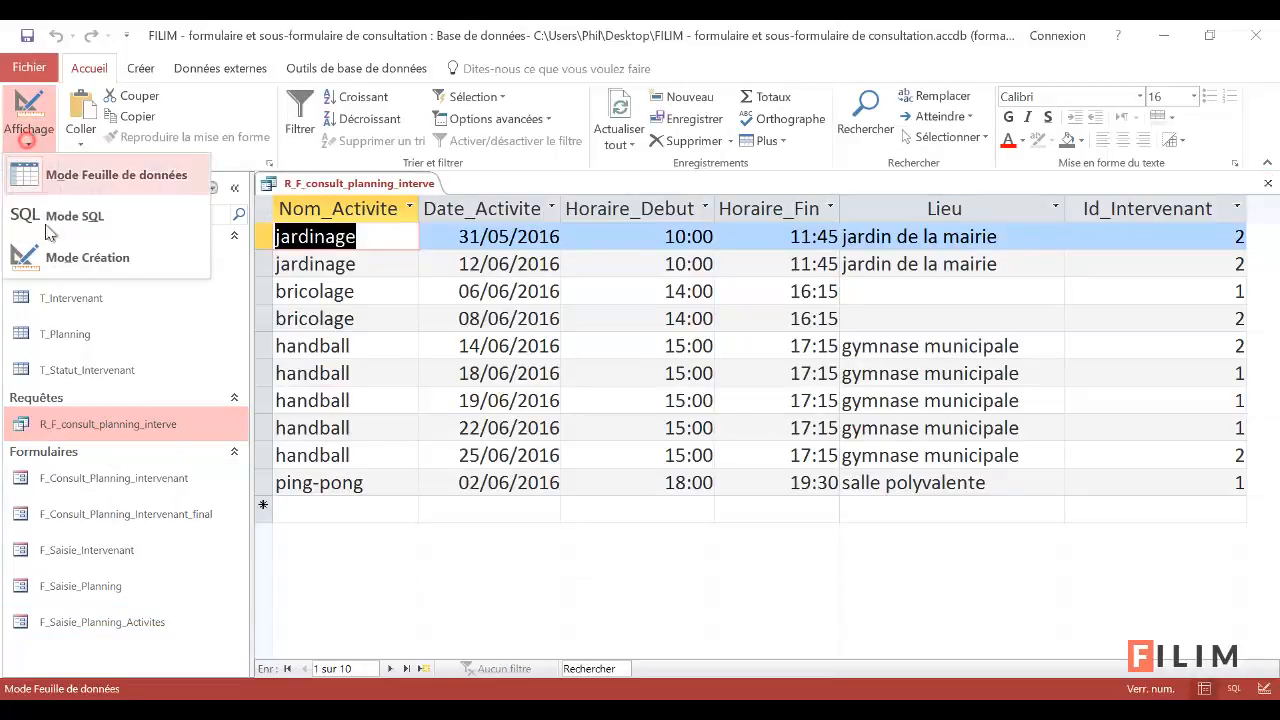
click(38, 256)
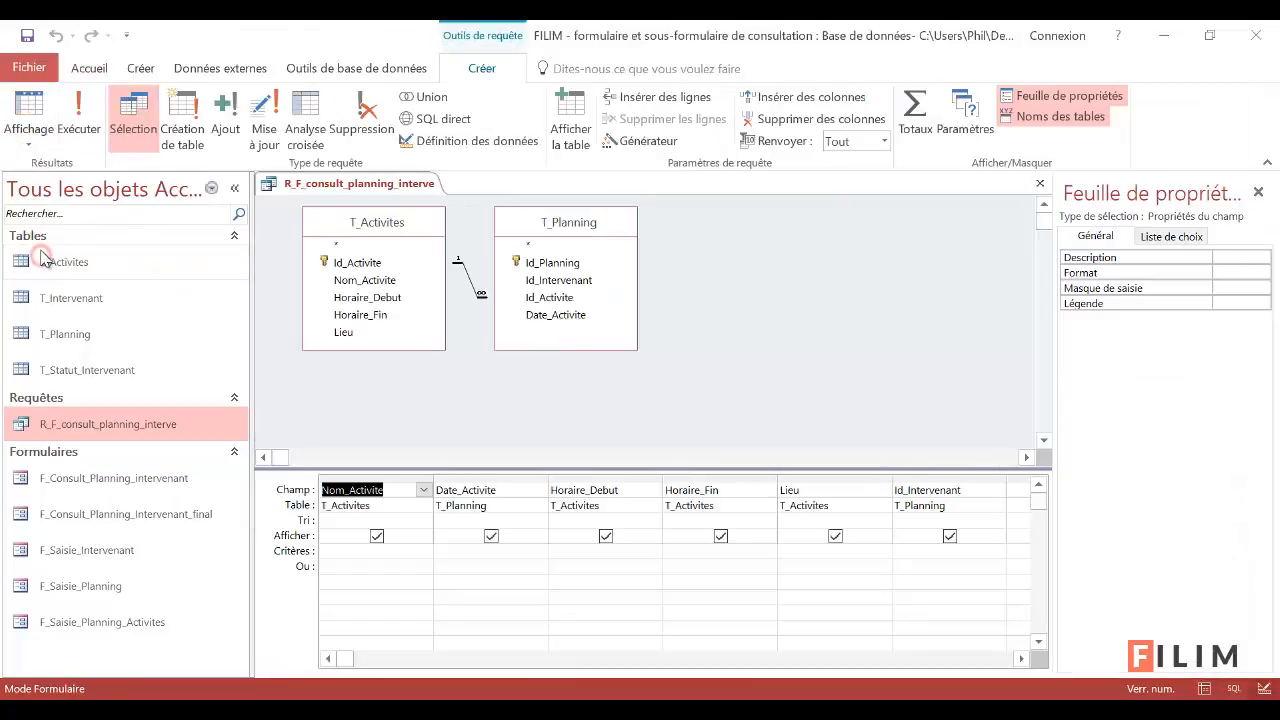
double_click(453, 520)
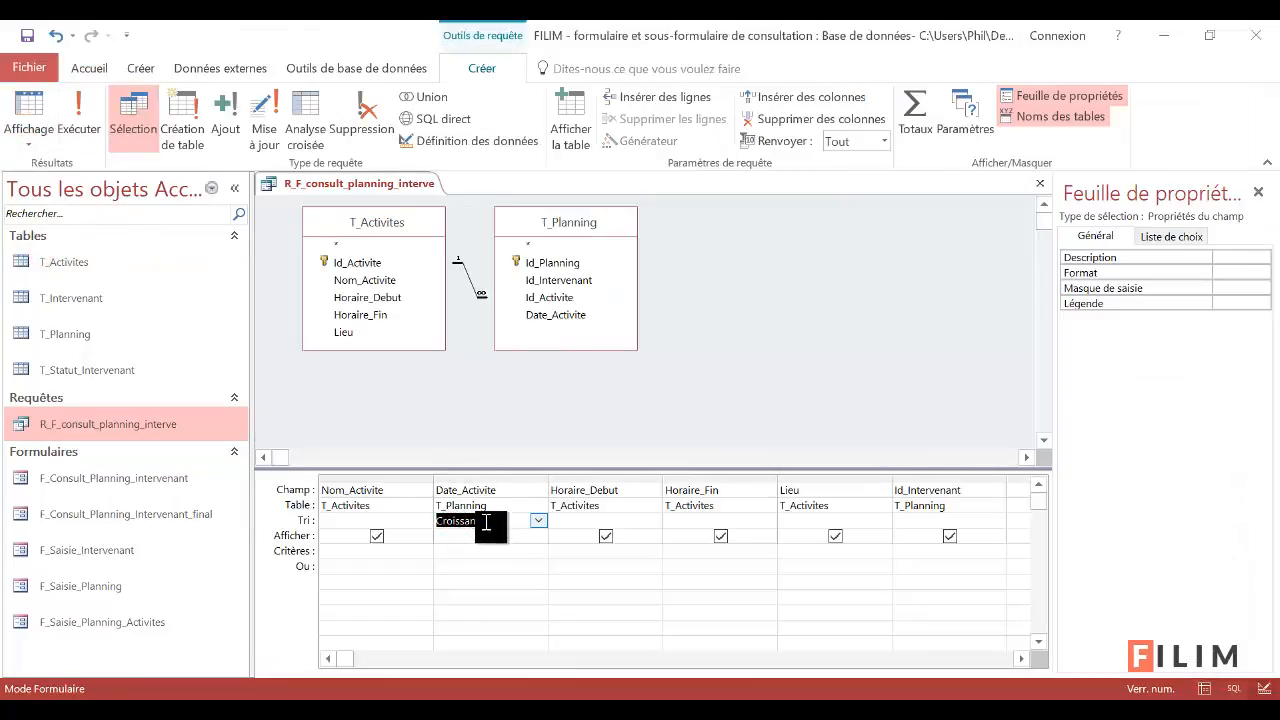
click(1040, 183)
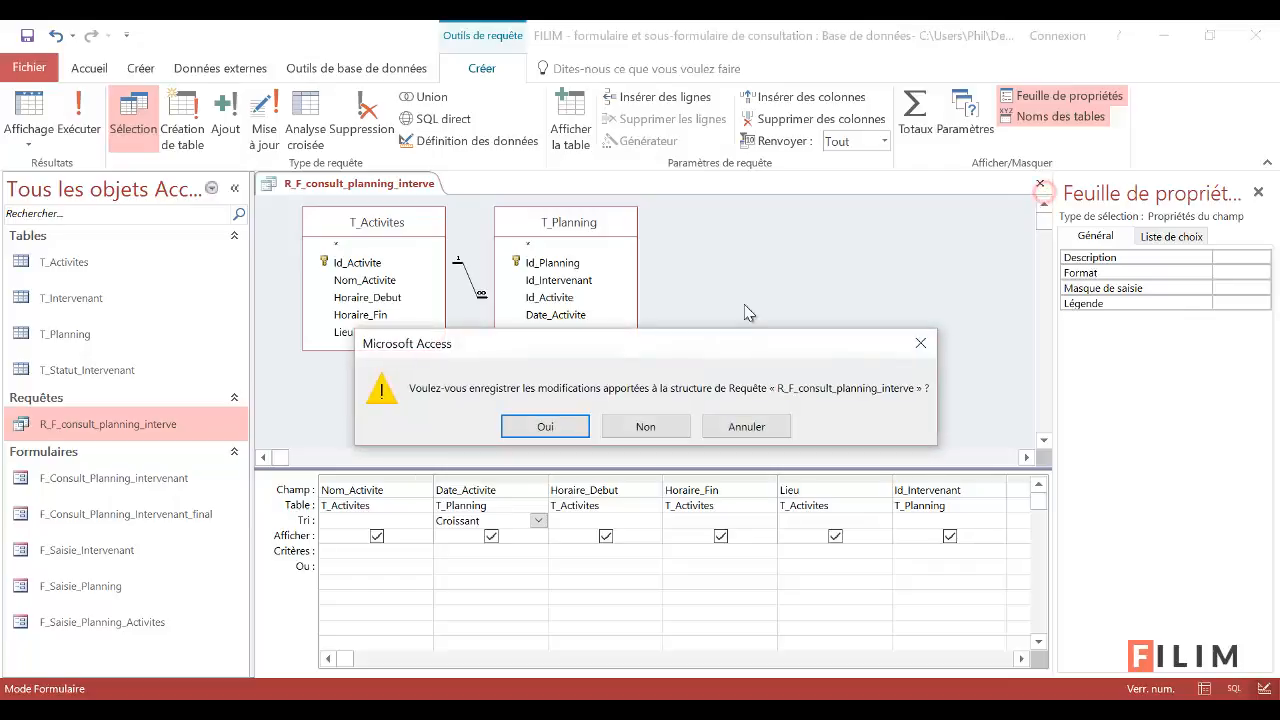
click(529, 427)
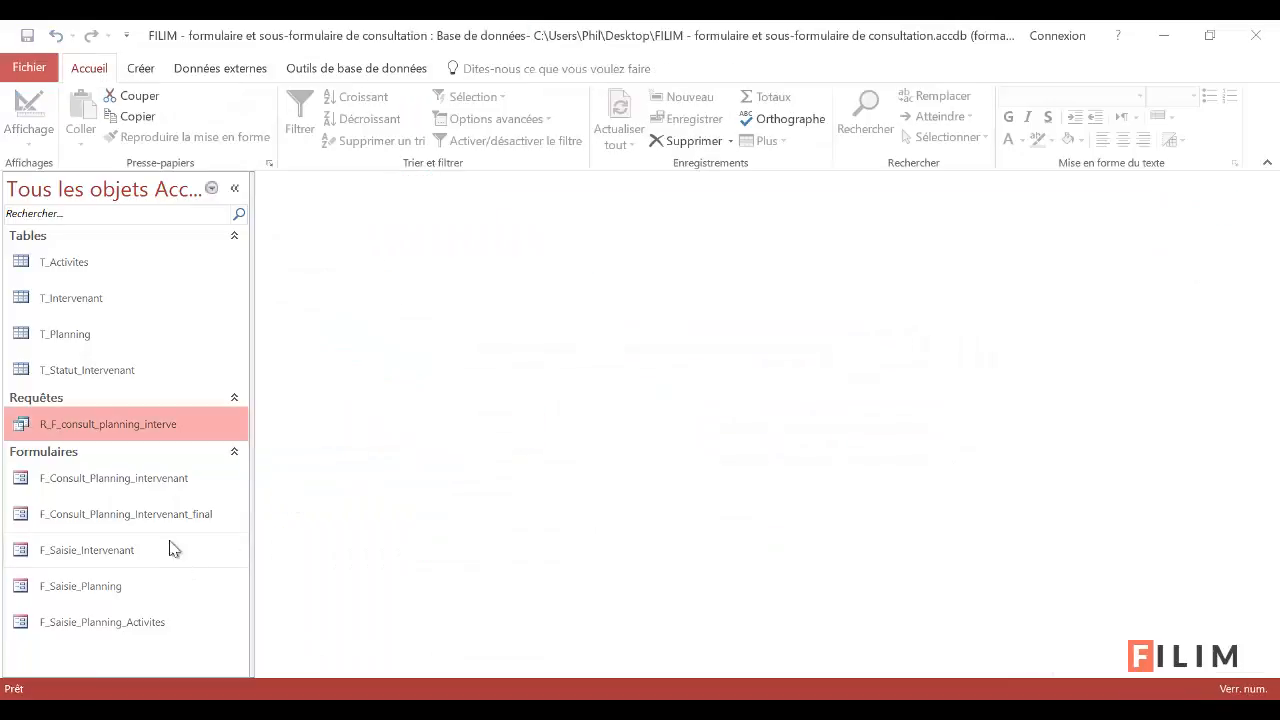
Reopen F_Consult_Planning_Intervenant_final and examine the name fields and planning order across the intervenant records
double_click(165, 515)
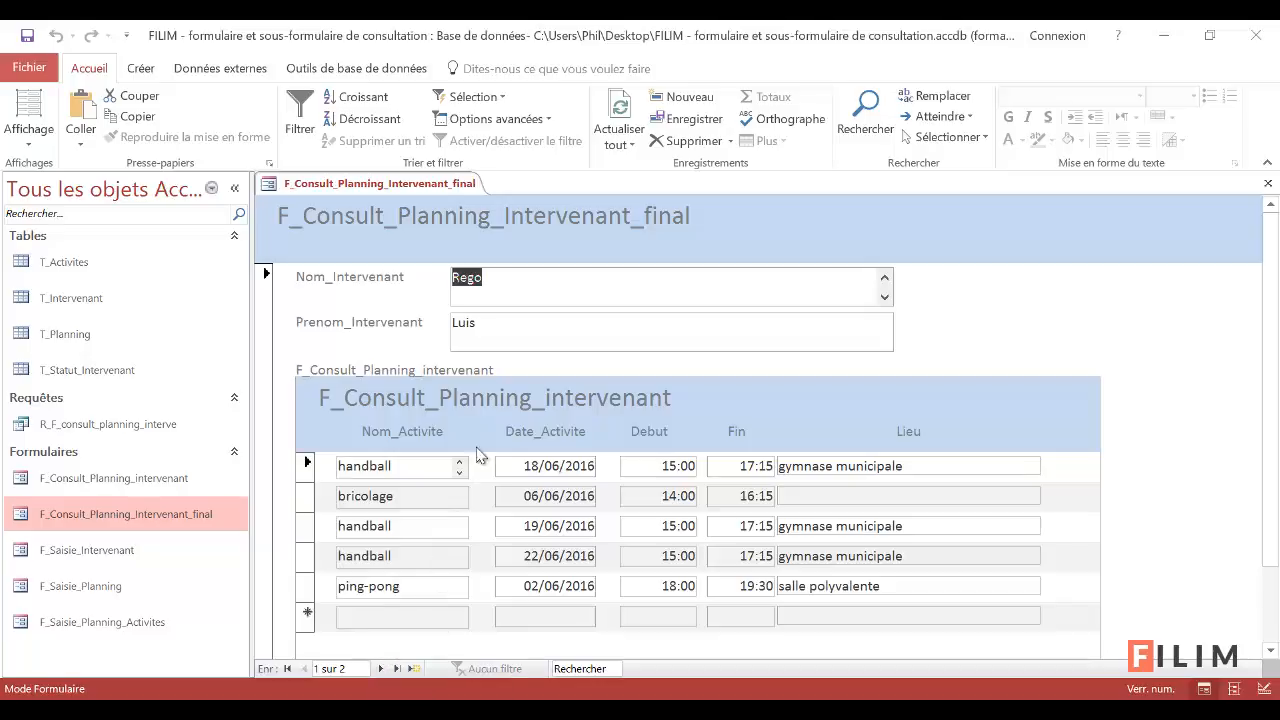
click(529, 277)
click(504, 327)
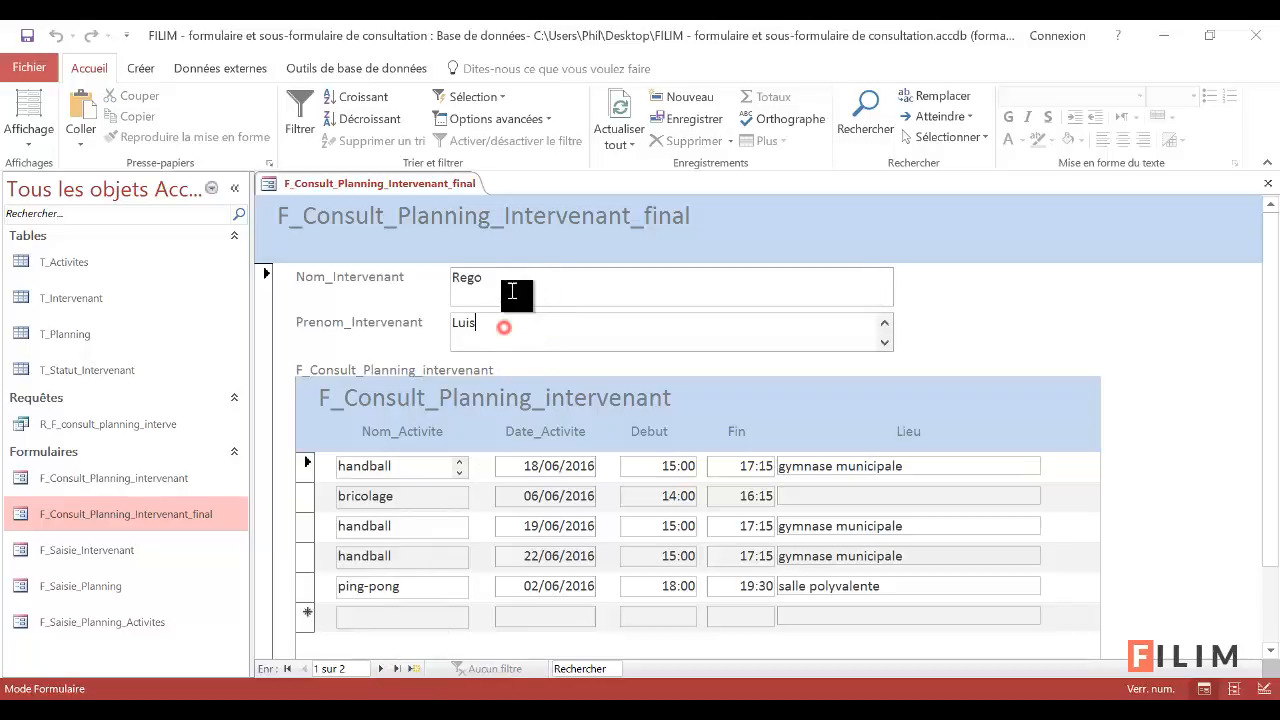
click(509, 286)
click(509, 331)
click(509, 284)
click(500, 318)
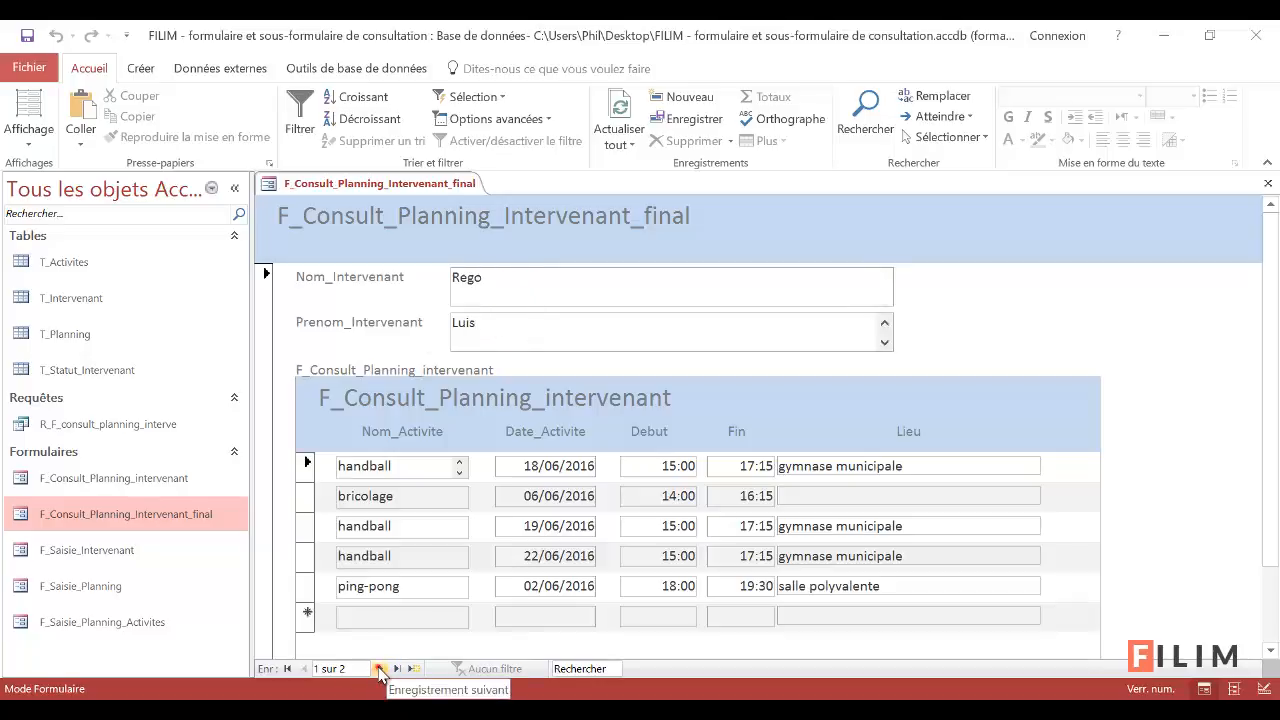
click(380, 669)
click(304, 669)
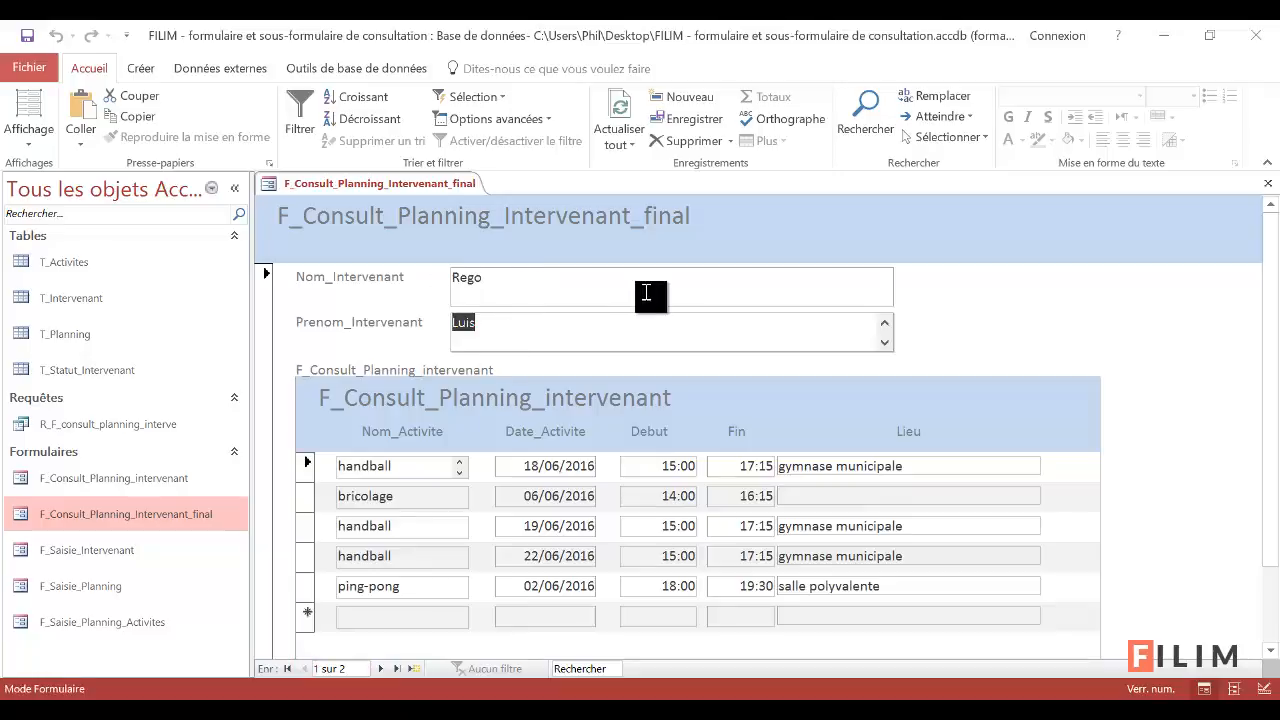
In the main form's Design view, delete the Prenom_Intervenant text box together with its label
click(28, 132)
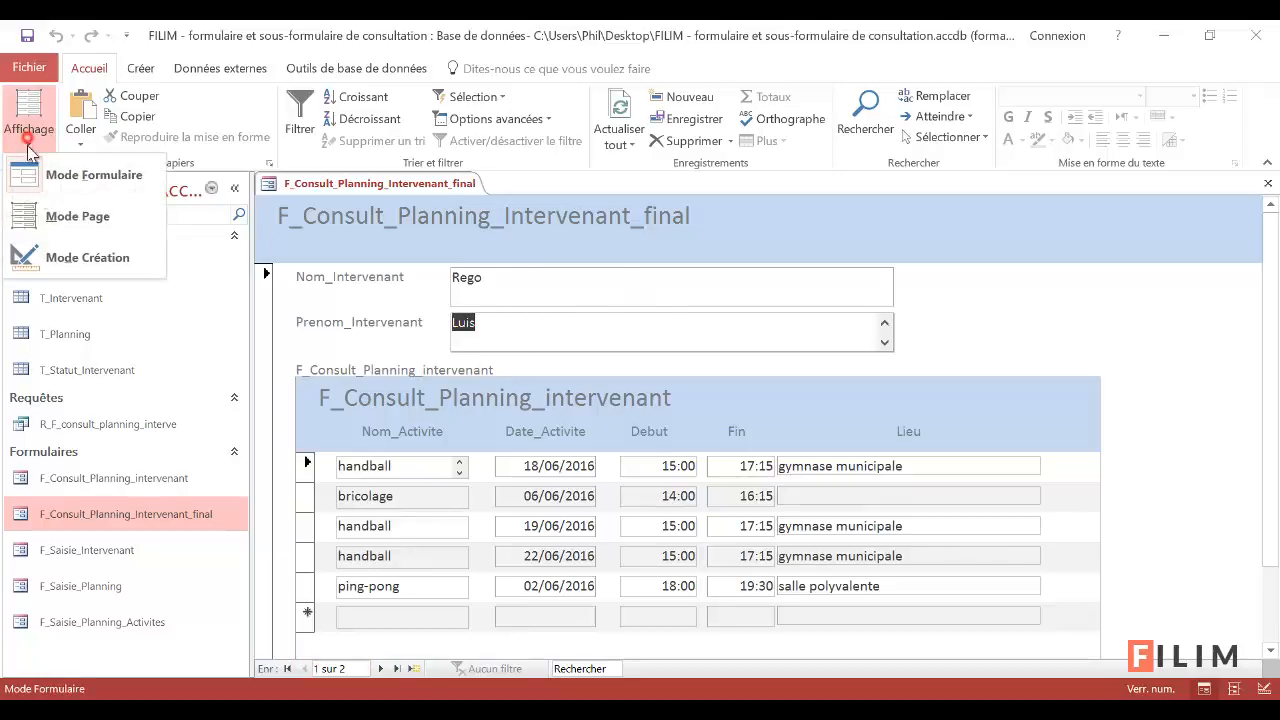
click(58, 259)
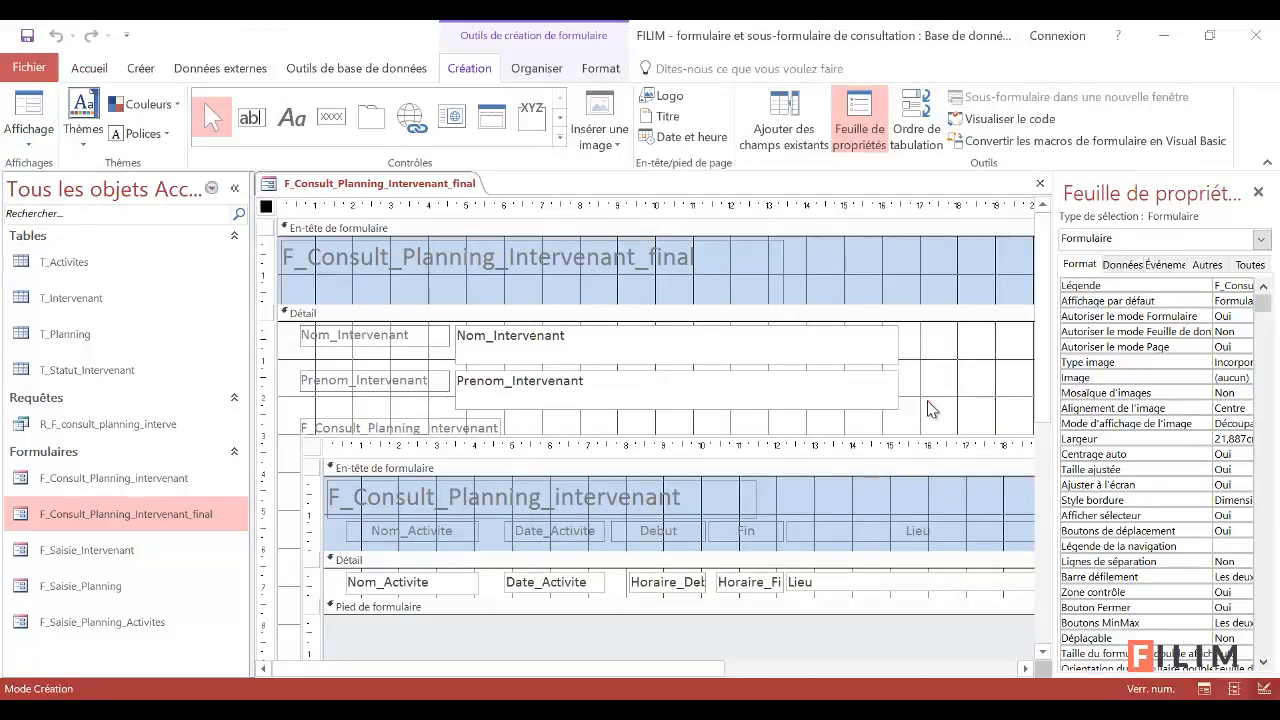
click(928, 408)
click(619, 407)
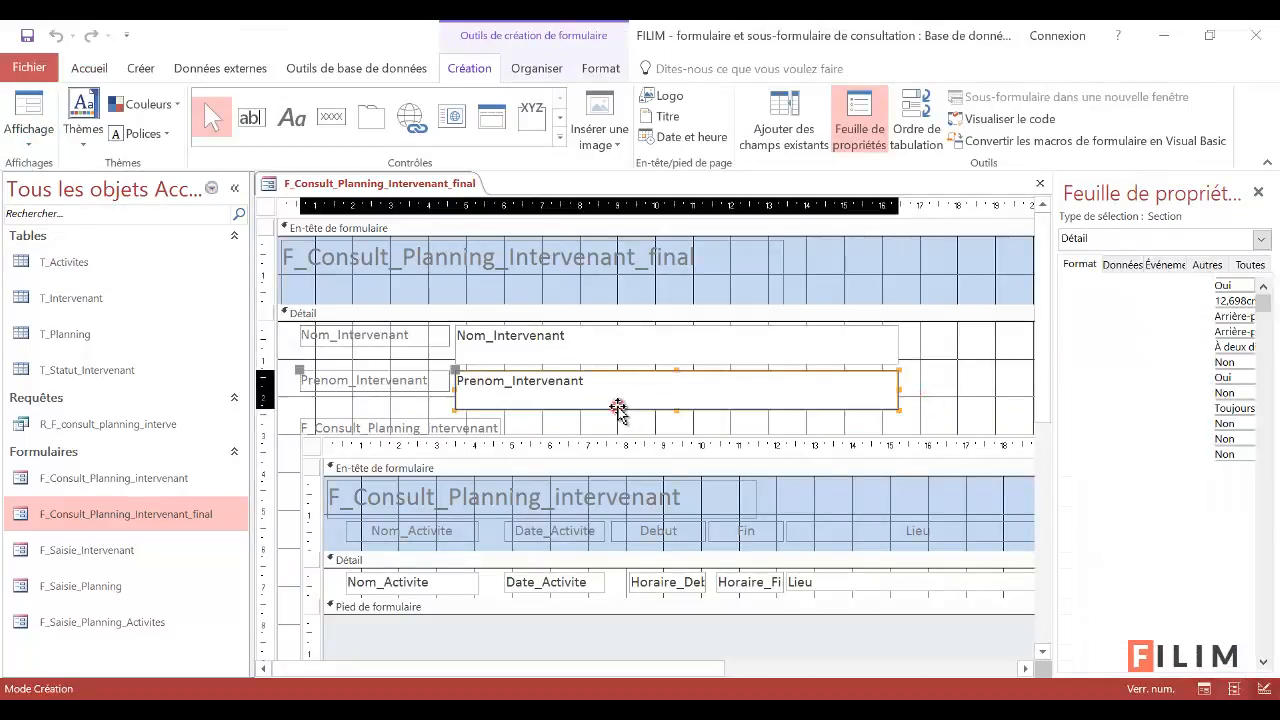
key(Delete)
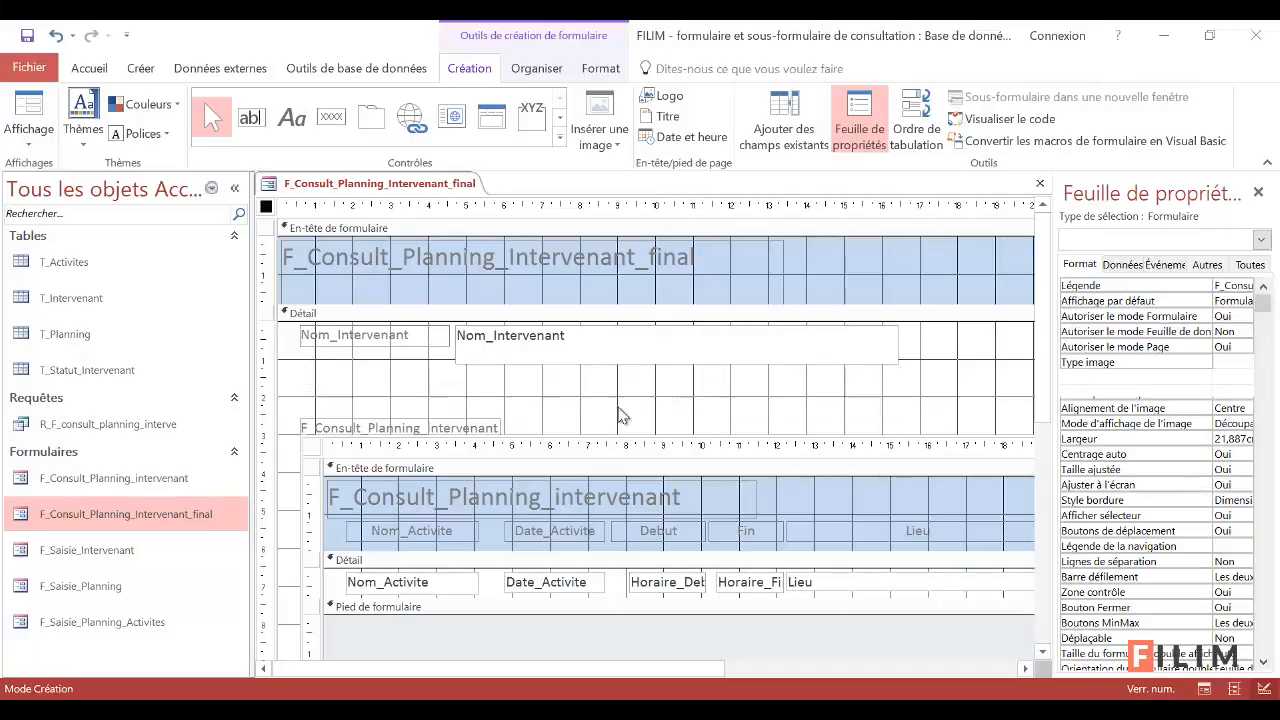
Replace the Nom_Intervenant text box with a combo box in the Détail section that finds a form record from the selected value
click(566, 368)
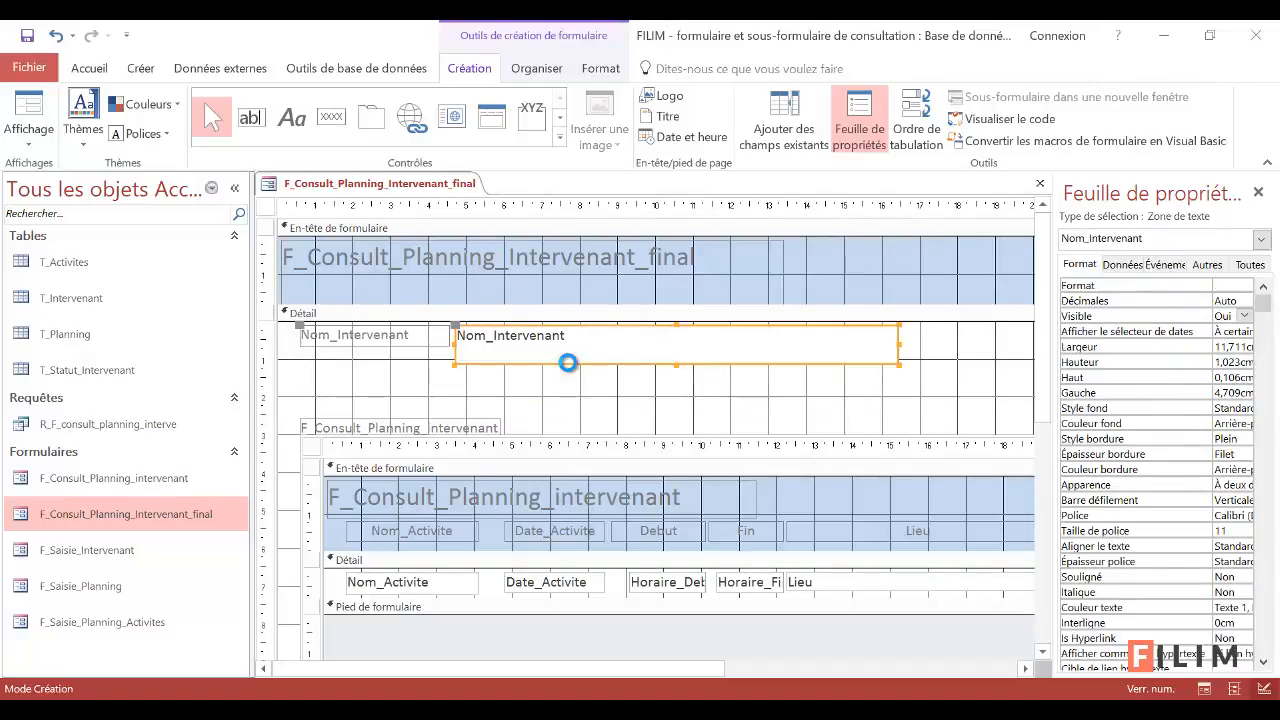
key(Delete)
click(559, 138)
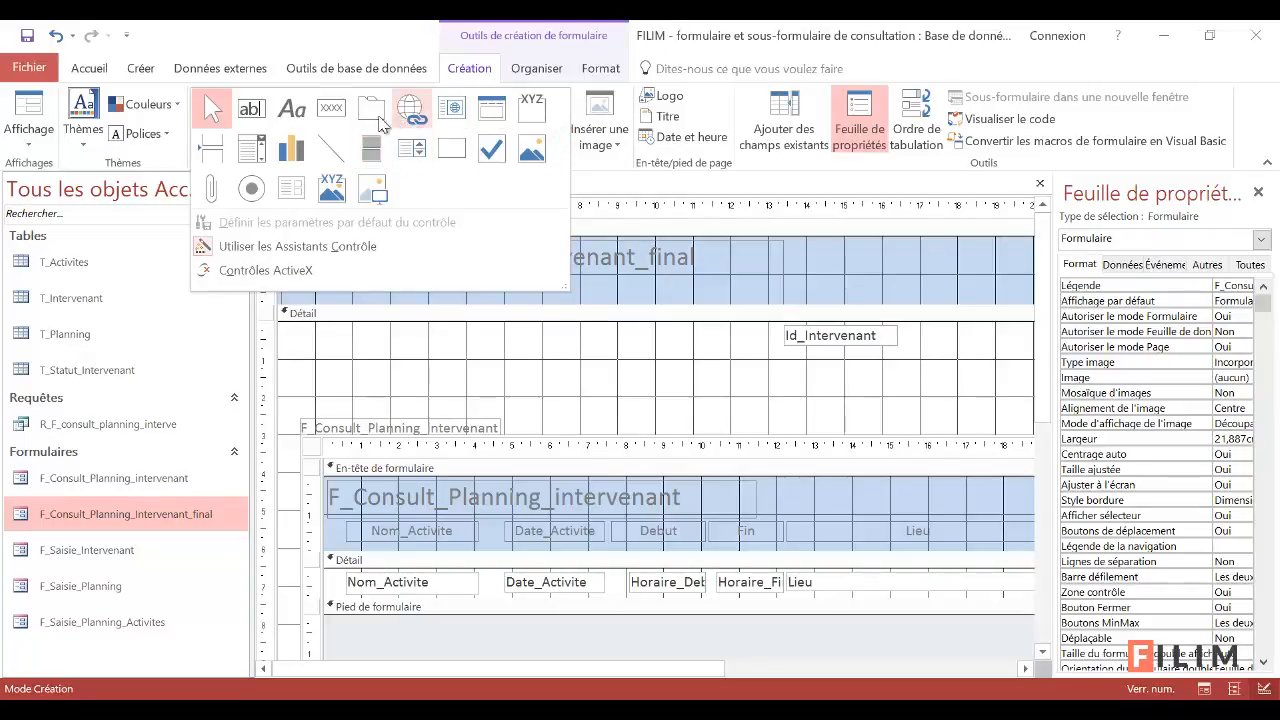
click(256, 150)
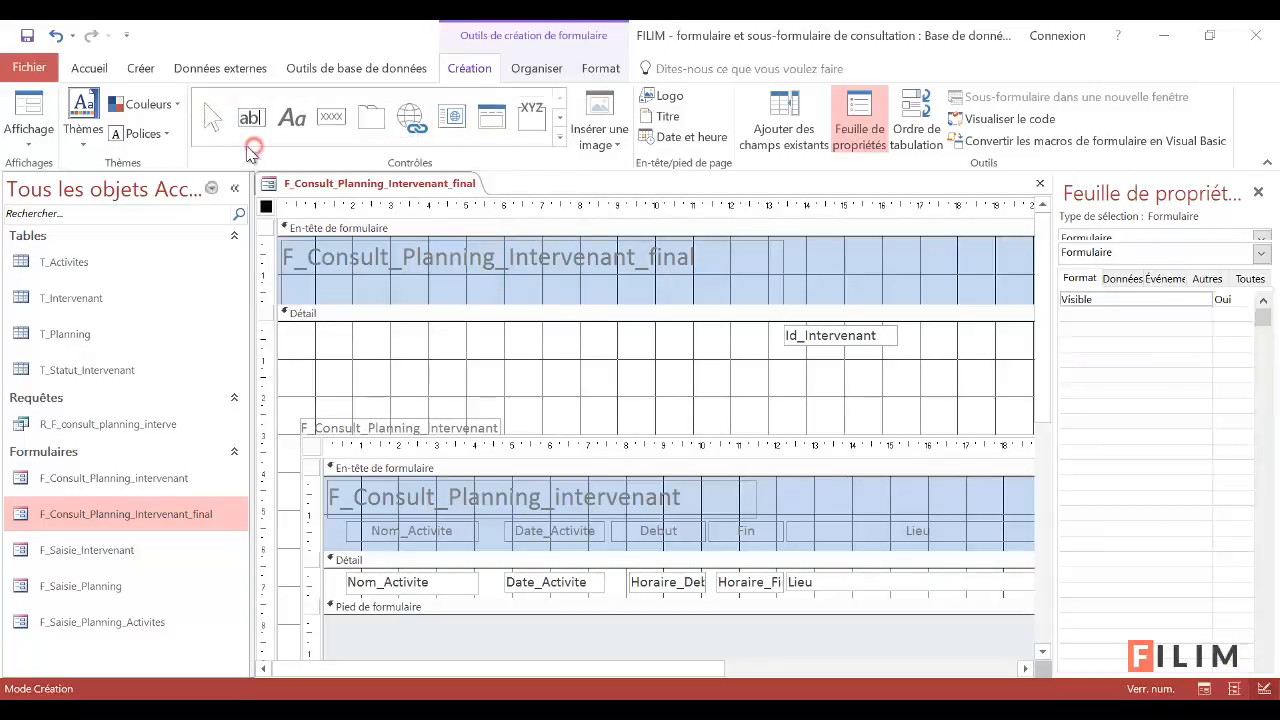
click(499, 346)
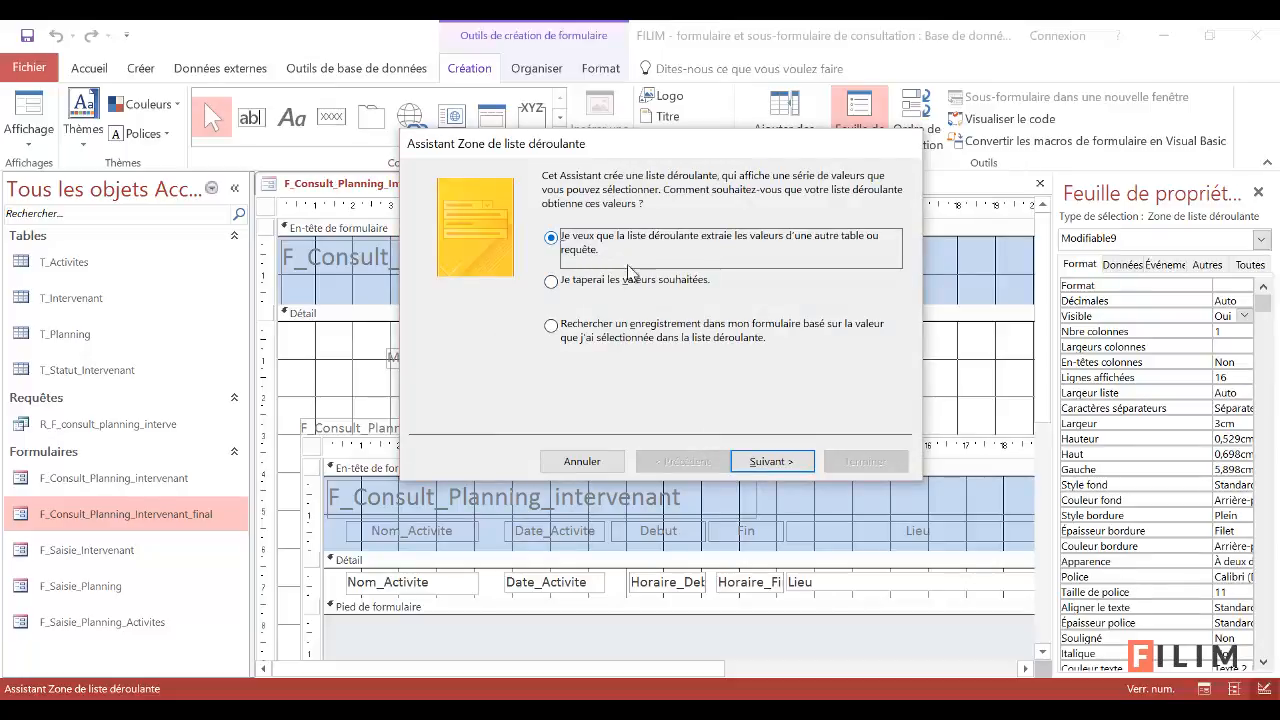
click(627, 337)
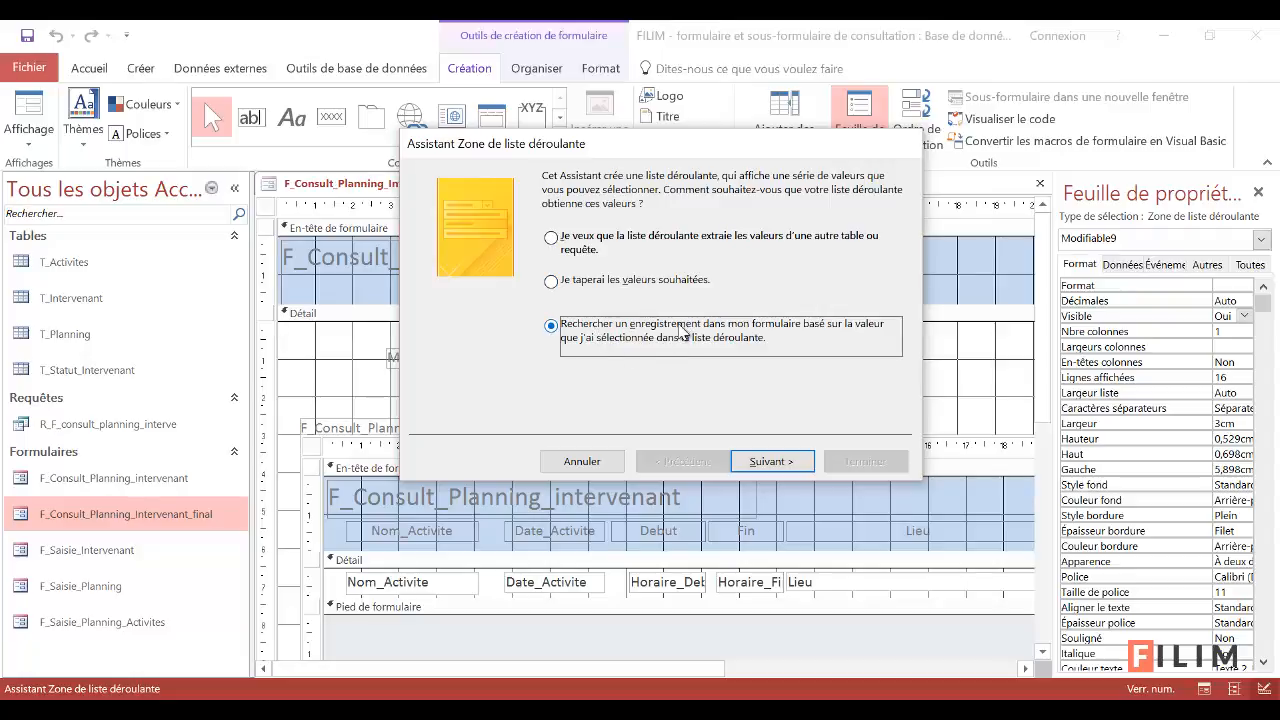
click(596, 246)
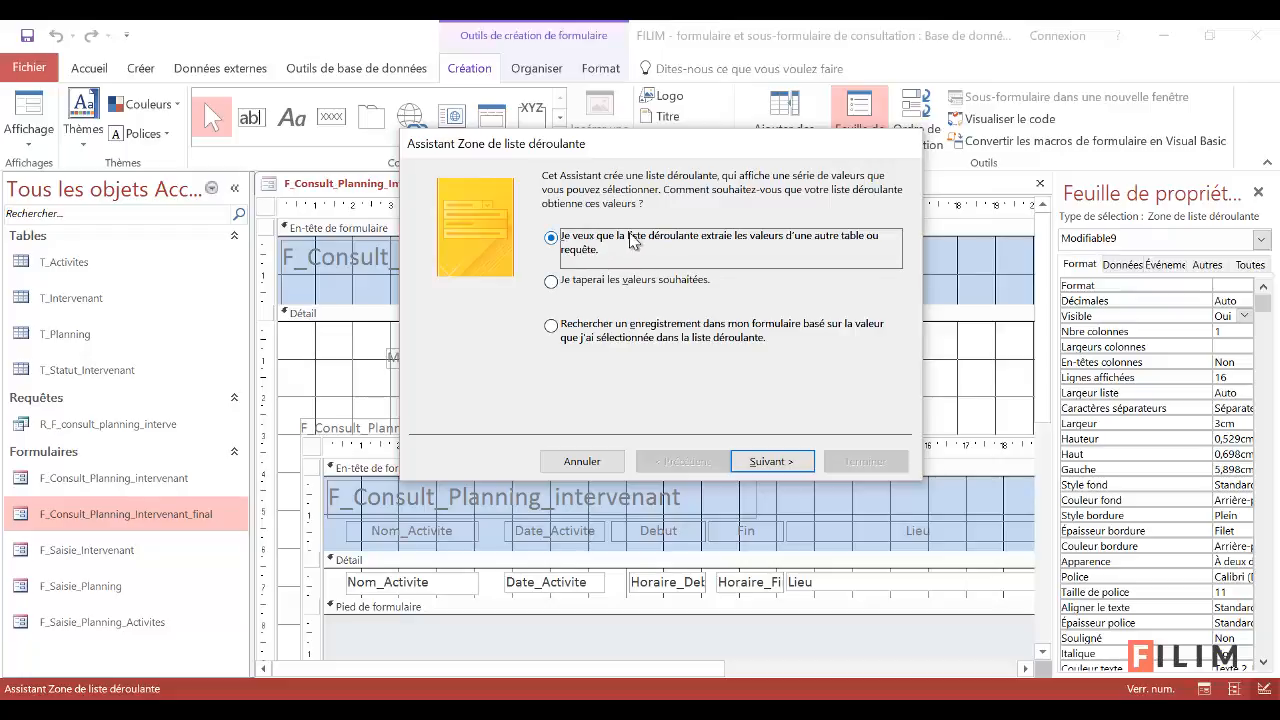
click(627, 336)
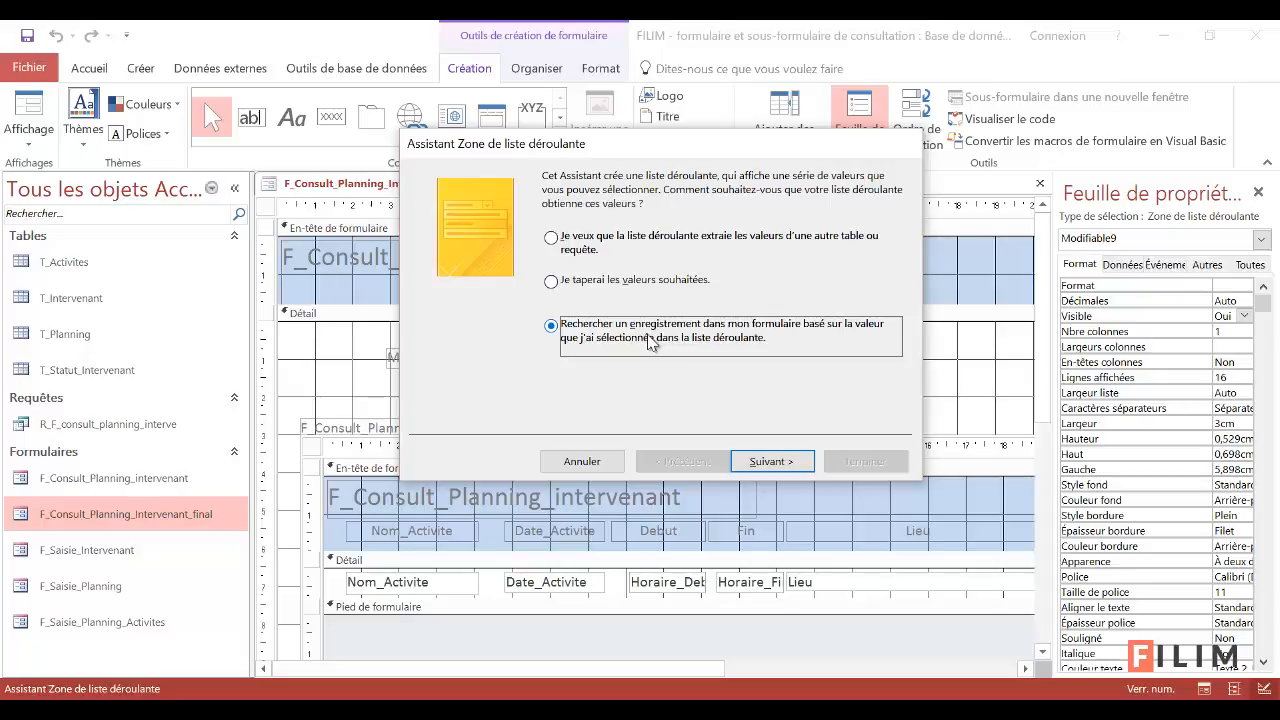
click(776, 461)
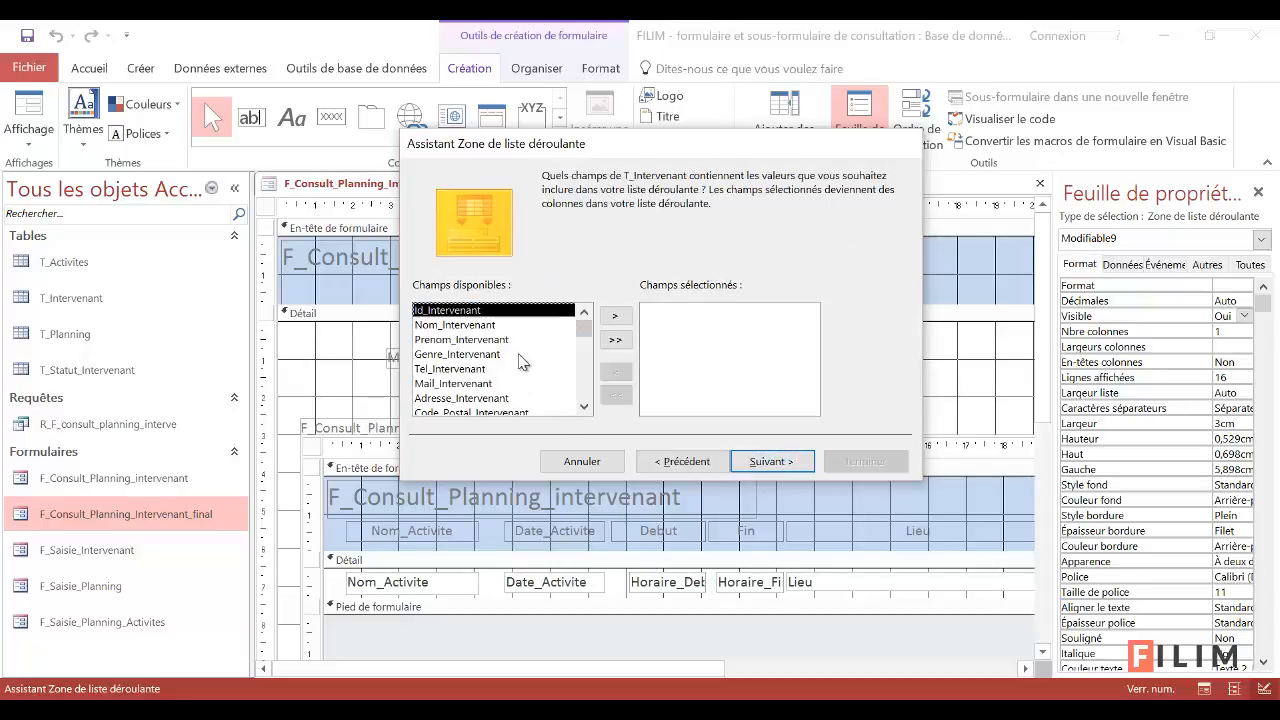
Include Nom_Intervenant and Prenom_Intervenant as the combo box columns, keeping the key column hidden
click(528, 325)
click(615, 318)
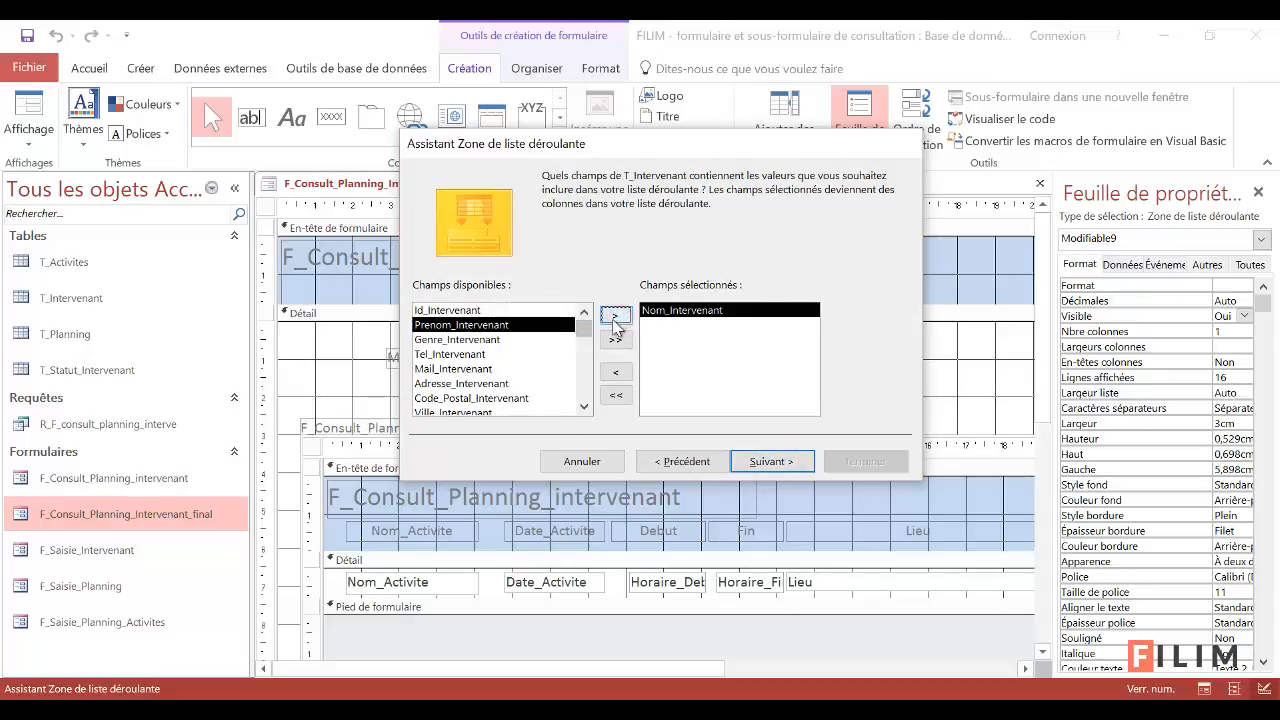
click(615, 318)
click(771, 461)
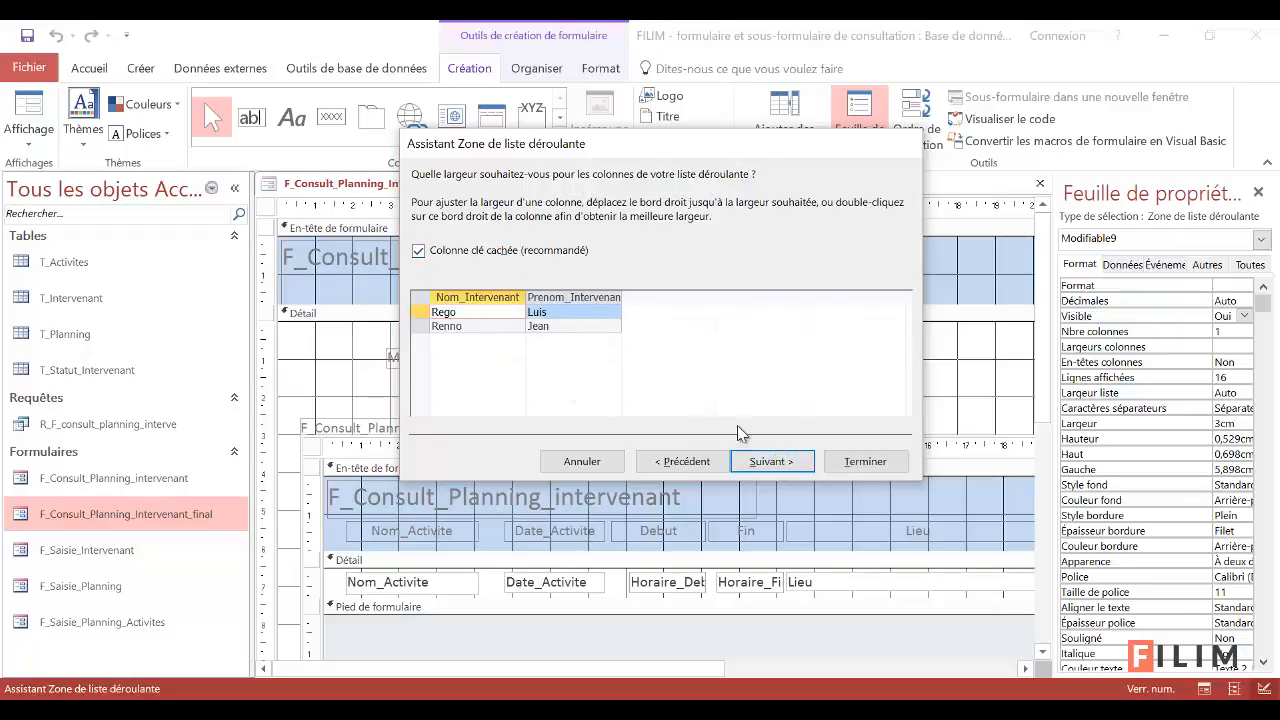
click(757, 462)
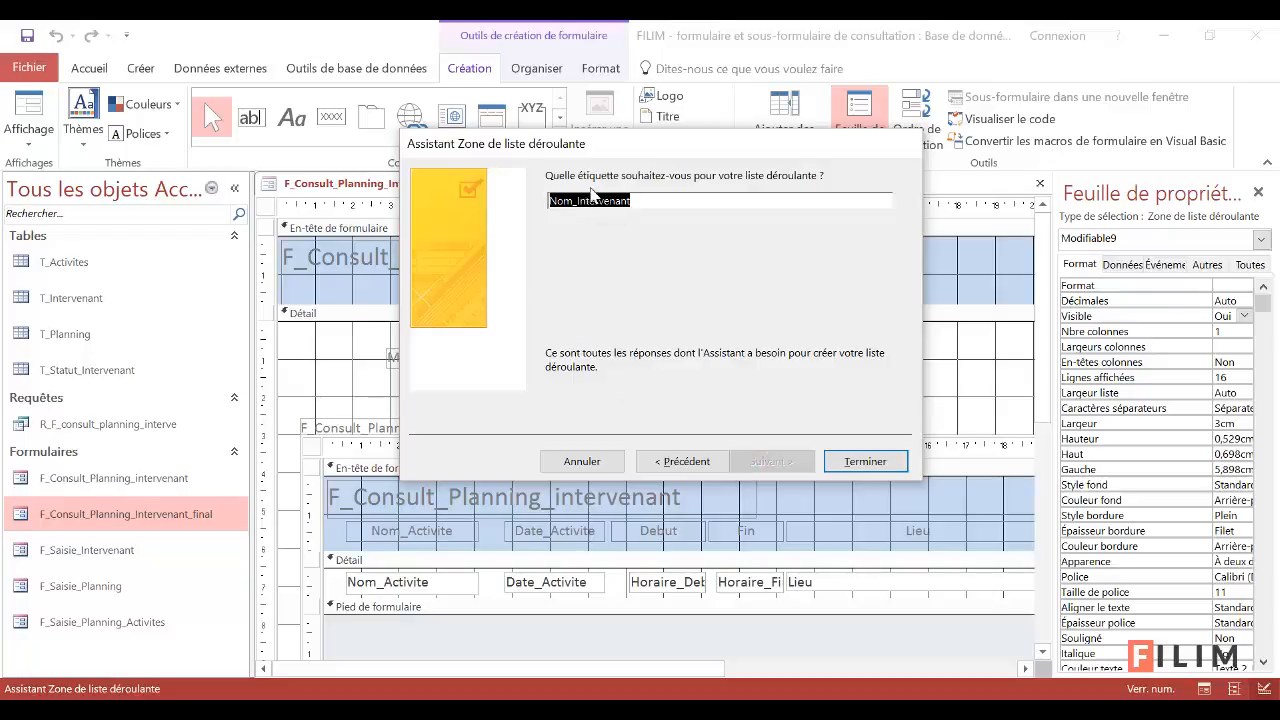
Label the combo box Intervenant and complete the wizard
click(660, 207)
drag(577, 205, 500, 213)
key(BackSpace)
click(840, 461)
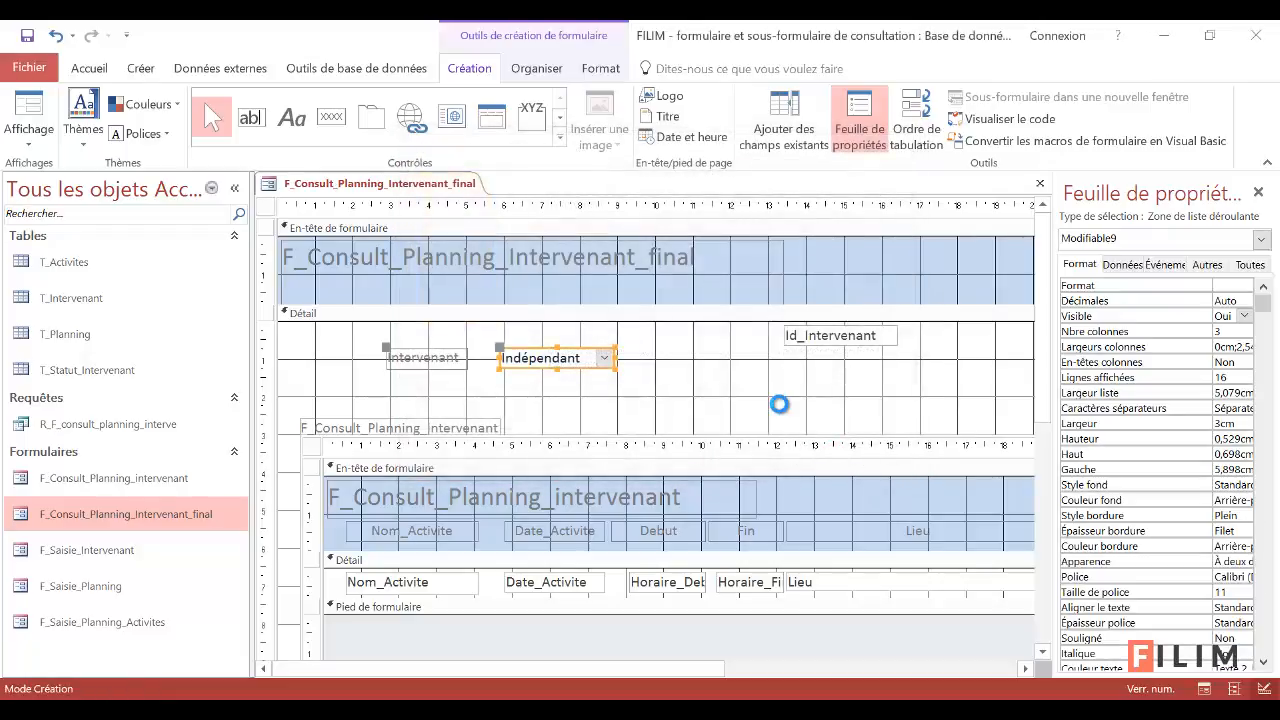
Preview the form in Form view to check the combo box placement, and return to Design view
click(28, 108)
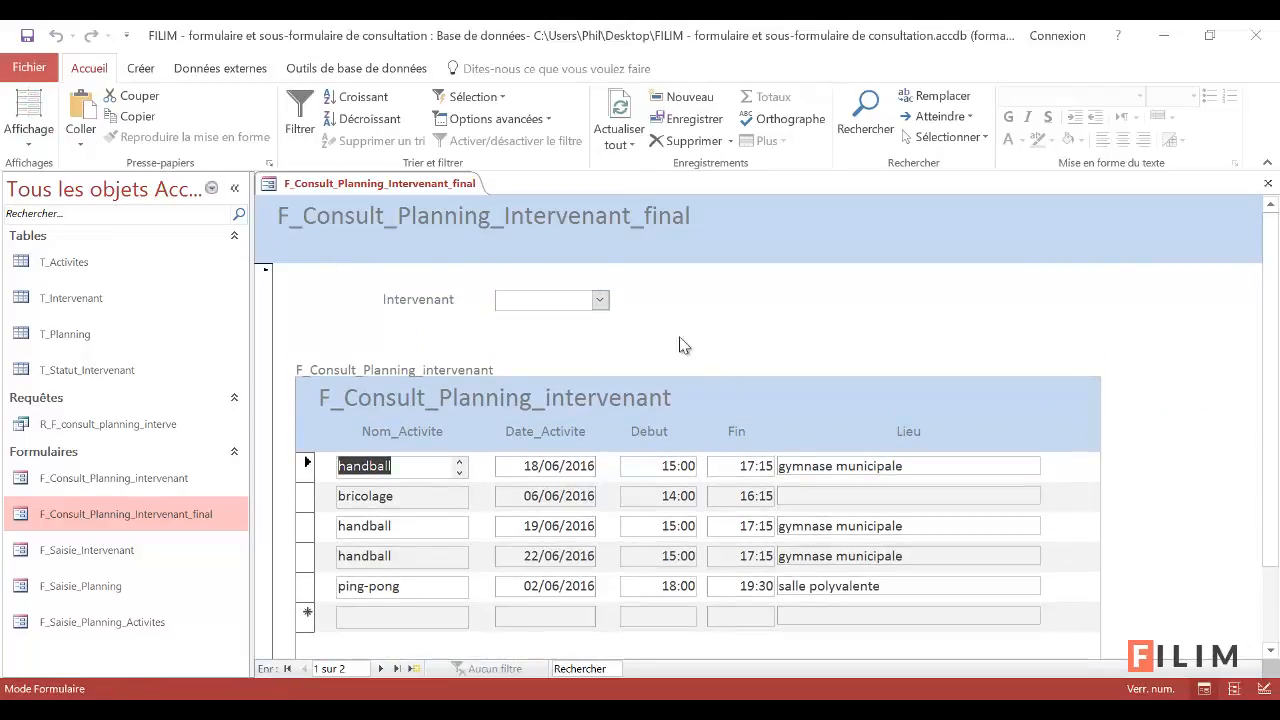
click(28, 118)
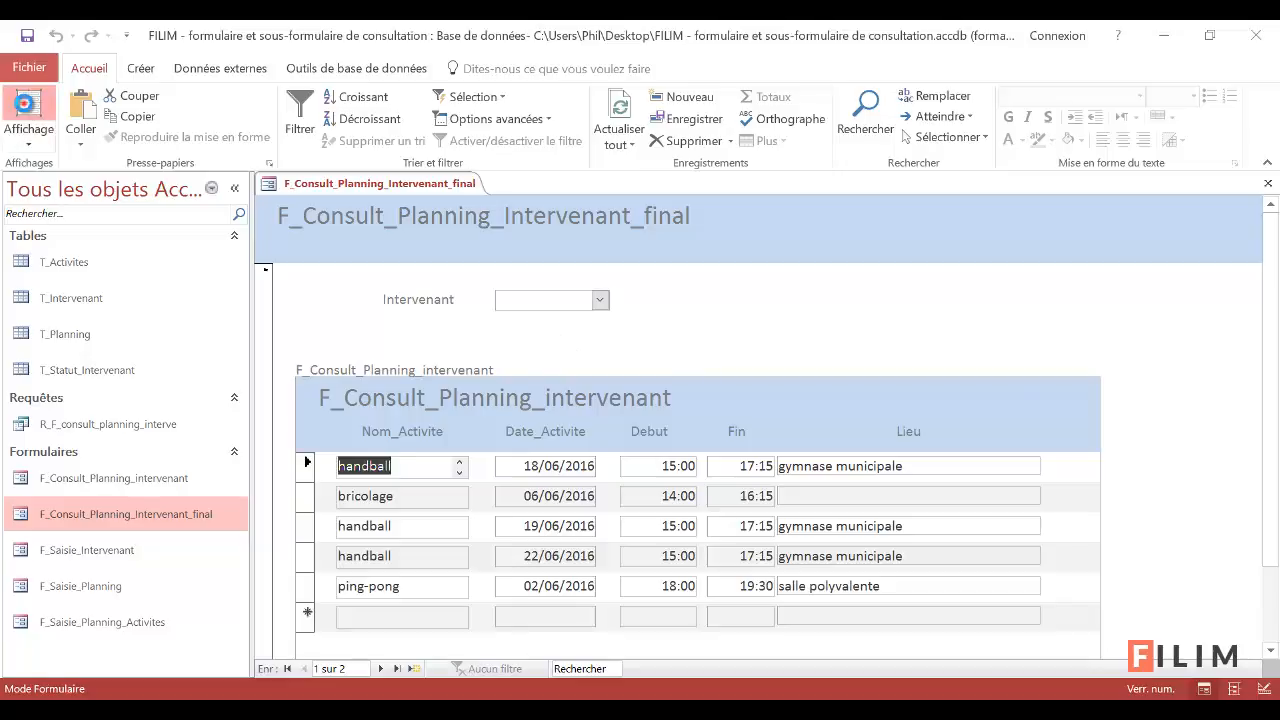
click(28, 138)
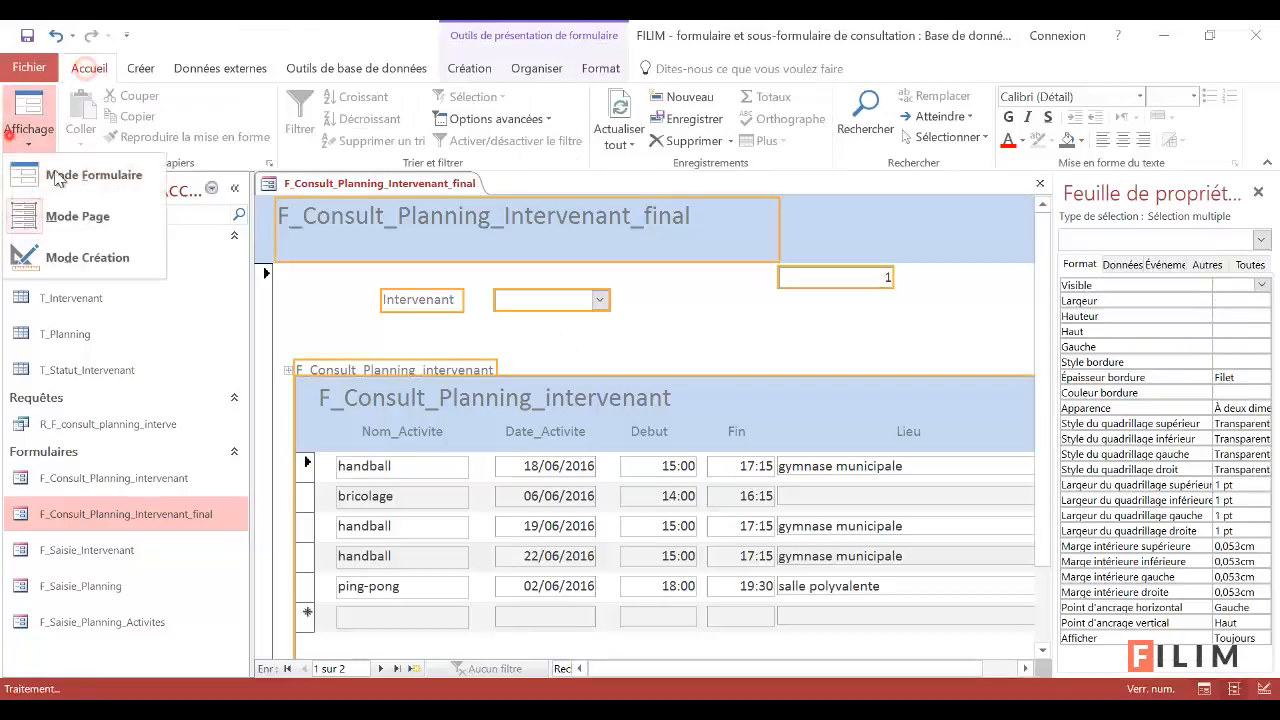
click(46, 247)
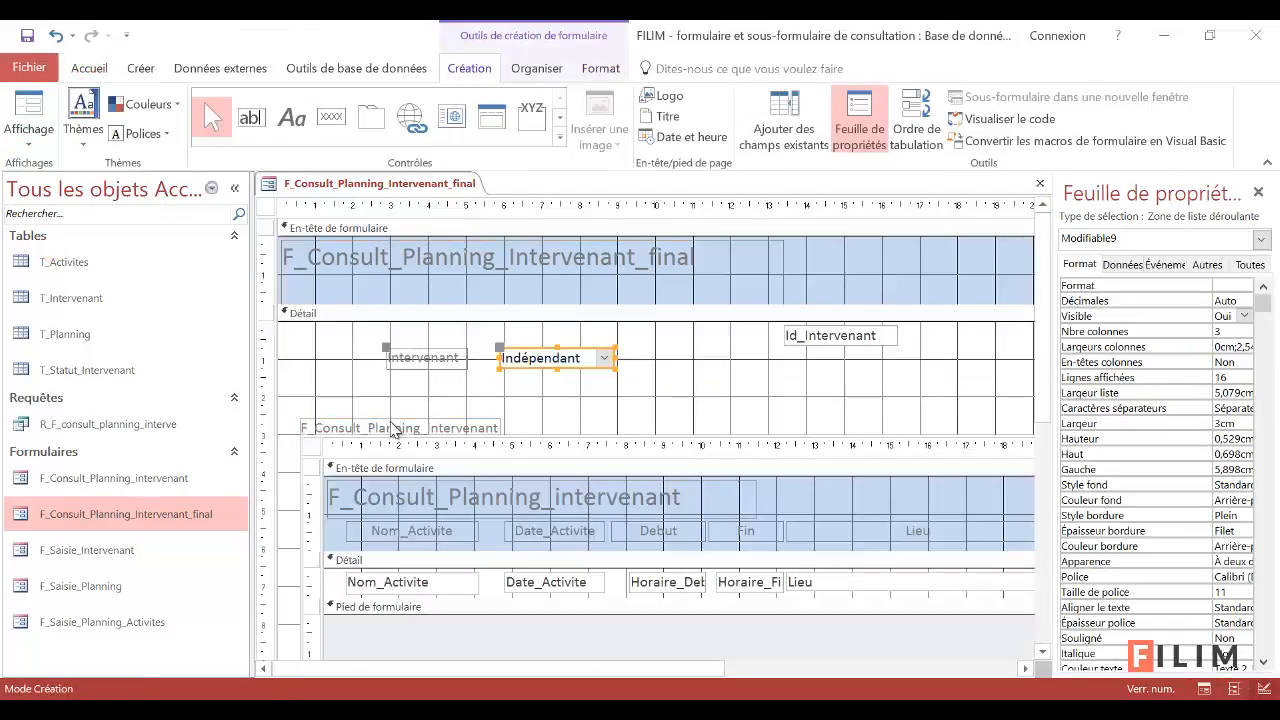
Move the planning subform up and place the Intervenant combo box with its label just above it, near the Détail section's left edge
click(396, 428)
drag(370, 420, 356, 338)
click(428, 360)
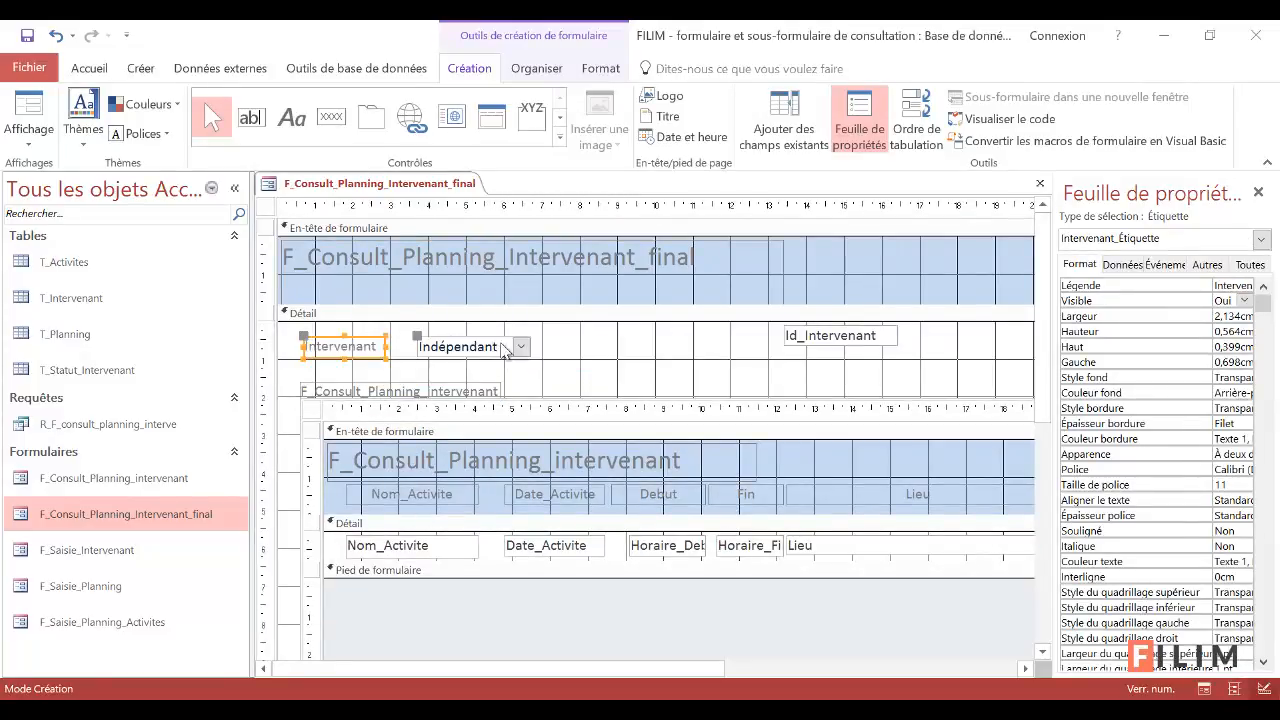
click(640, 345)
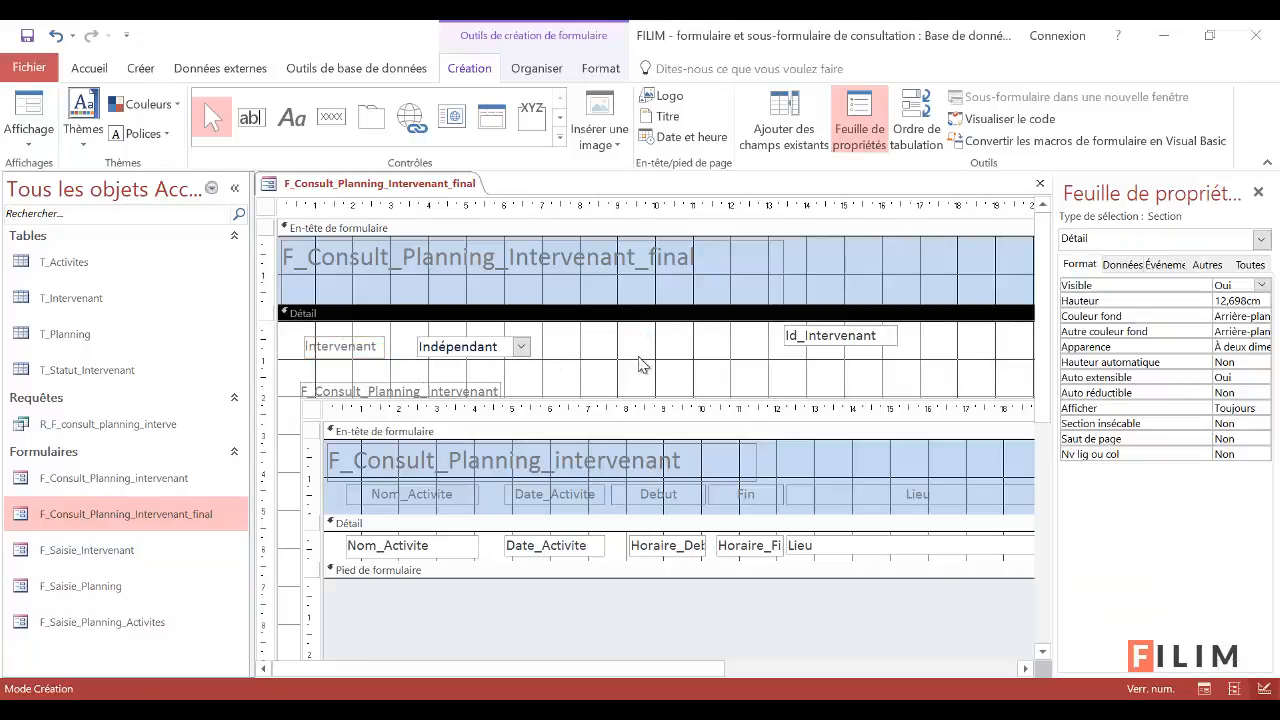
In Form view, choose each intervenant in turn from the combo box and check the planning displayed
click(30, 112)
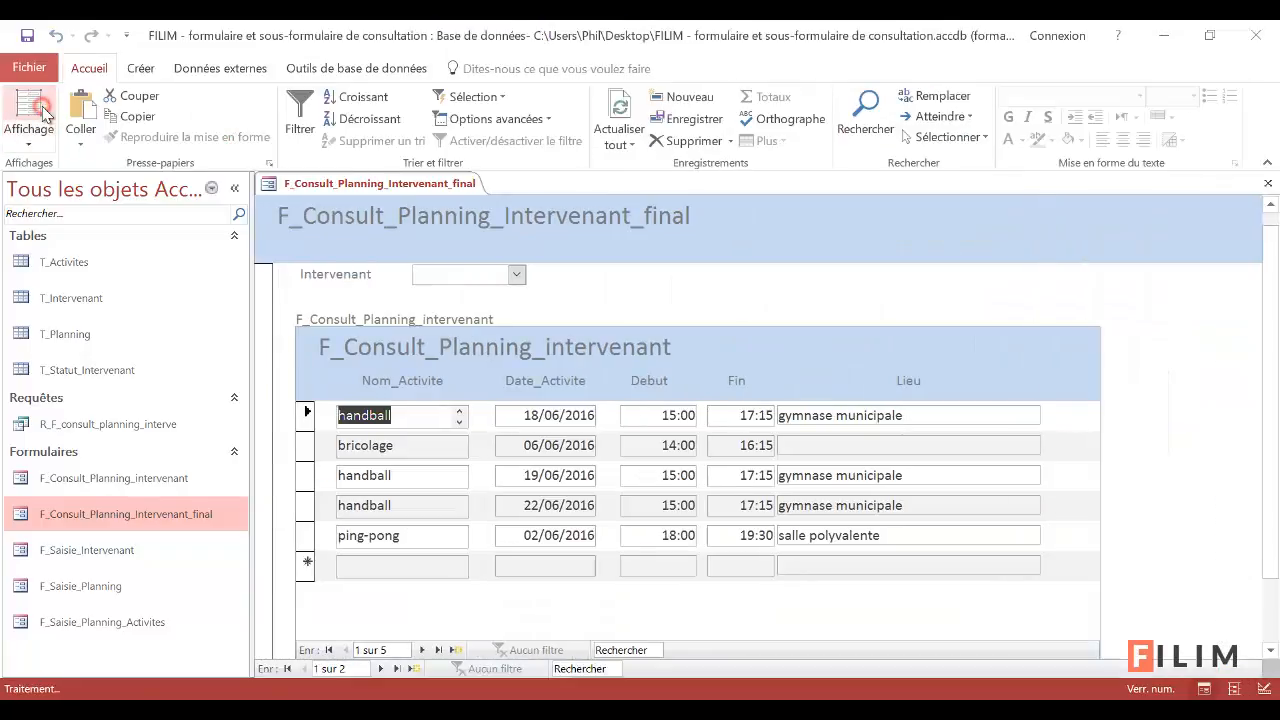
click(516, 274)
click(494, 292)
click(516, 274)
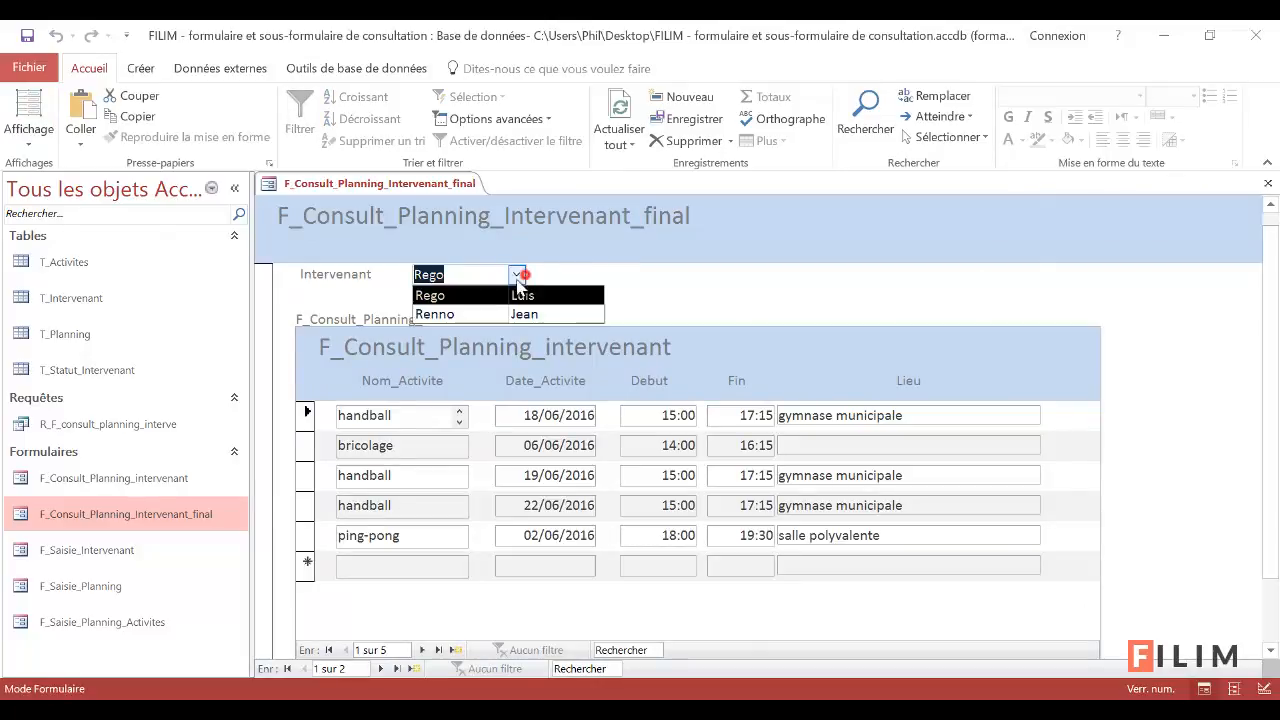
click(490, 311)
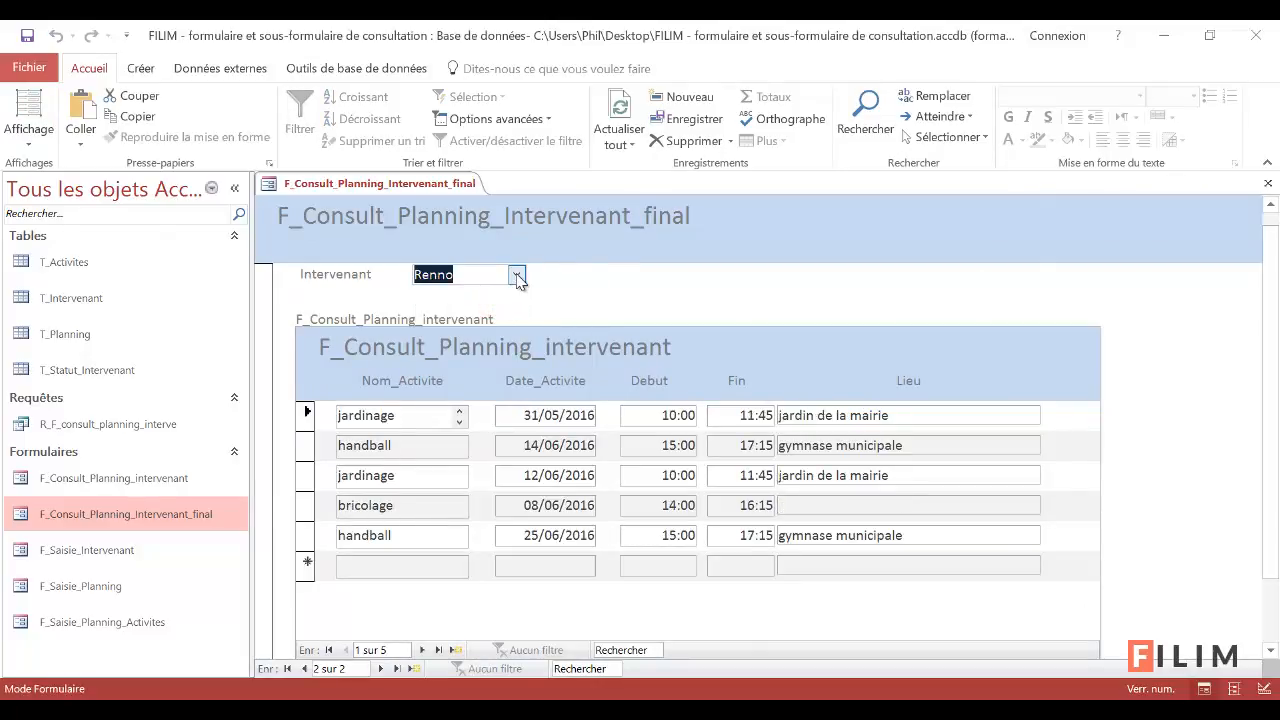
click(516, 274)
click(492, 293)
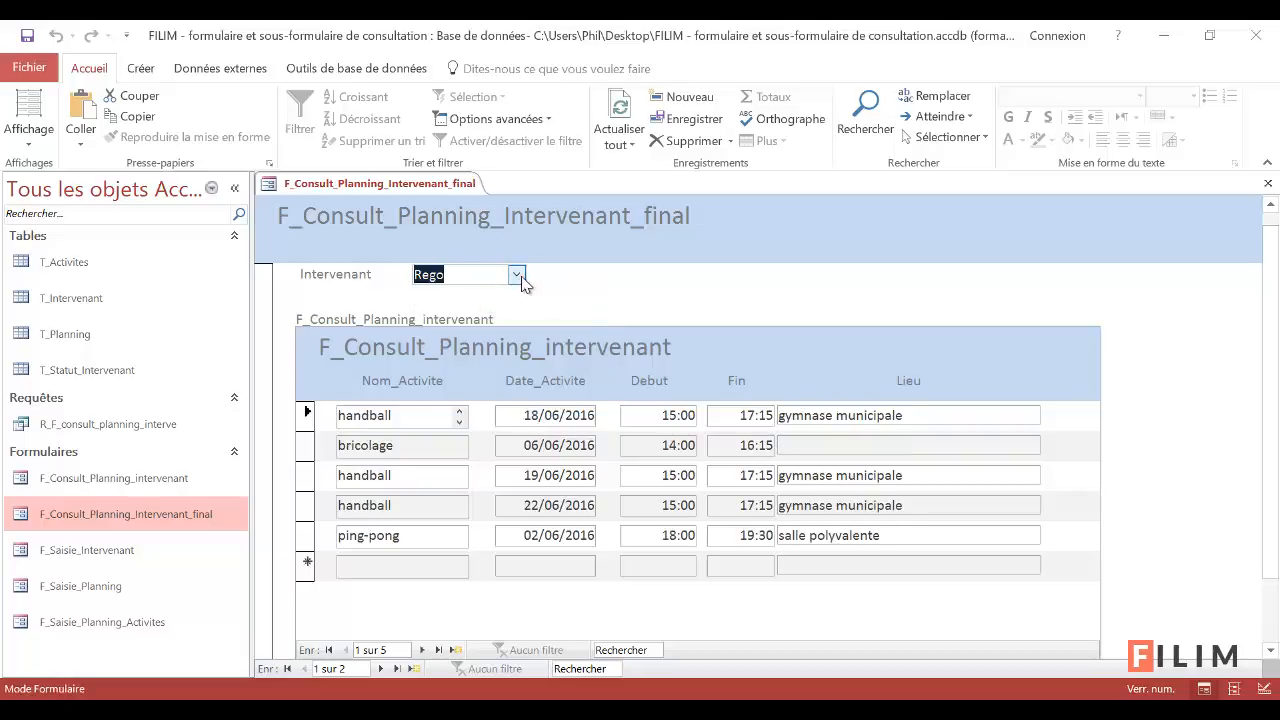
click(516, 274)
click(495, 310)
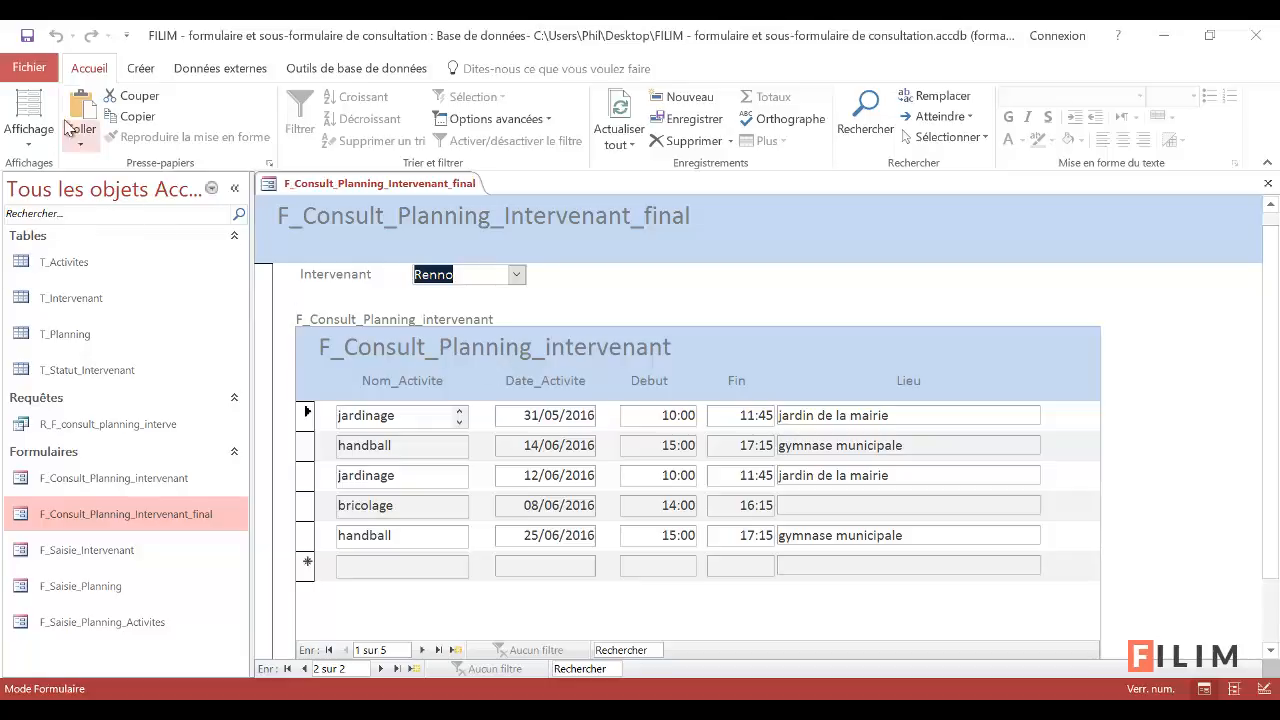
Return to Design view, widen the property sheet and display the planning subform control's data properties
click(29, 110)
click(29, 143)
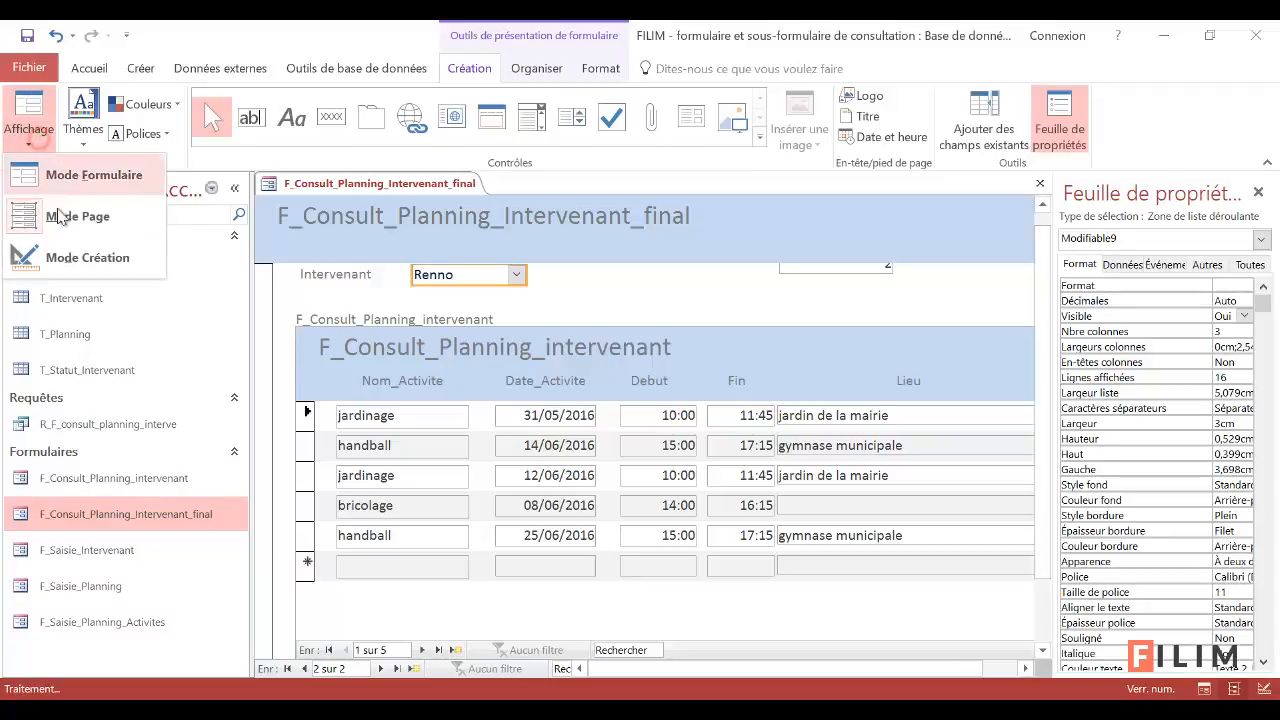
click(55, 252)
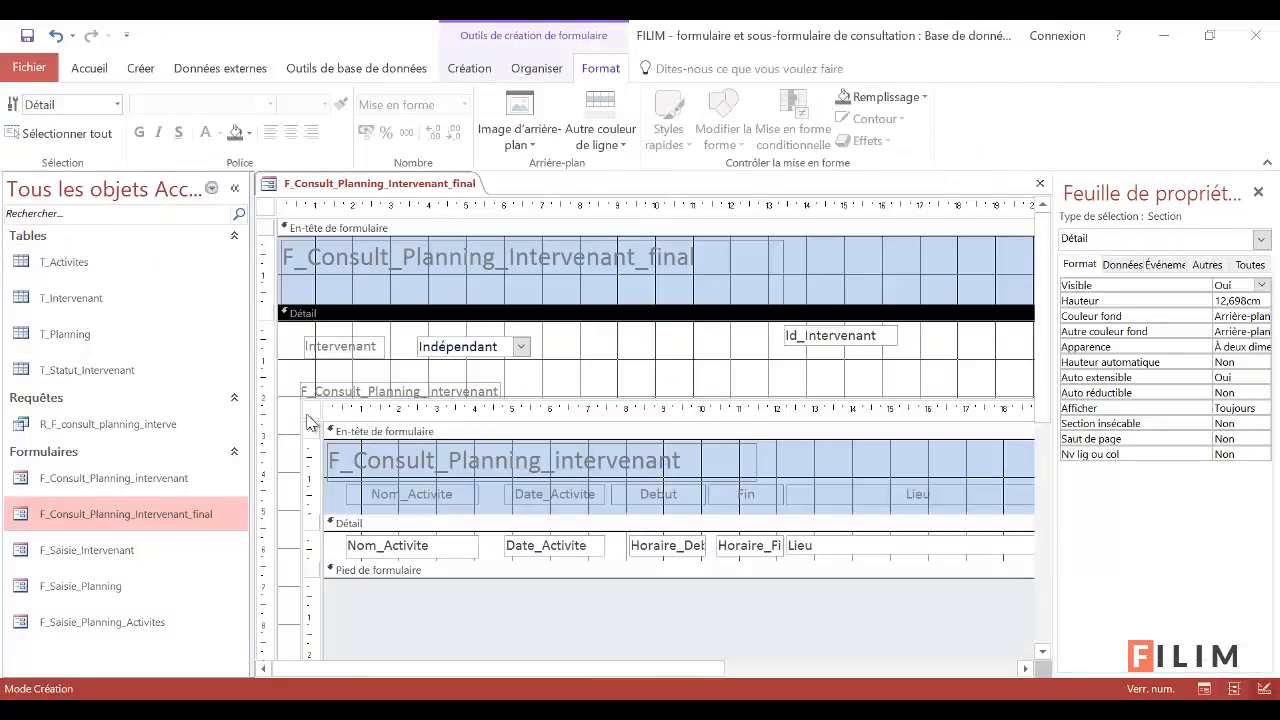
click(310, 413)
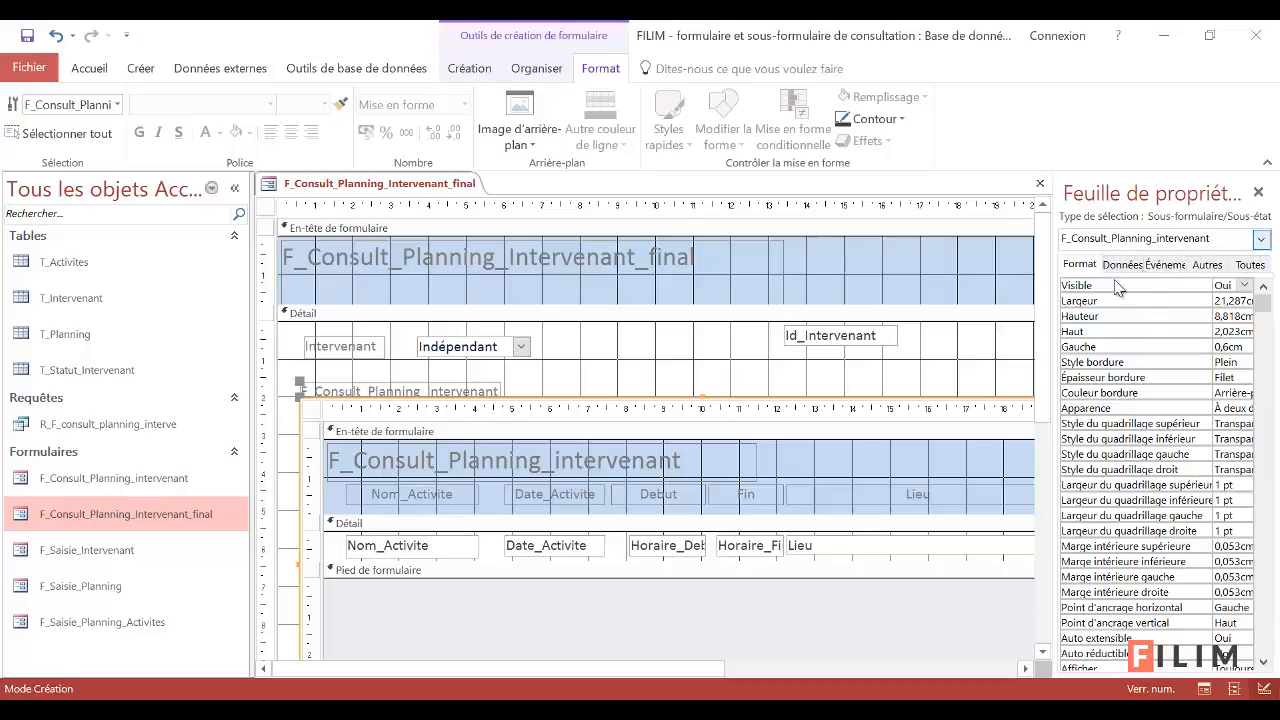
drag(1054, 341, 921, 341)
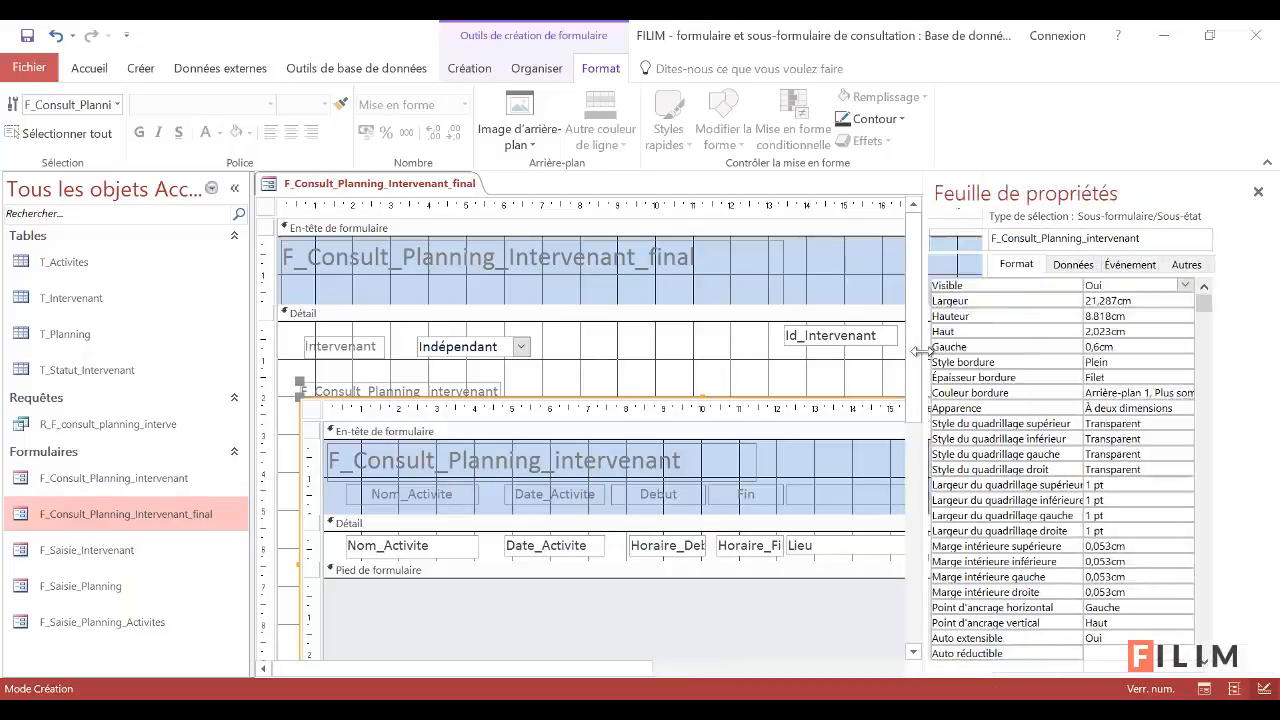
click(1019, 264)
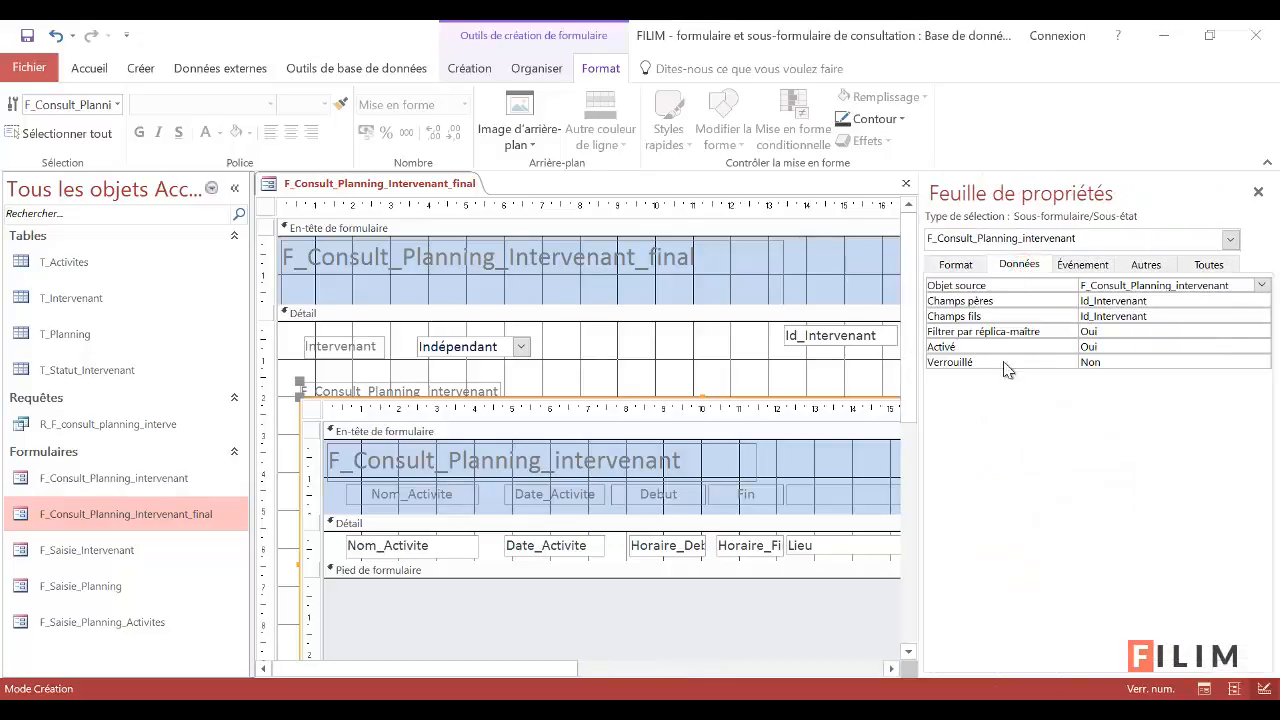
Select the form inside the planning subform and set Ajout autorisé, Suppr autorisée and Modif autorisée to Non
click(1230, 239)
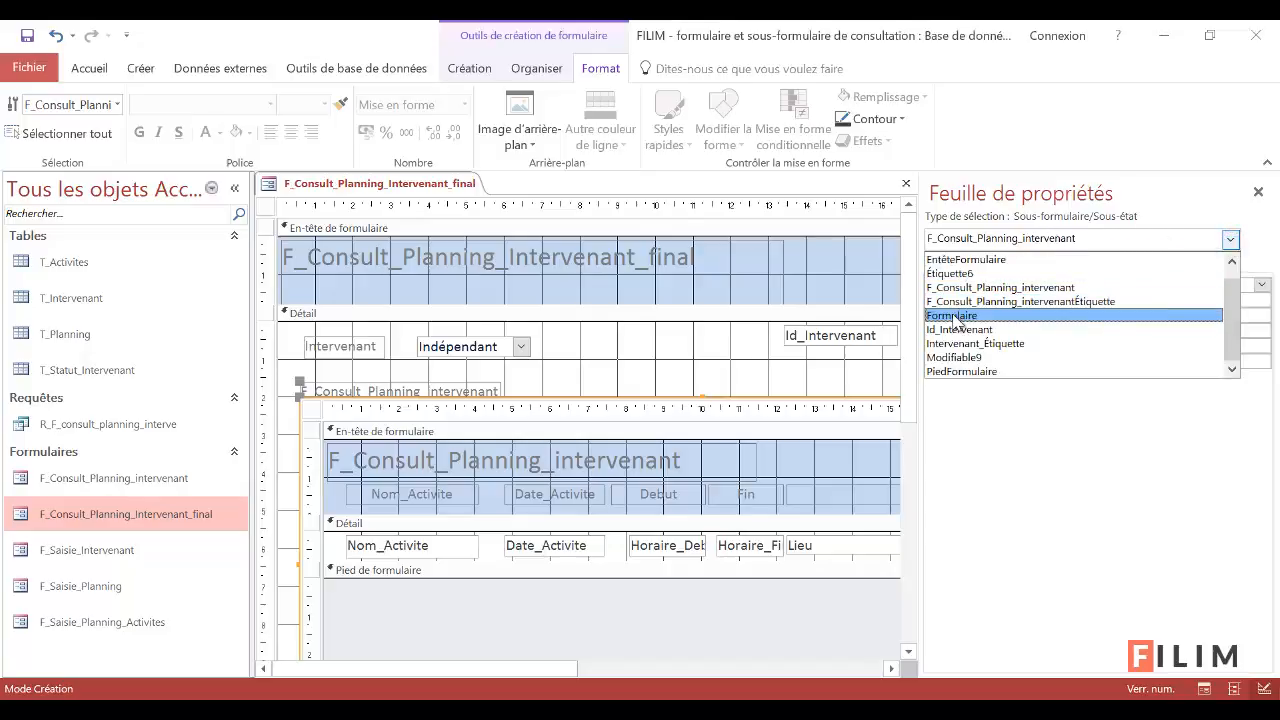
click(312, 410)
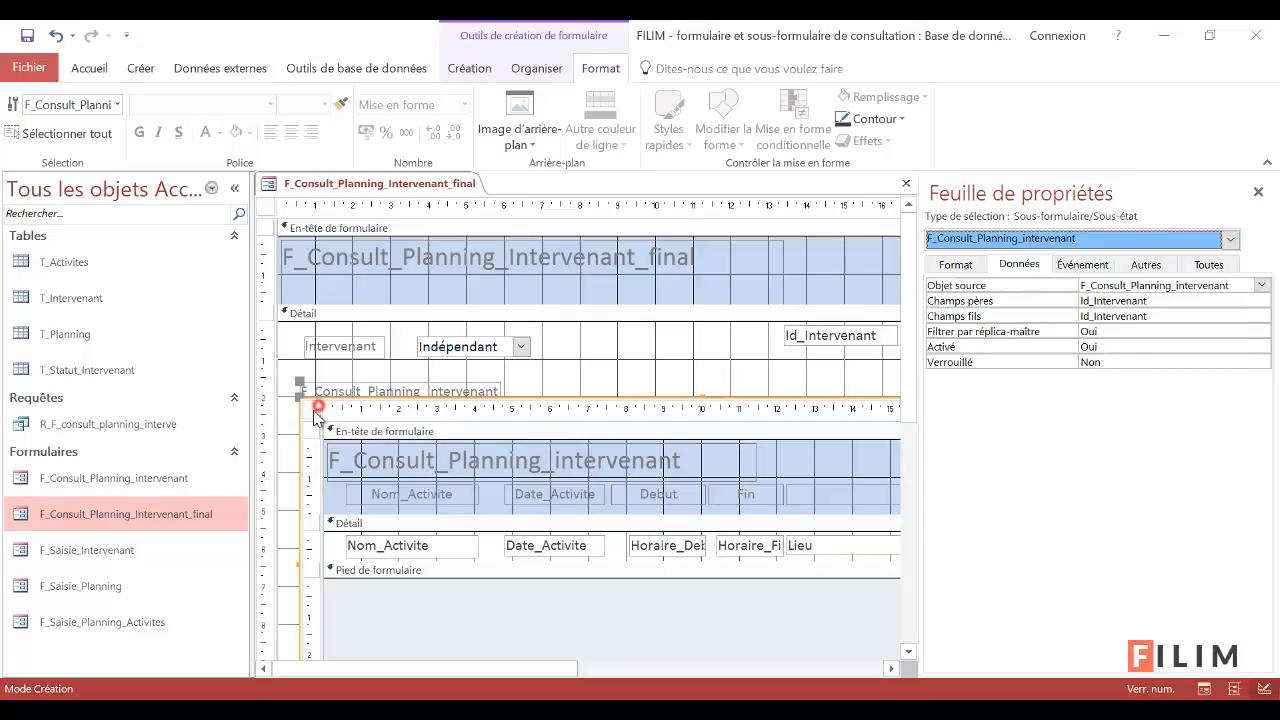
click(313, 413)
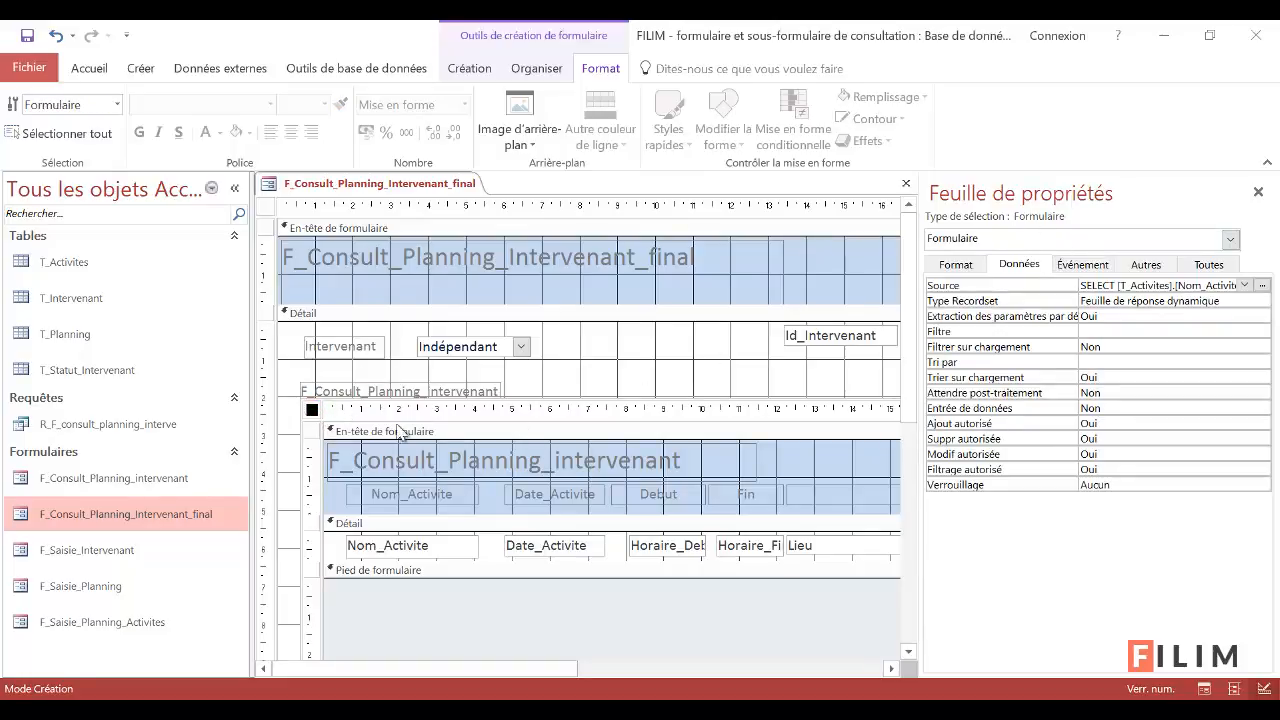
click(312, 412)
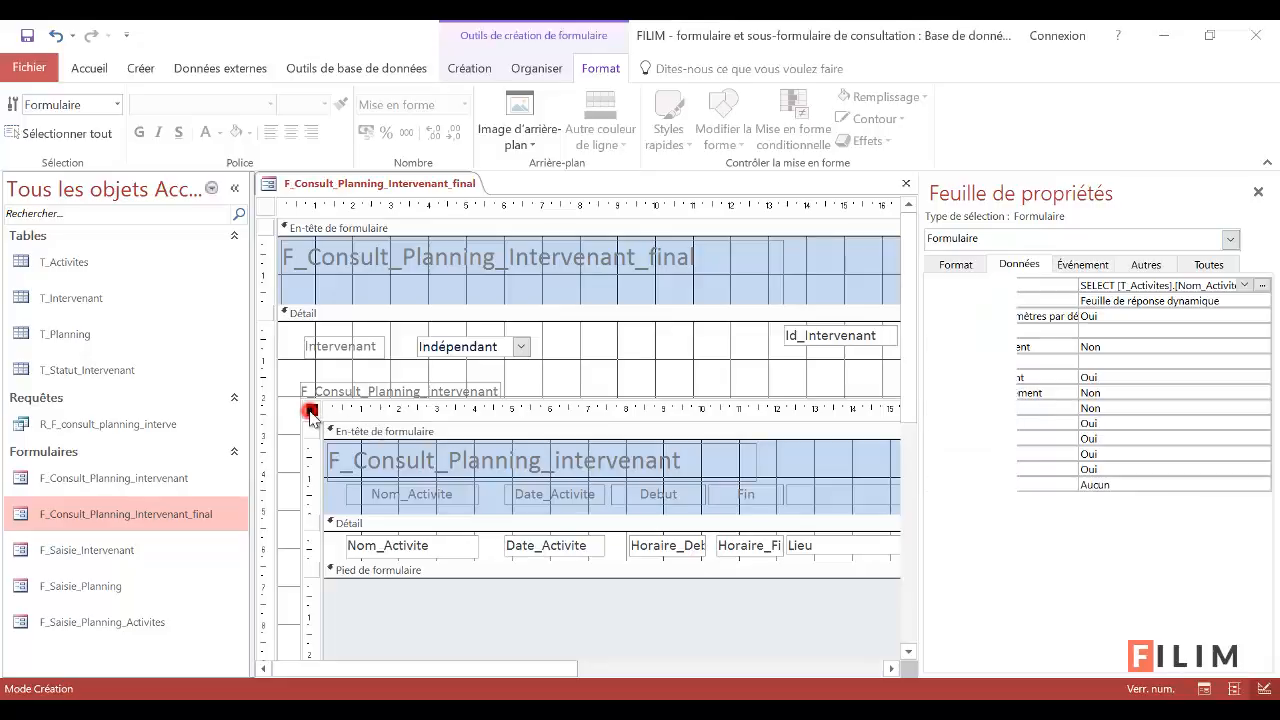
double_click(1098, 424)
double_click(1106, 438)
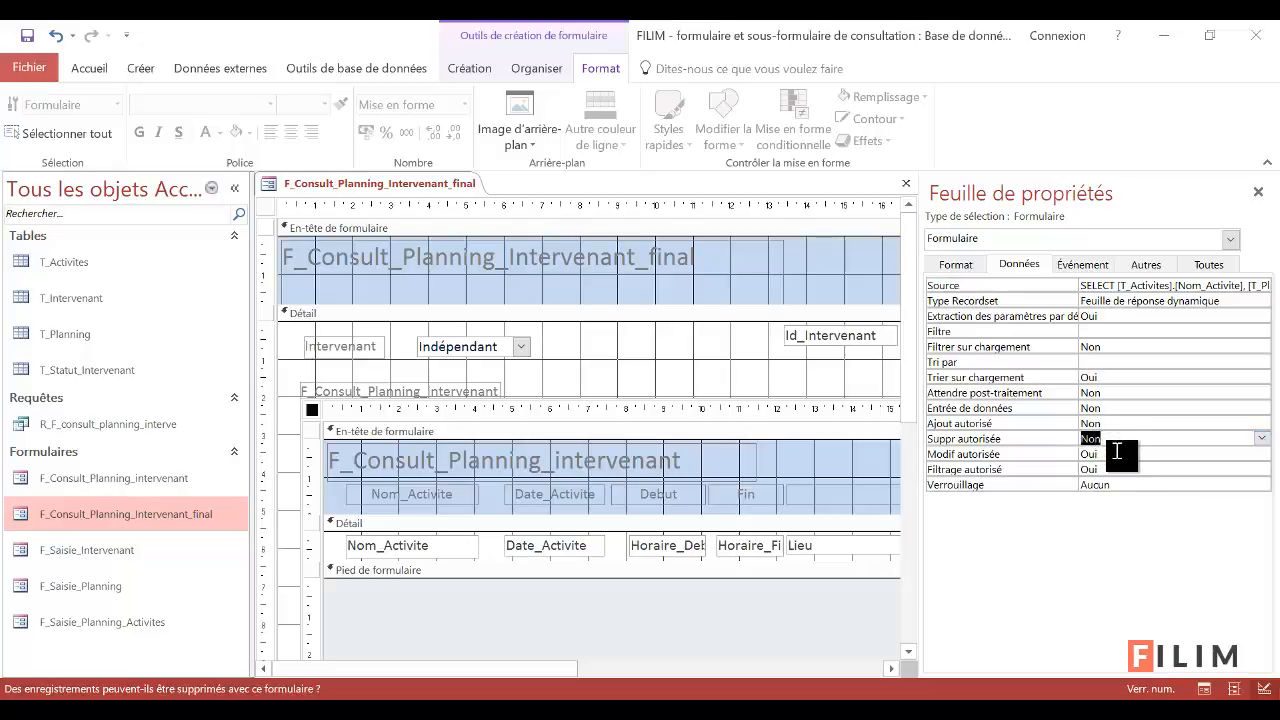
double_click(1117, 455)
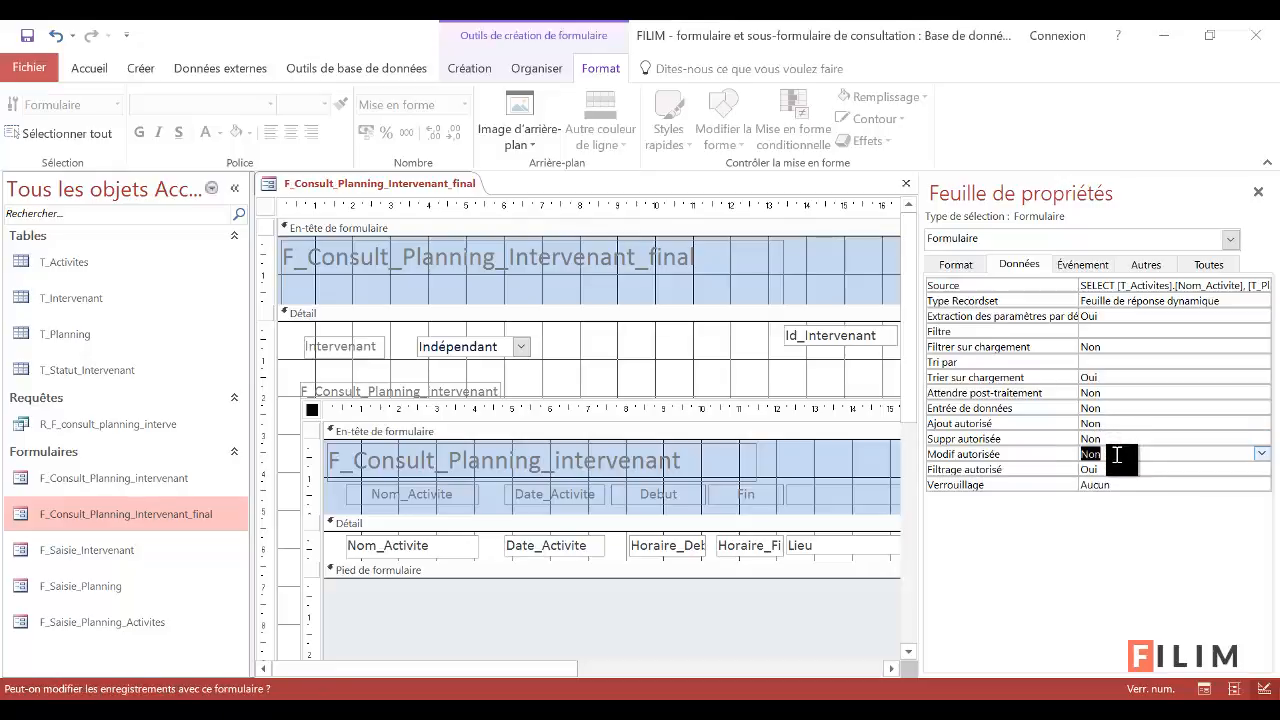
click(632, 366)
Switch to Form view and test whether the bricolage row's date and Lieu can be edited in the planning subform
click(88, 68)
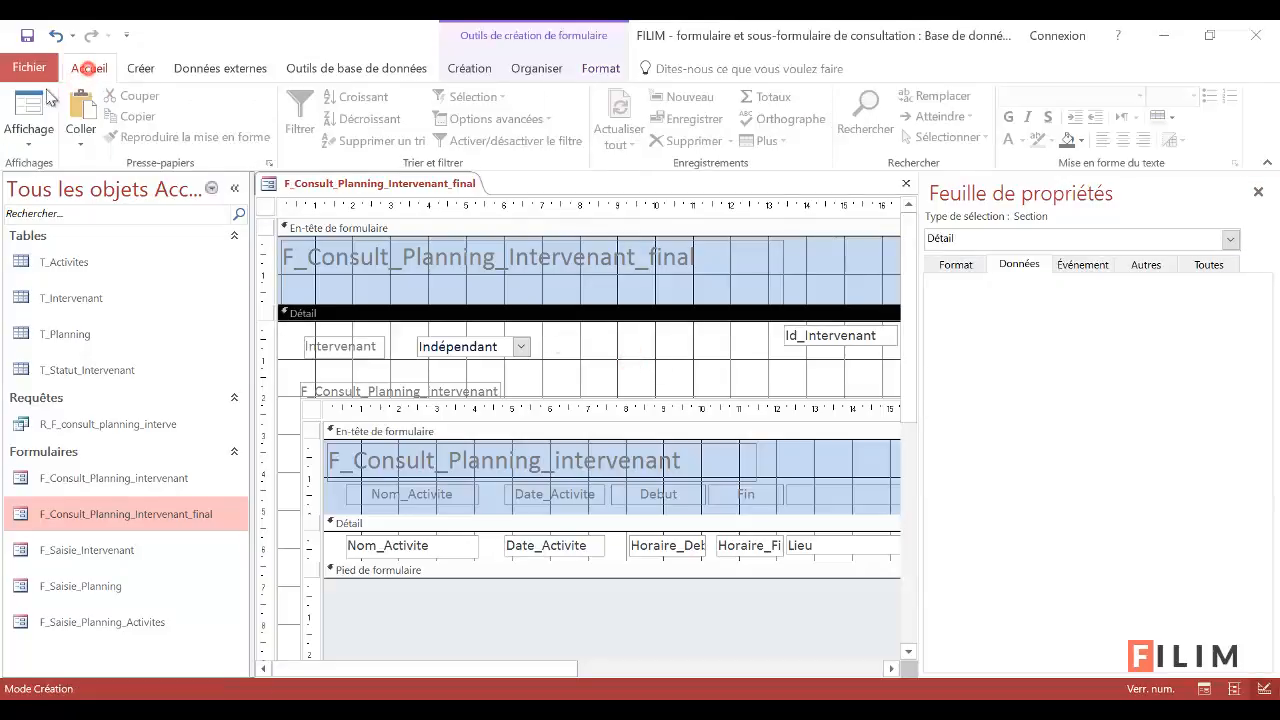
click(47, 96)
click(428, 450)
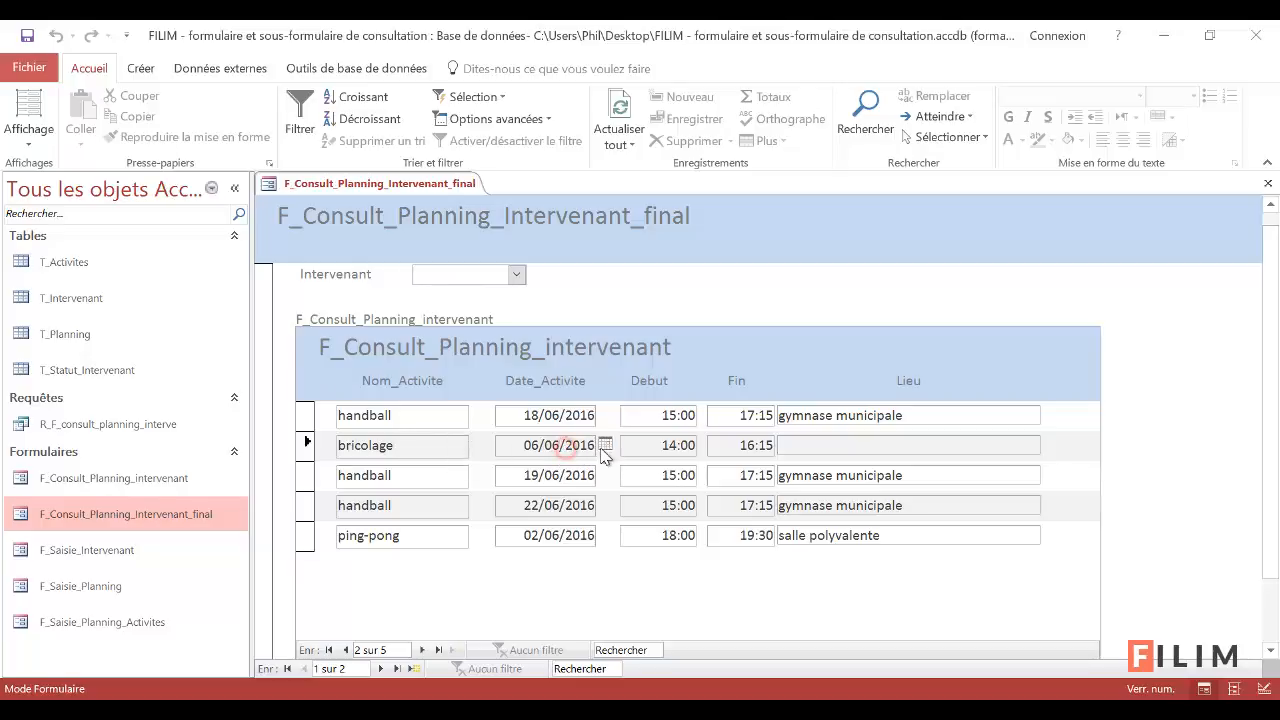
click(604, 445)
key(Escape)
click(605, 445)
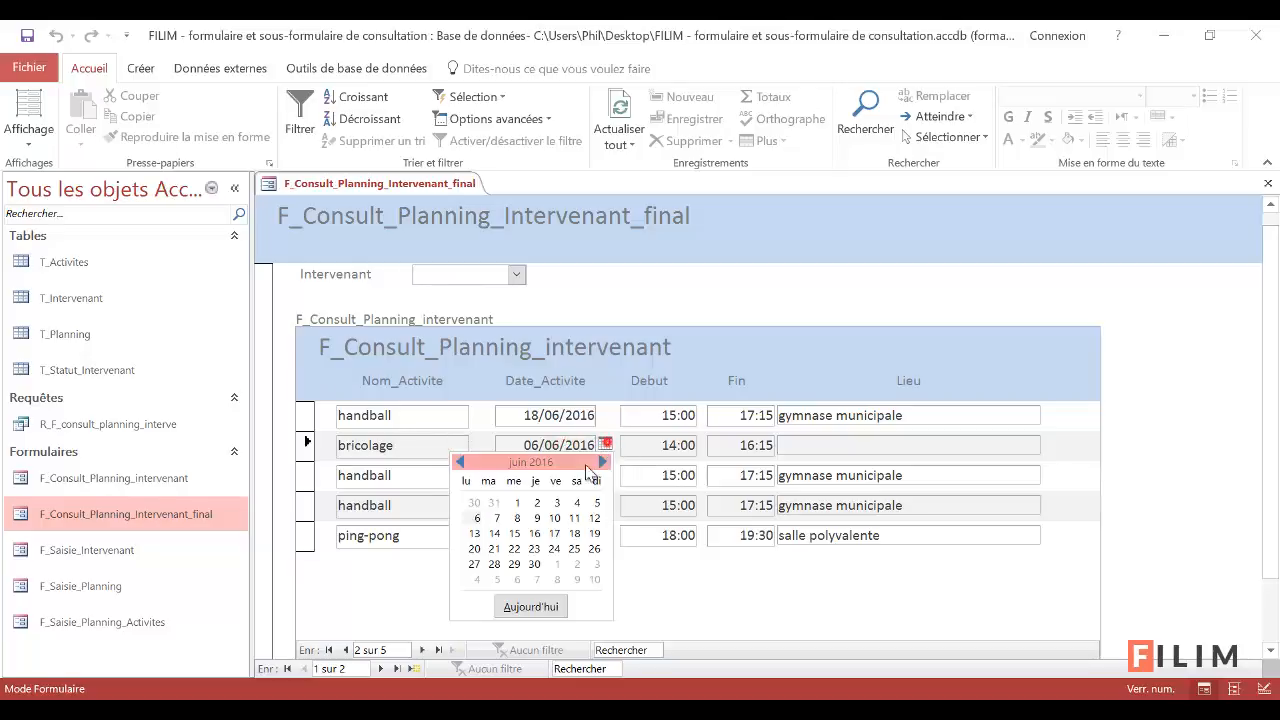
key(Escape)
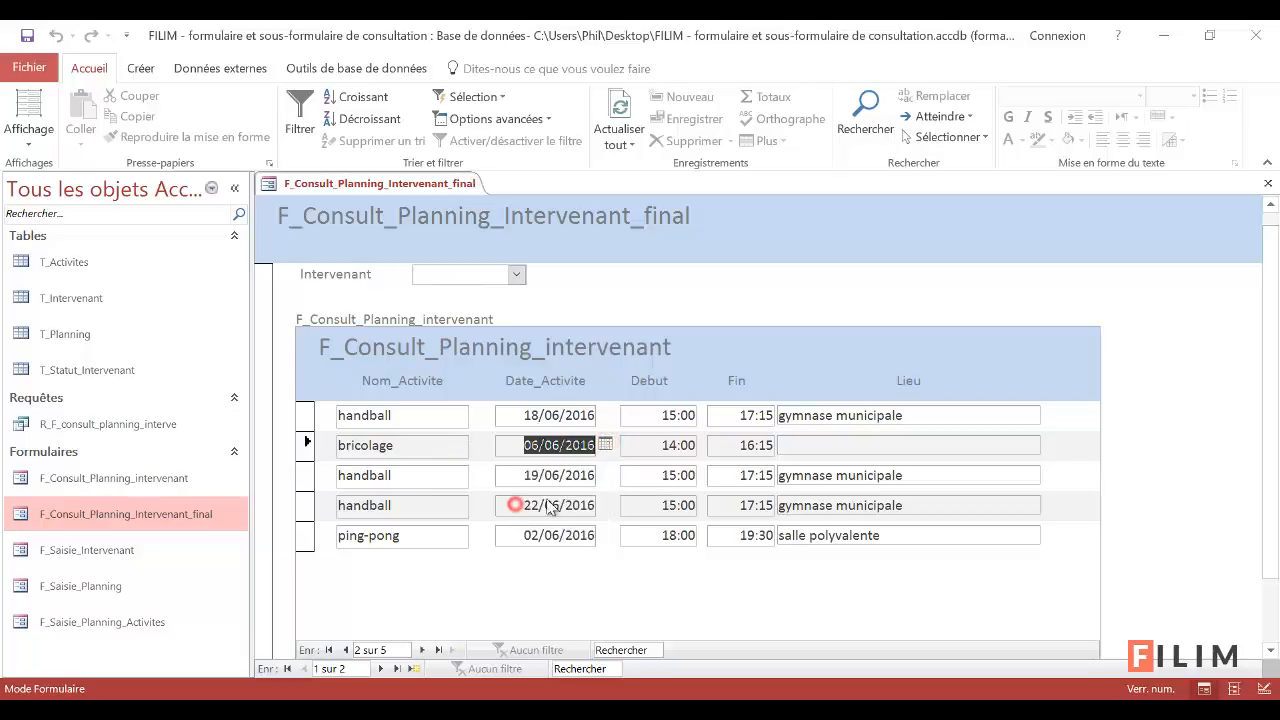
click(806, 444)
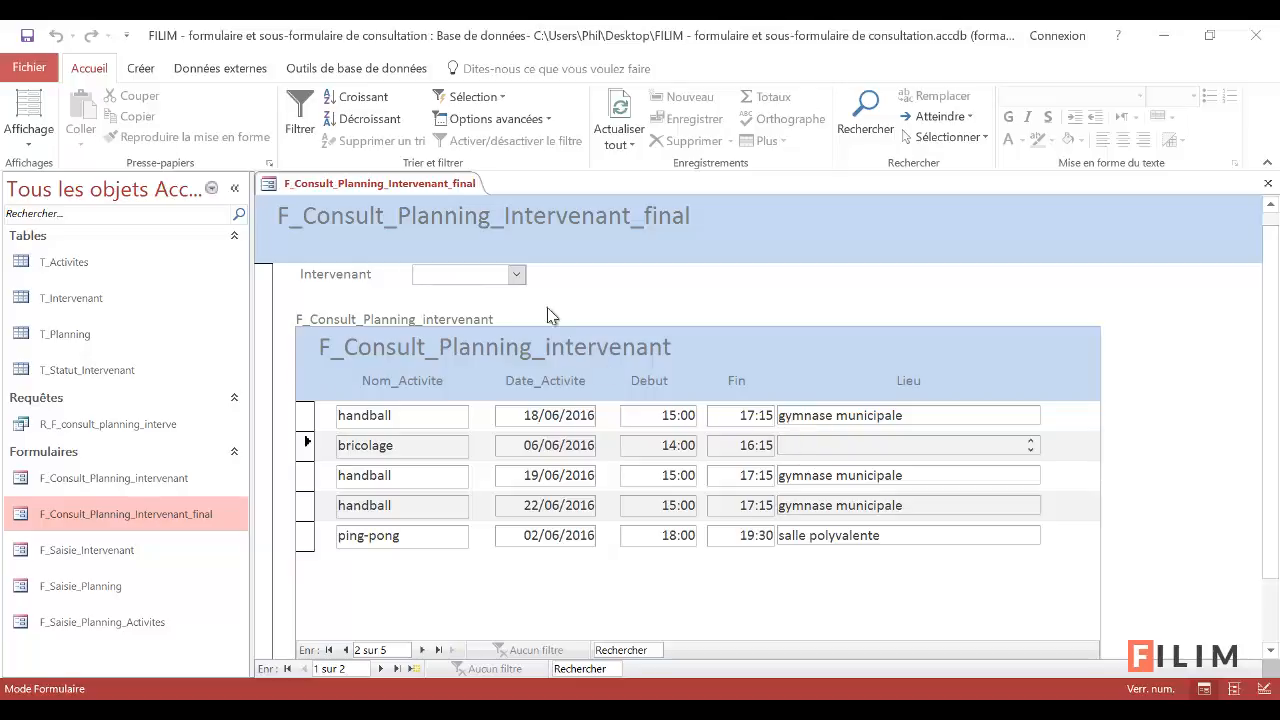
Choose the intervenants alternately in the Intervenant combo box and check the planning shown for each
click(514, 274)
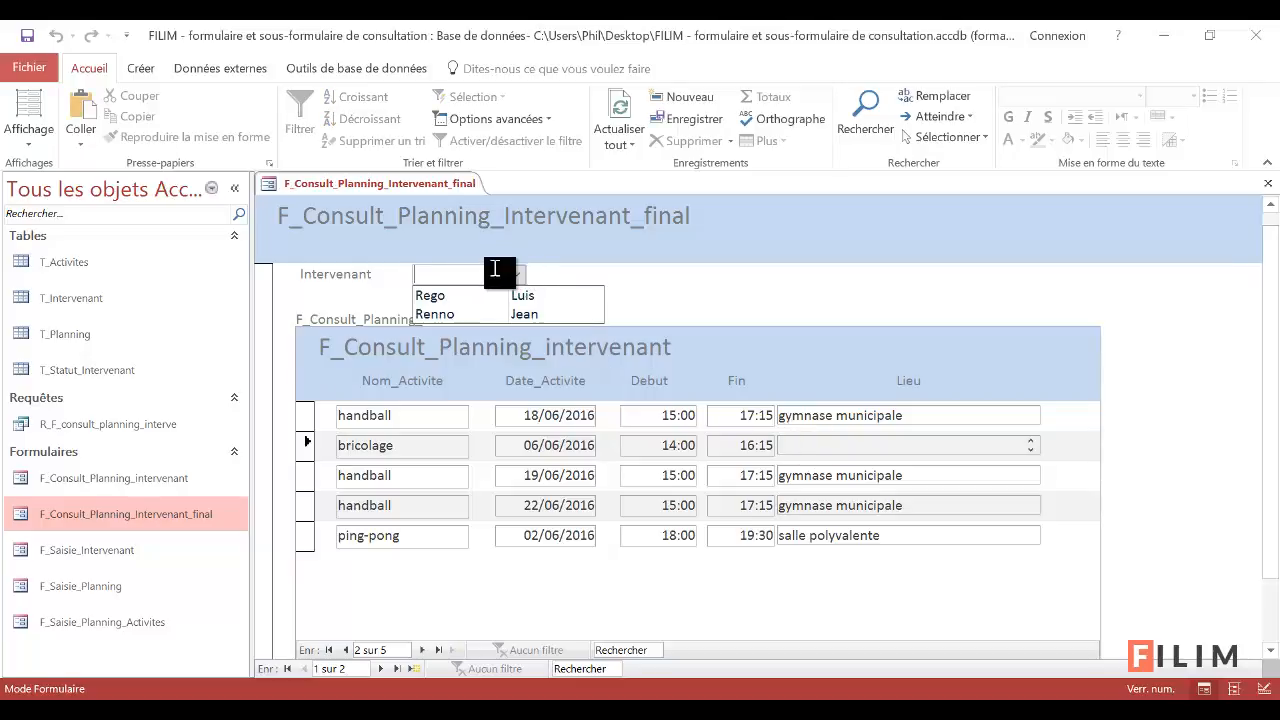
click(456, 313)
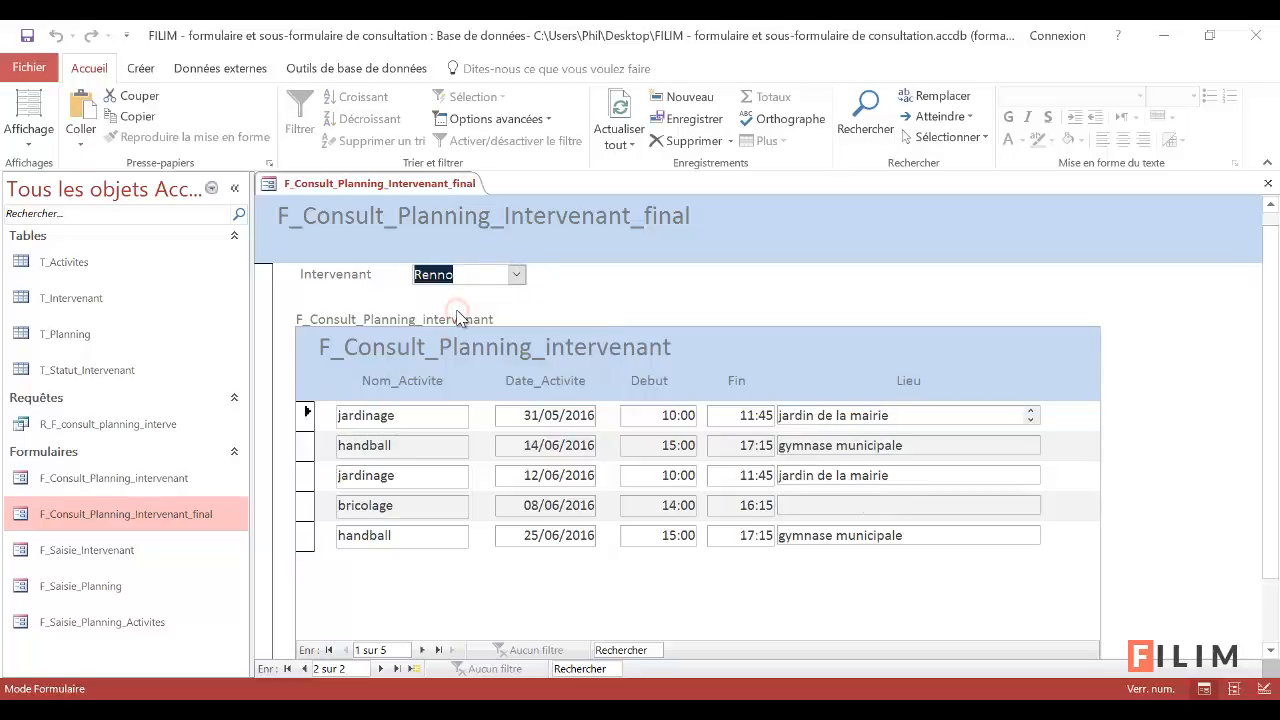
click(516, 275)
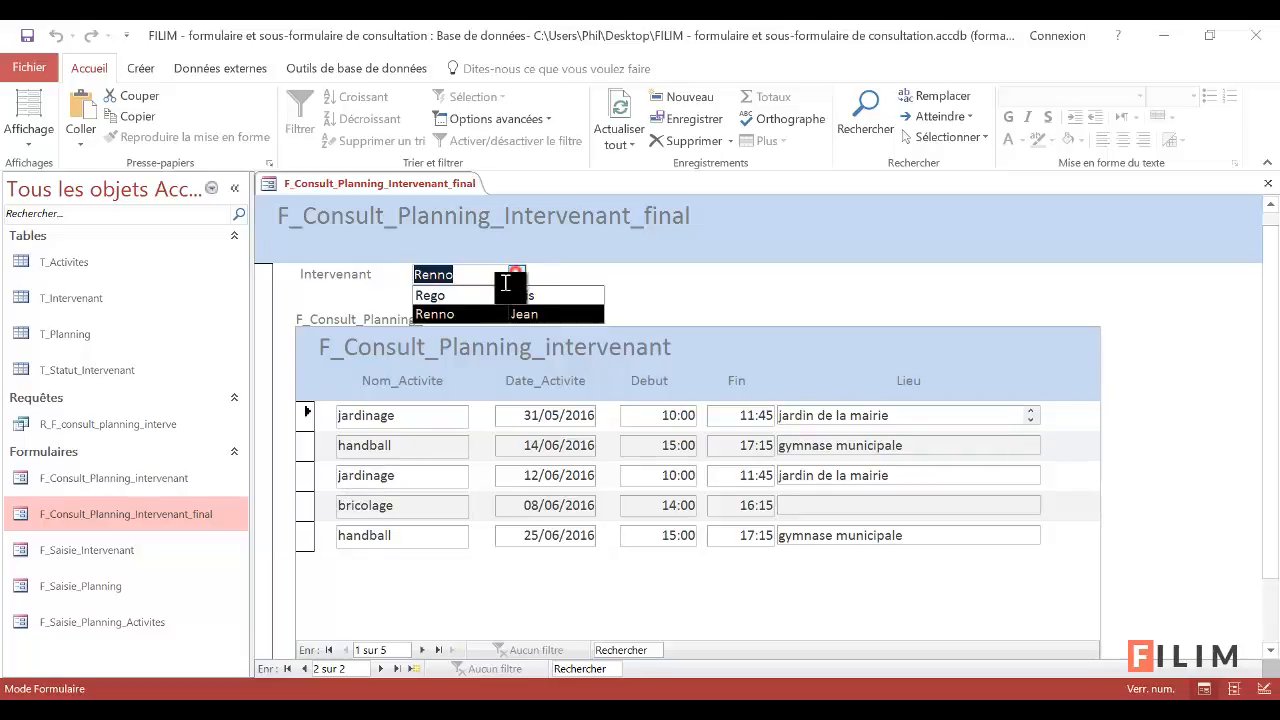
click(481, 298)
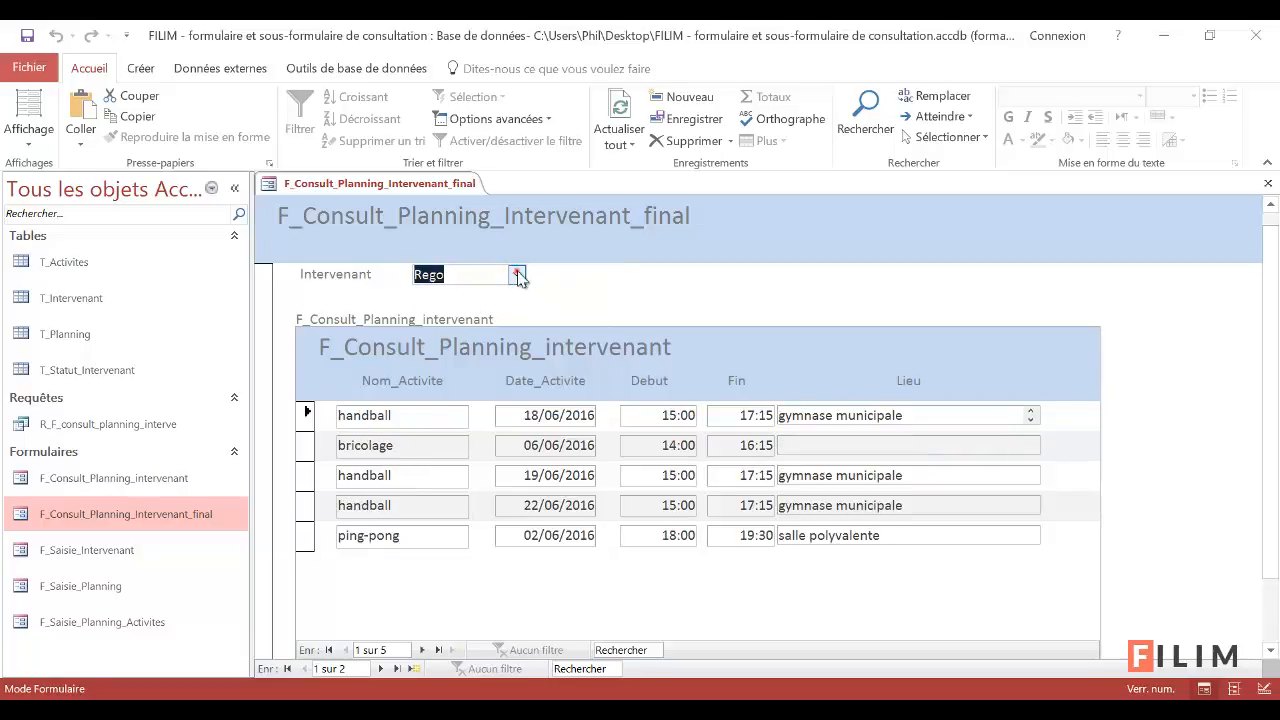
click(516, 275)
click(450, 313)
Try to enter a misspelled surname in the Intervenant combo box, dismiss the alert and reselect the second intervenant from the list
click(457, 275)
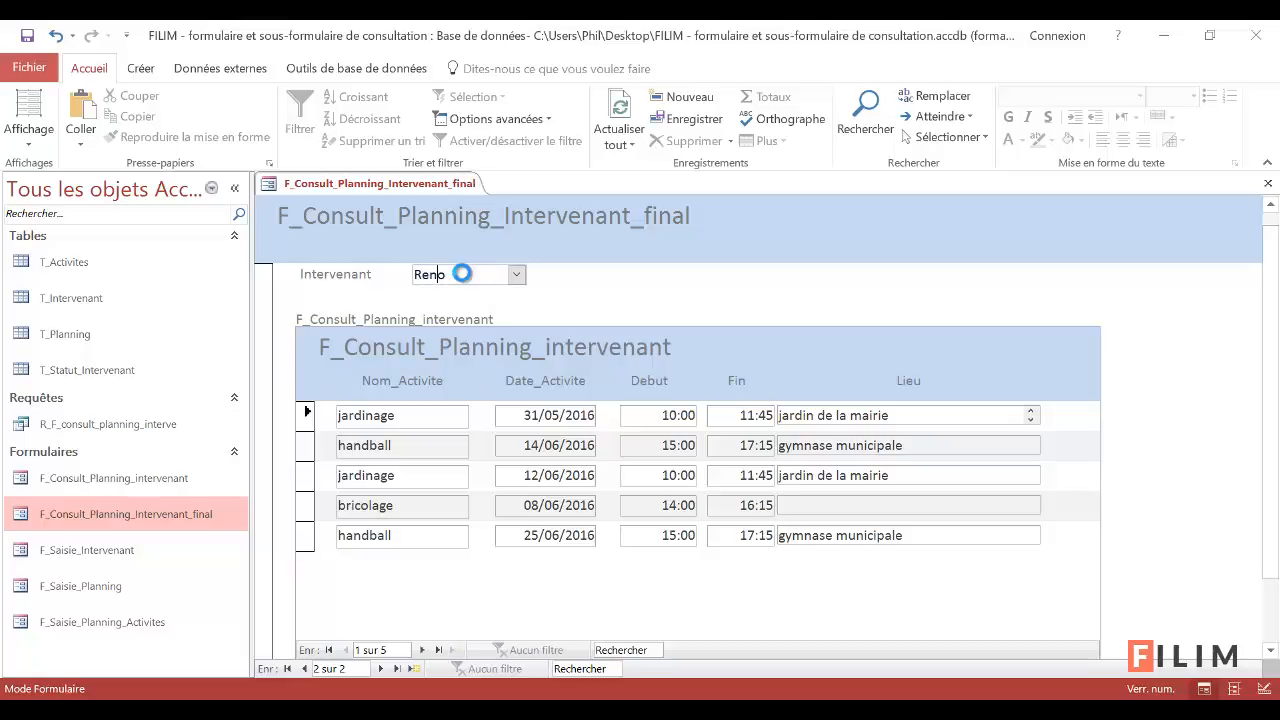
key(Return)
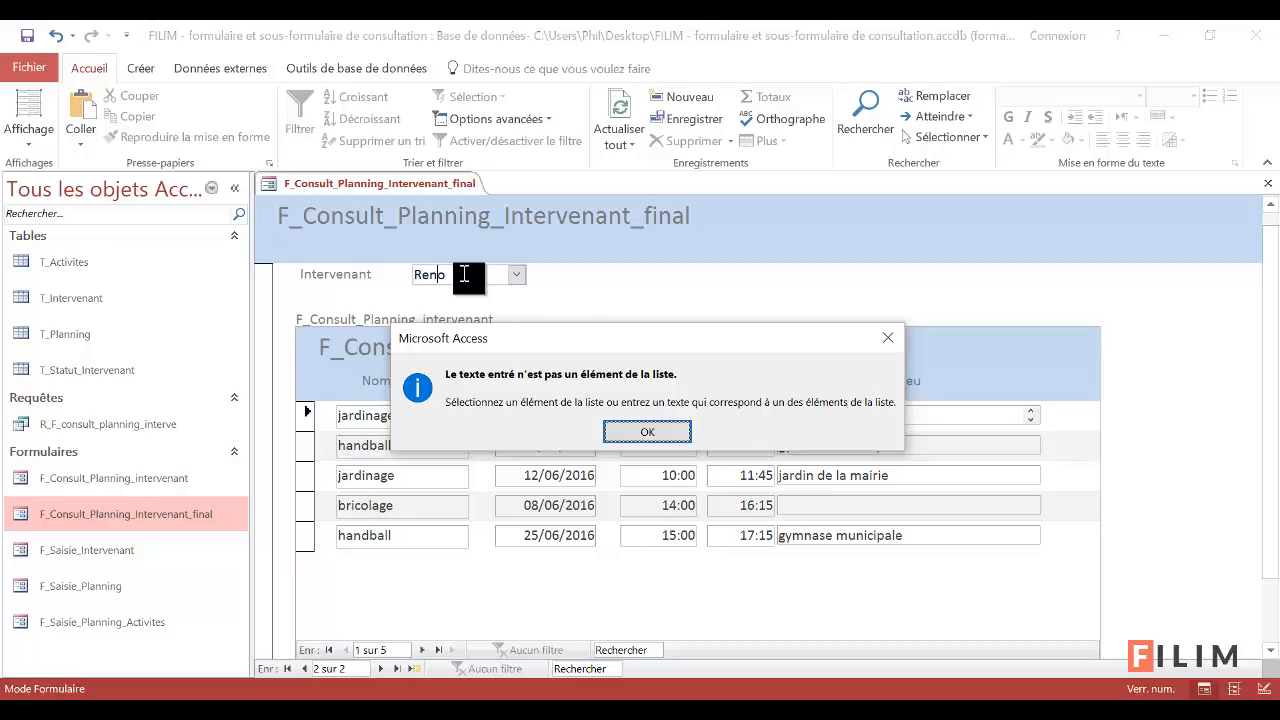
key(Return)
click(464, 274)
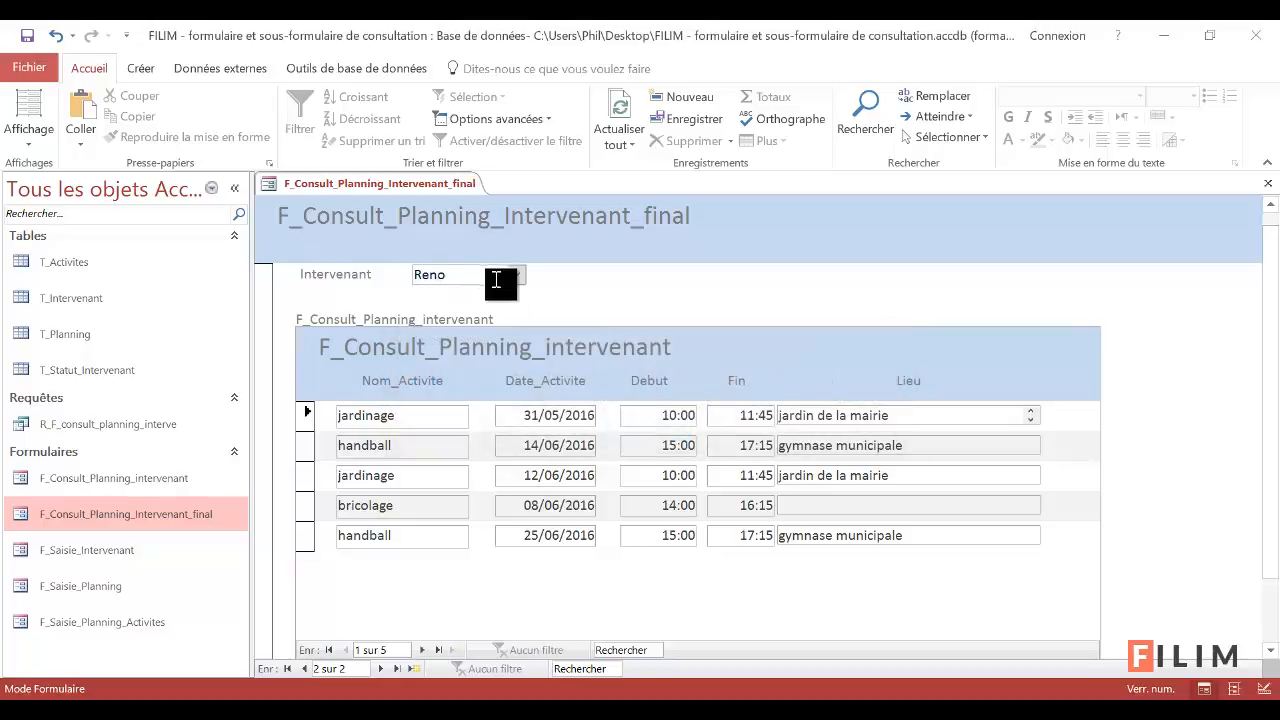
click(517, 276)
click(434, 314)
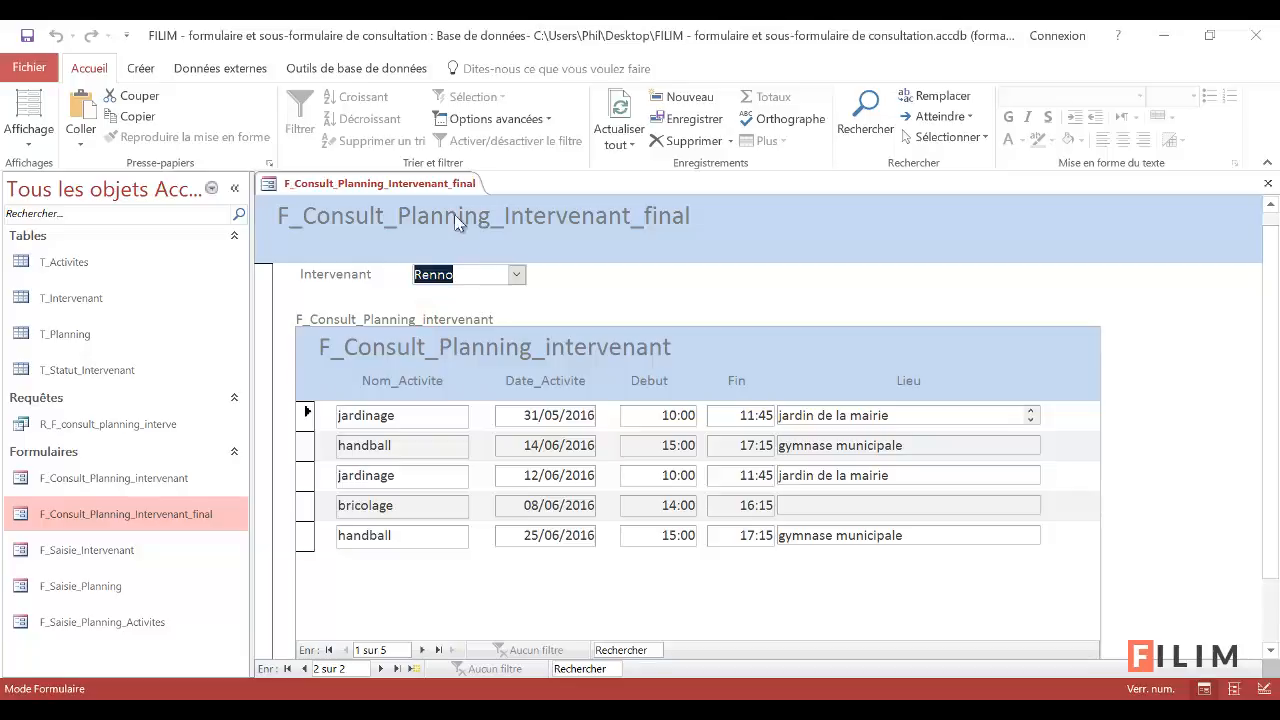
Return to Design view, review the data properties of the planning subform control and its form, and close the property sheet
click(29, 130)
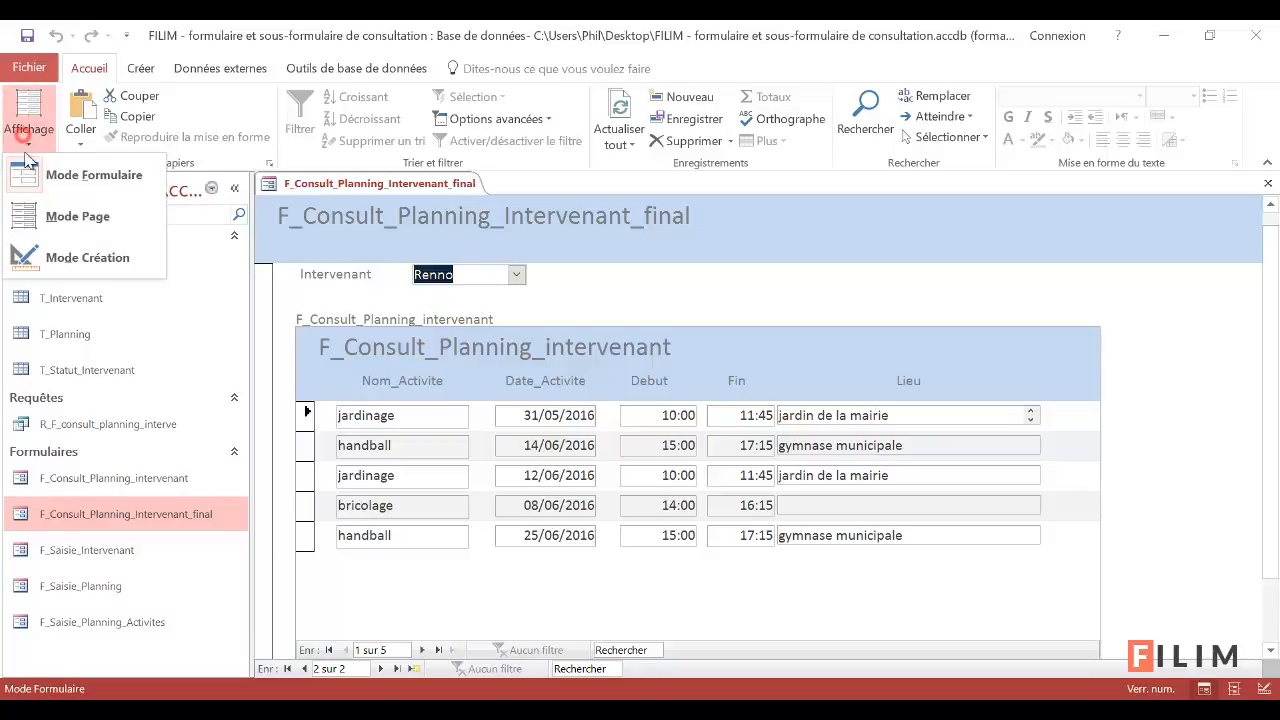
click(22, 257)
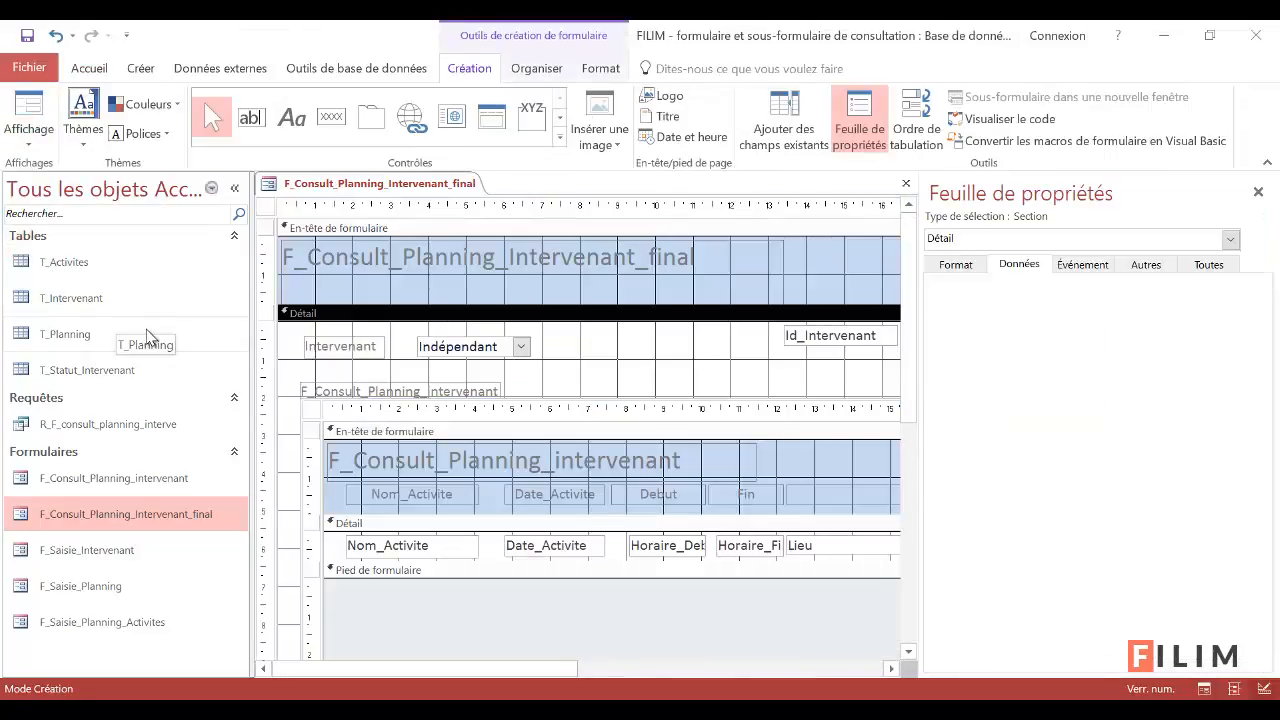
click(313, 410)
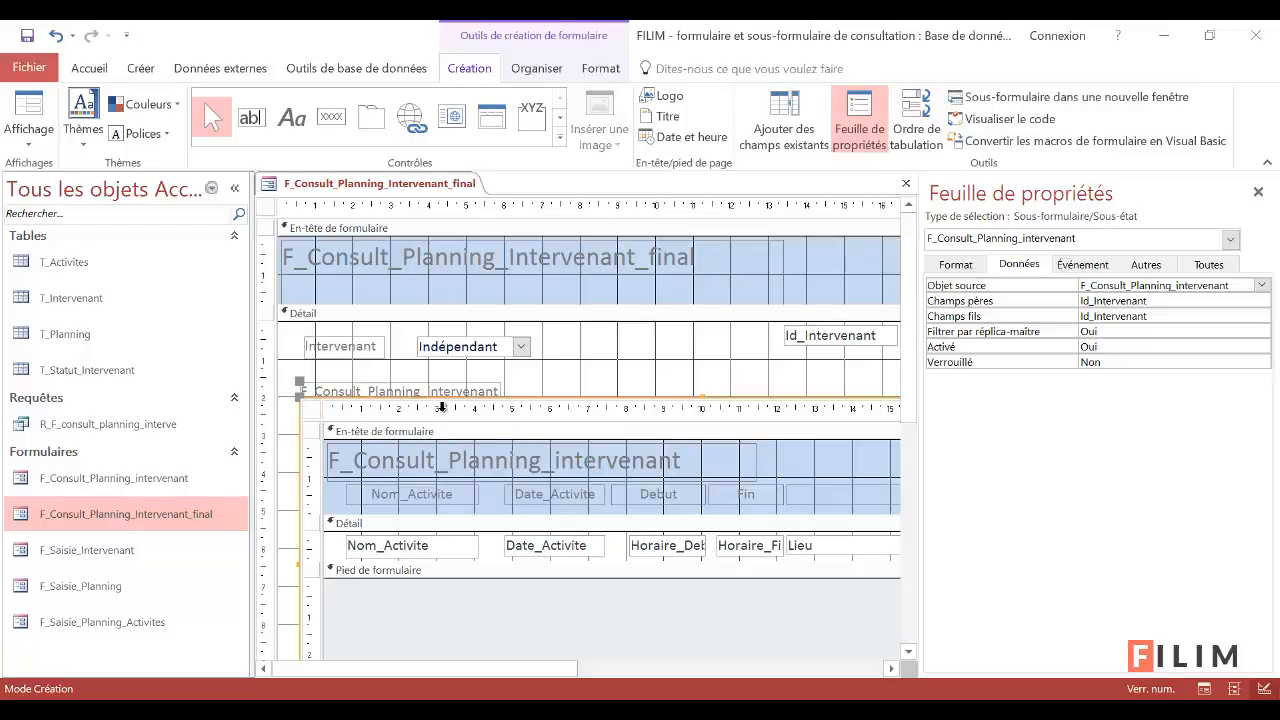
click(311, 412)
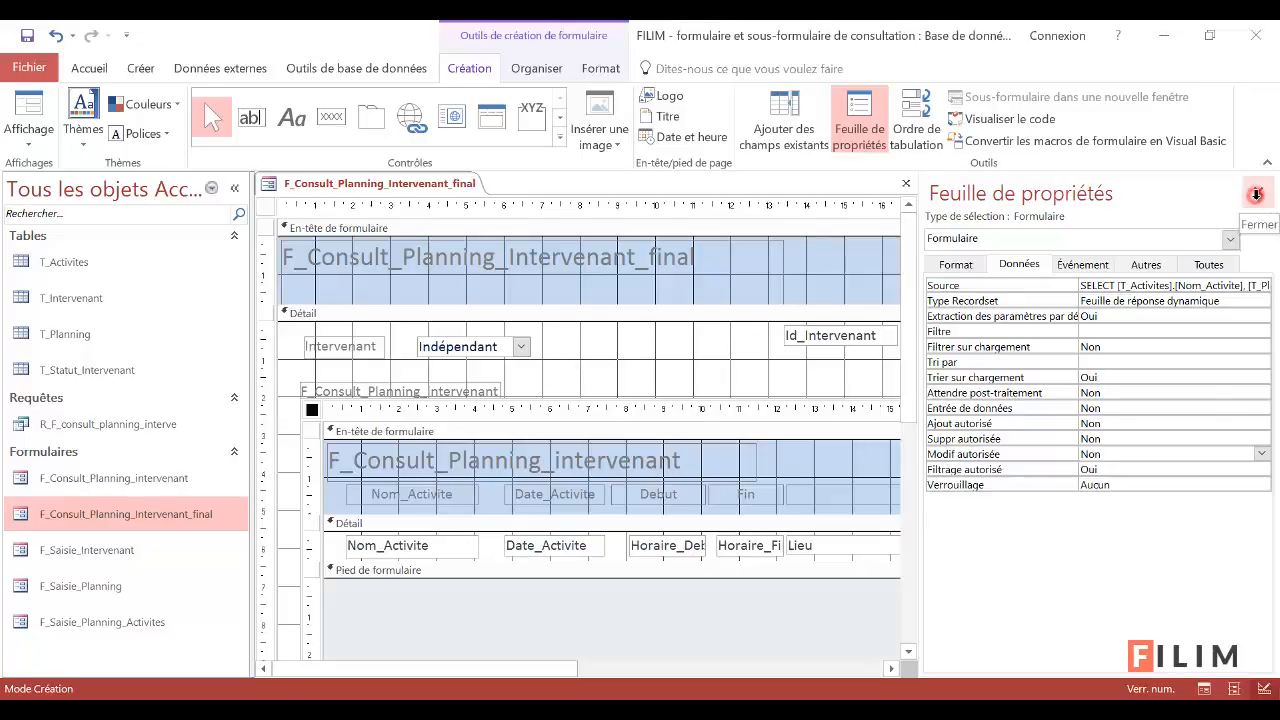
click(1256, 194)
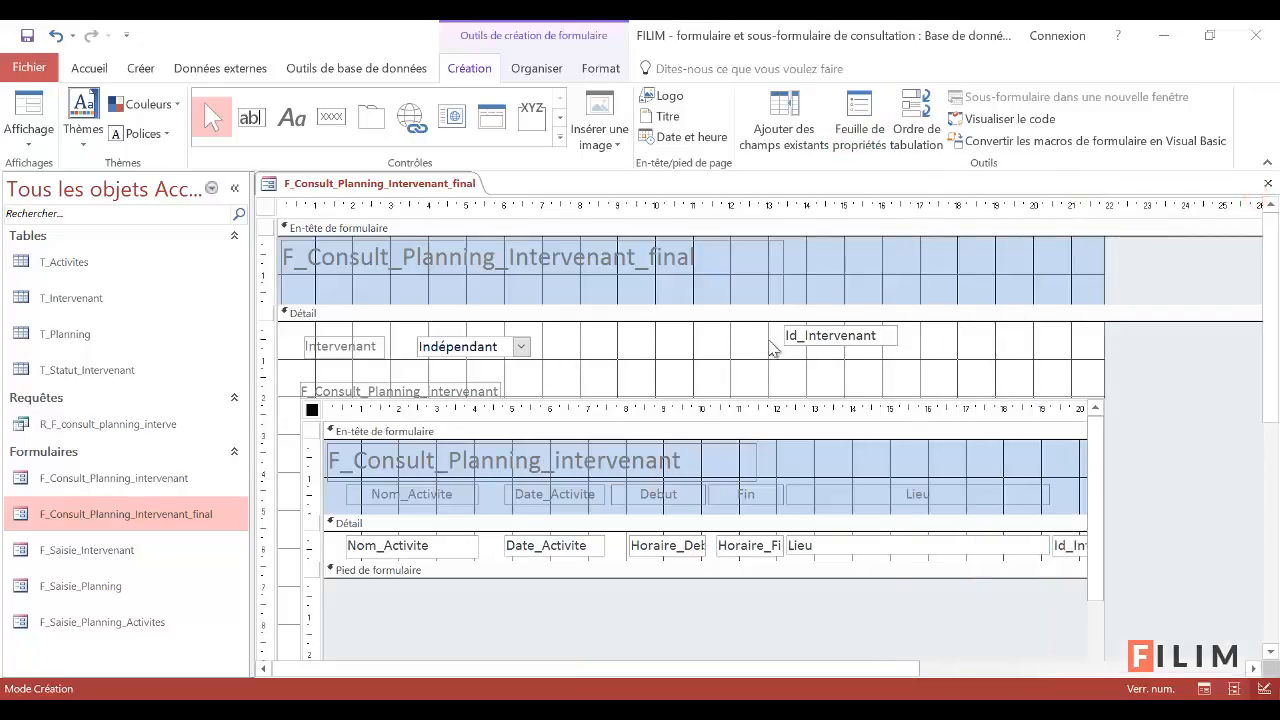
Display F_Consult_Planning_Intervenant_final in Form view and close it
click(28, 118)
click(75, 185)
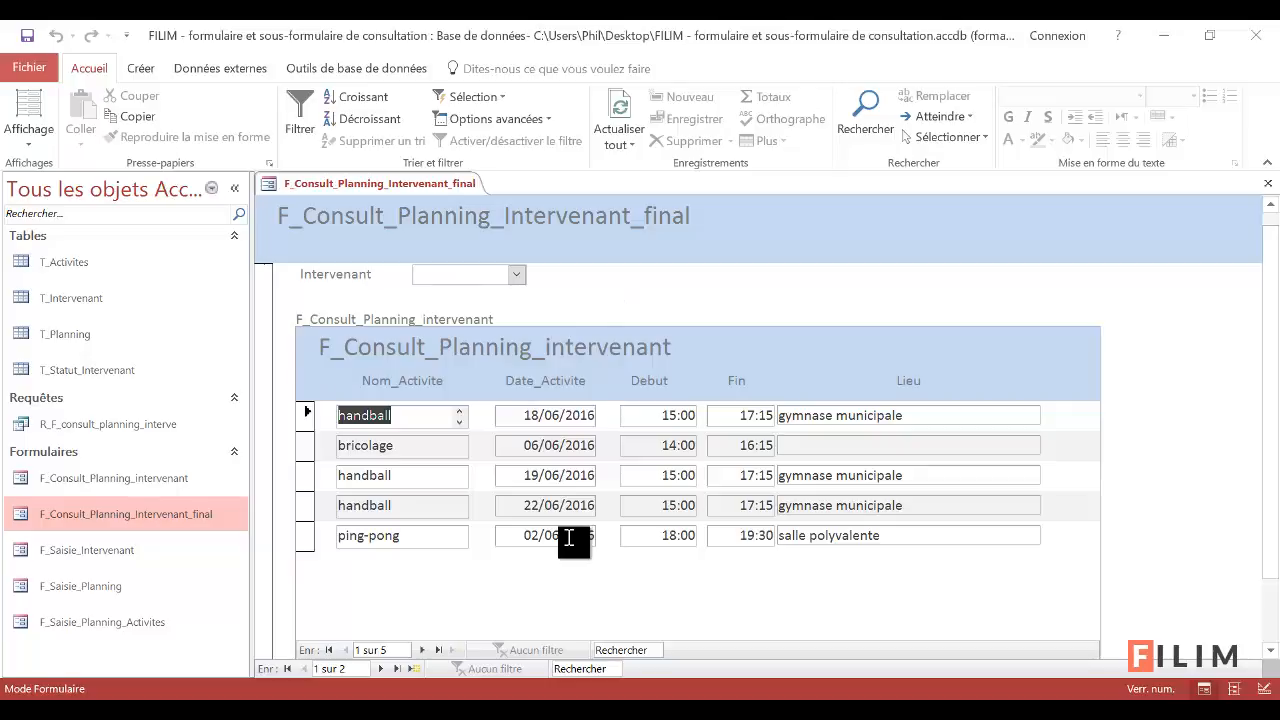
right_click(373, 183)
click(396, 218)
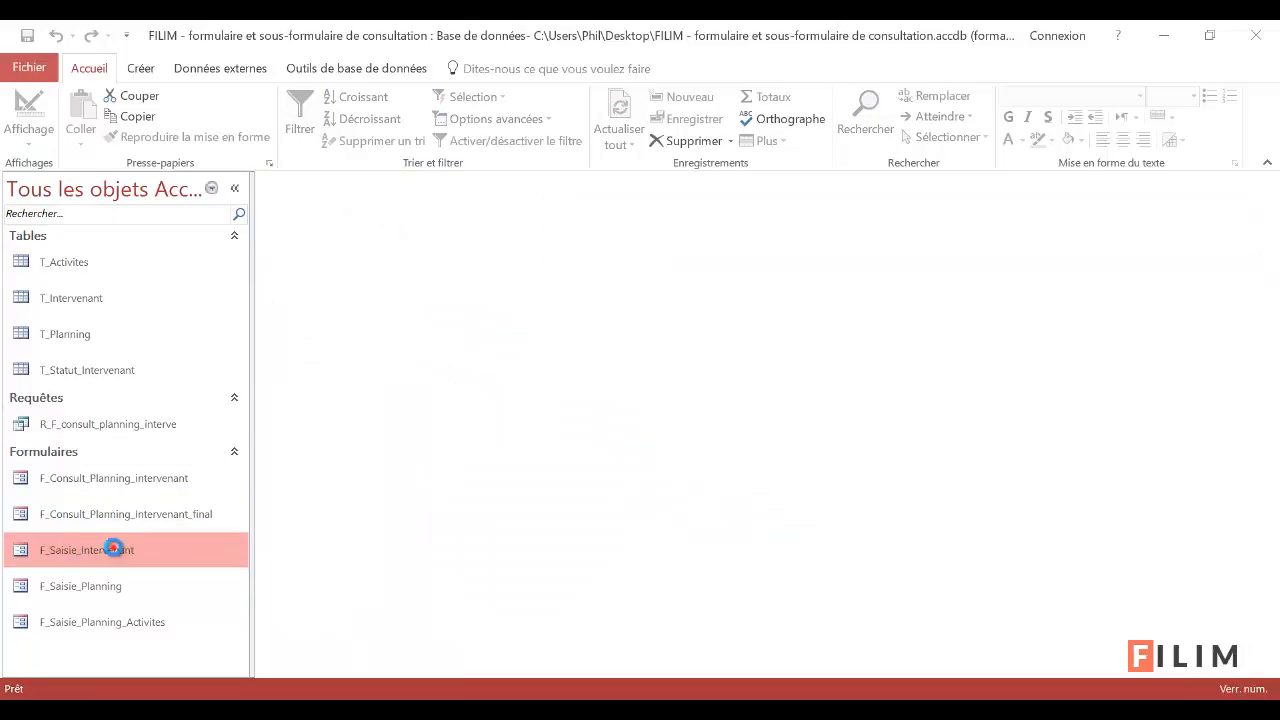
Open F_Saisie_Intervenant, start a new record and enter the new intervenant's surname and first name
double_click(109, 549)
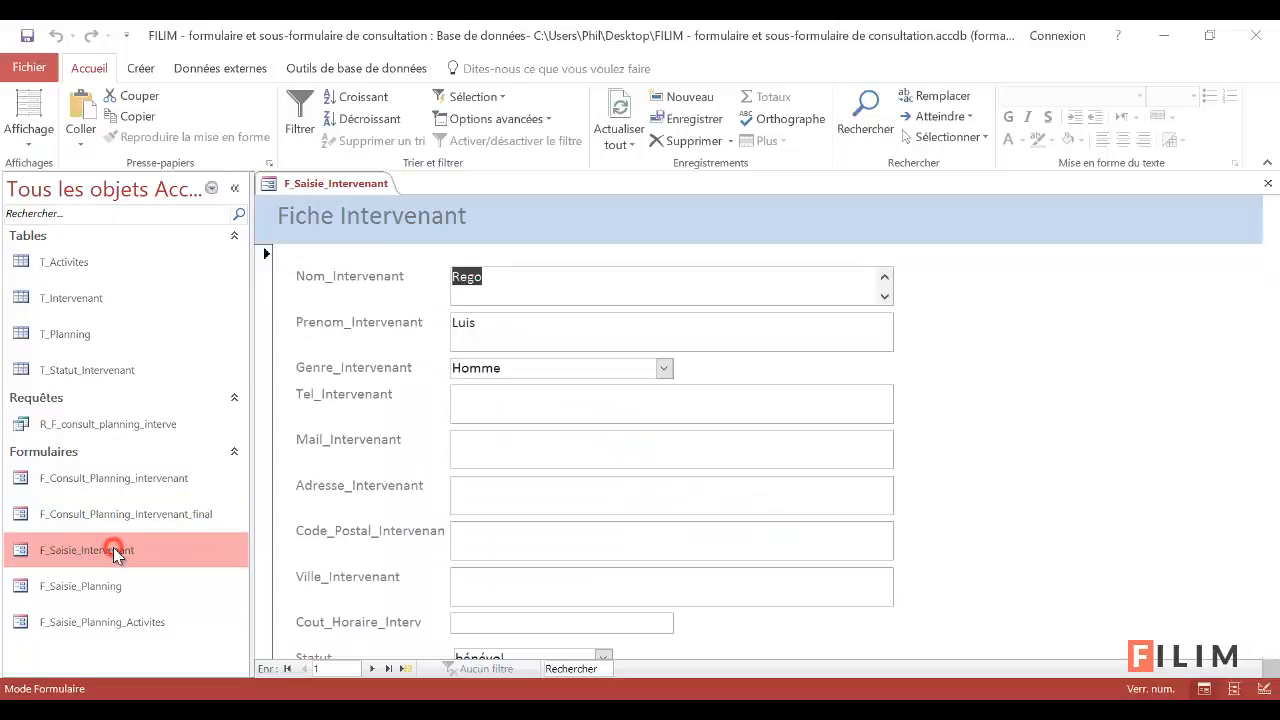
click(418, 668)
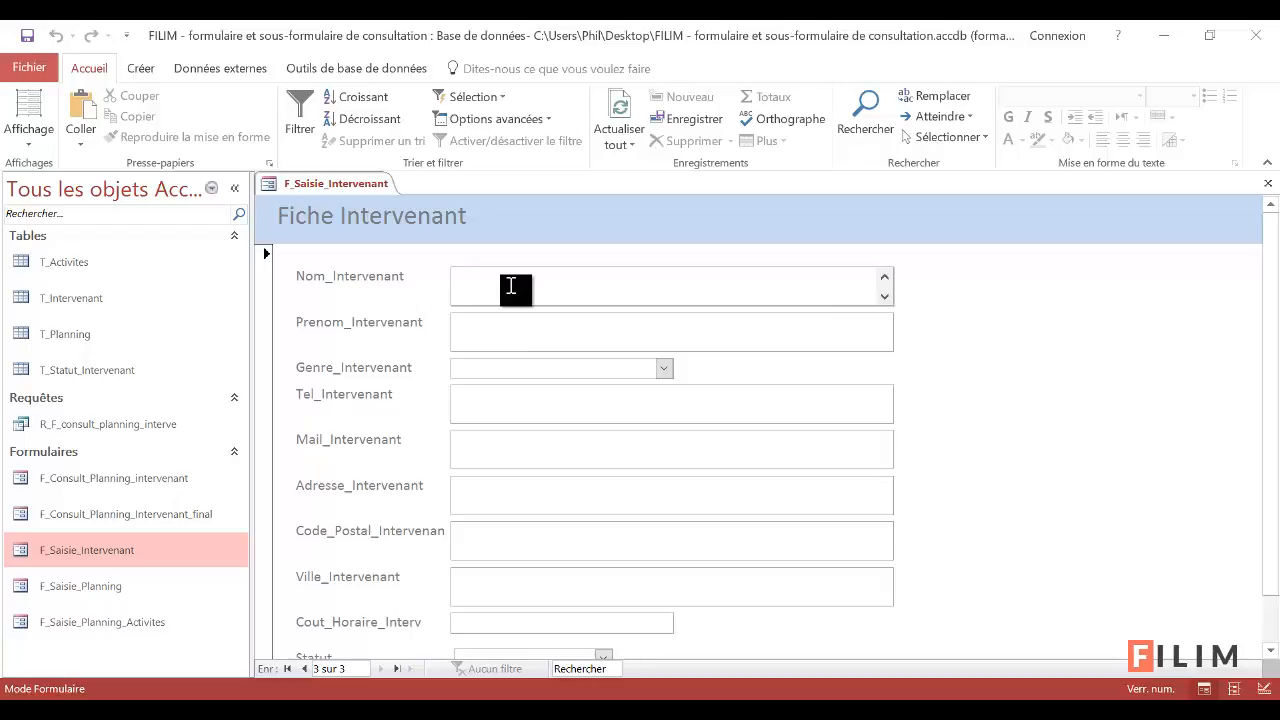
text(pa)
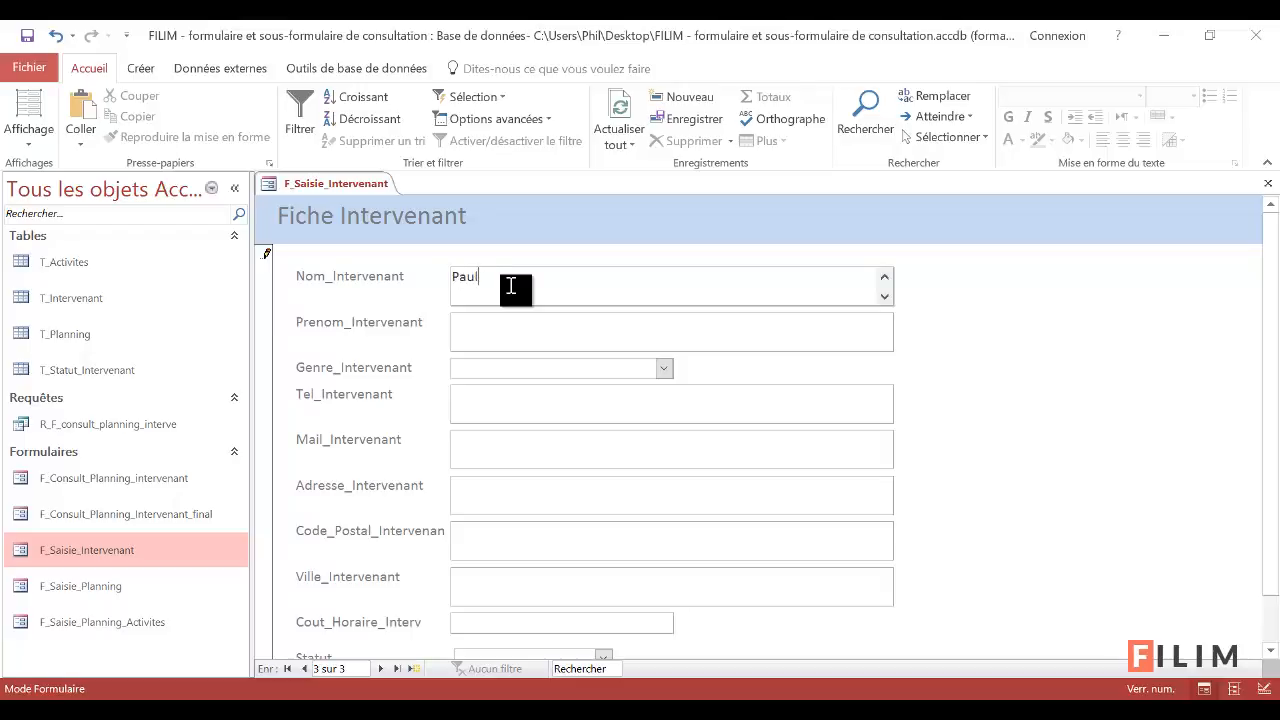
key(Tab)
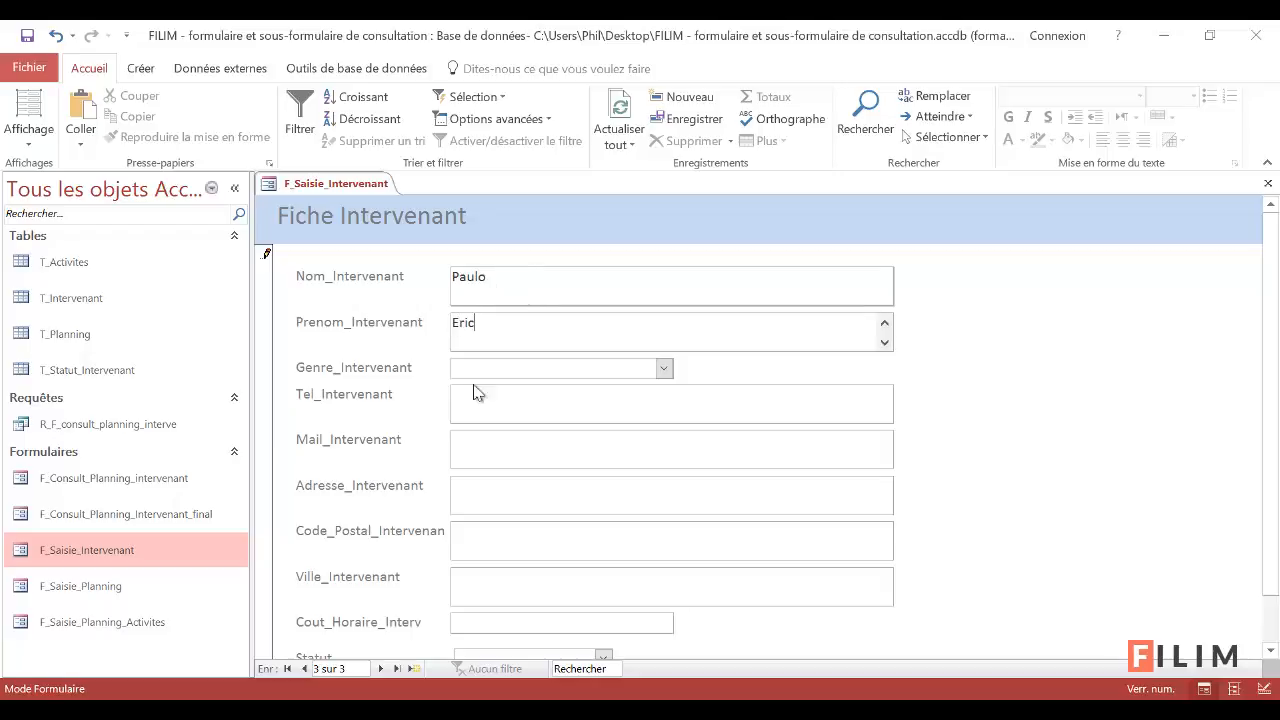
Set the new intervenant's Genre_Intervenant to Homme and Statut to bénévol, and close the form
click(663, 372)
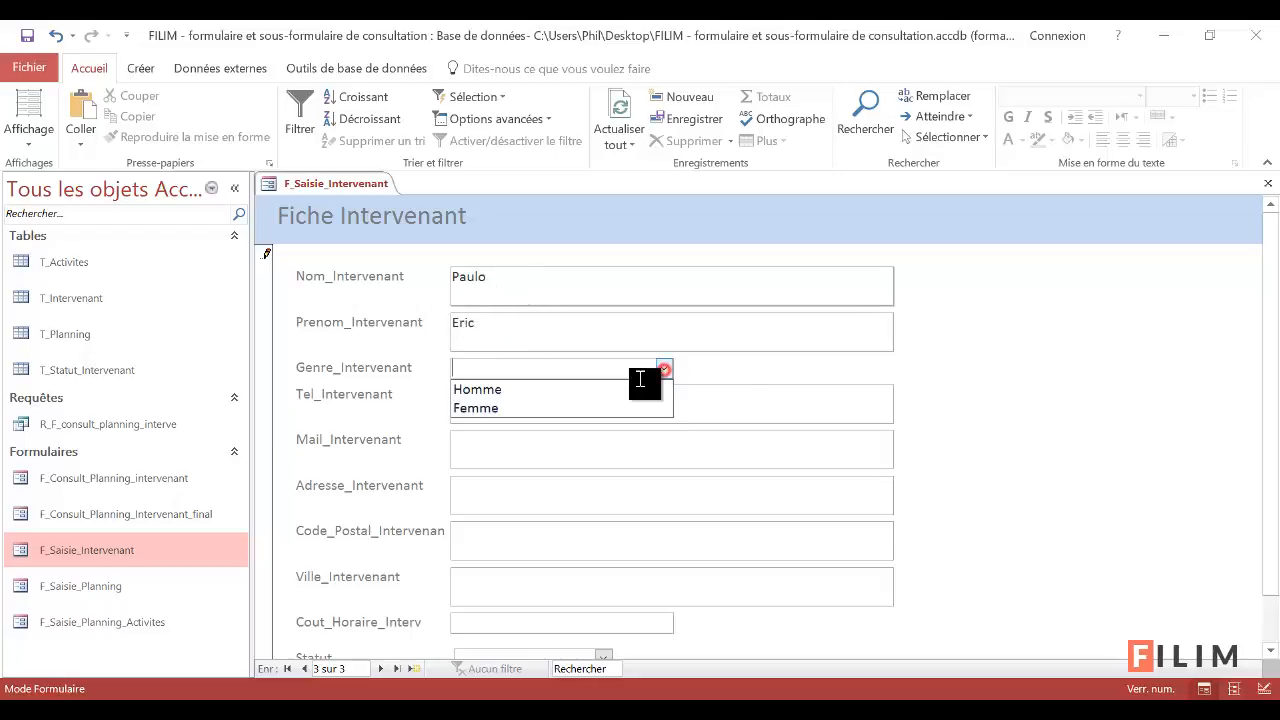
click(577, 389)
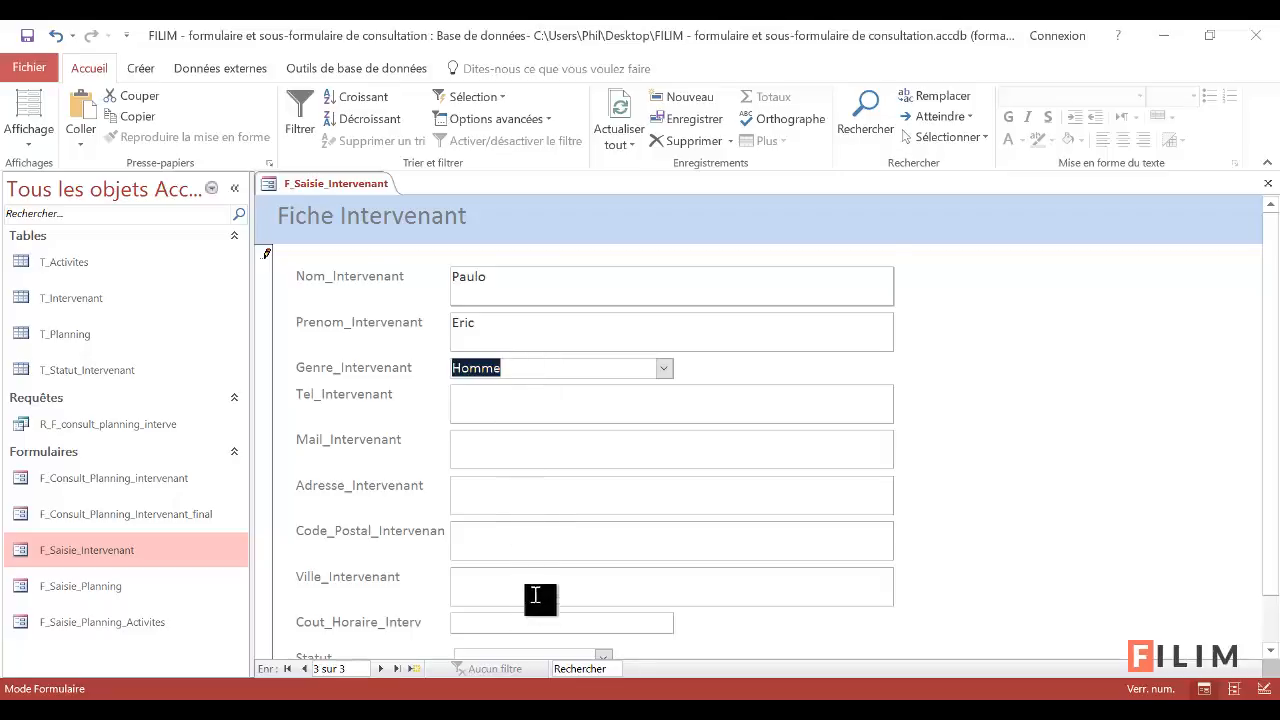
scroll(529, 594, down, 1)
click(604, 610)
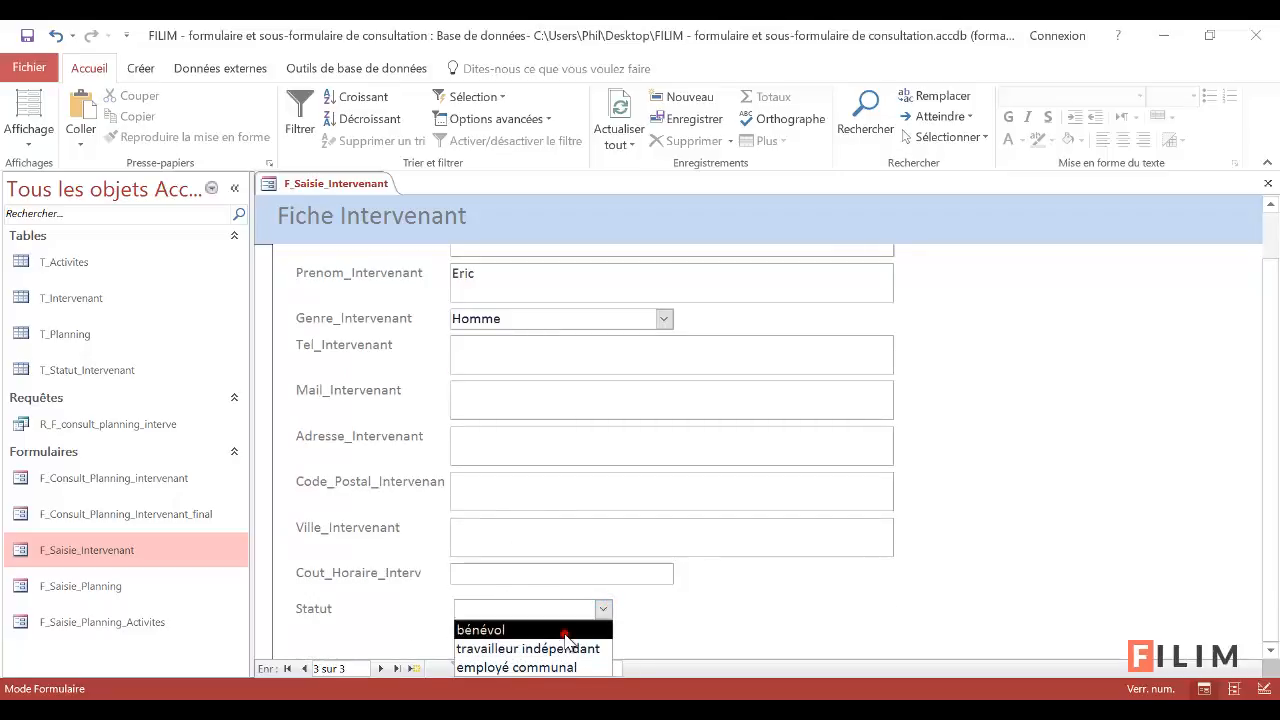
click(565, 632)
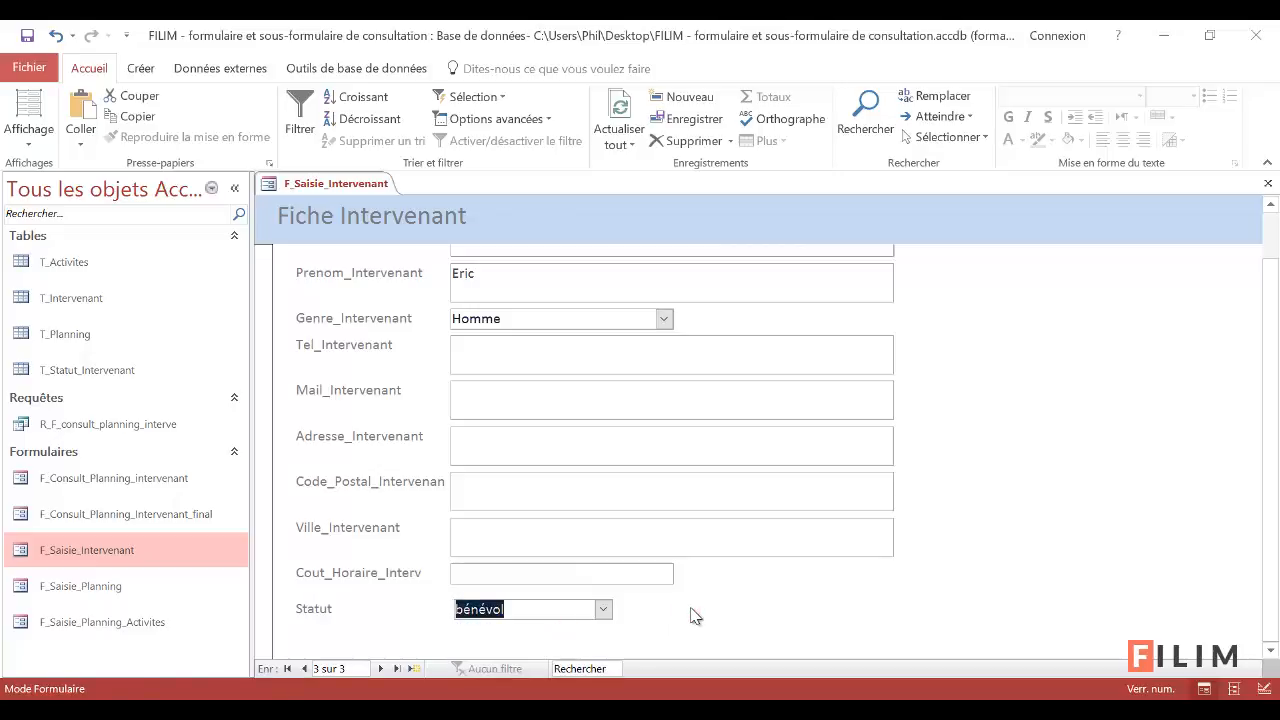
click(1268, 183)
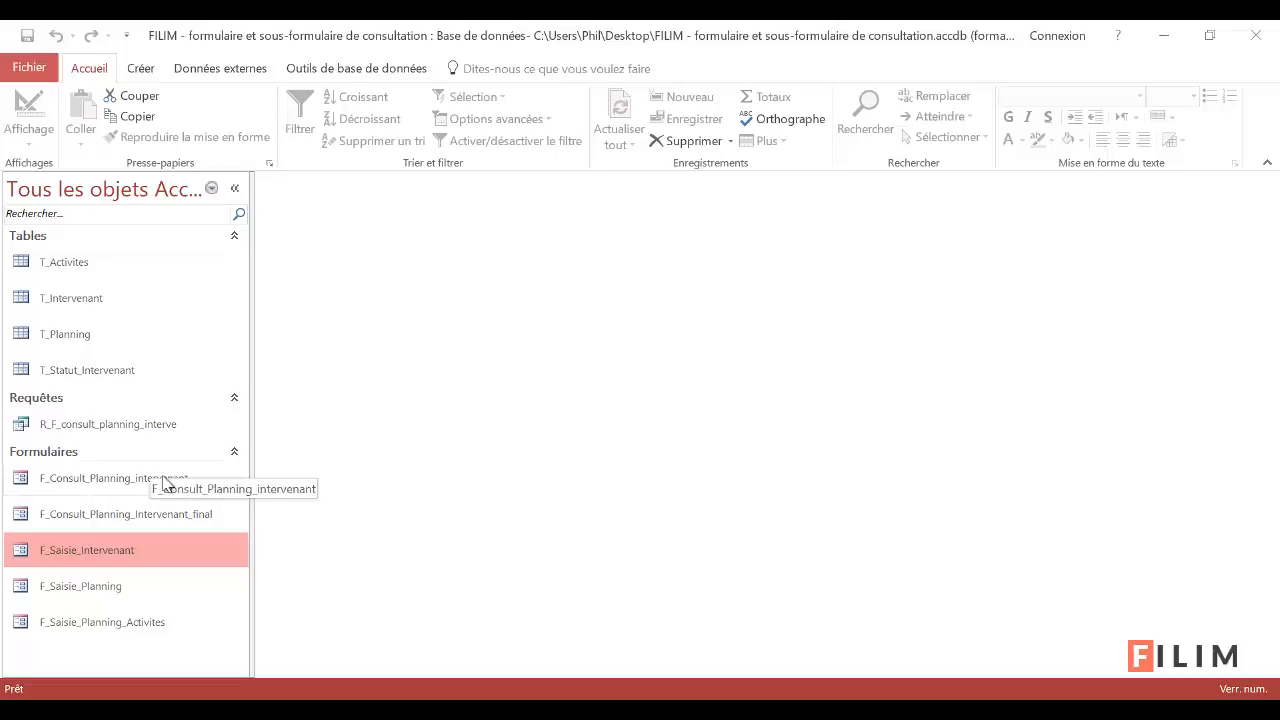
Open F_Saisie_Planning_Activites and add a jardinage session for the new intervenant with Date_Activite 10/05/2016
double_click(128, 624)
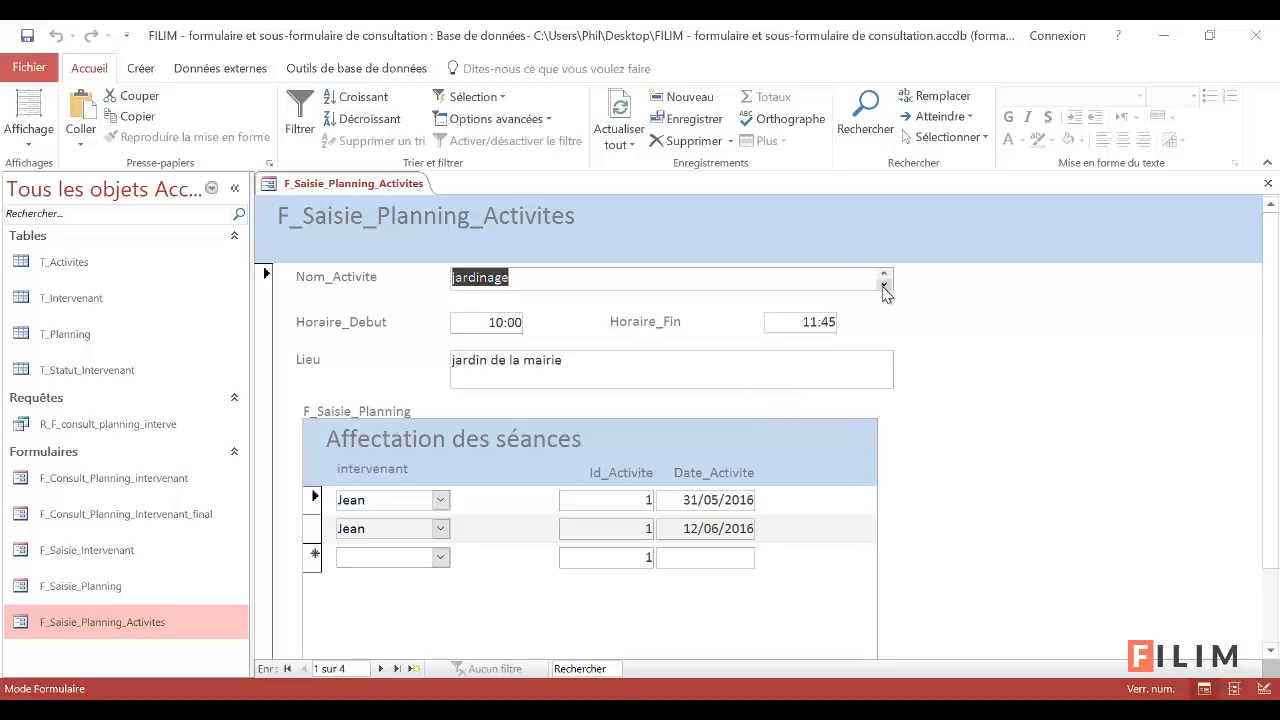
click(440, 557)
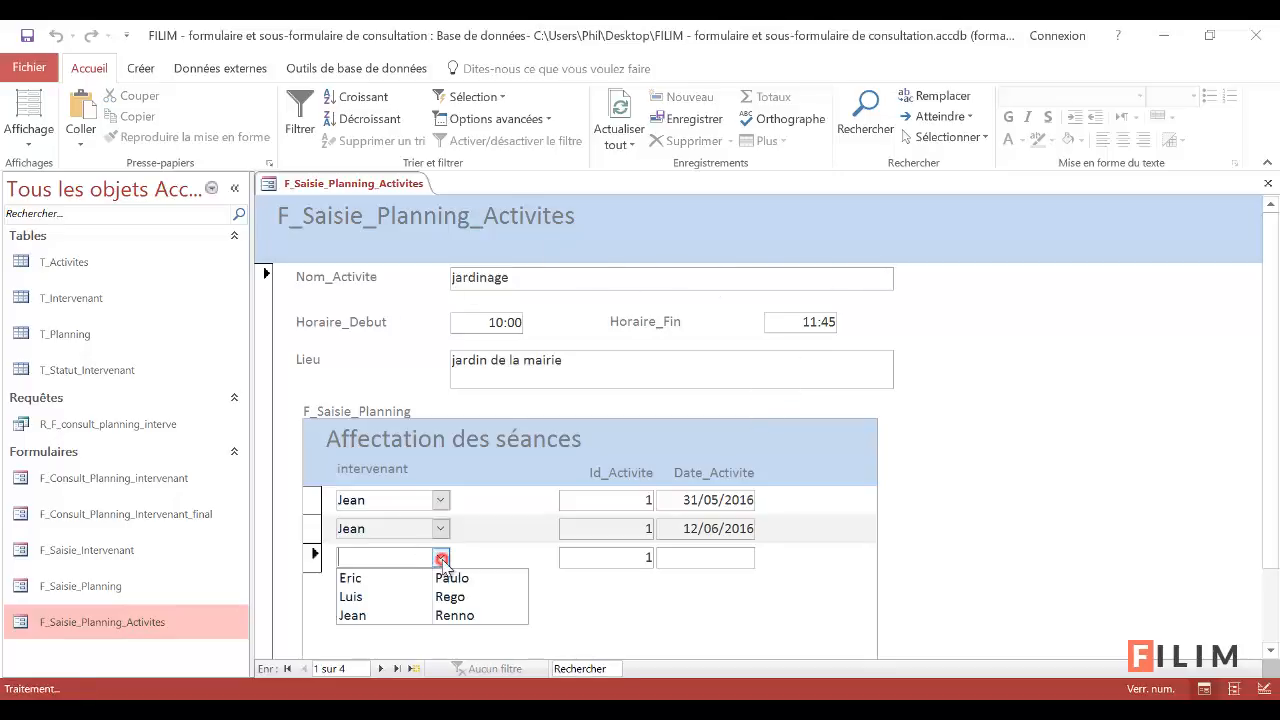
click(388, 586)
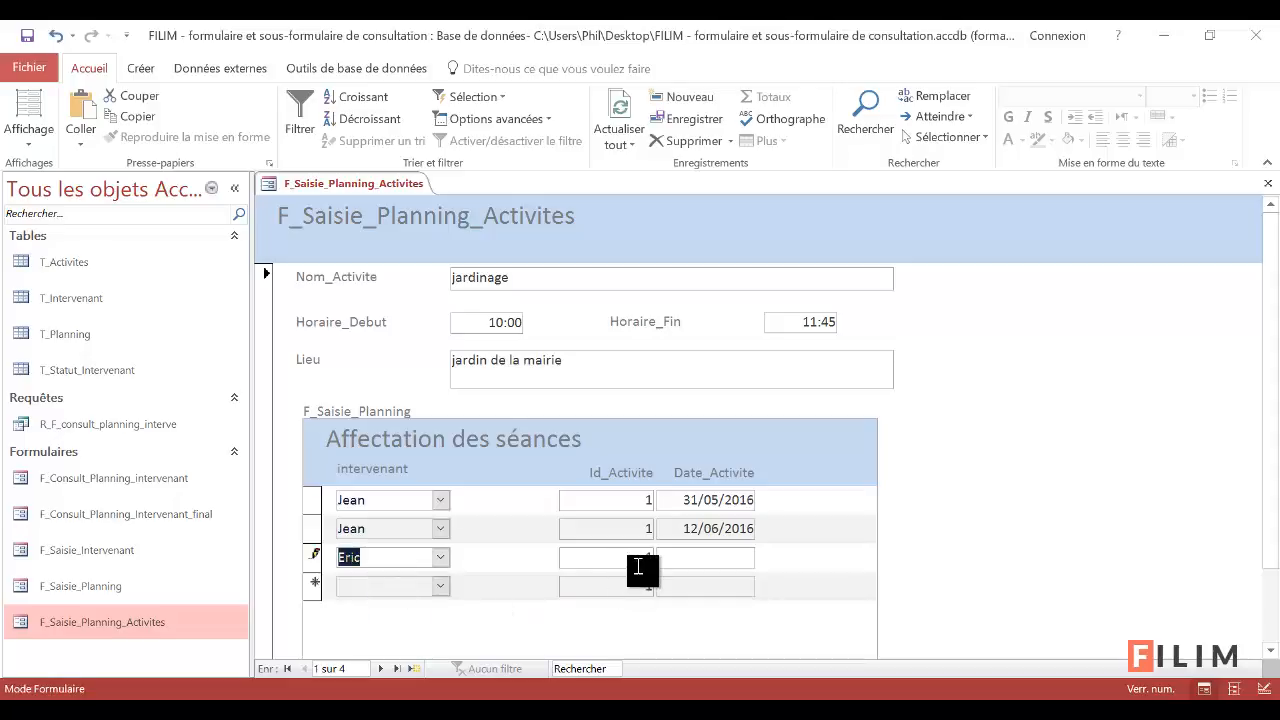
click(690, 562)
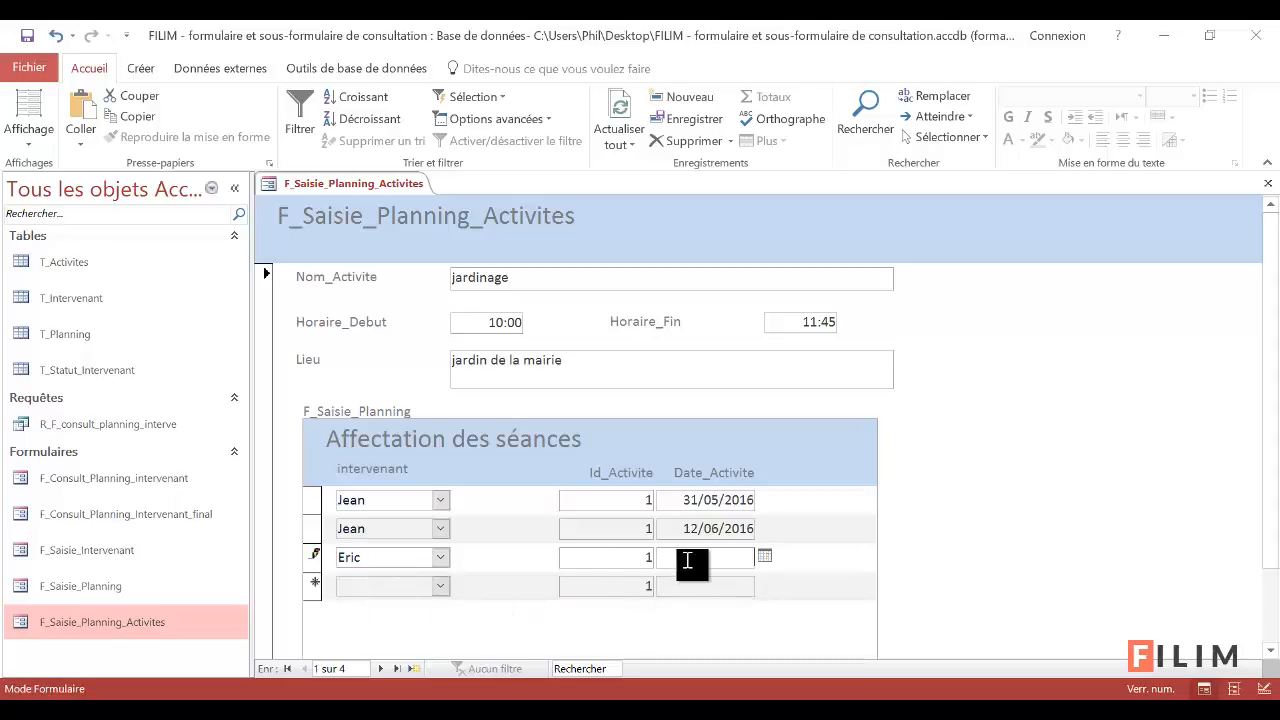
click(765, 557)
click(765, 557)
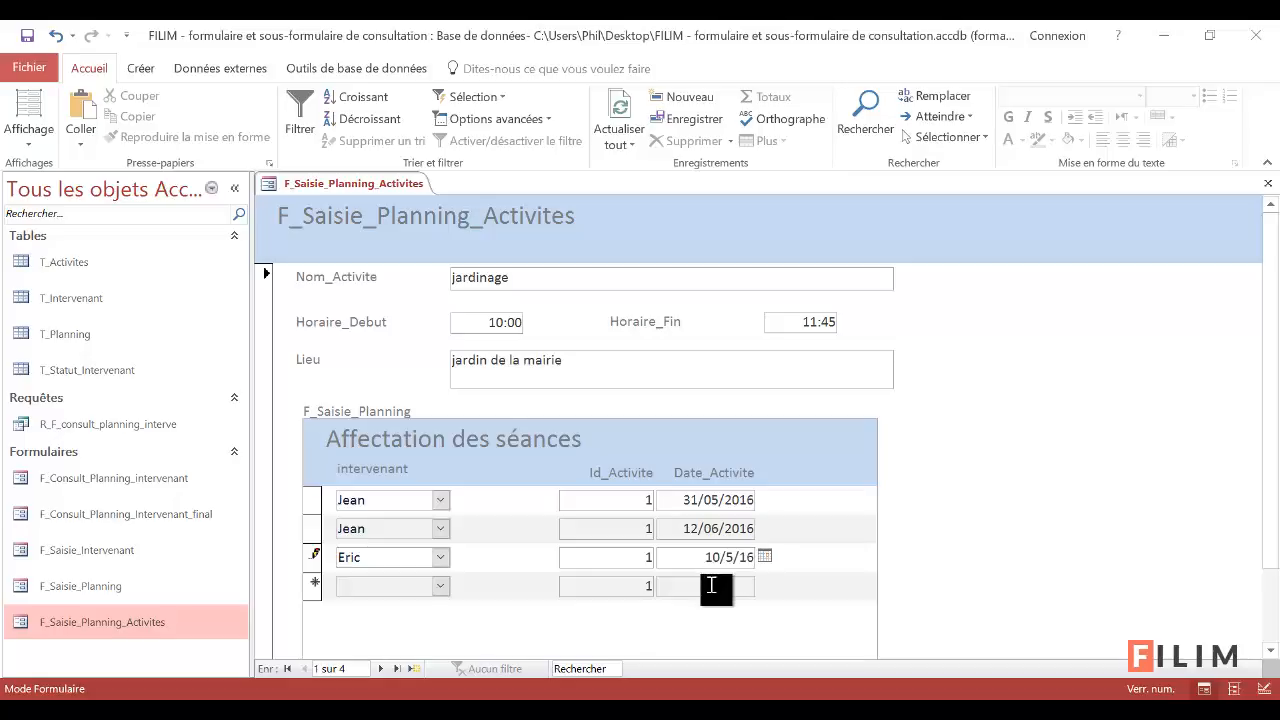
click(713, 585)
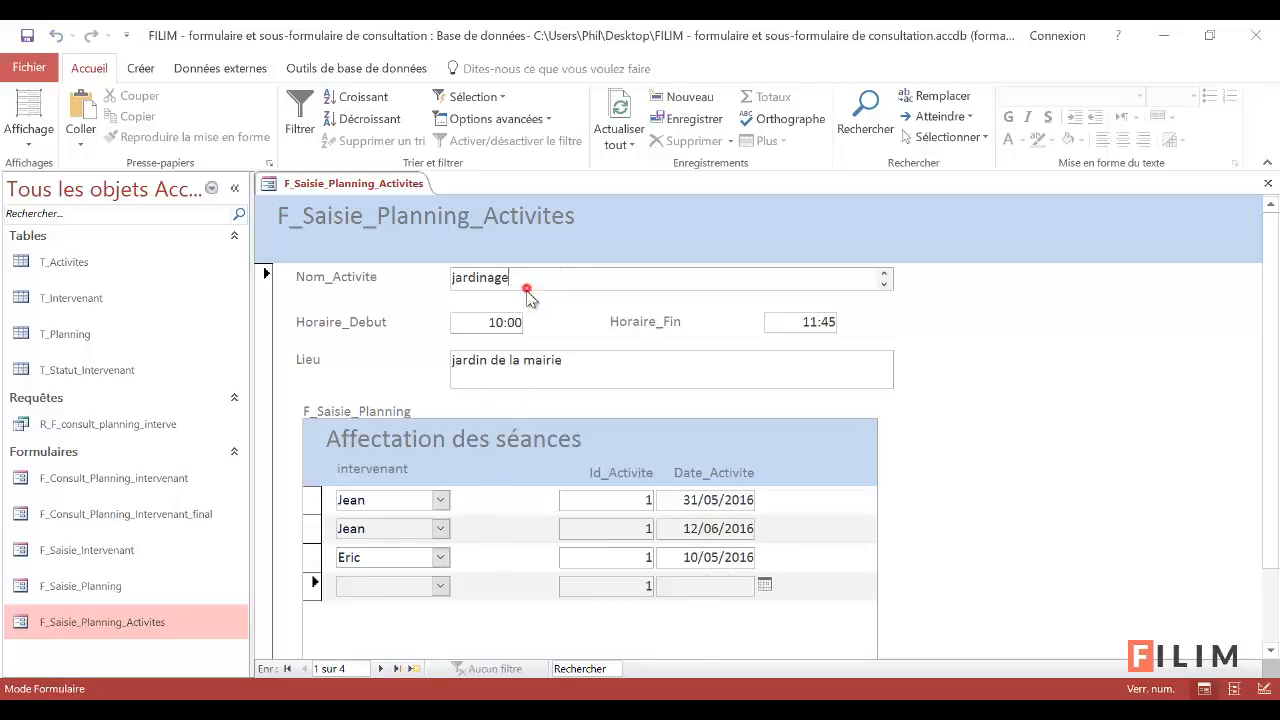
Add a session for the new intervenant to the handball activity with Date_Activite 27/06/2016, and close the form
click(381, 668)
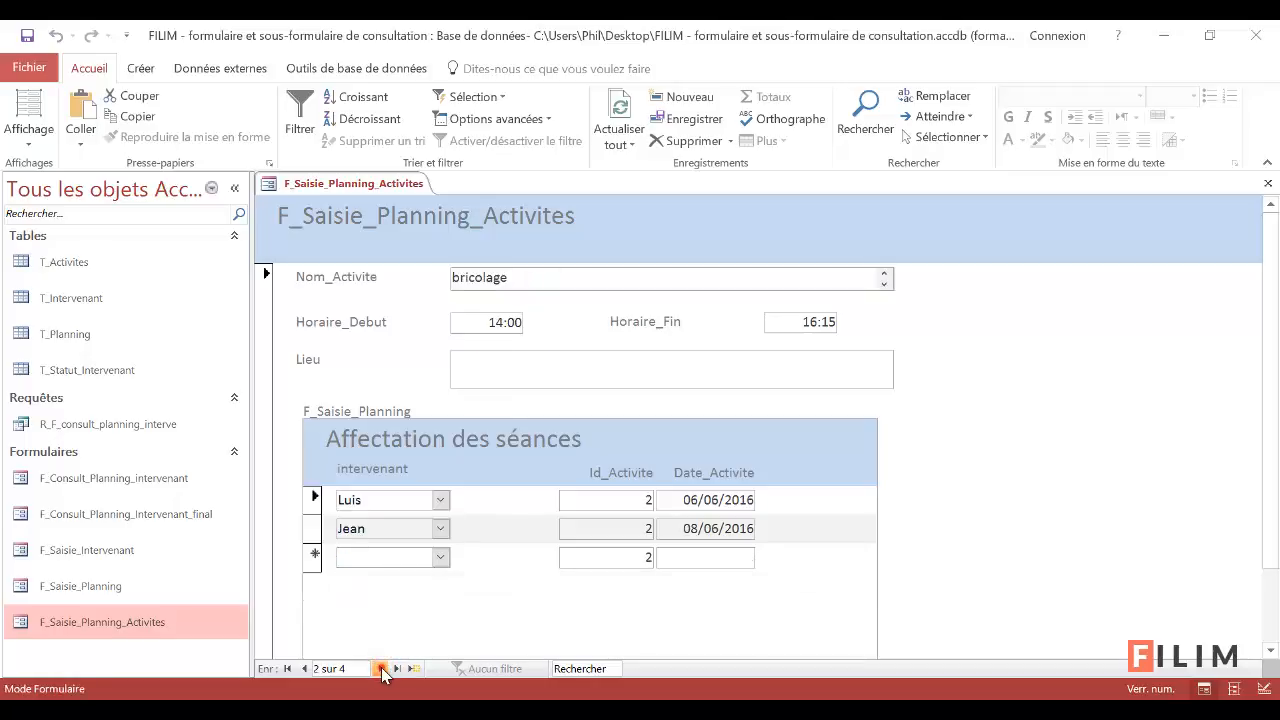
click(382, 668)
click(439, 643)
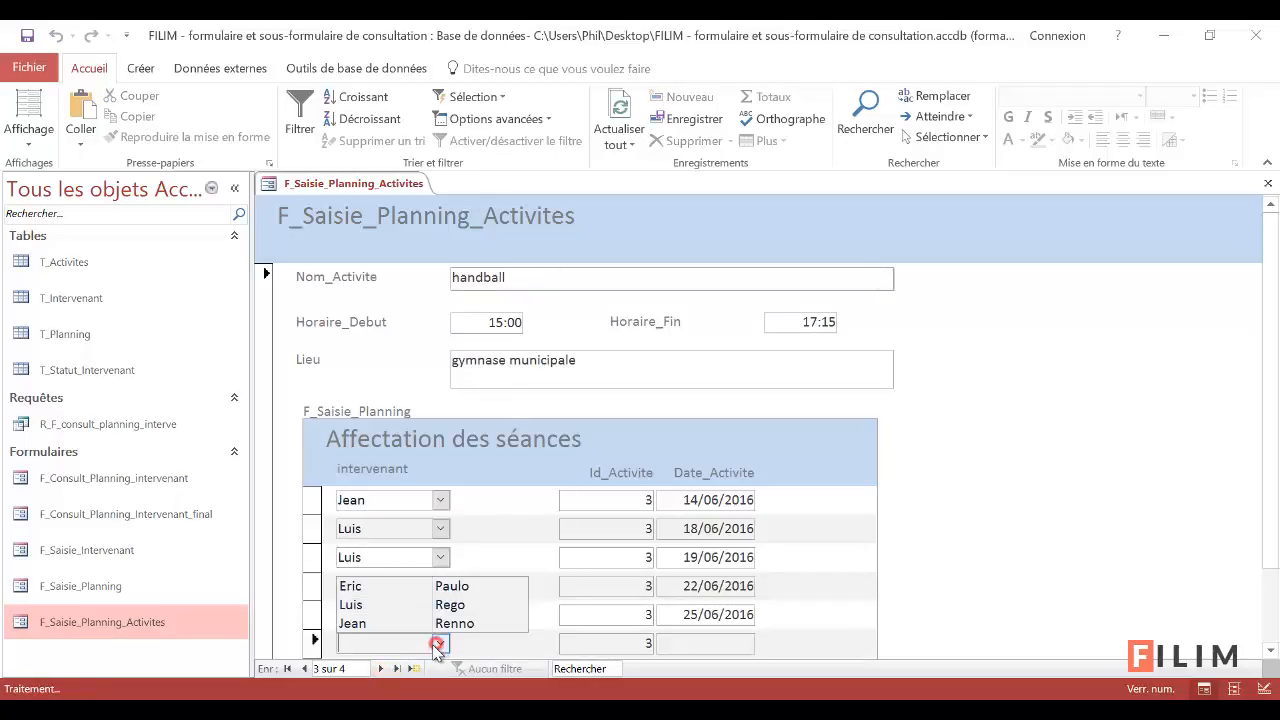
click(405, 595)
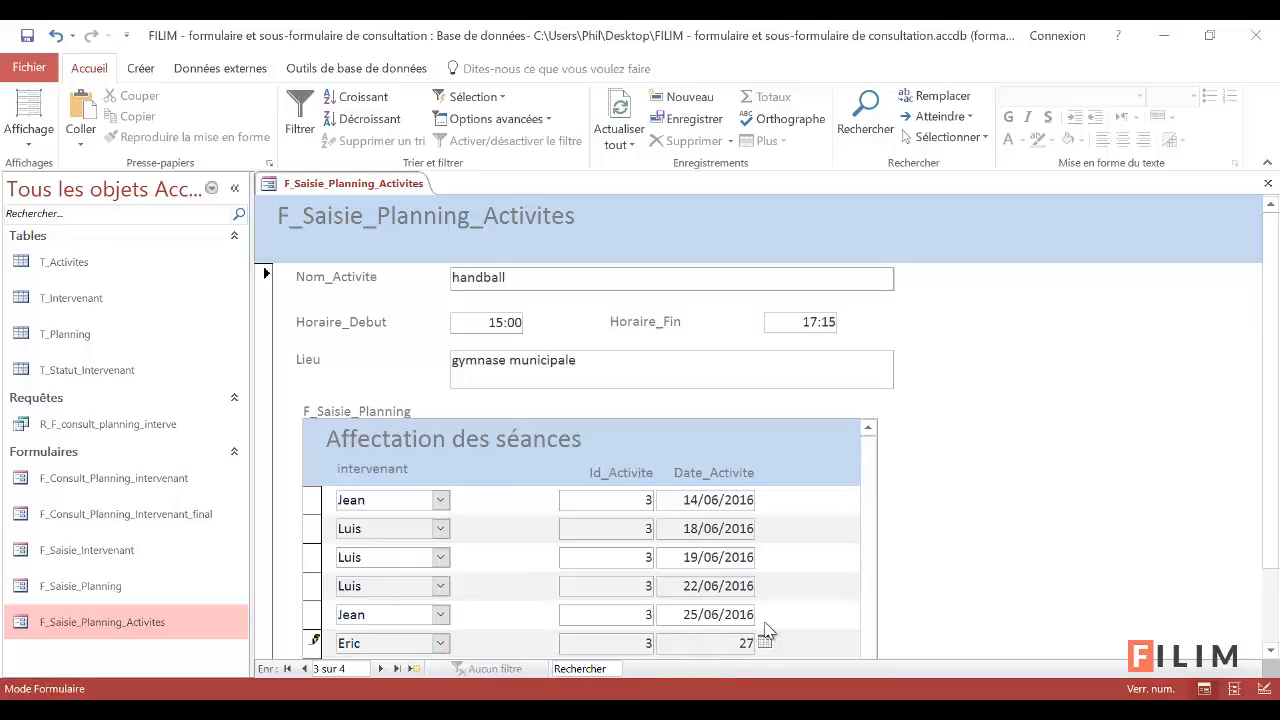
text(27/6/16)
click(705, 617)
click(1268, 183)
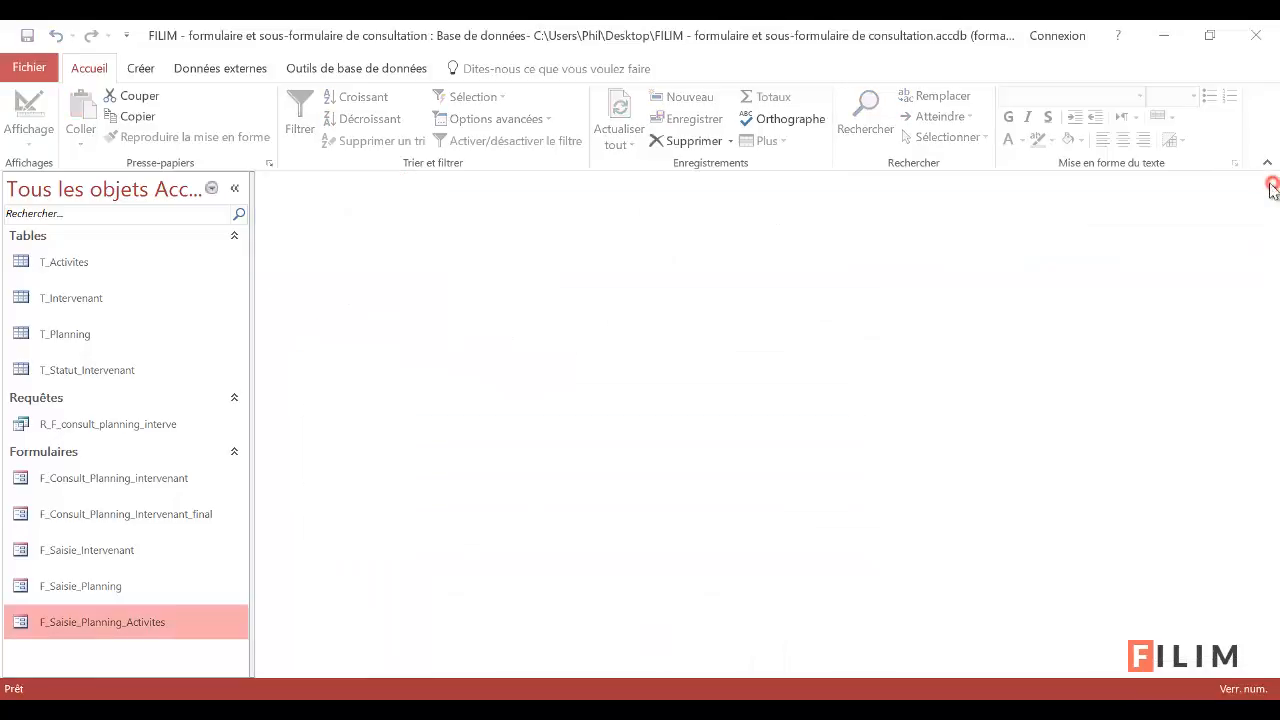
Open F_Consult_Planning_Intervenant_final and view the planning of the new intervenant, followed by that of the second intervenant in the list
double_click(147, 517)
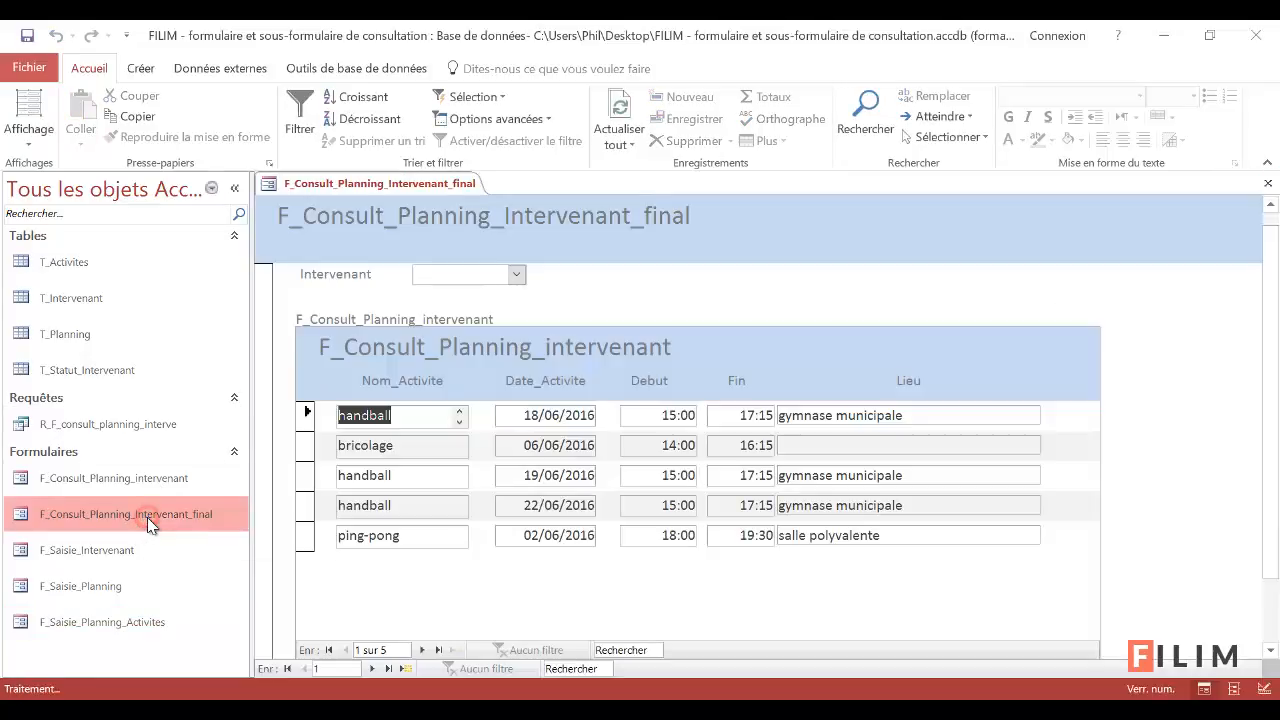
click(515, 274)
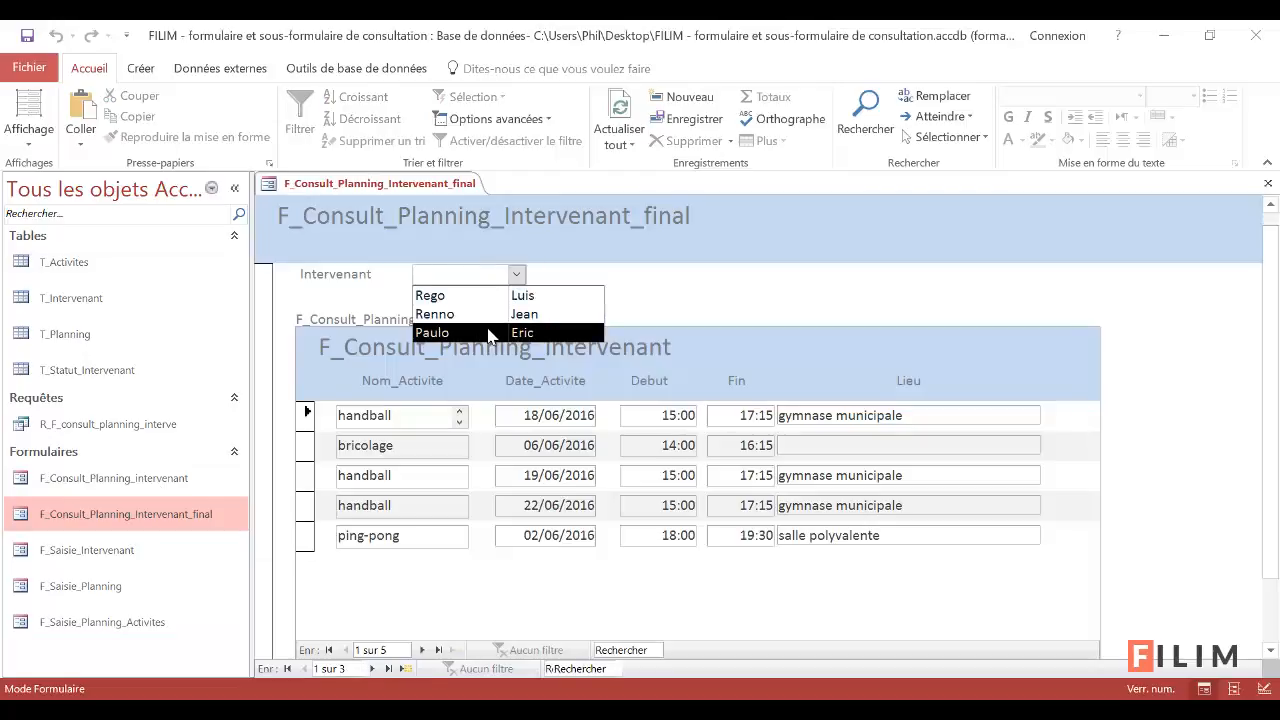
click(488, 332)
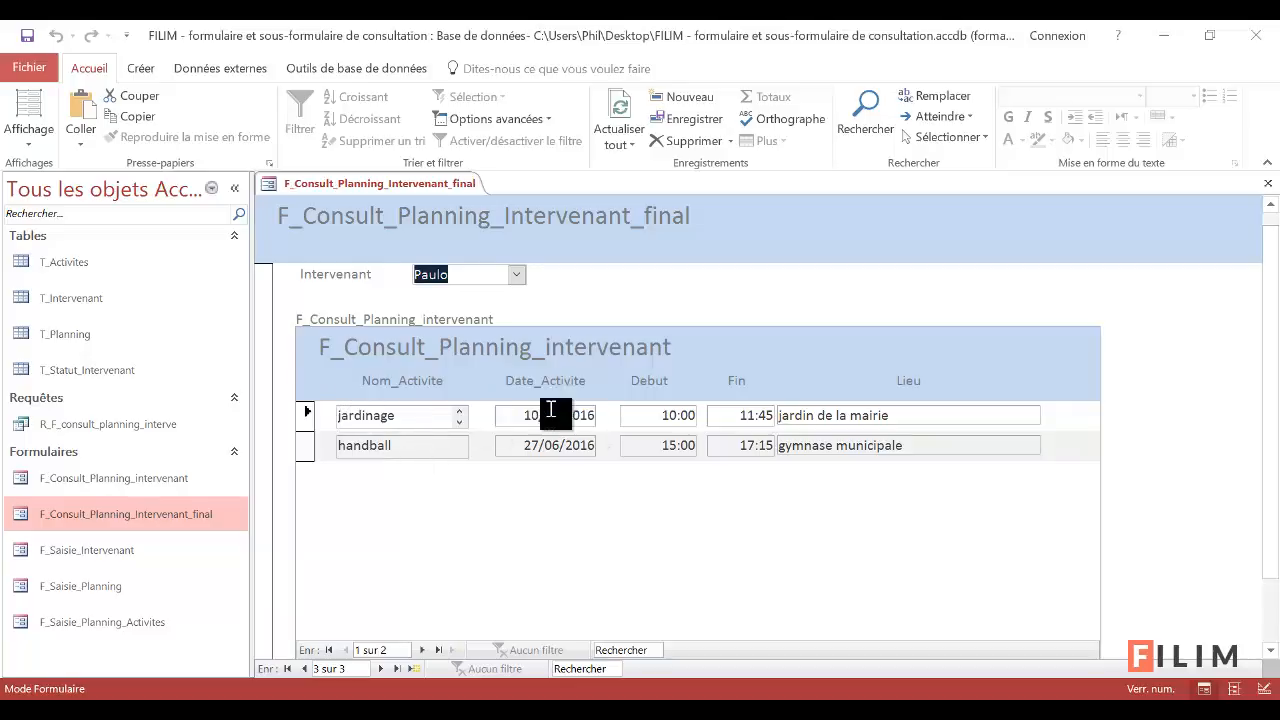
click(516, 274)
click(497, 315)
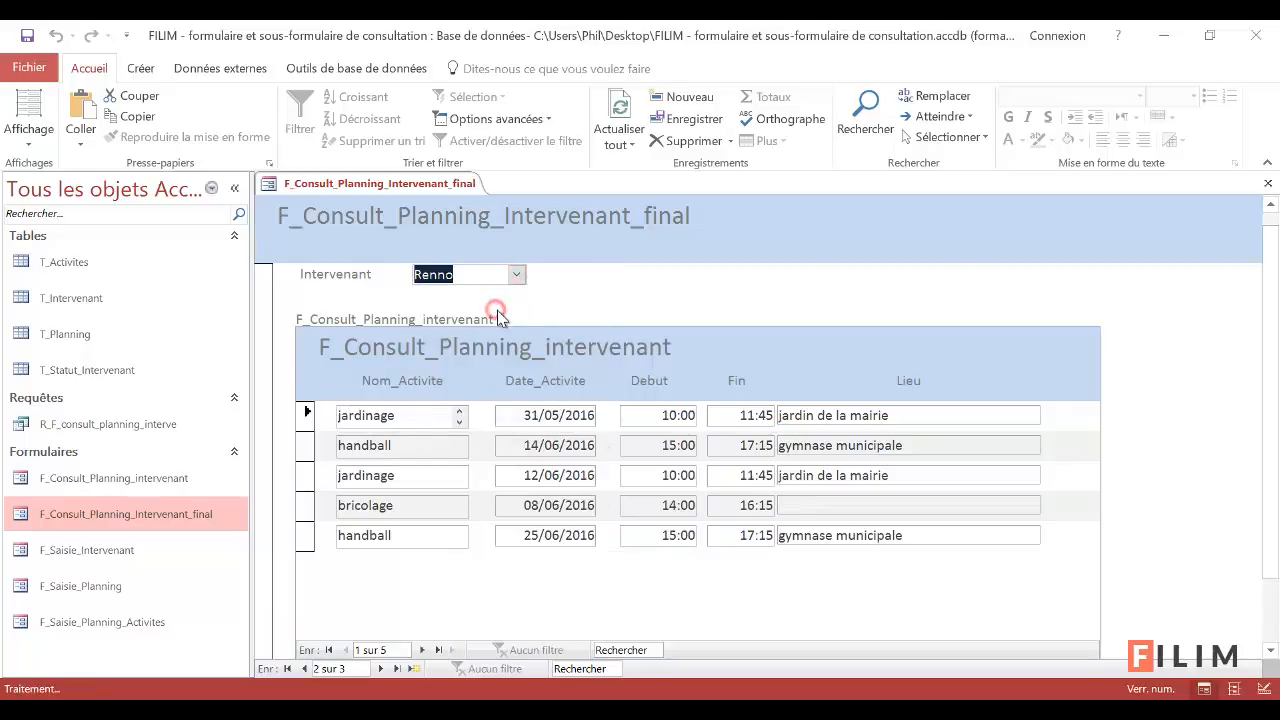